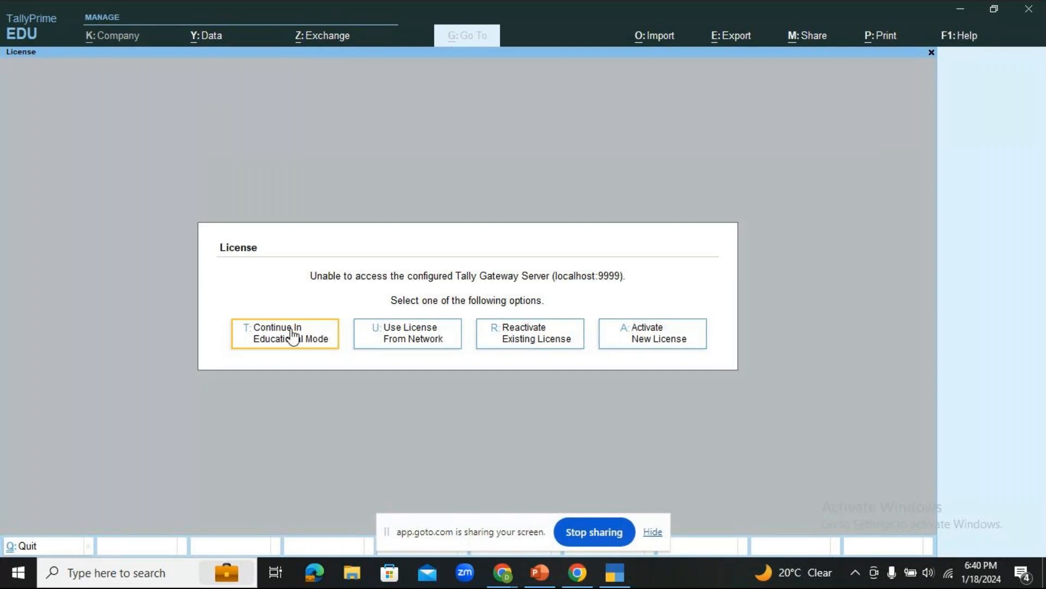
Continue in educational mode and open the NICT company
click(289, 333)
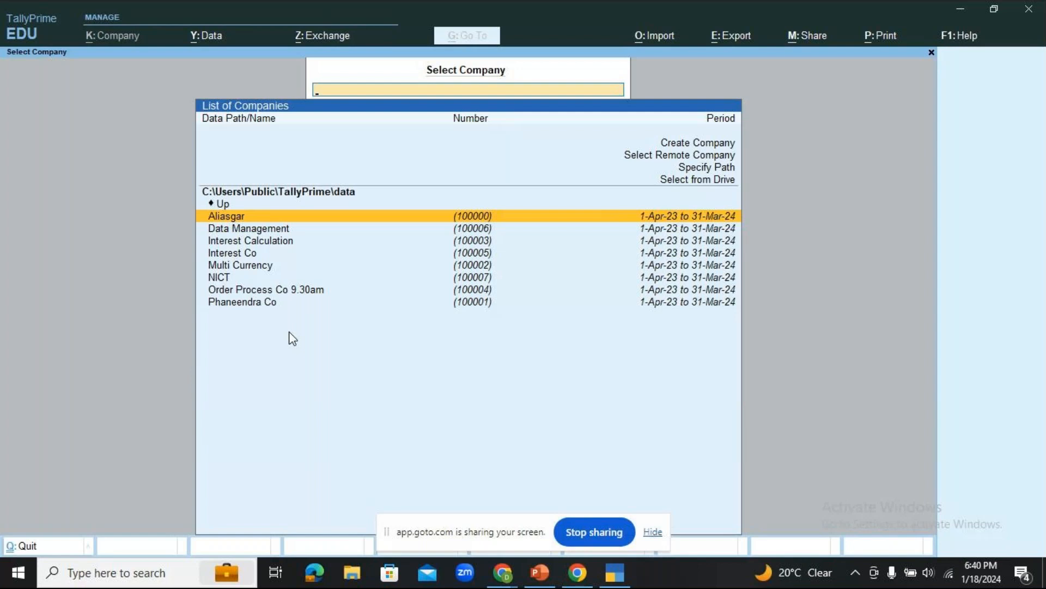
text(nict)
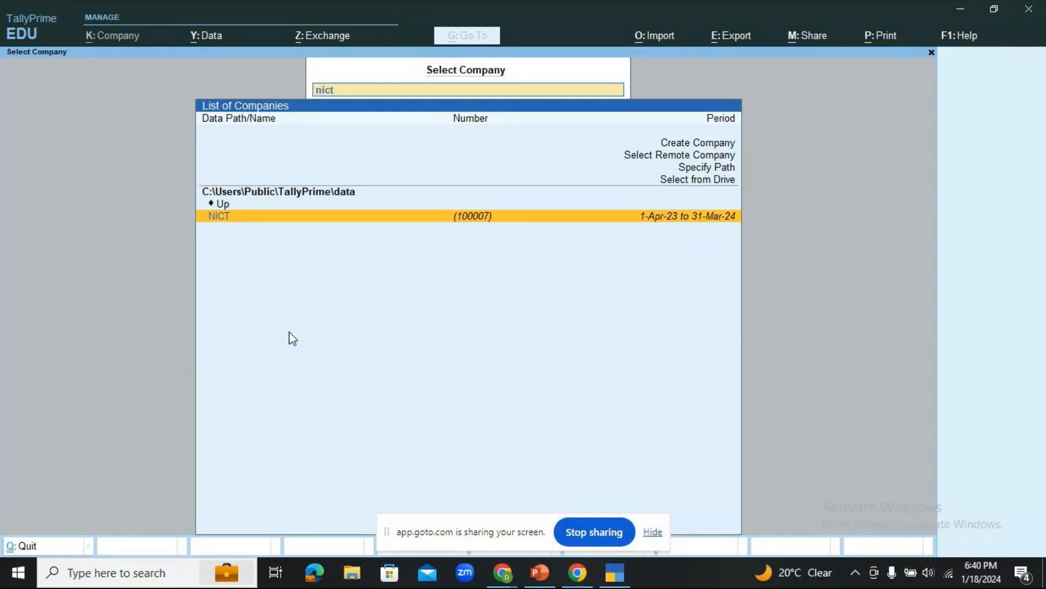
key(Return)
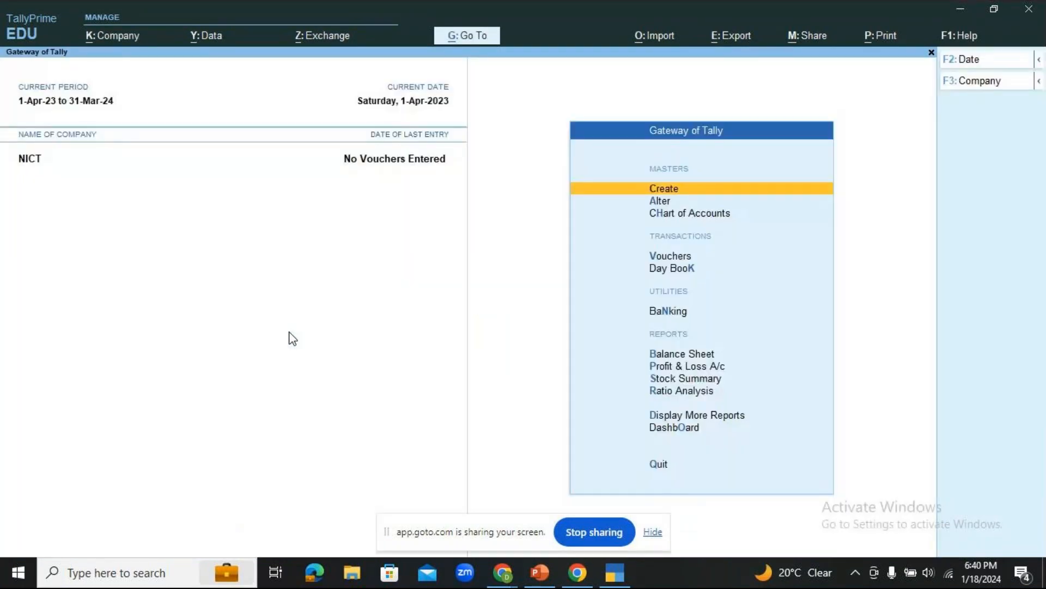
Switch to the GoTo meeting window, move the screen-sharing bar clear of the meeting controls, and return to TallyPrime
mouse_move(502, 573)
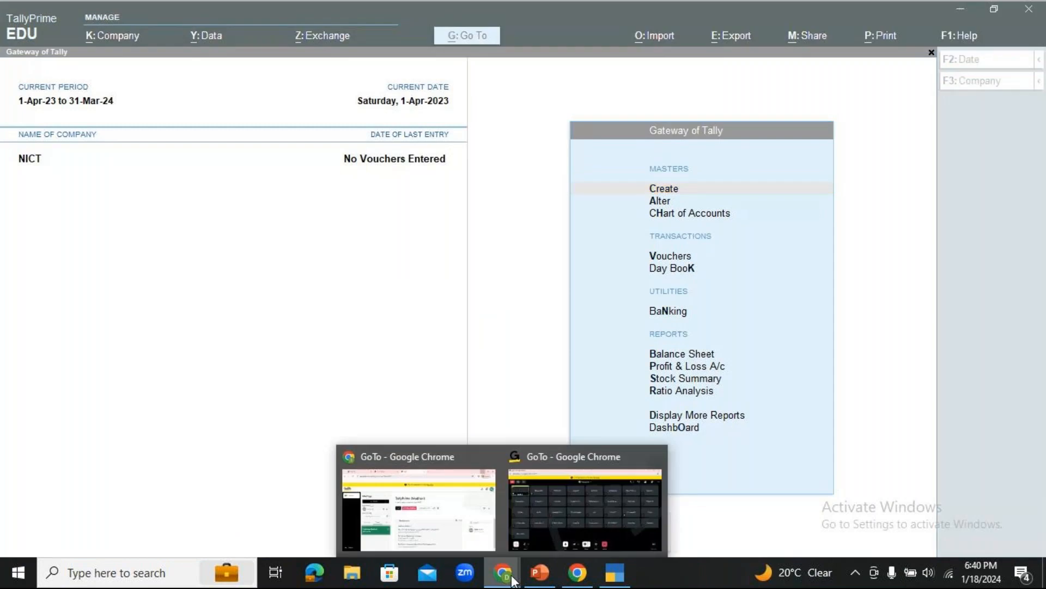
click(553, 524)
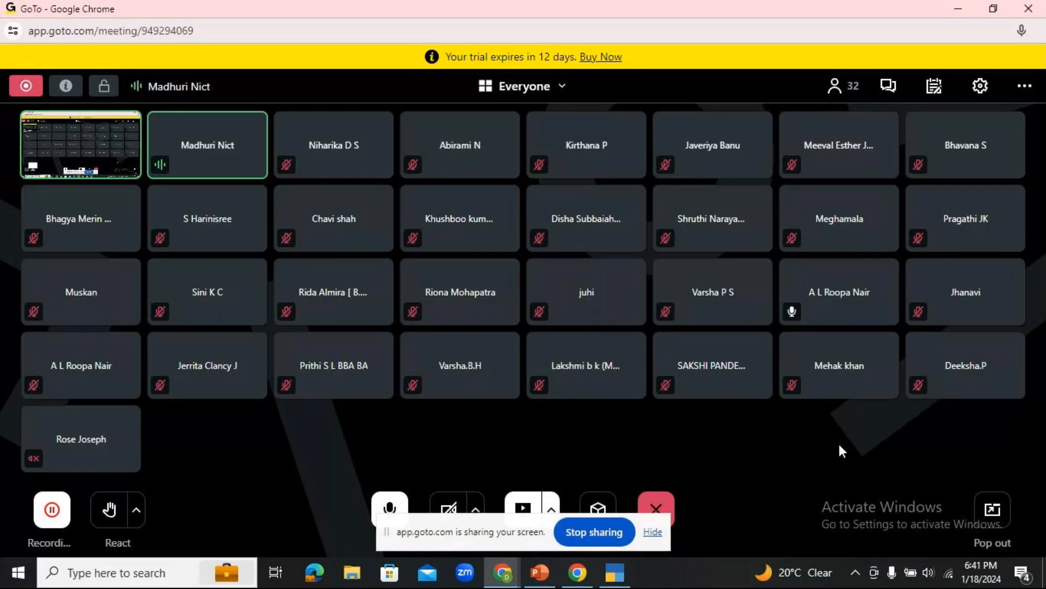
click(515, 524)
drag(515, 525, 499, 16)
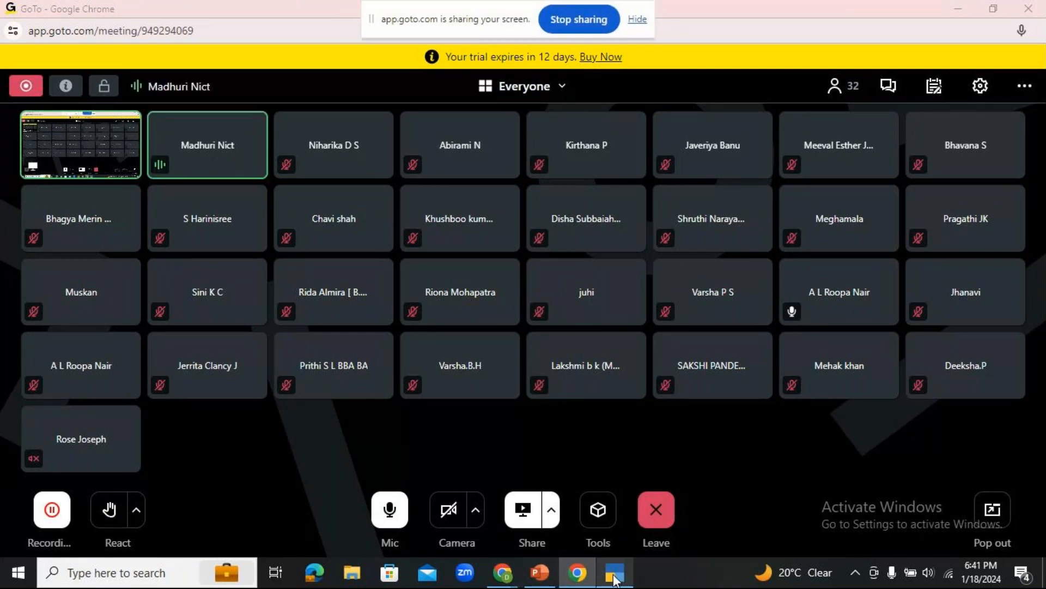
mouse_move(616, 579)
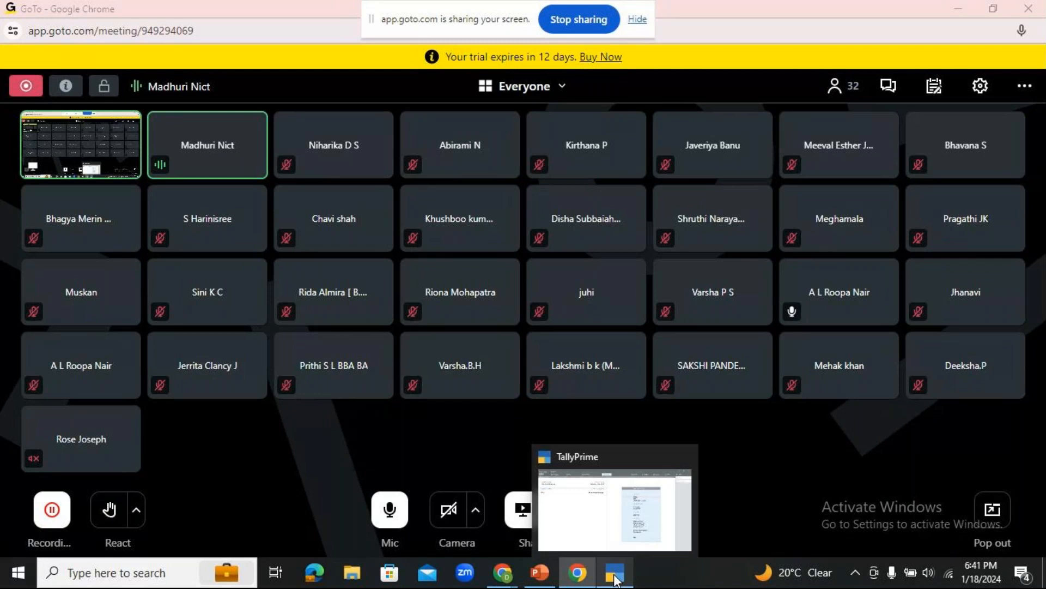
click(616, 579)
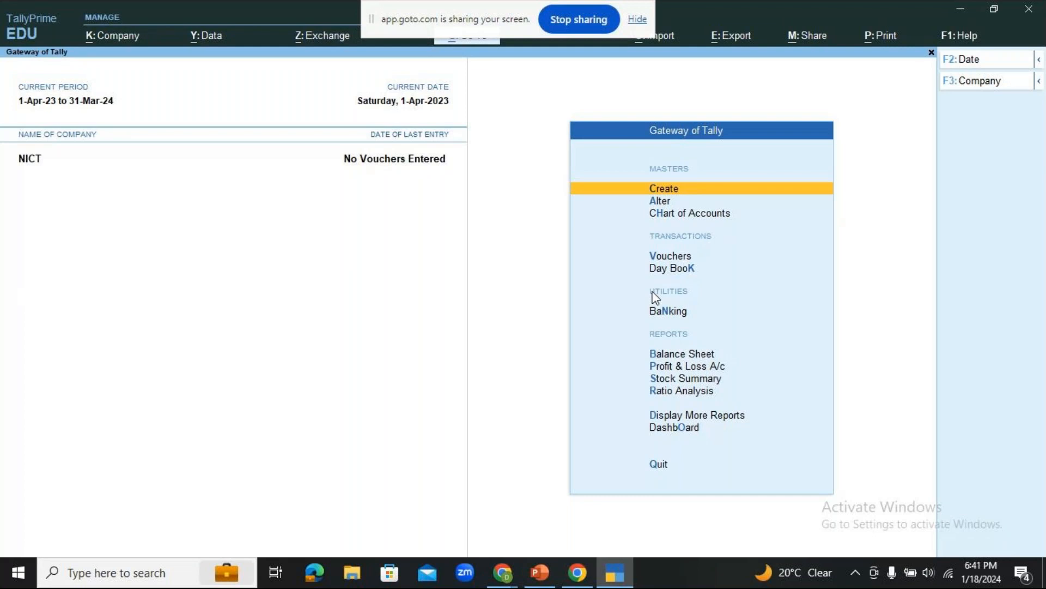
Display the list of ledgers available for alteration
key(Down)
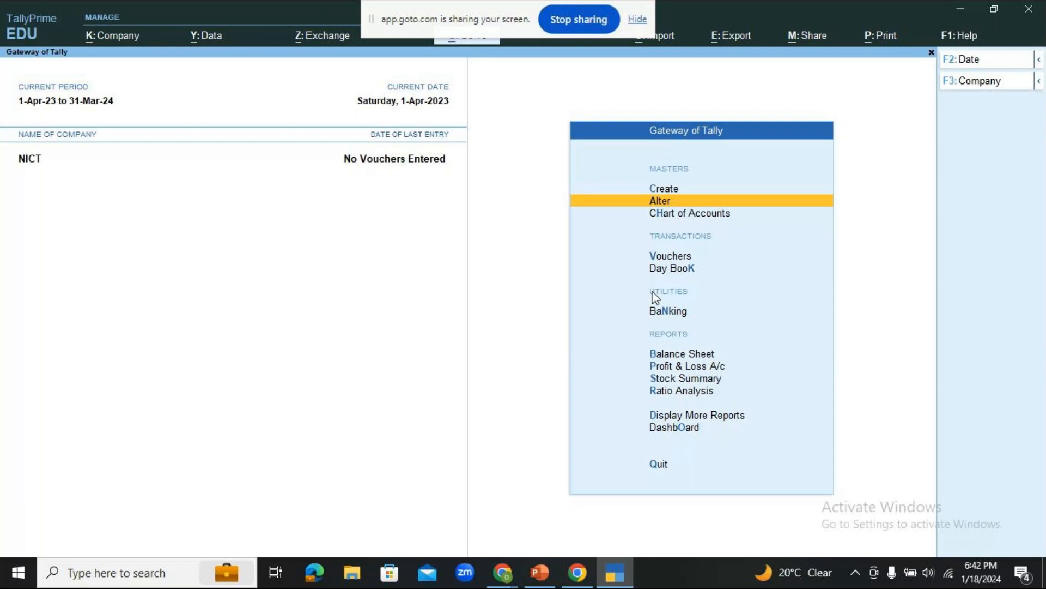
key(Return)
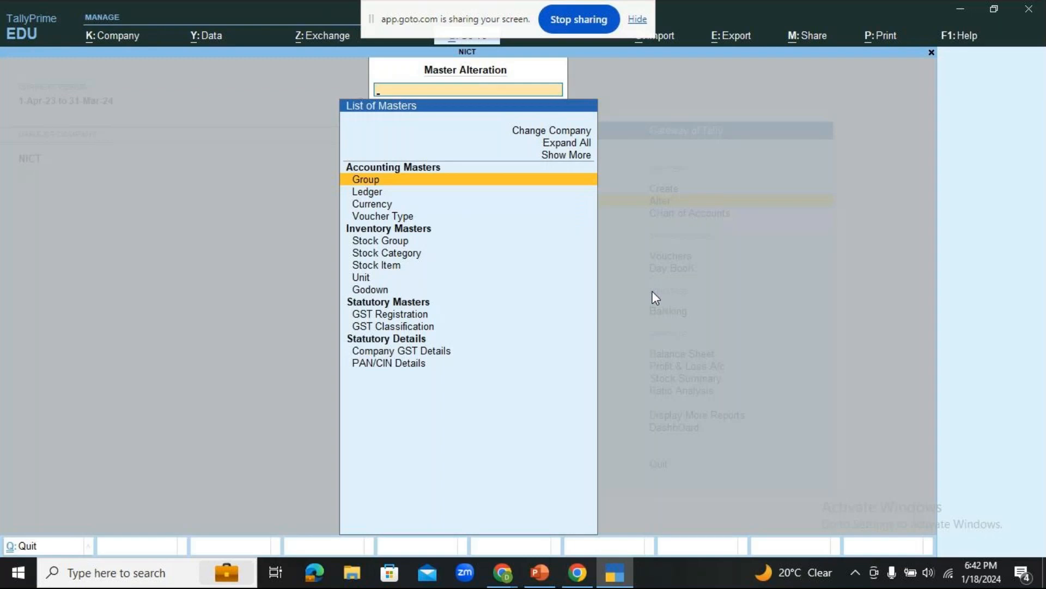
key(Down)
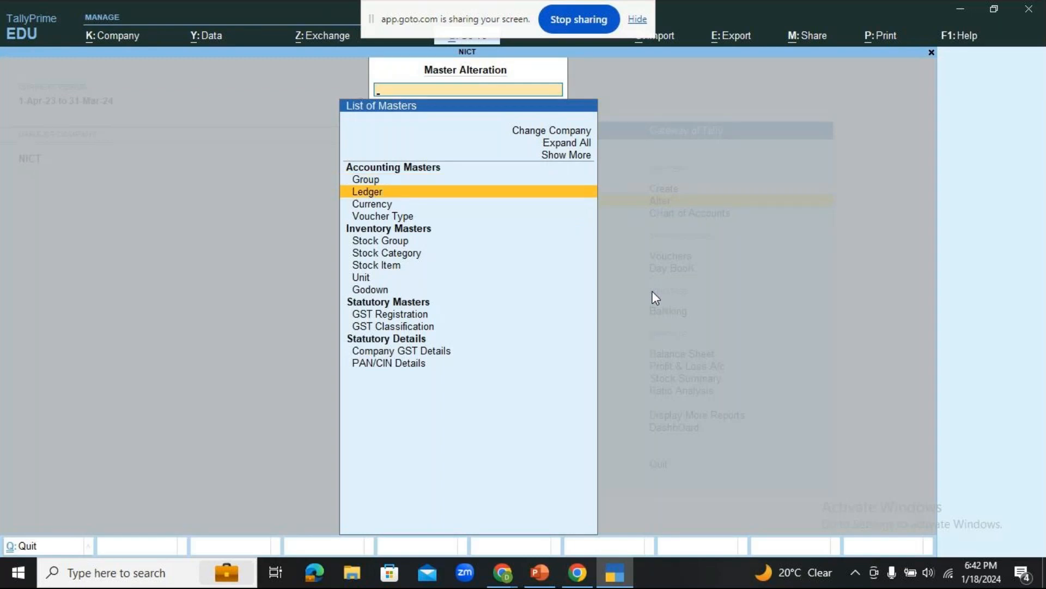
key(Return)
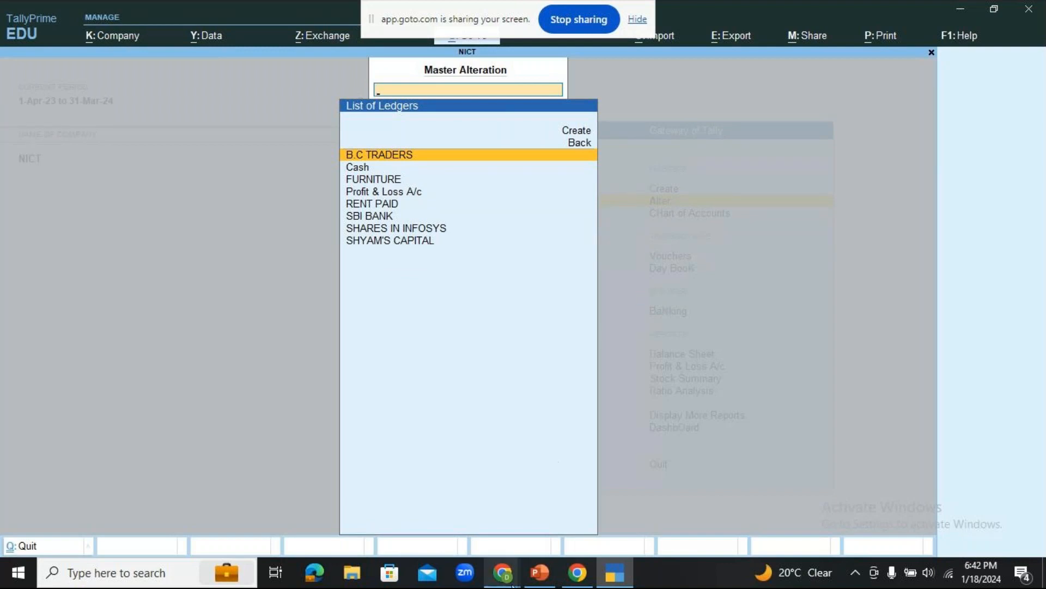
Check the GoTo meeting window and return to TallyPrime
mouse_move(513, 583)
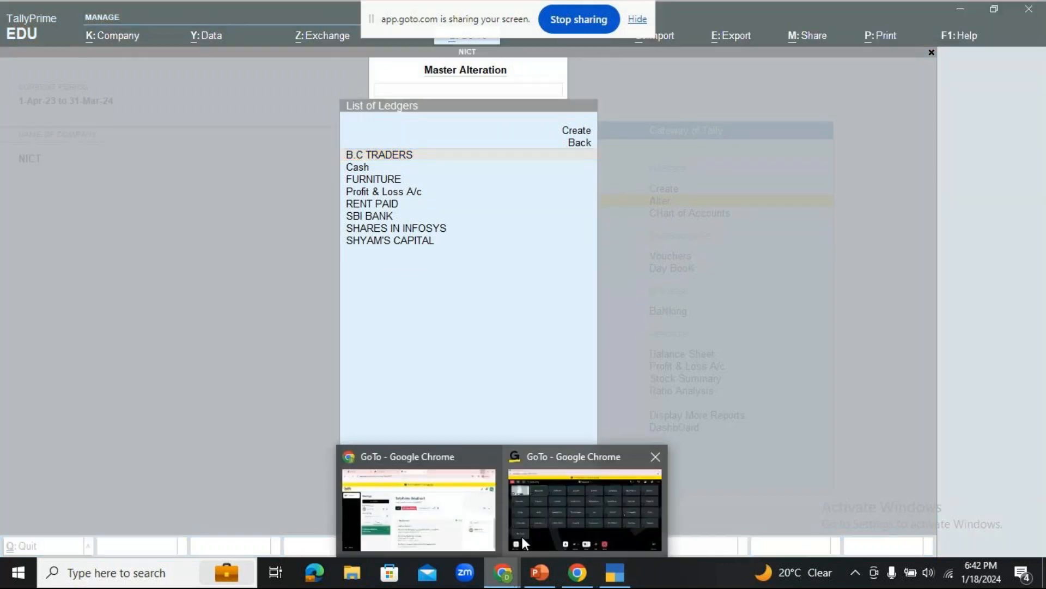
click(521, 534)
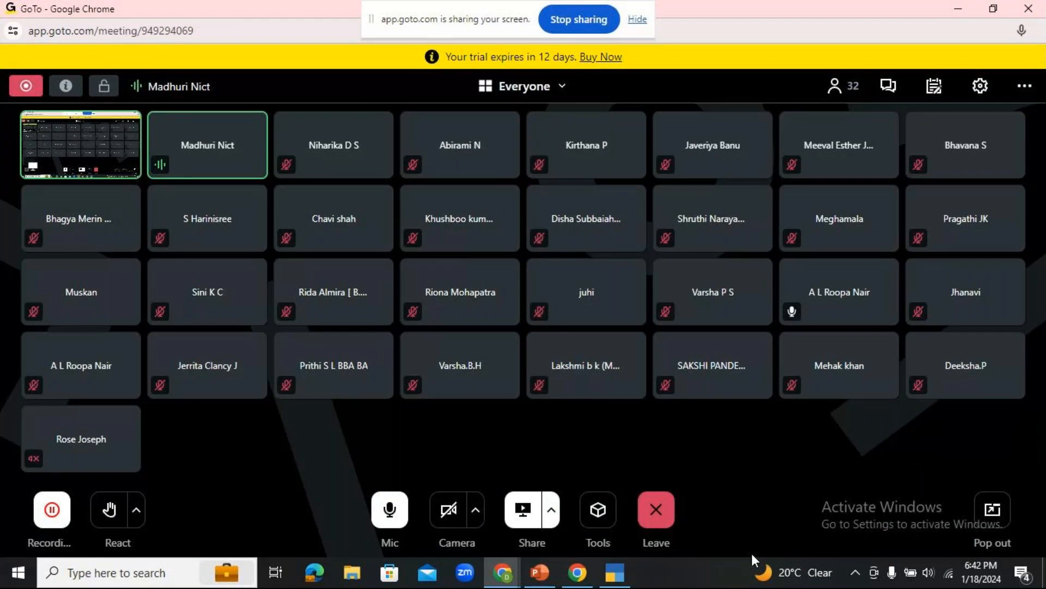
click(627, 577)
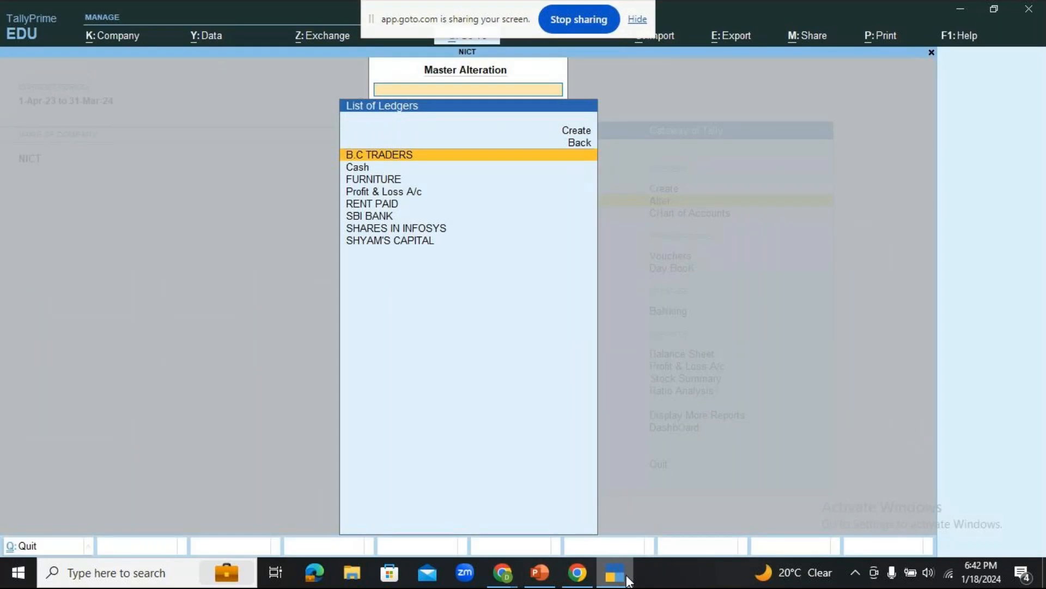
Leave master alteration, view the ledgers in the Chart of Accounts, and return to the Gateway of Tally
key(Escape)
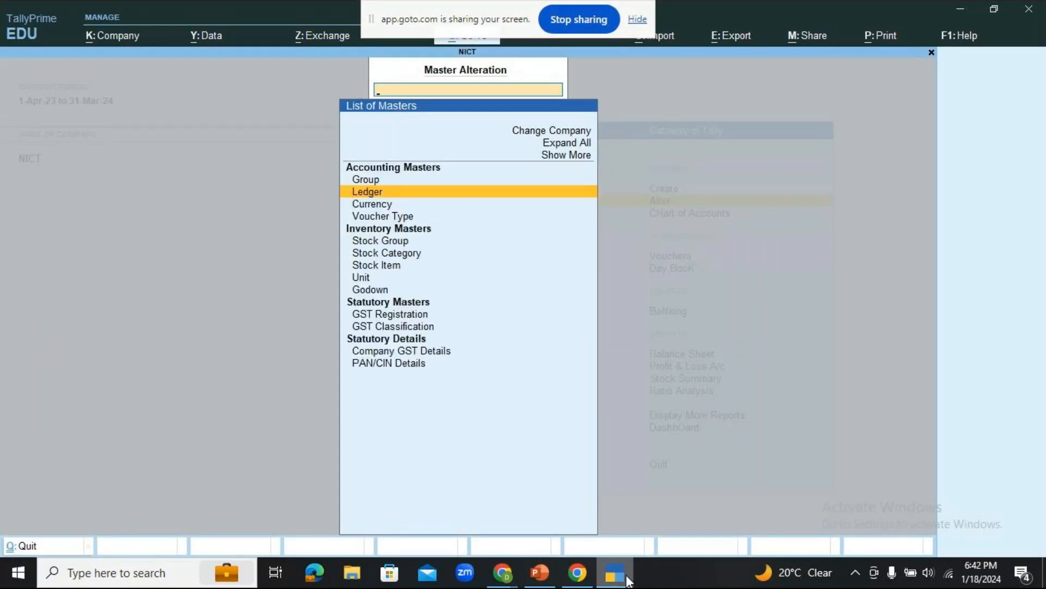
key(Escape)
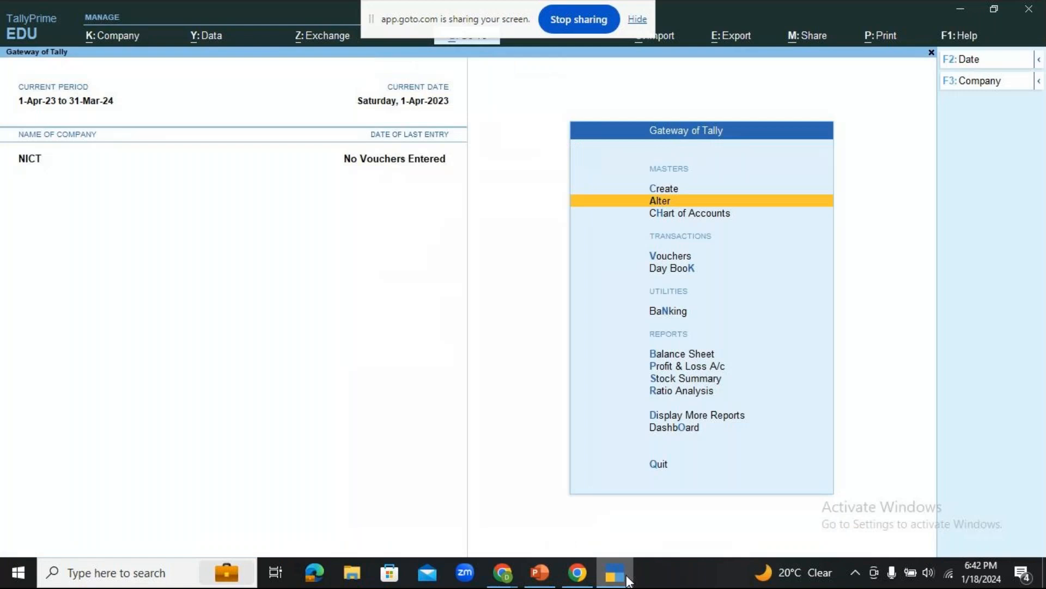
key(Down)
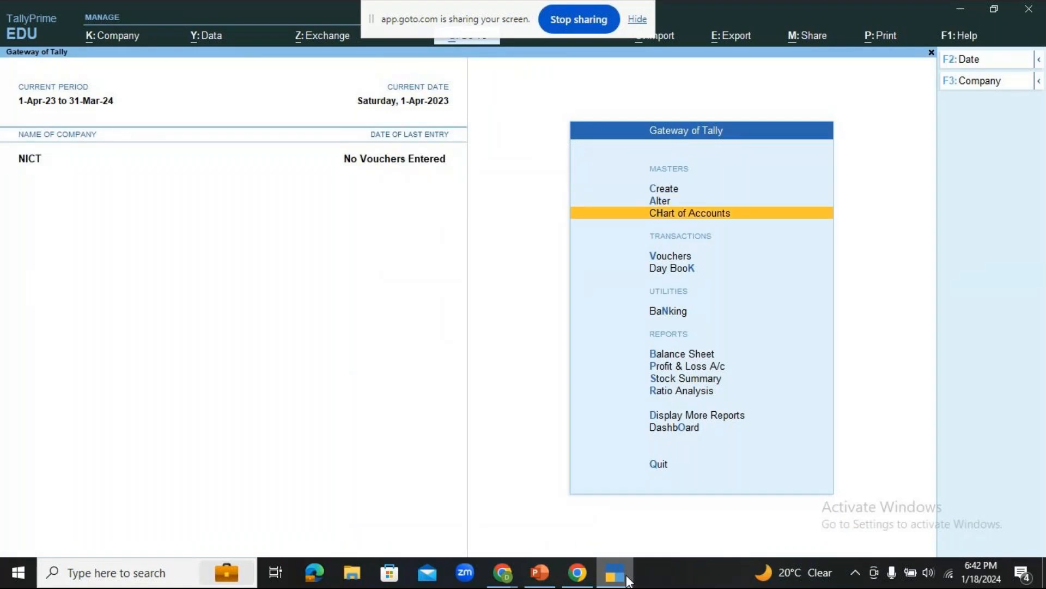
key(Return)
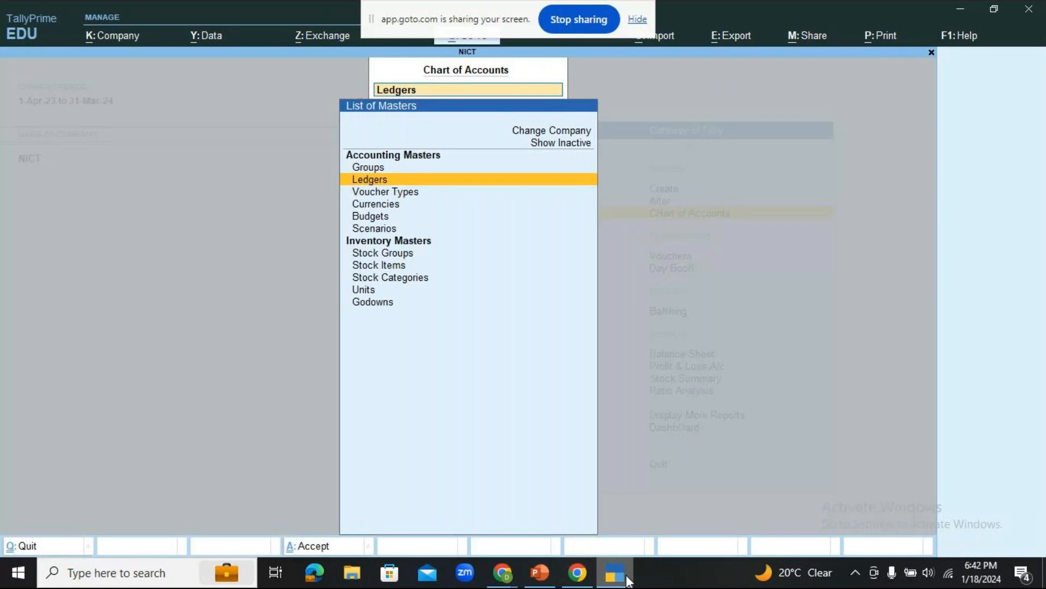
key(Return)
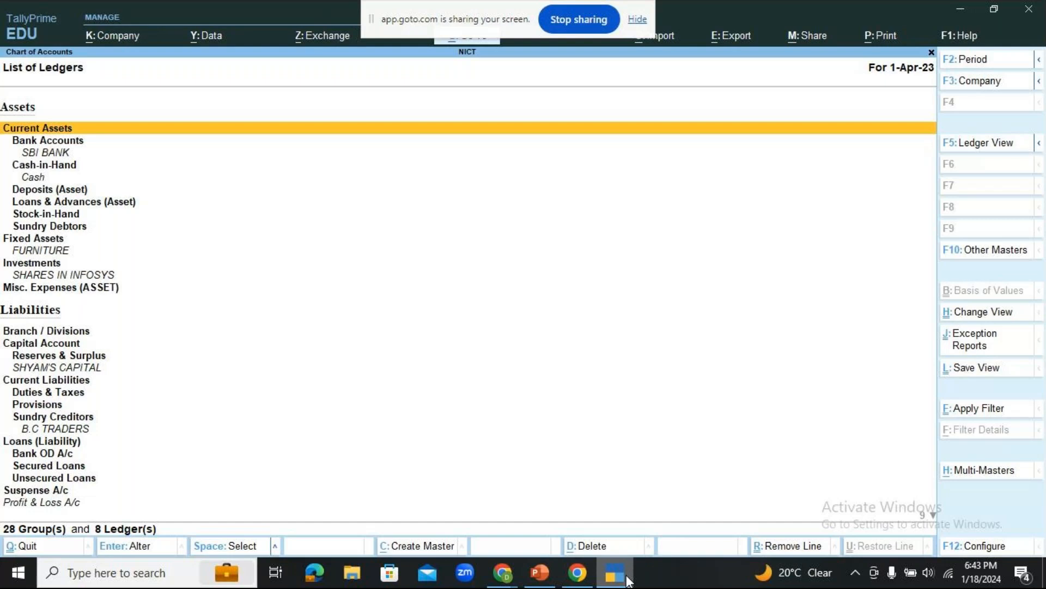
key(Escape)
key(Escape)
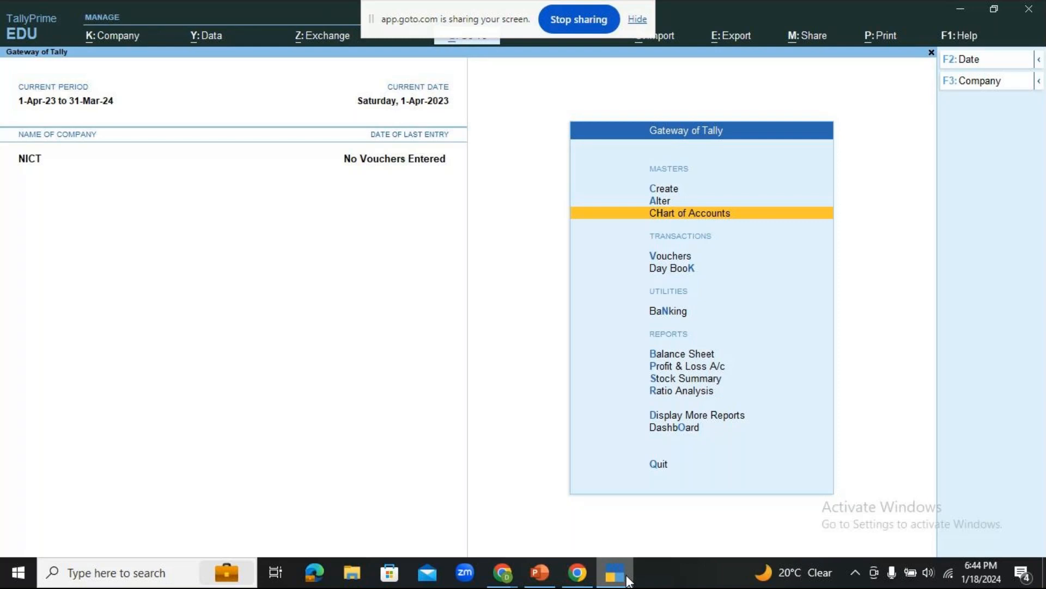
Alter the B.C TRADERS ledger, renaming it Bharatchandra Traders and keeping it under Sundry Creditors, and save it
key(Up)
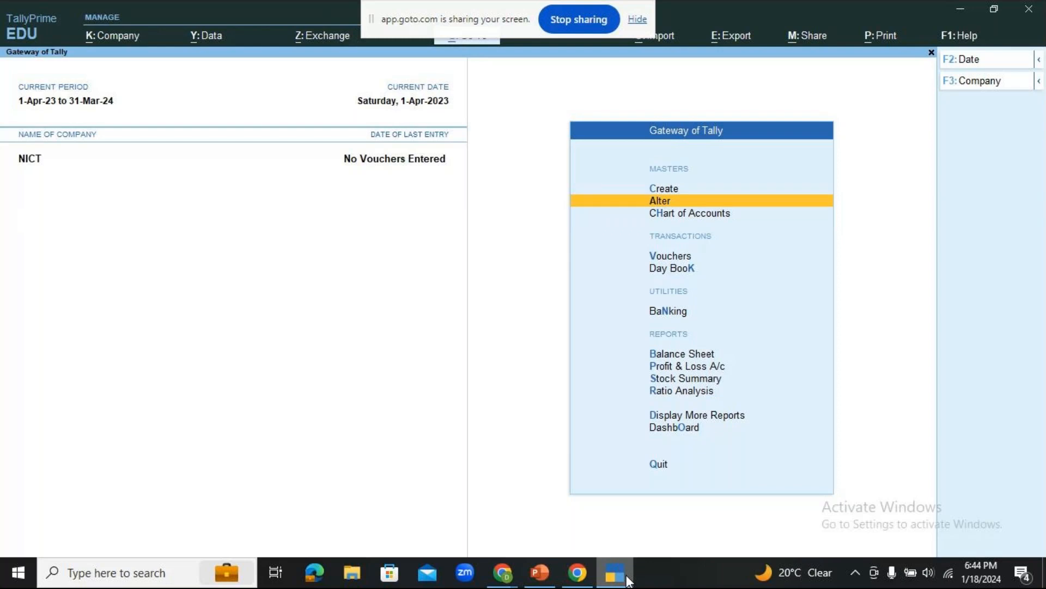
key(Return)
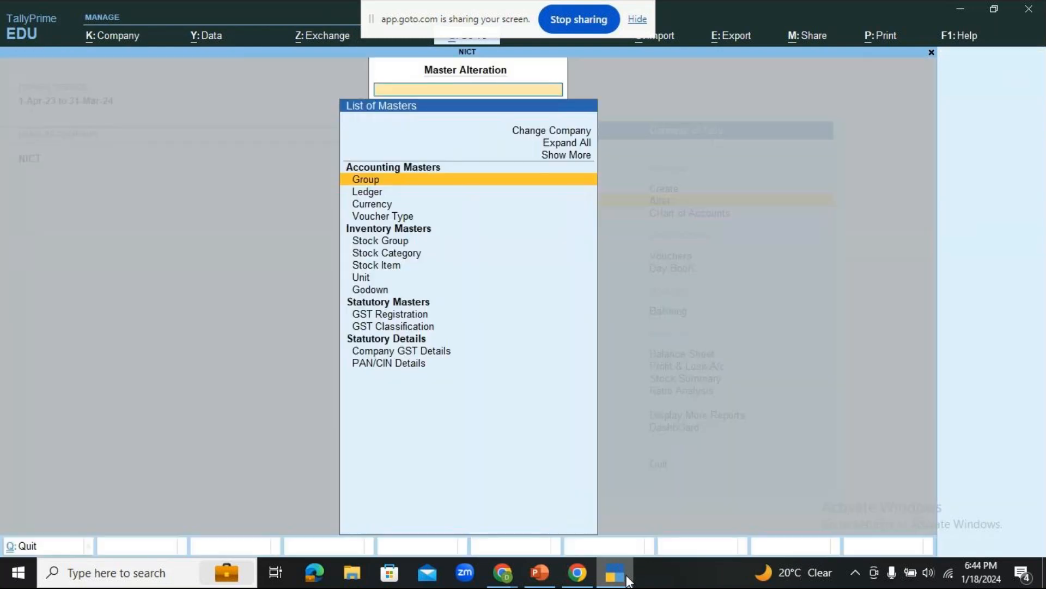
key(Down)
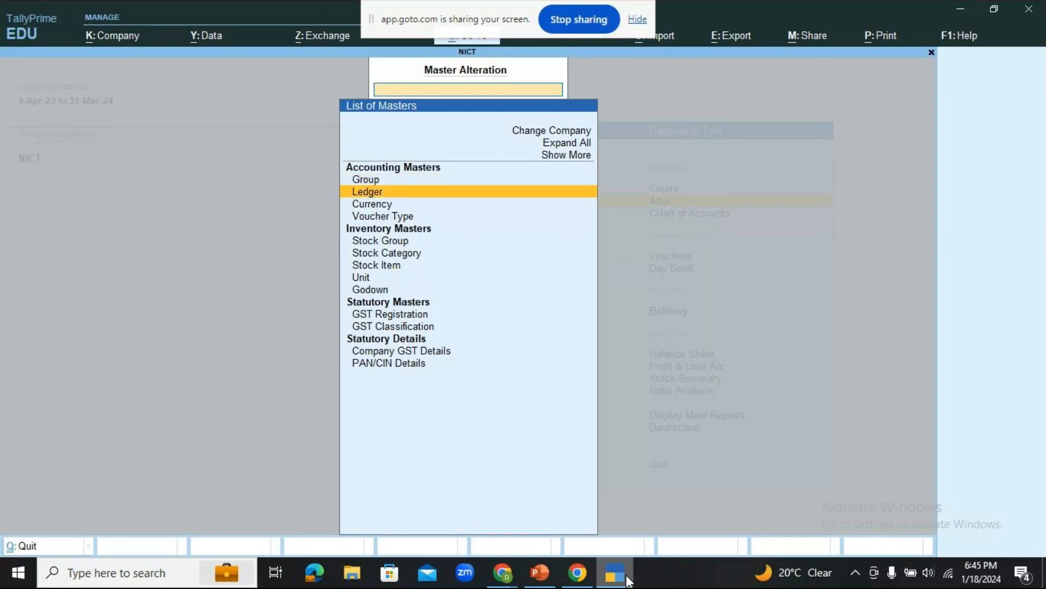
key(Return)
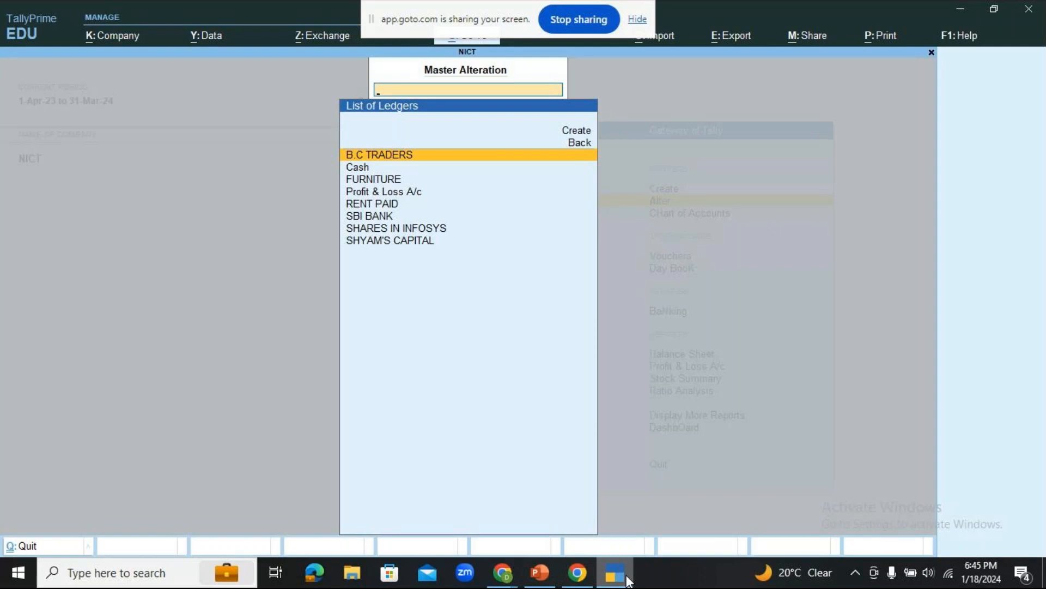
key(Return)
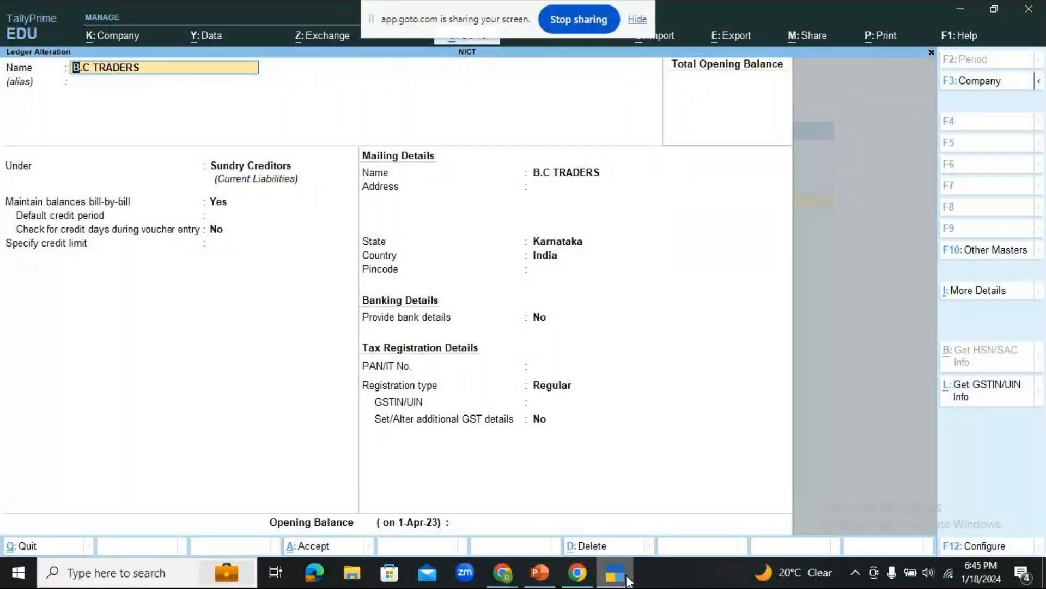
text(Bhra)
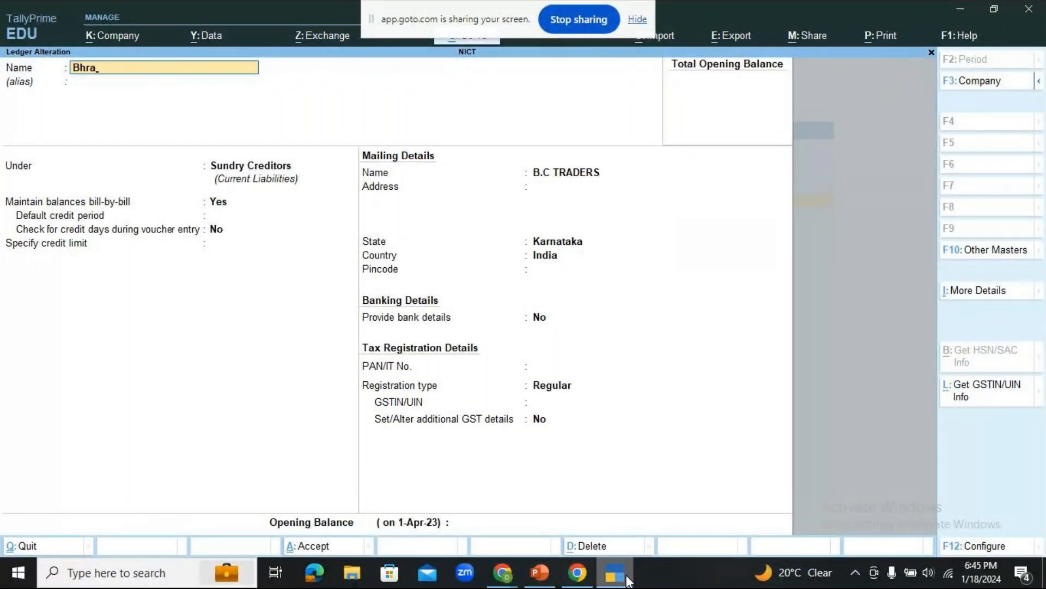
text(atchandra Traderss)
key(BackSpace)
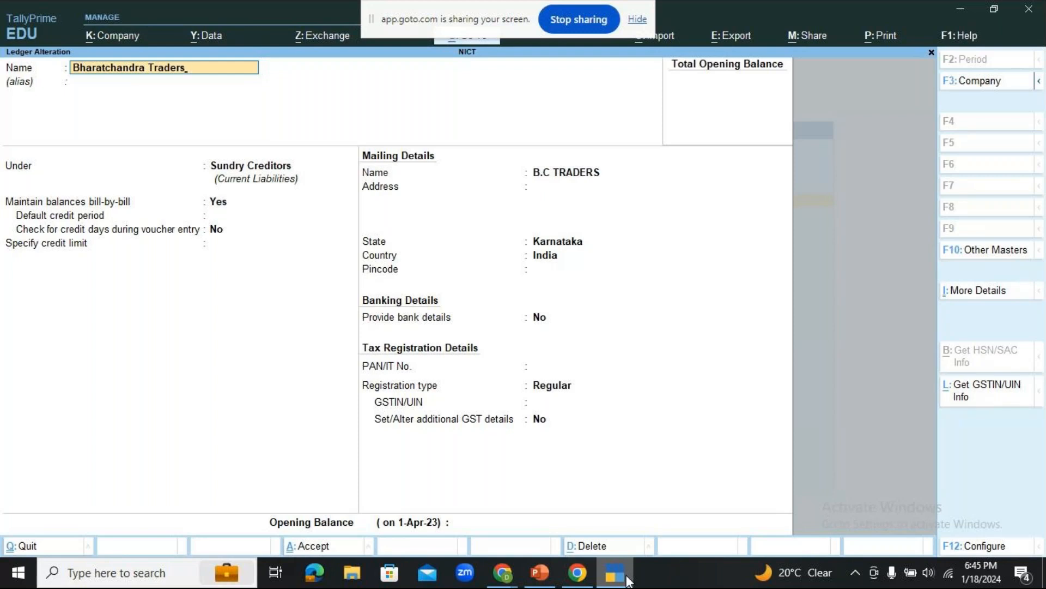
key(Return)
key(Return)
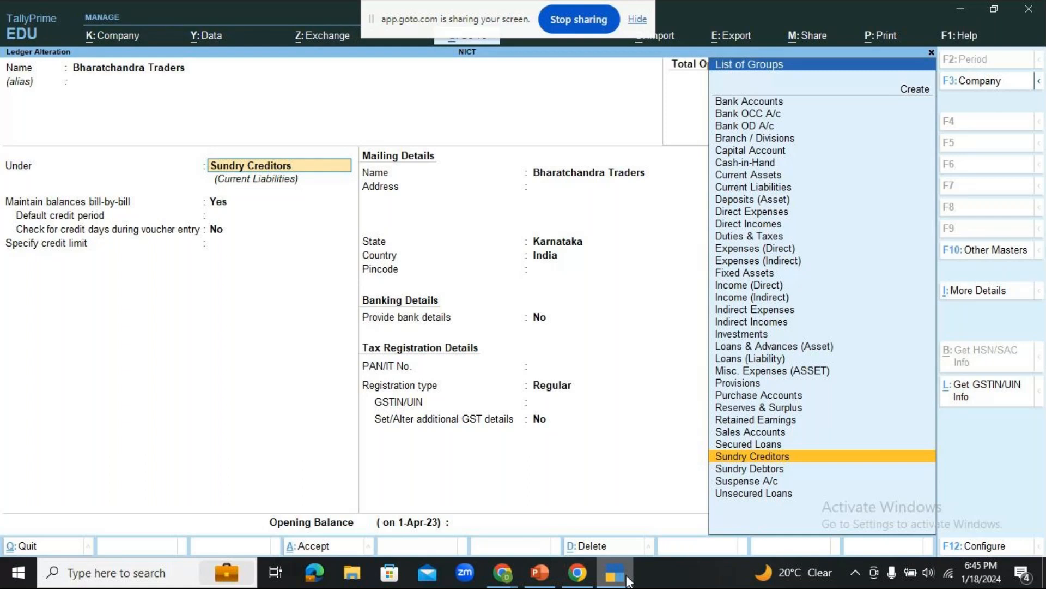
key(alt)
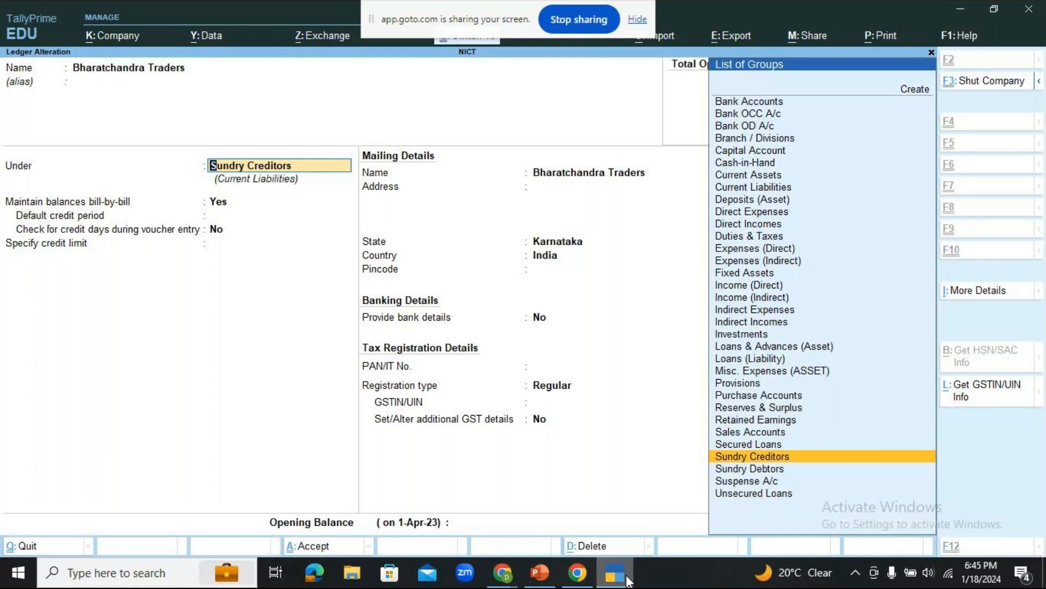
key(Escape)
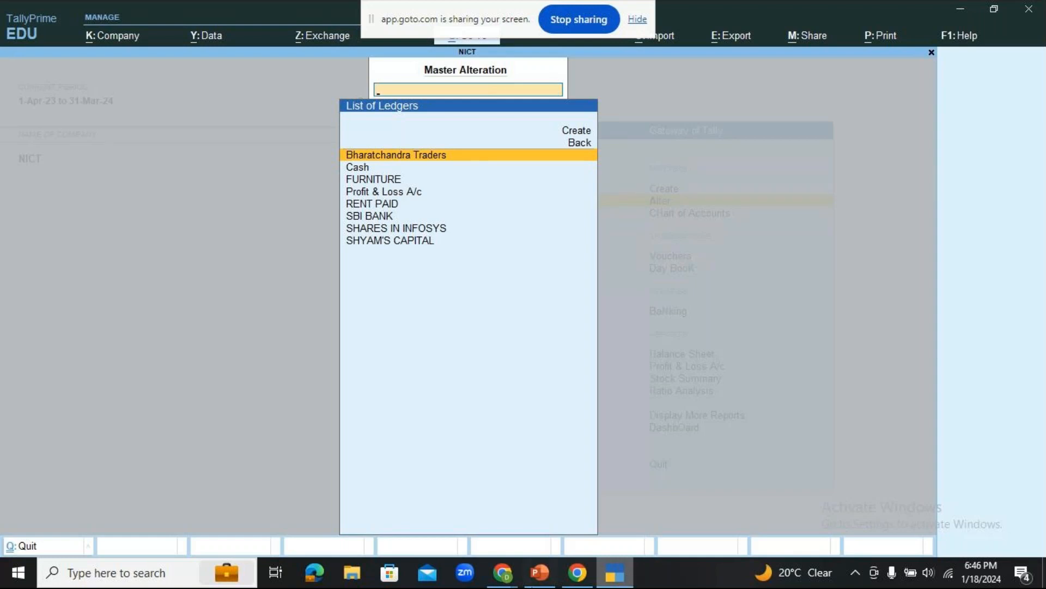
Switch to PowerPoint and present the slide on alteration and deletion of ledgers/other masters as a slide show
click(547, 563)
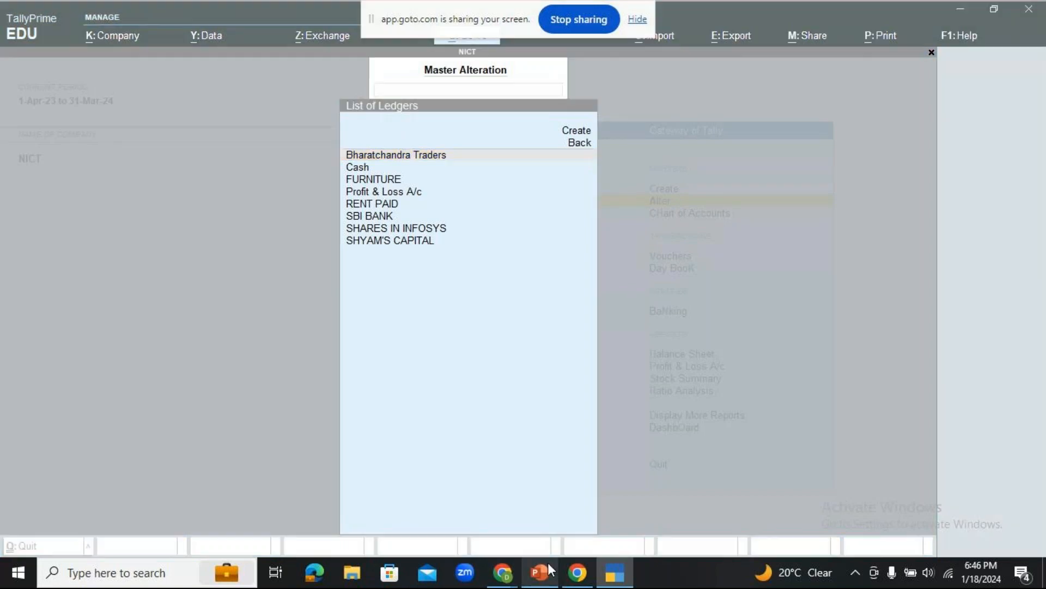
scroll(645, 392, down, 1)
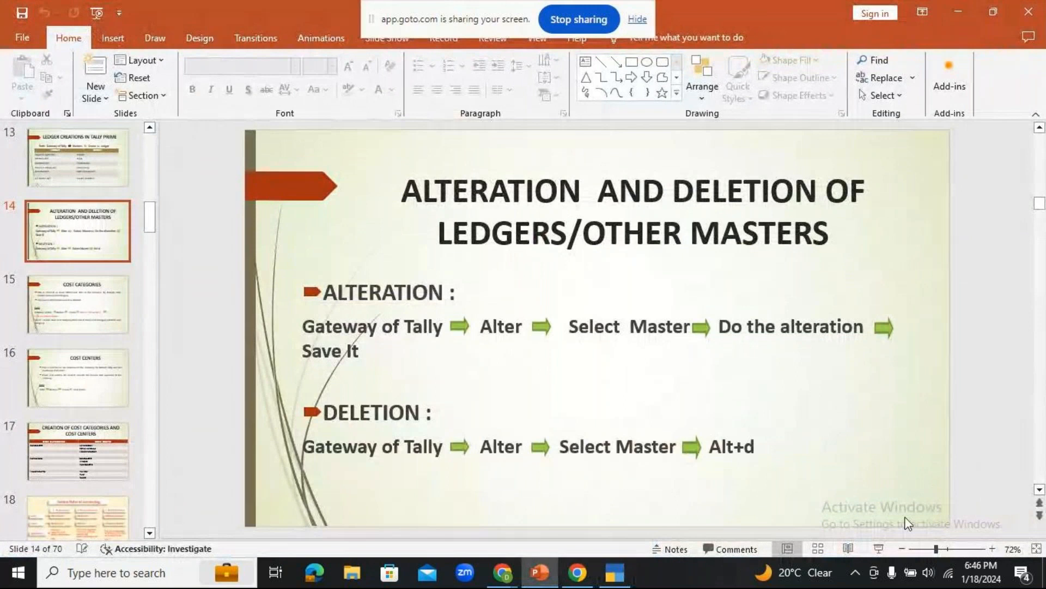
click(881, 548)
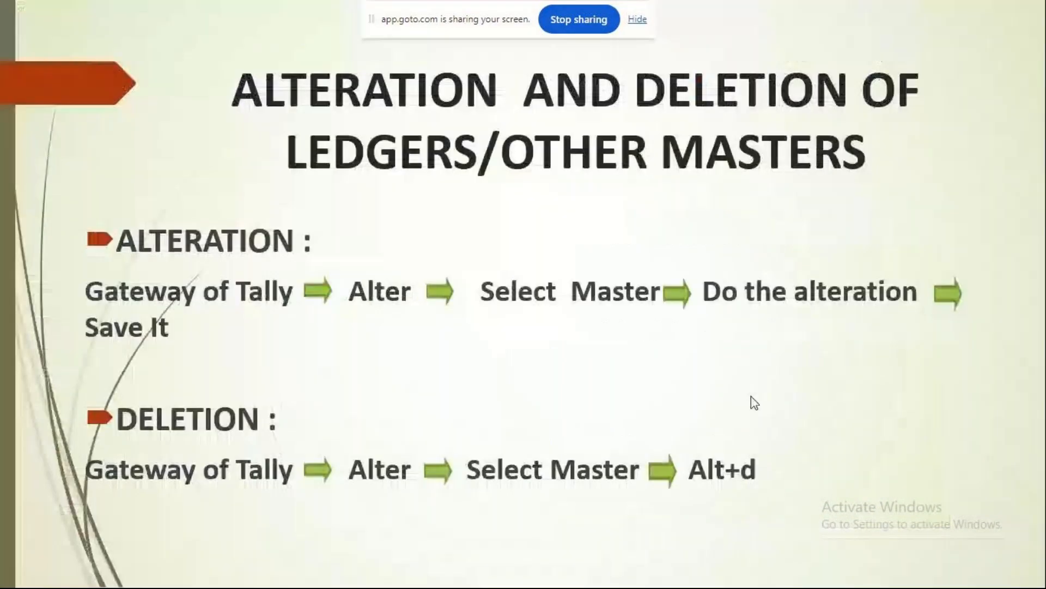
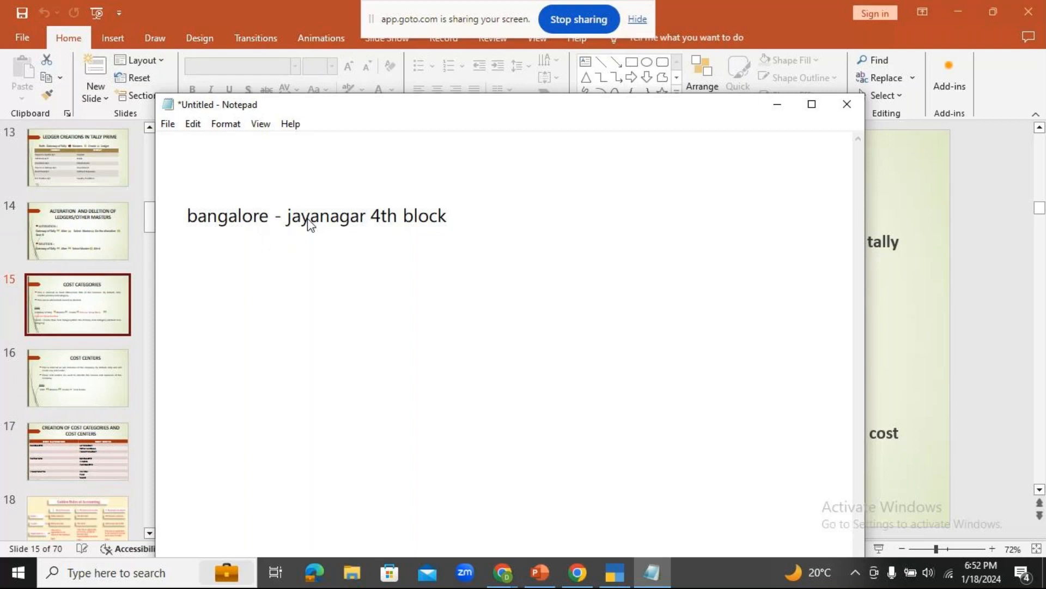
Add malleshwaram and vasanthnagar on separate lines beneath jayanagar 4th block in the Bangalore branch list
text(malleshwara)
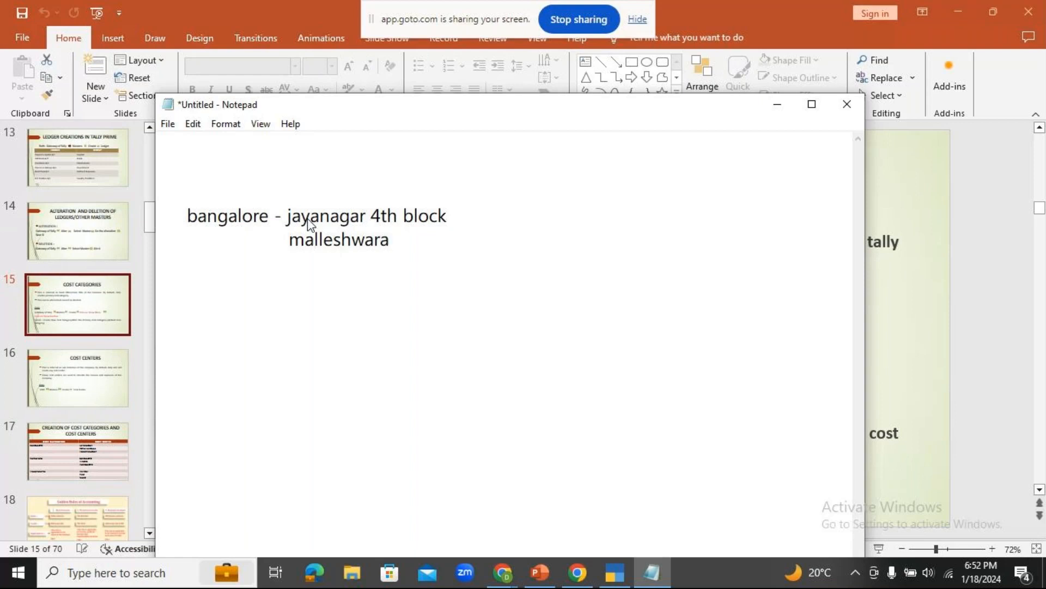
text(m         )
text(          vasanth)
text(nagar)
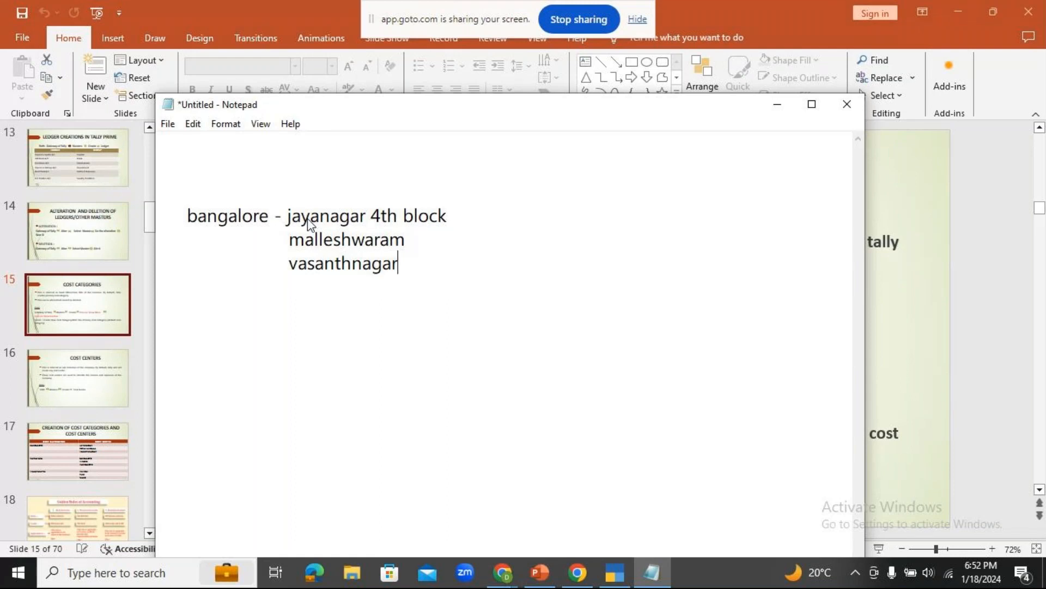
Add K.H Road on a new line beneath vasanthnagar, aligned with the other branches
key(Return)
text(k.h r)
key(BackSpace)
key(BackSpace)
key(BackSpace)
text(H)
key(BackSpace)
key(BackSpace)
key(BackSpace)
text(K.H Road)
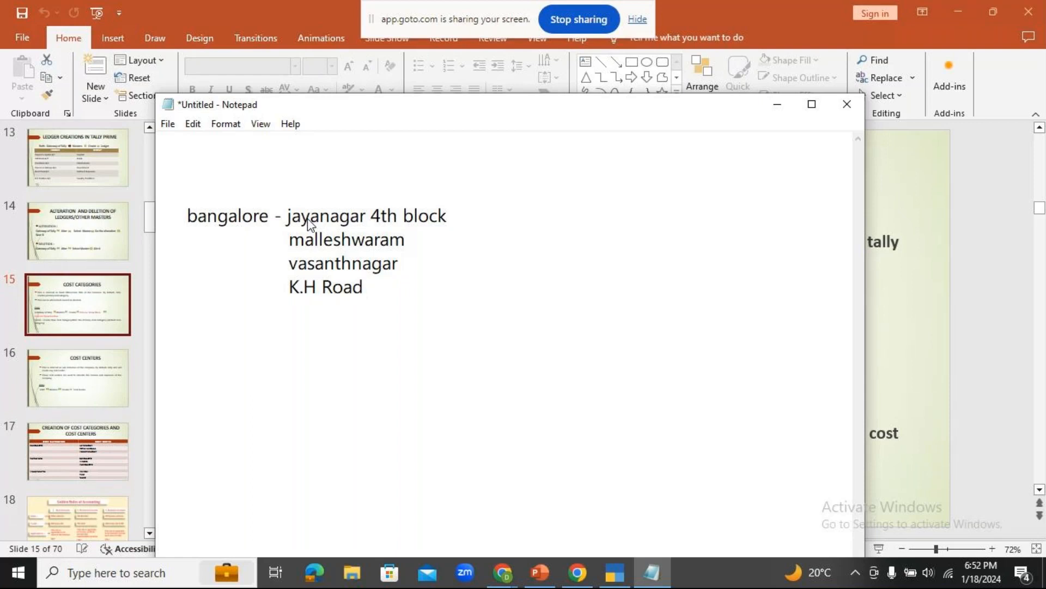
Point out bangalore as the main office and go over the branch names listed beside it
drag(179, 209, 270, 207)
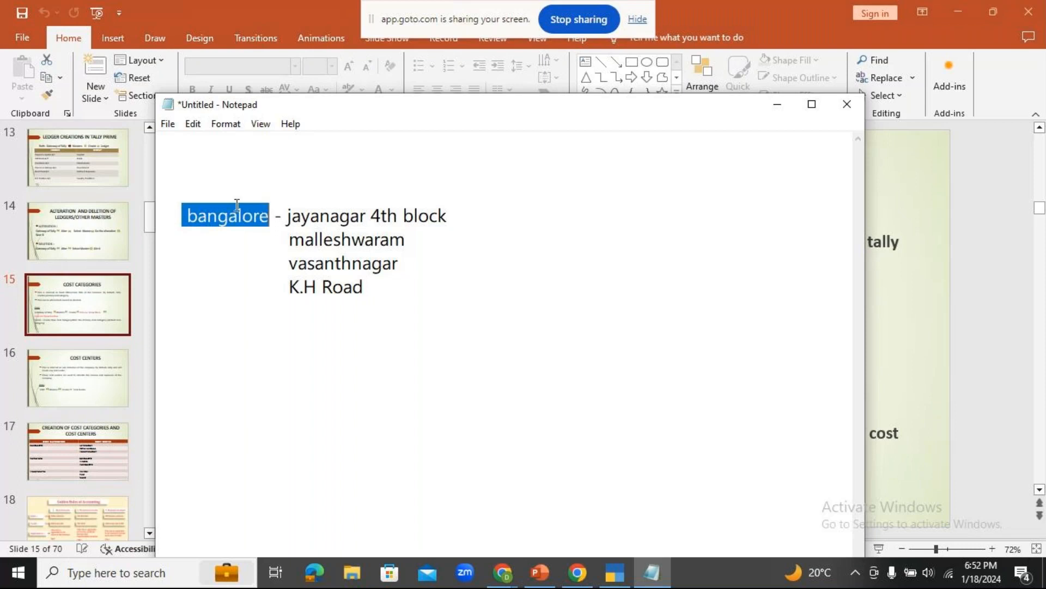
click(199, 218)
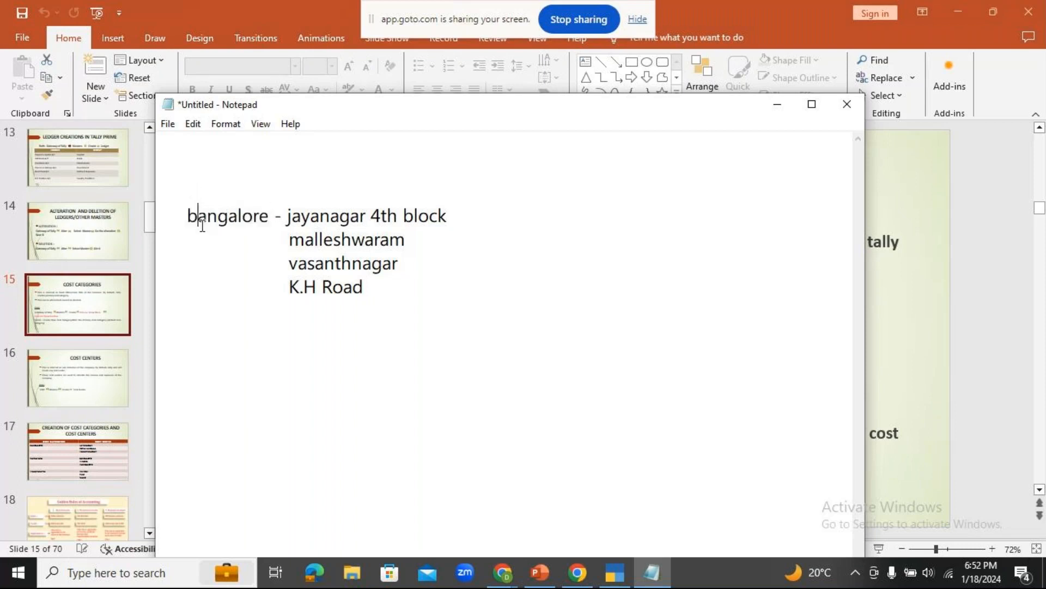
click(289, 225)
drag(289, 224, 347, 354)
click(316, 287)
click(347, 354)
Minimize the Notepad note, present the Cost Categories slide as a slide show, and end the show
click(779, 106)
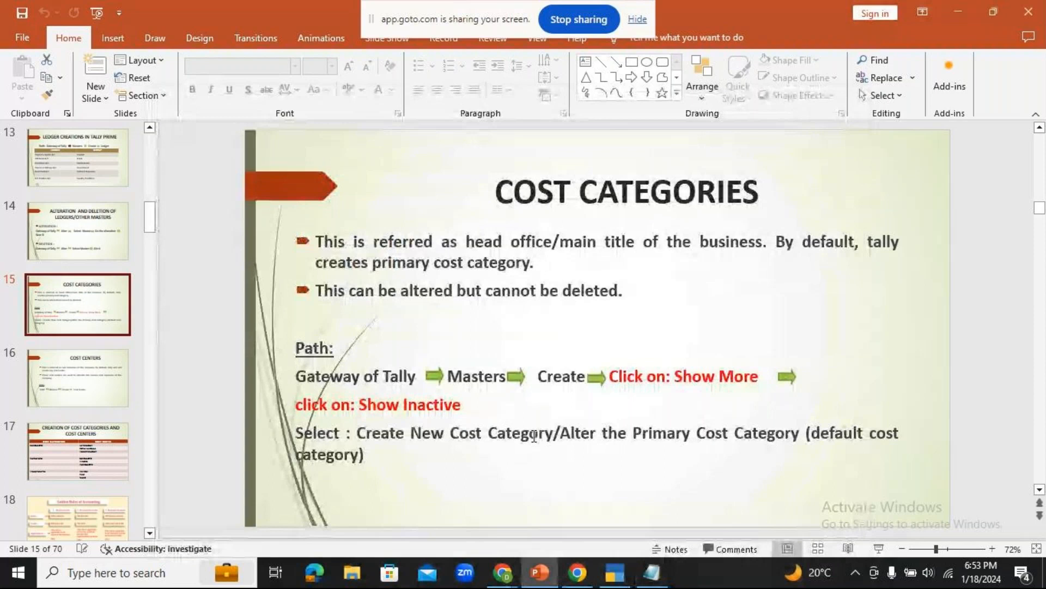
click(878, 548)
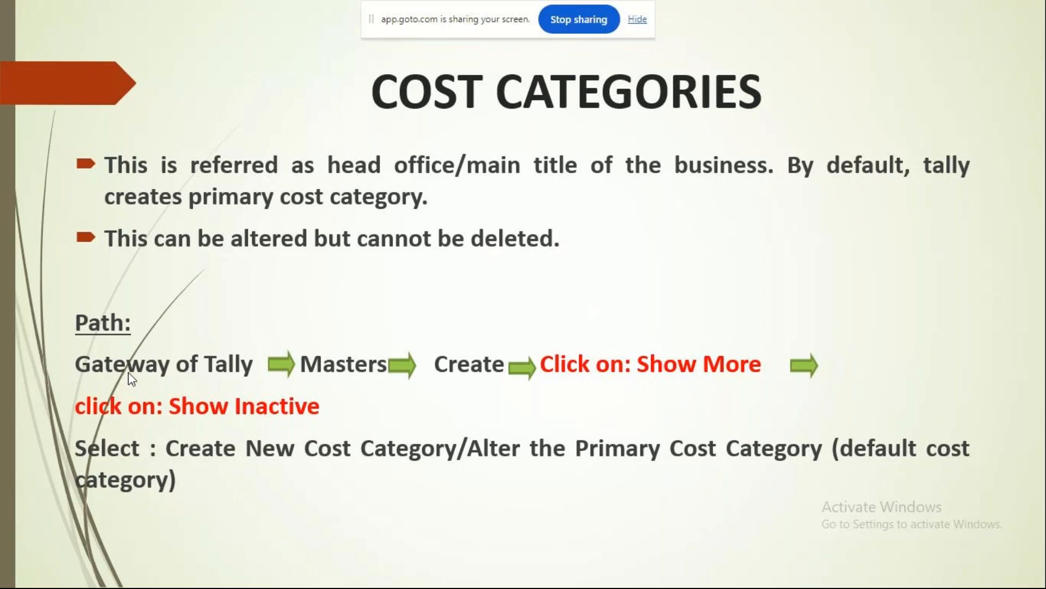
key(Escape)
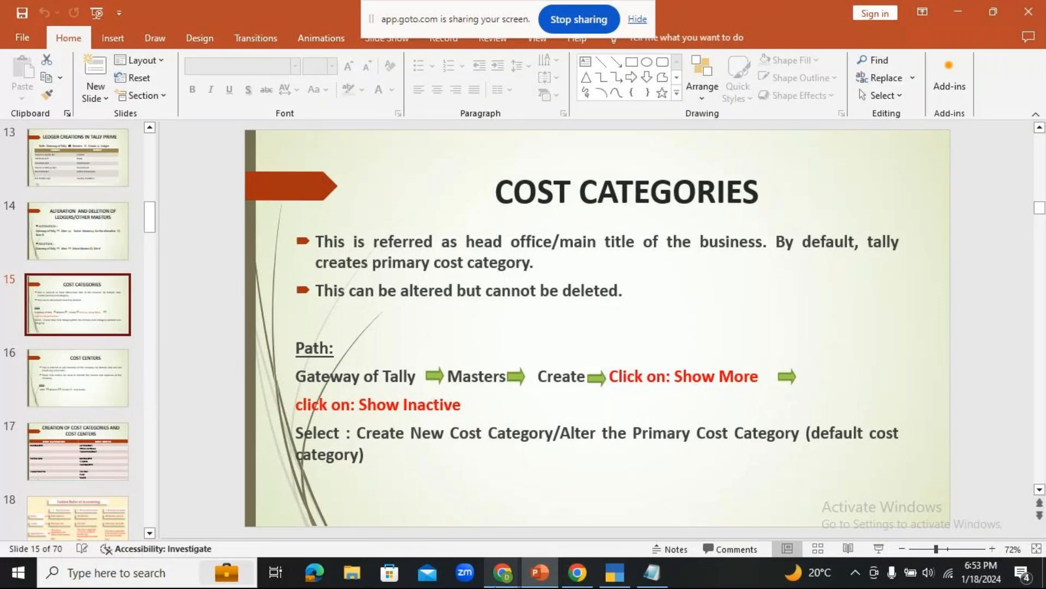
Switch to the GoTo meeting window and read the chat messages
mouse_move(514, 582)
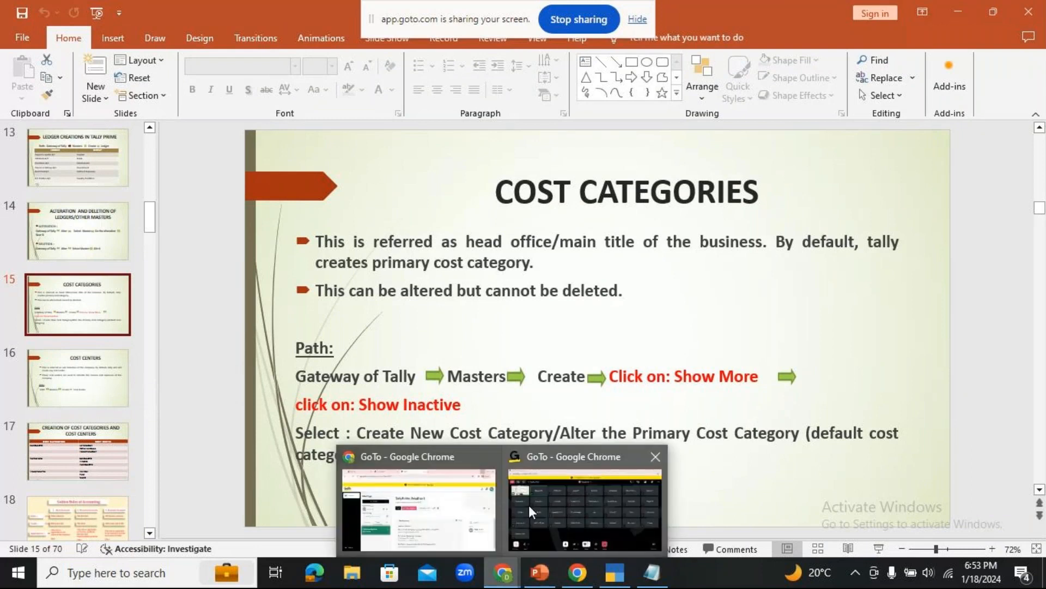
click(600, 474)
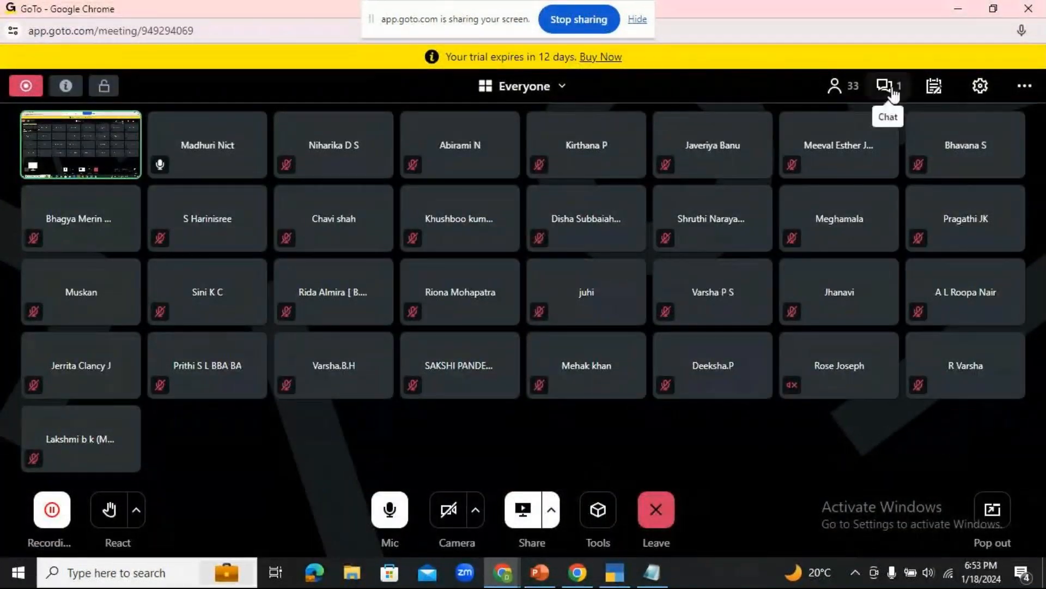
click(887, 89)
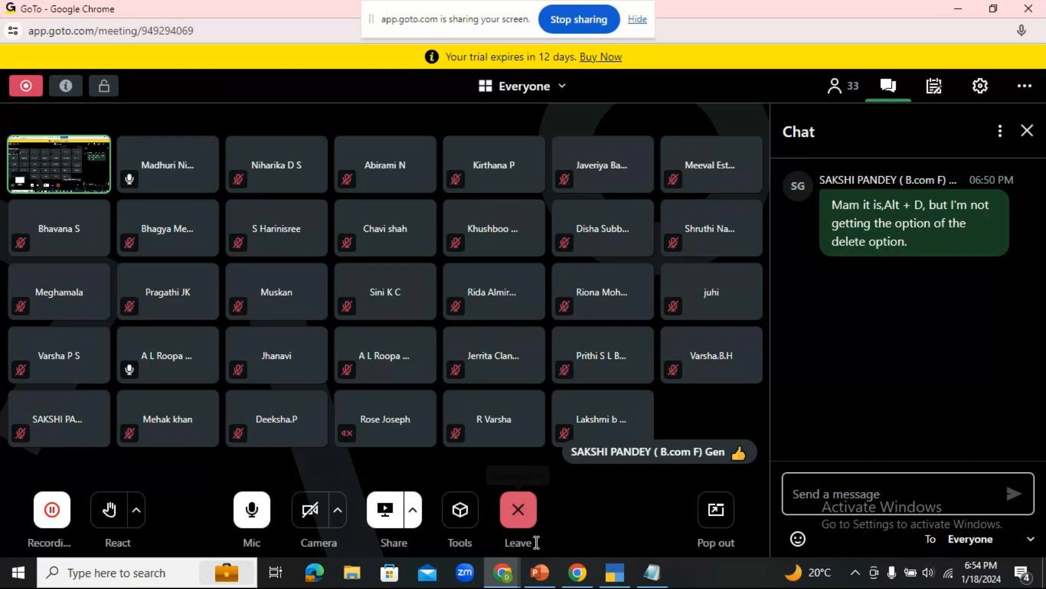
Return to TallyPrime, leave master alteration, and start master creation from the Gateway of Tally
click(604, 576)
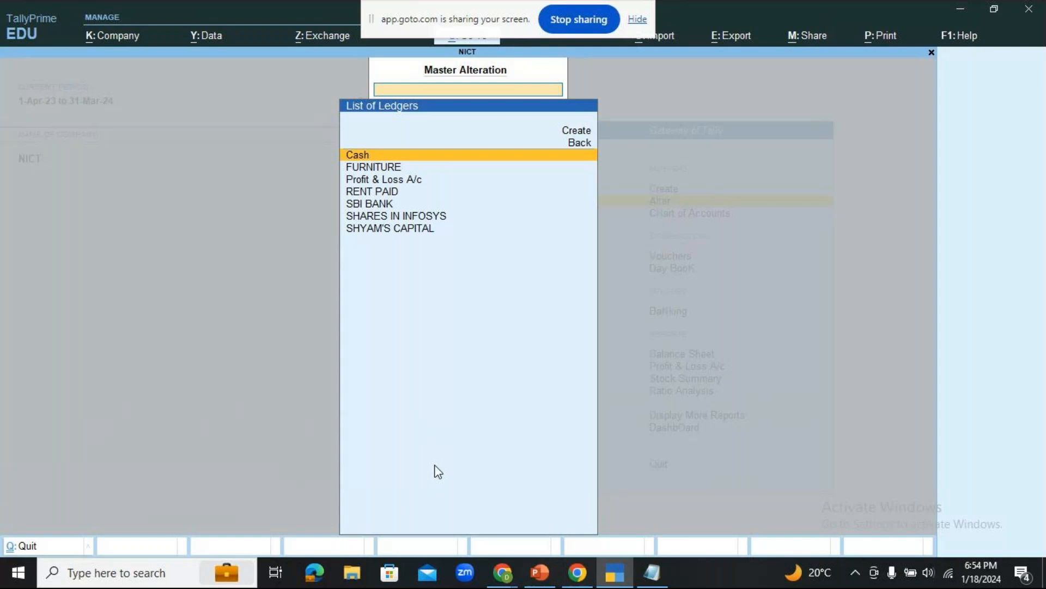
key(BackSpace)
key(Escape)
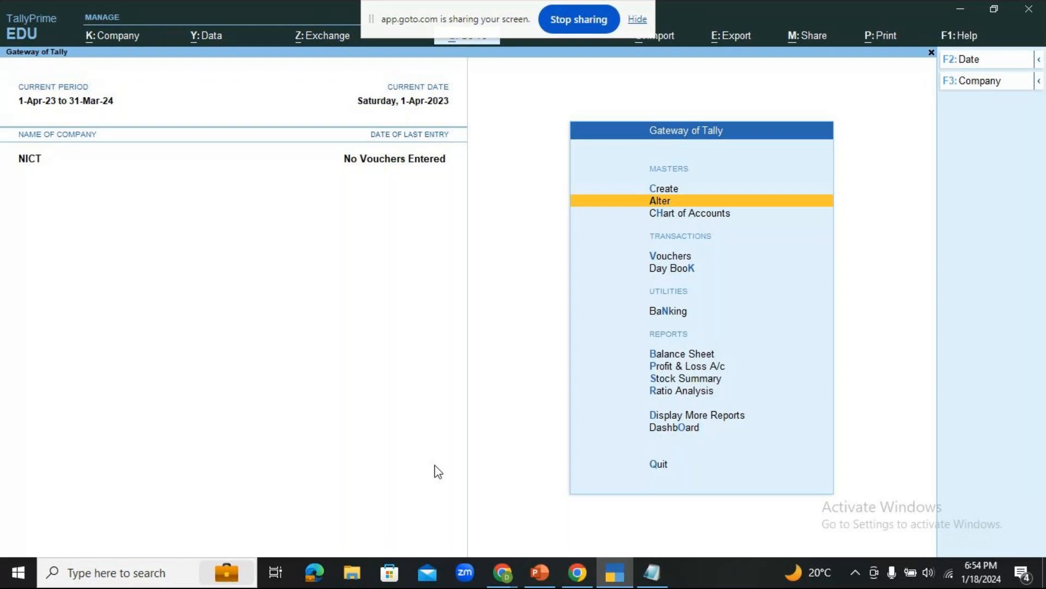
key(Up)
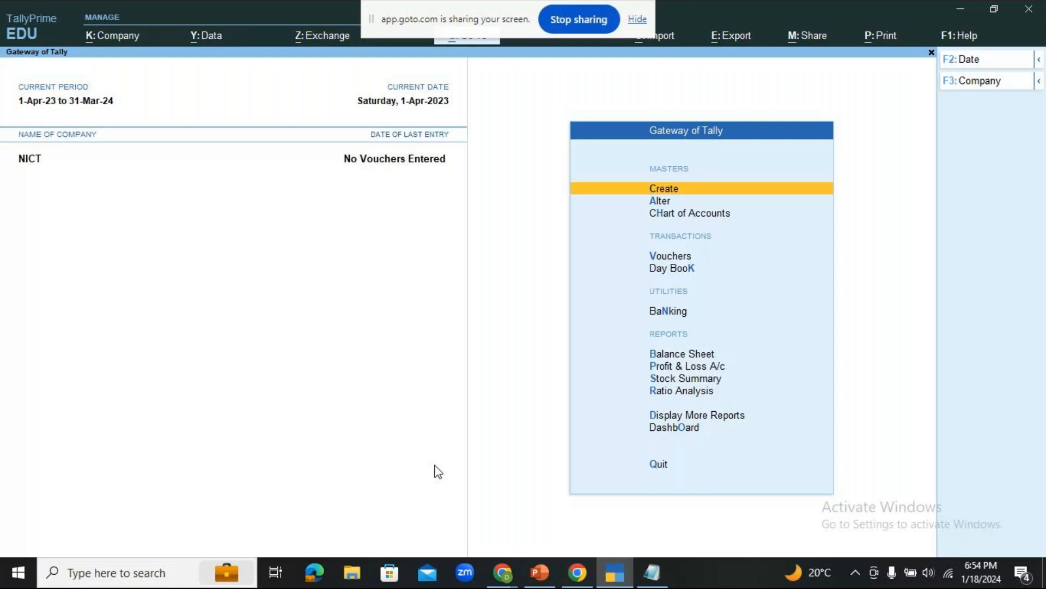
key(Return)
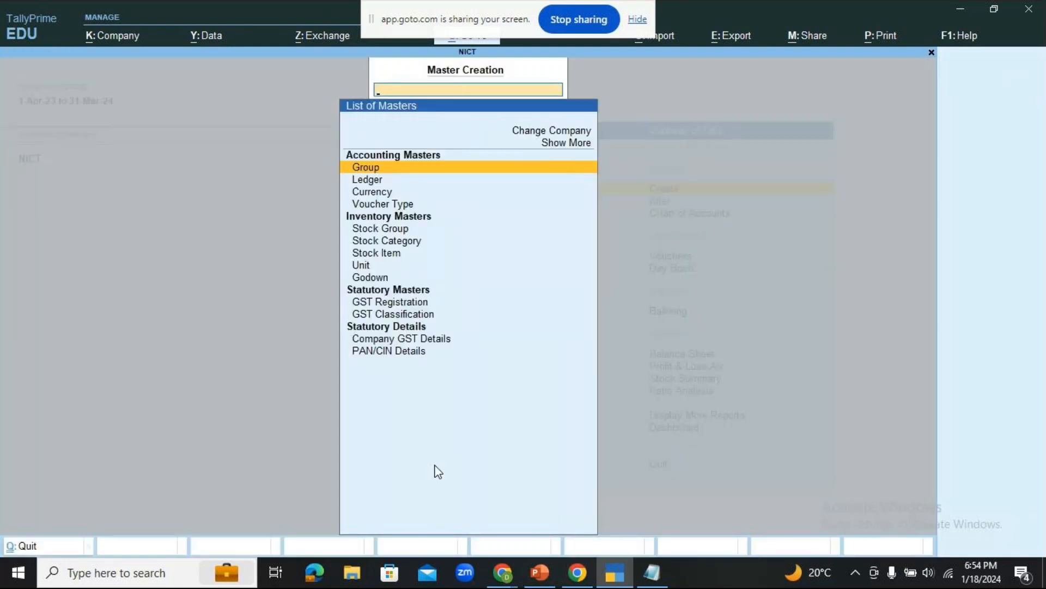
Look through the masters available for creation and expand the list with Show More
key(Down)
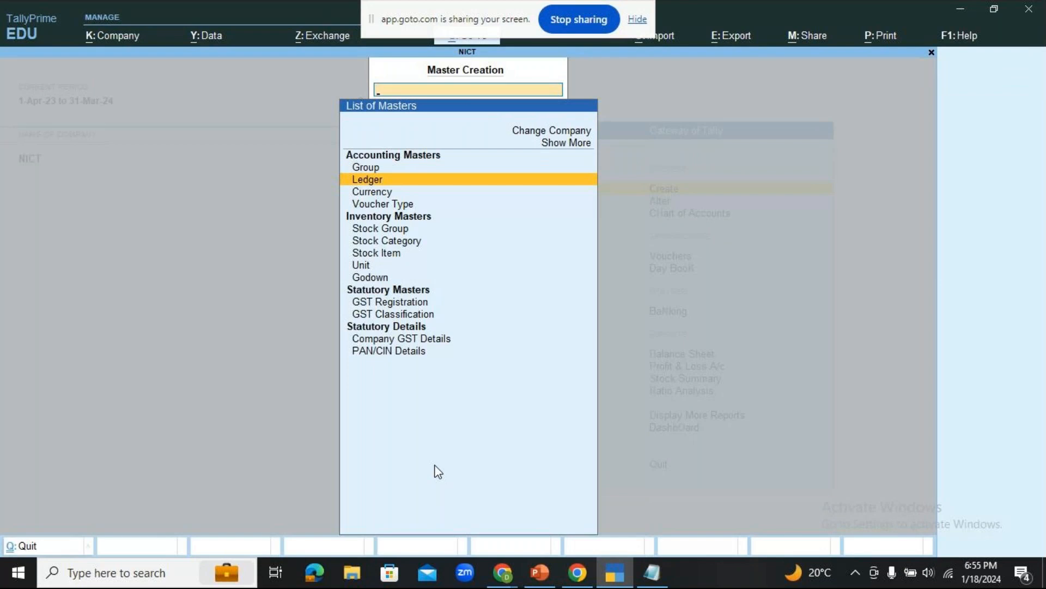
key(Down)
key(Down)
key(Down)
key(Down)
key(Down)
key(Down)
key(Down)
key(Down)
key(Down)
key(Up)
key(Up)
key(Up)
key(Up)
key(Up)
key(Up)
key(Up)
key(Up)
key(Up)
key(Up)
key(Up)
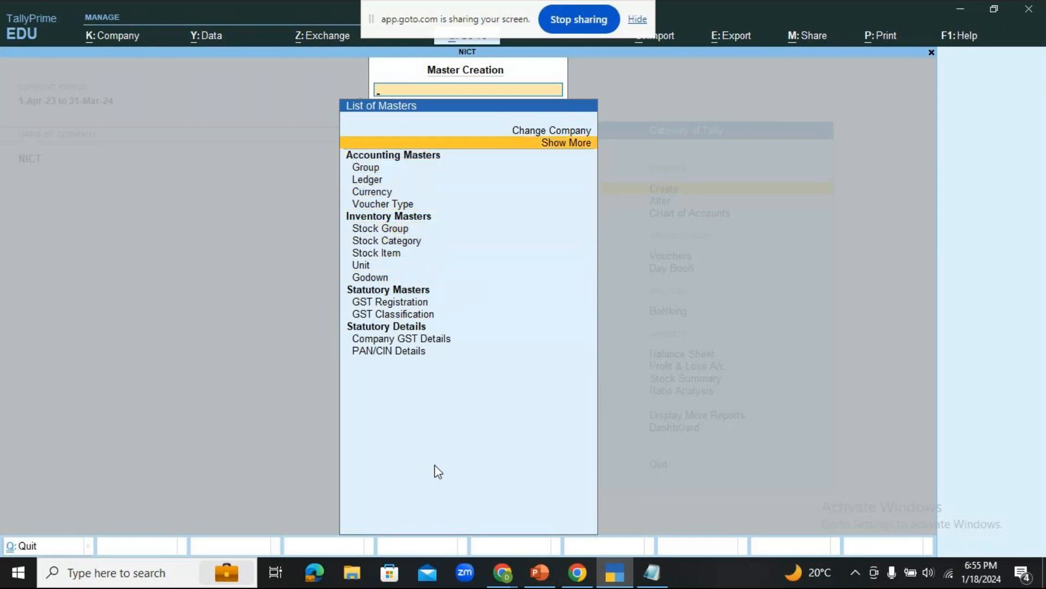
key(Return)
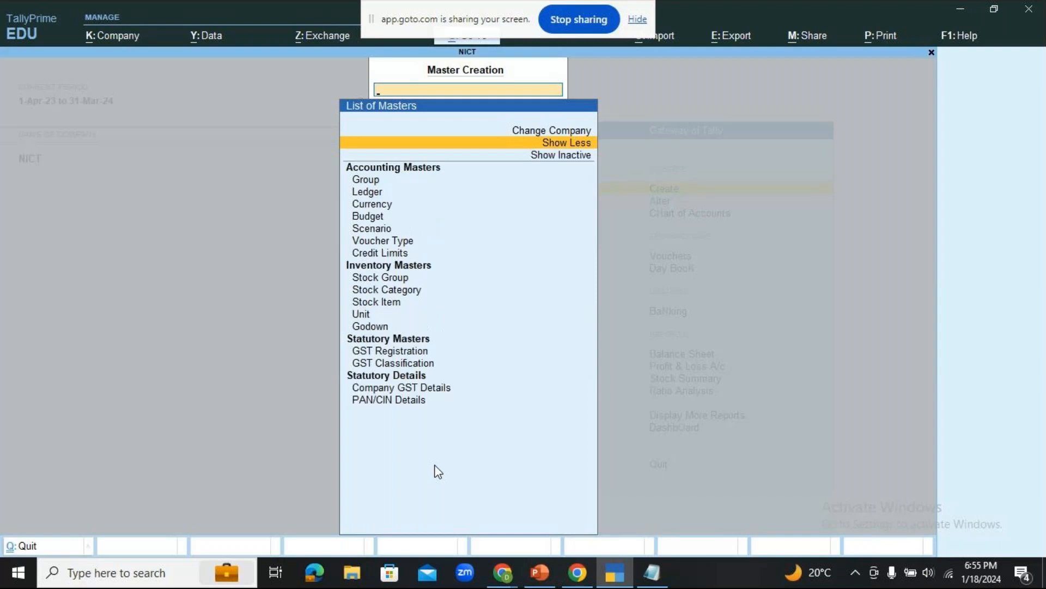
Review the expanded list of masters and include the inactive ones with Show Inactive
key(Down)
key(Down)
key(Down)
key(Down)
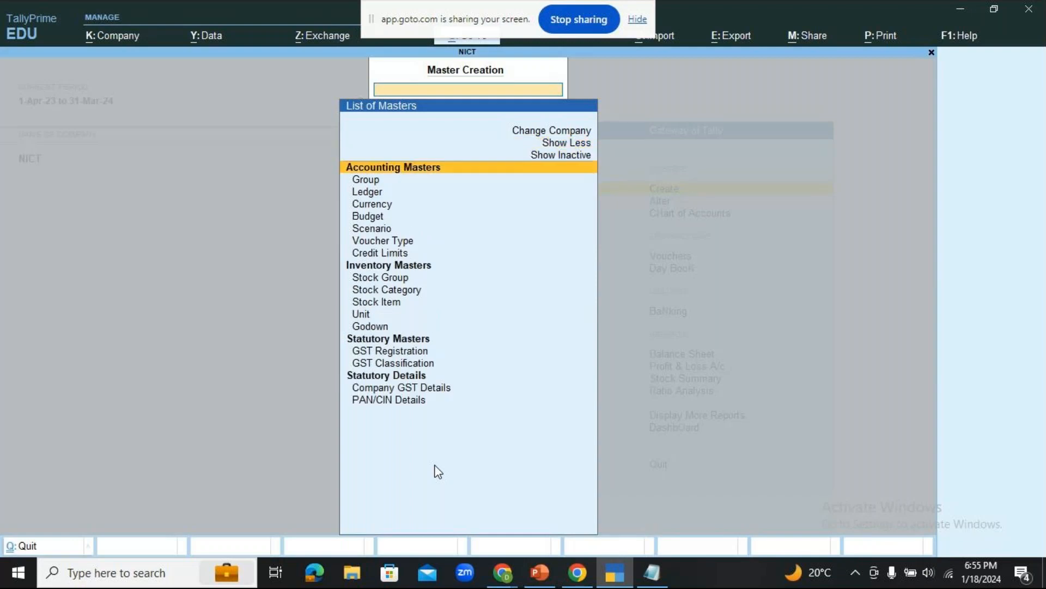
key(Down)
key(Down)
key(Down)
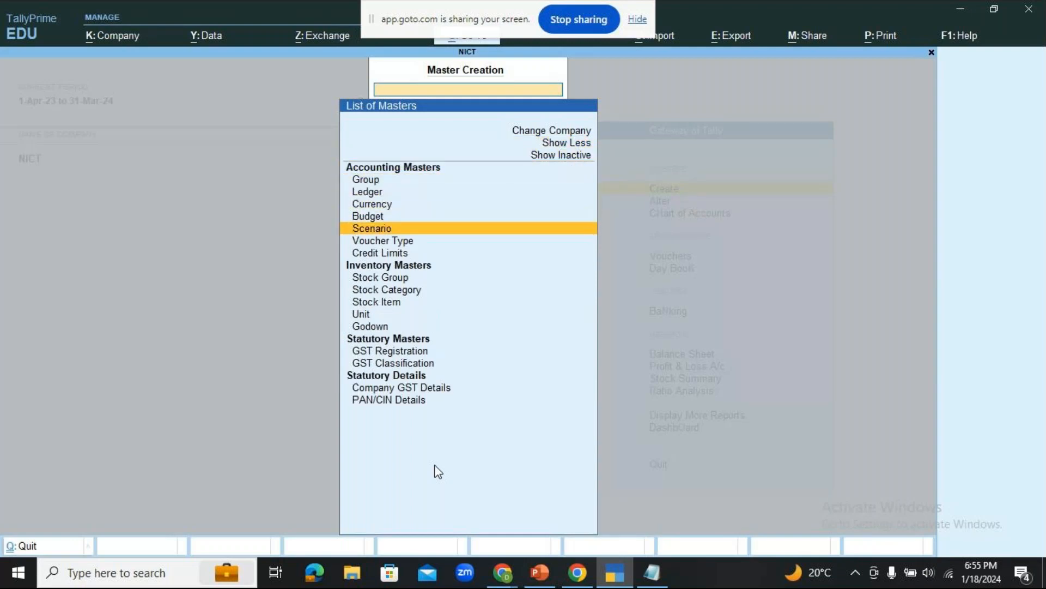
key(Down)
key(Up)
key(Up)
key(Up)
key(Up)
key(Up)
key(Up)
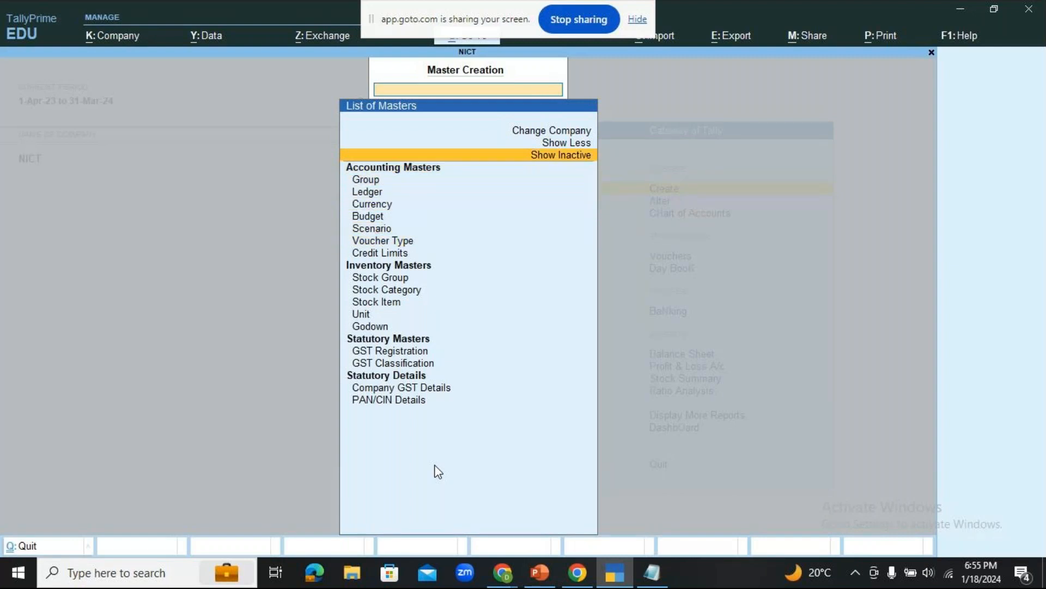
key(Return)
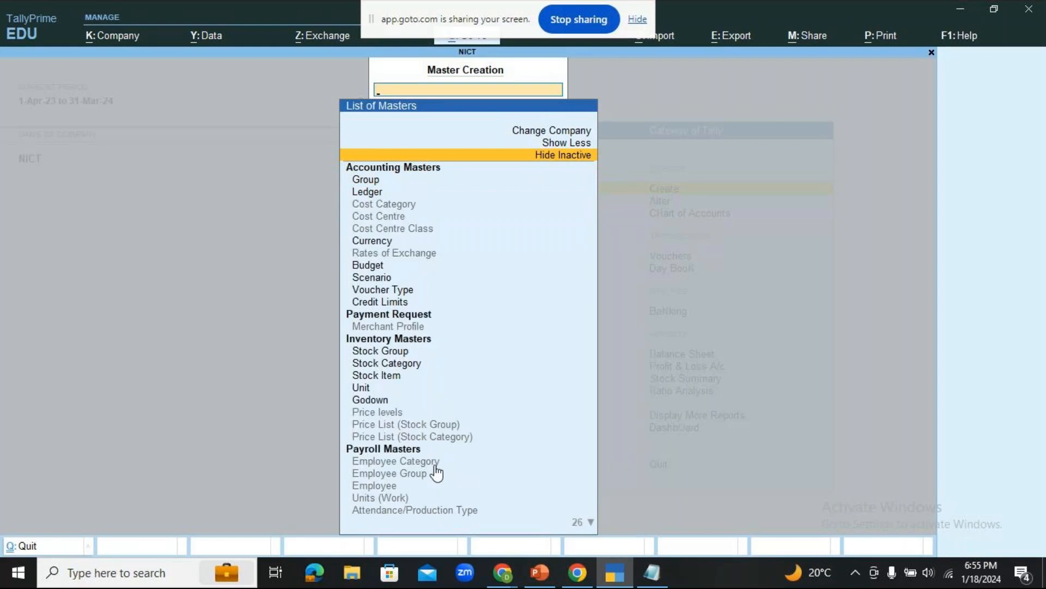
Start creating a new Cost Category and enable the Cost Centres feature for the company
key(Down)
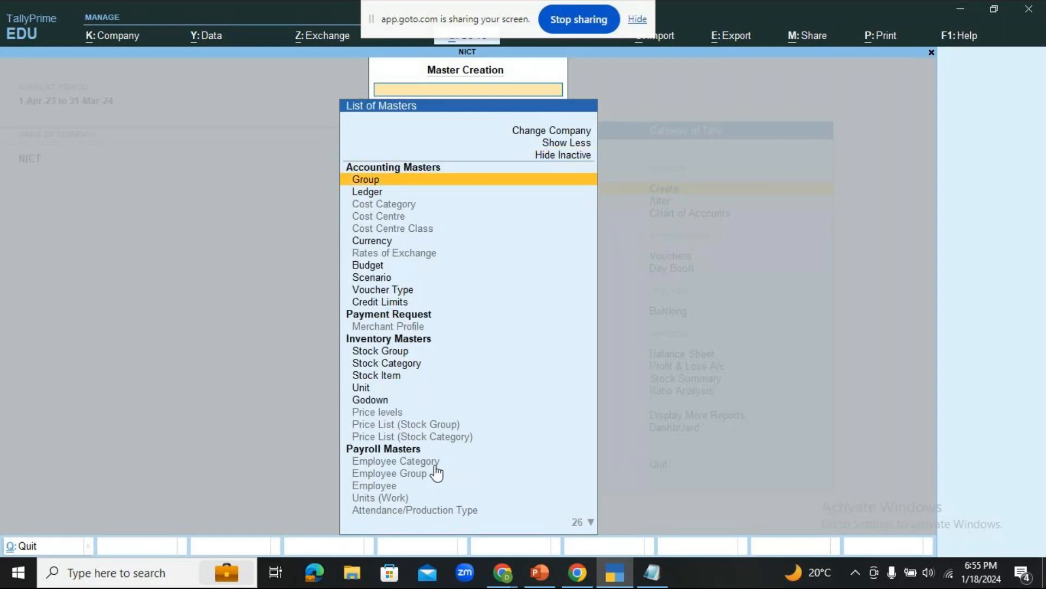
key(Up)
key(Down)
key(Down)
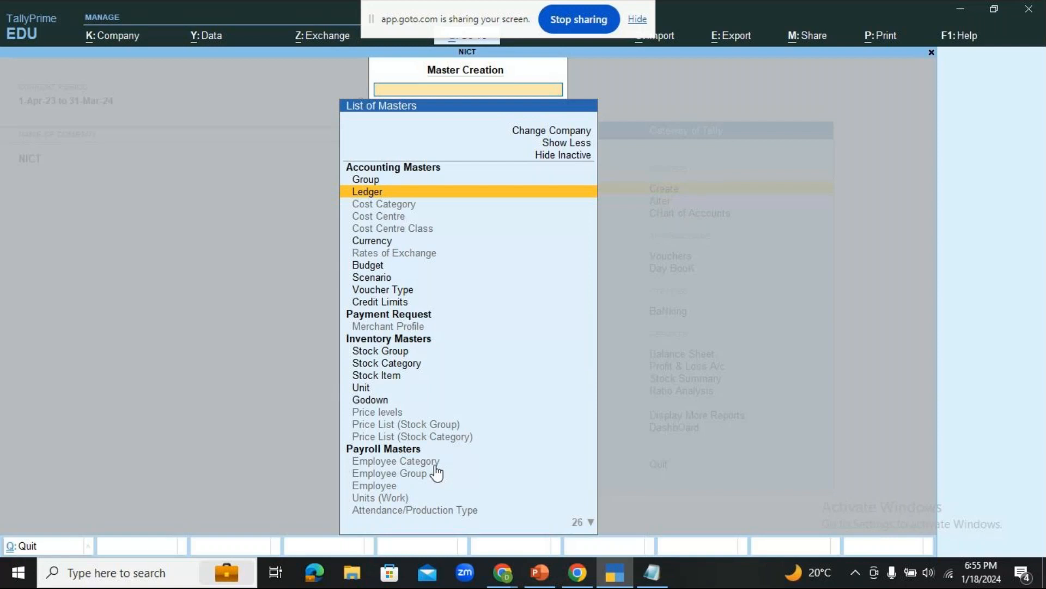
key(Down)
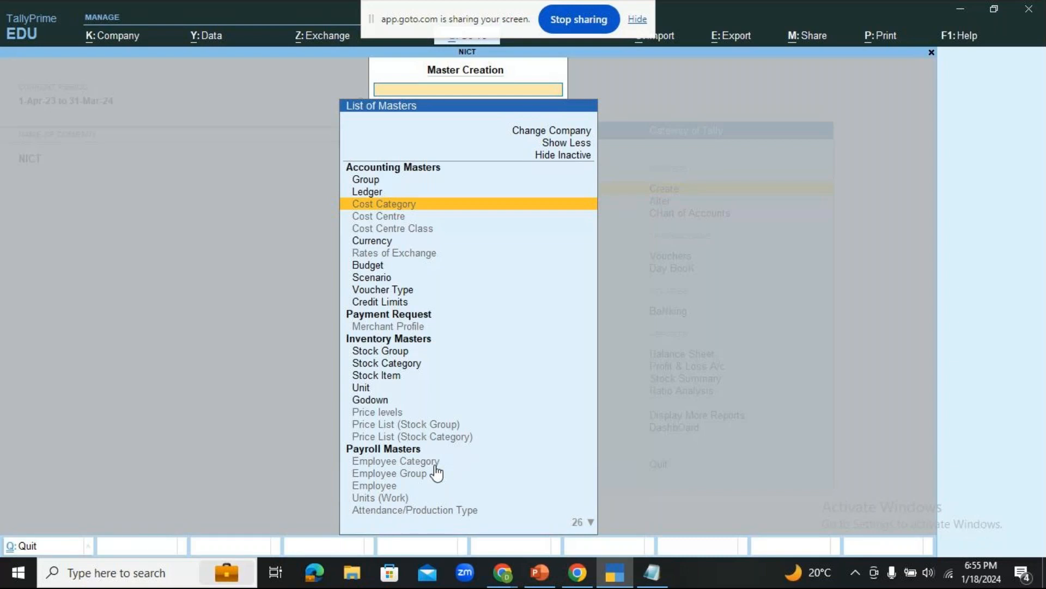
key(Return)
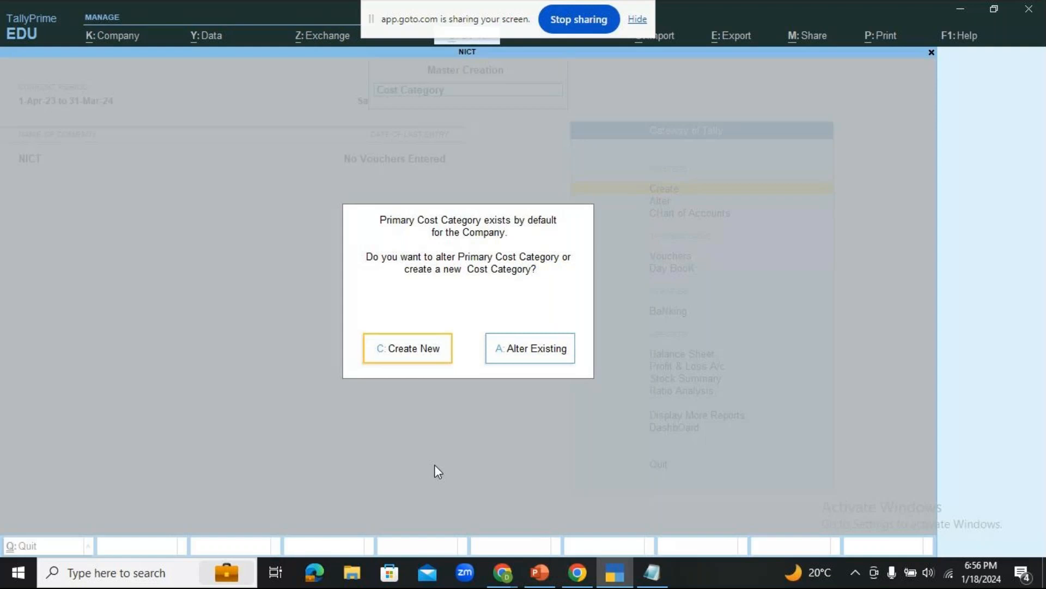
key(Return)
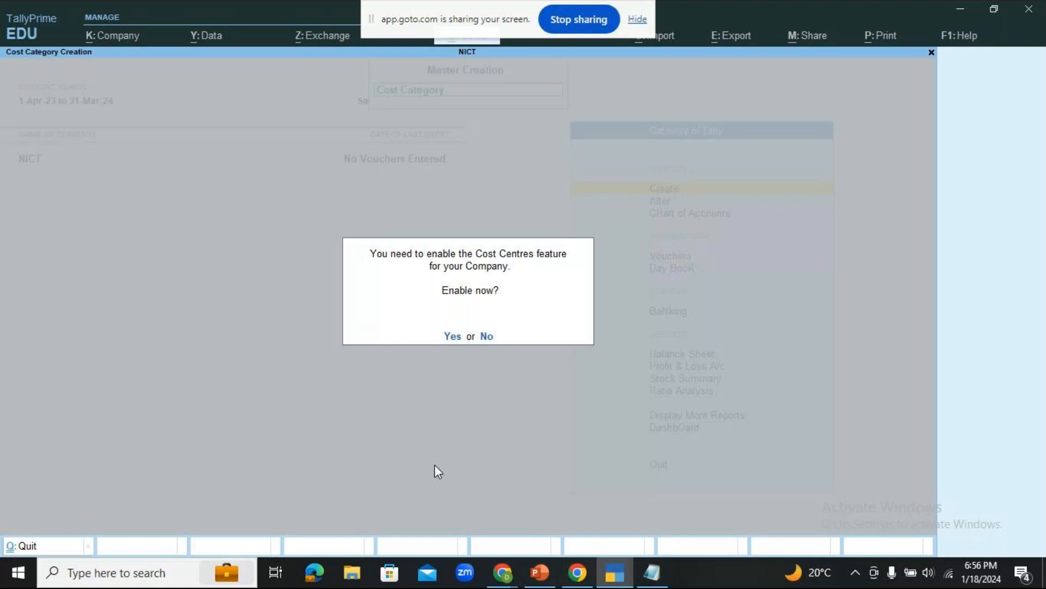
key(y)
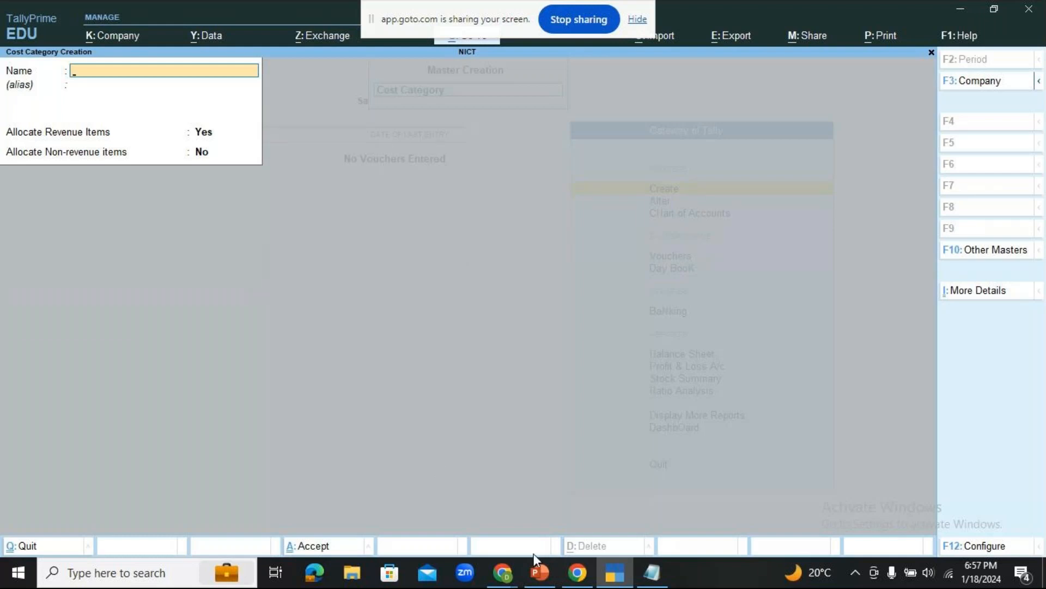
Switch to the GoTo meeting window and check the participants' reactions
mouse_move(540, 570)
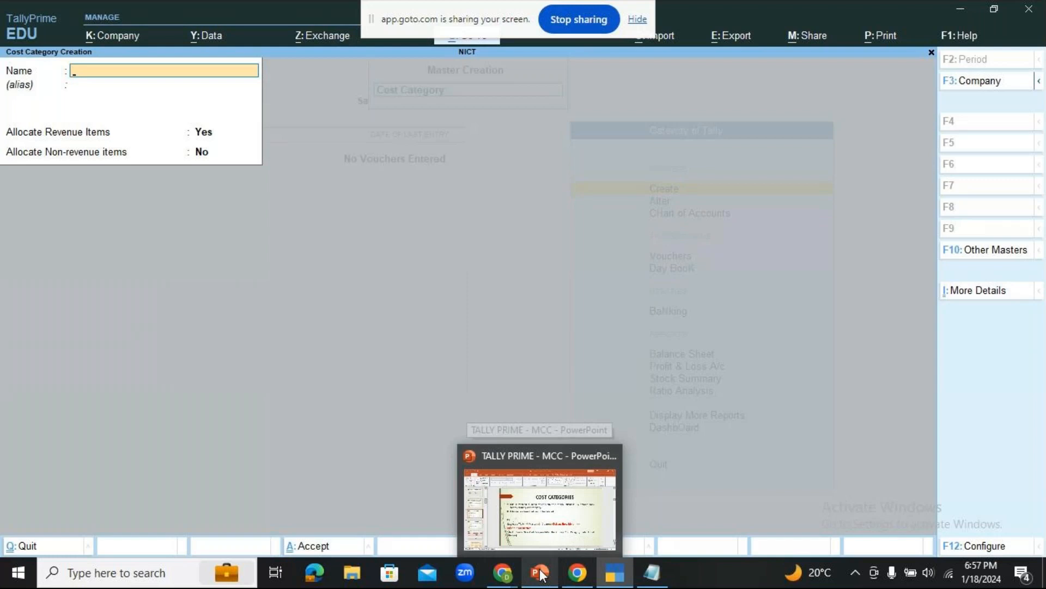
mouse_move(502, 573)
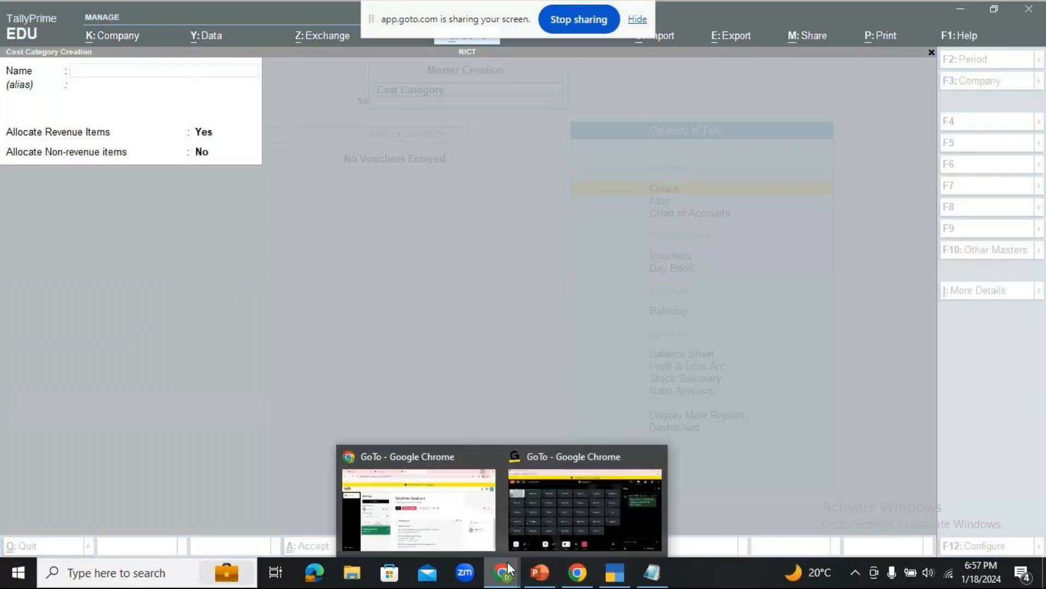
click(552, 503)
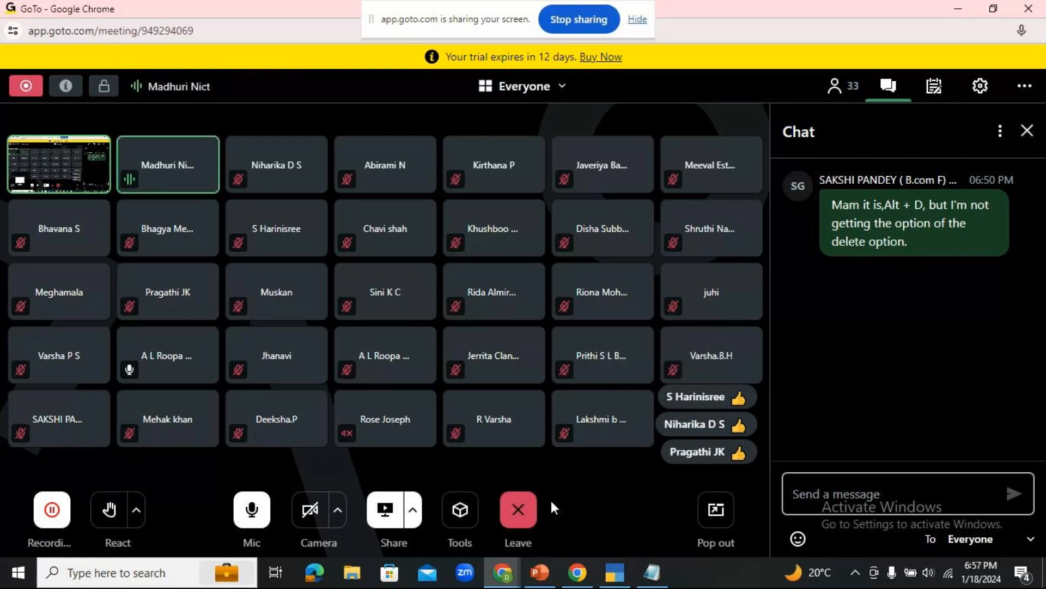
Switch to PowerPoint, start the slide show at Cost Categories, and advance to the Cost Centers slide
click(540, 572)
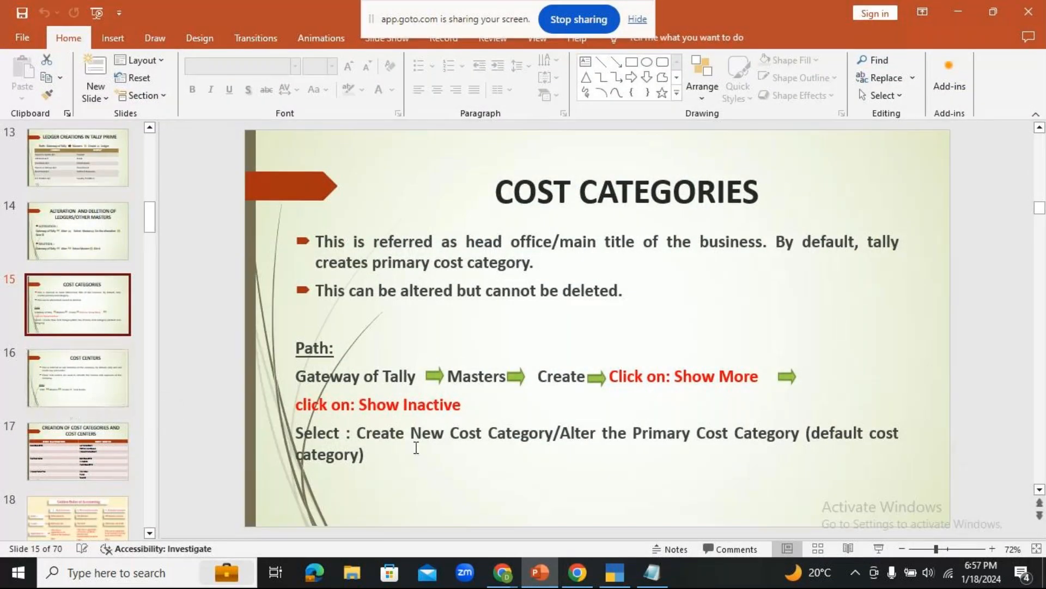
click(879, 547)
click(785, 360)
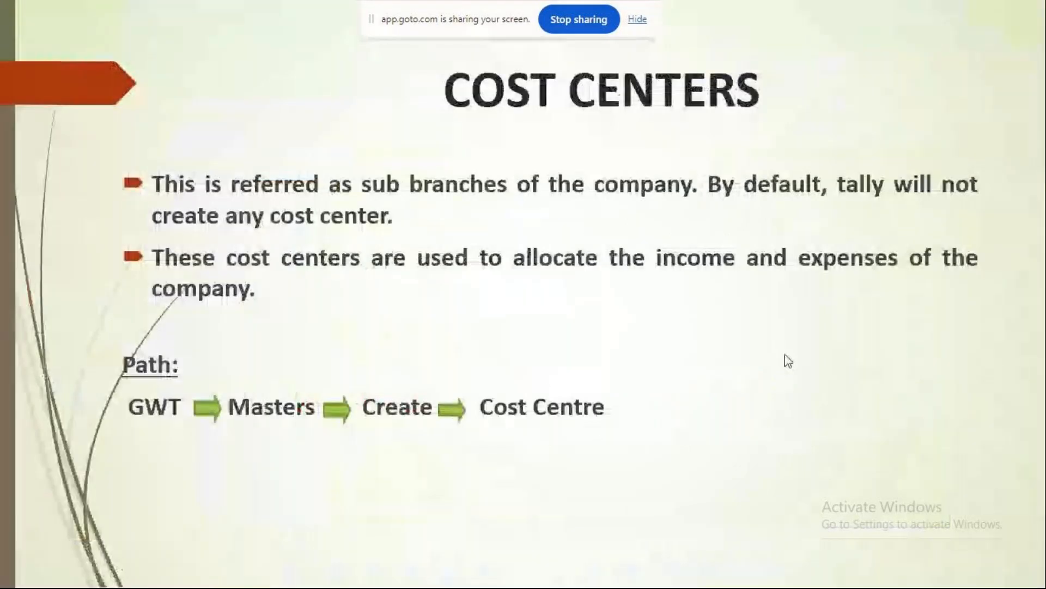
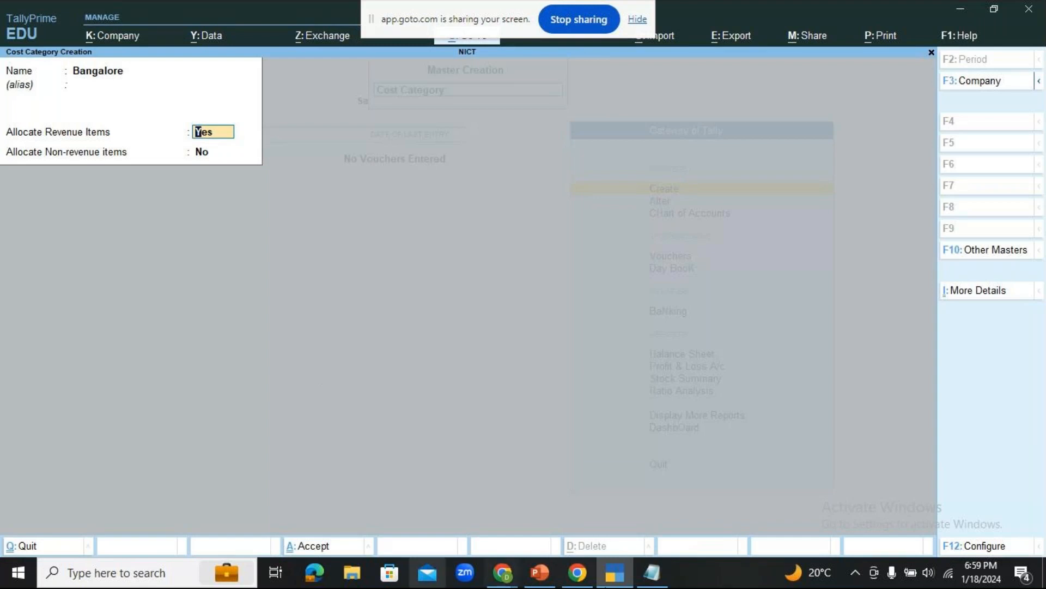
Switch to the GoTo meeting window to check the participants and chat, and return to TallyPrime
click(503, 576)
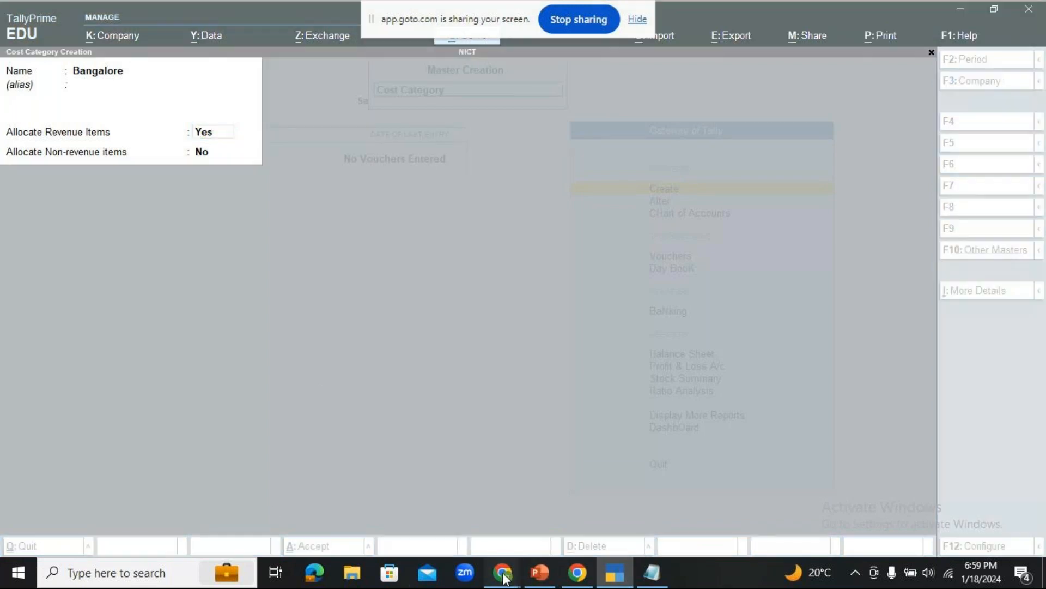
click(545, 484)
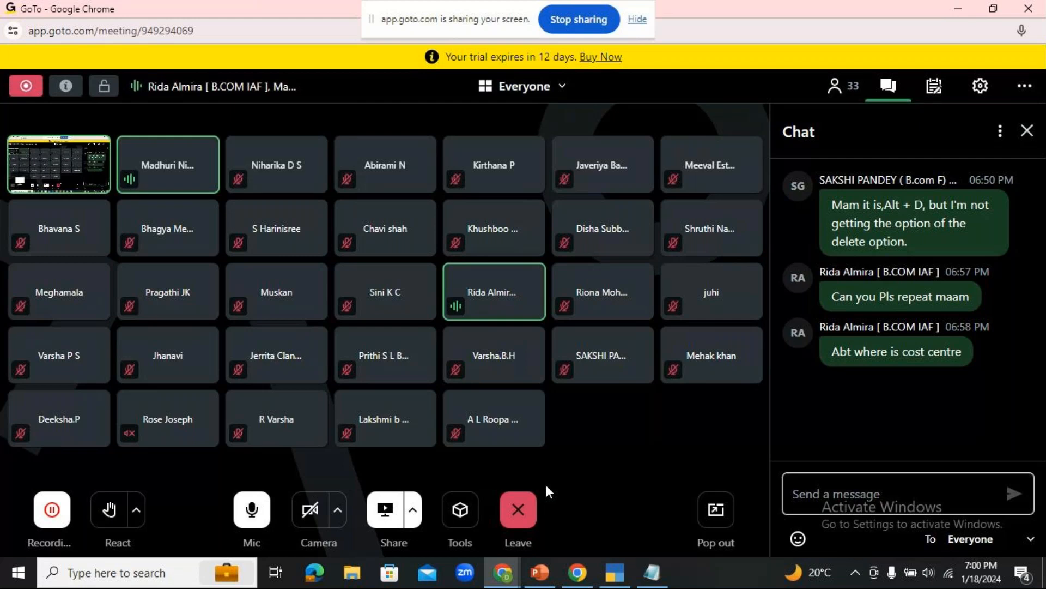
click(611, 579)
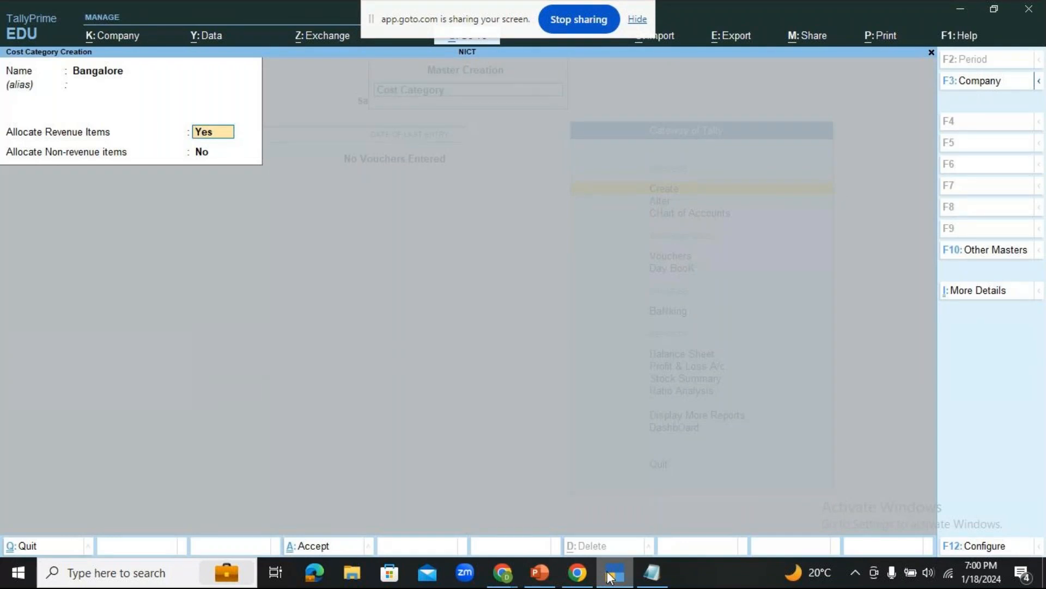
Leave the unfinished cost category form, reopen master creation, and expand the list of masters with Show More
key(ctrl+a)
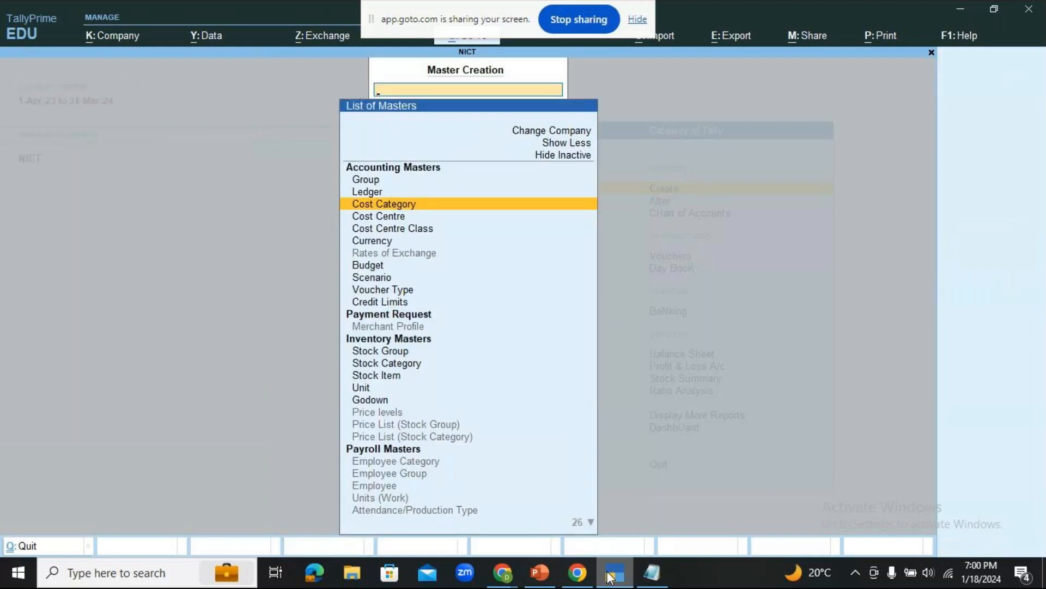
key(Escape)
key(Return)
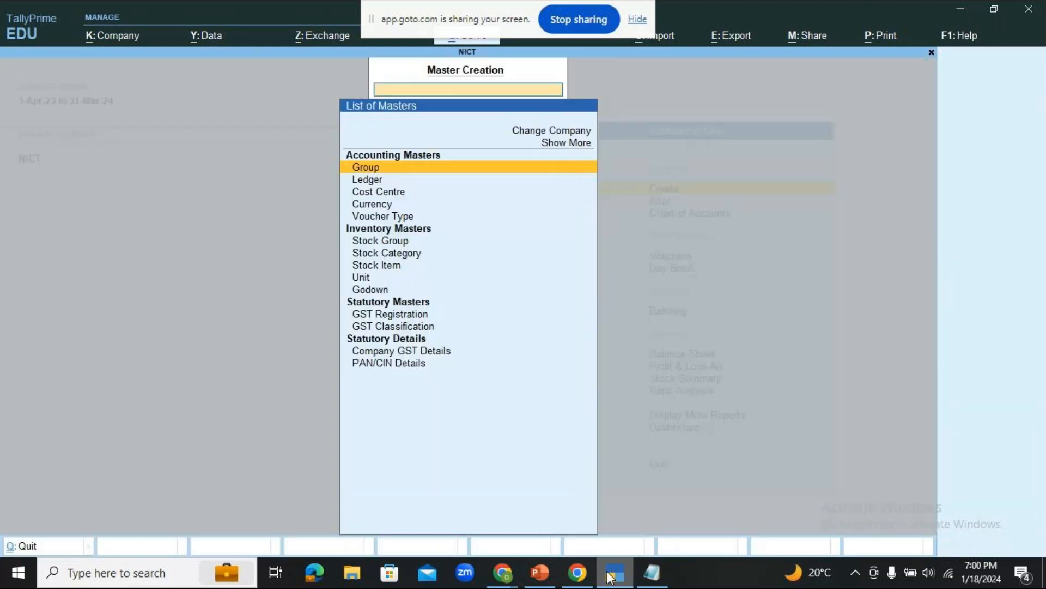
key(Up)
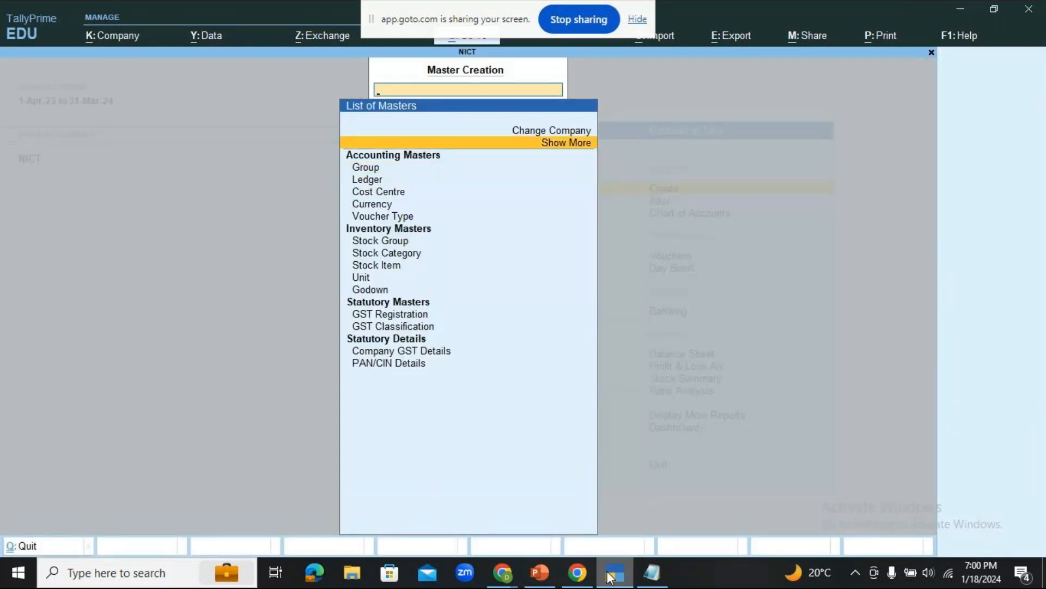
key(Return)
Fill in a new cost category named Bangalore, keeping Allocate Revenue Items at Yes
key(Down)
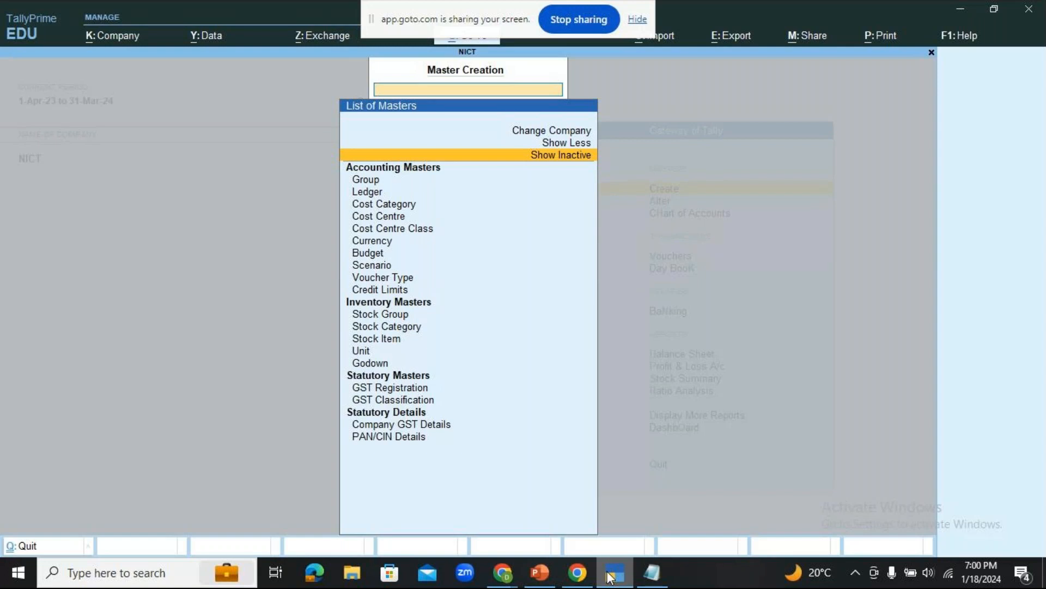
key(Down)
key(Down)
key(Down)
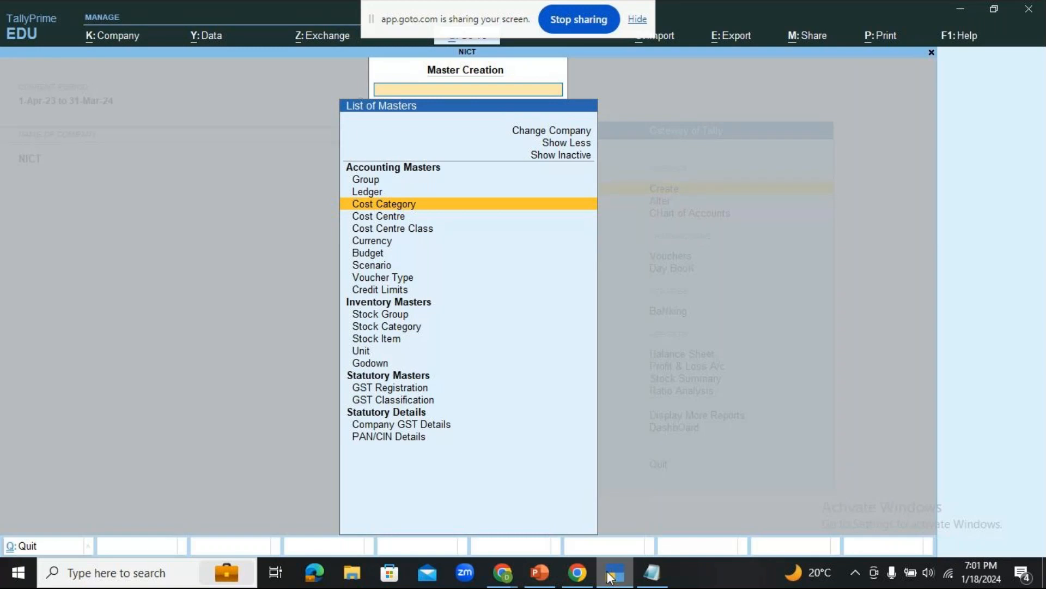
key(Return)
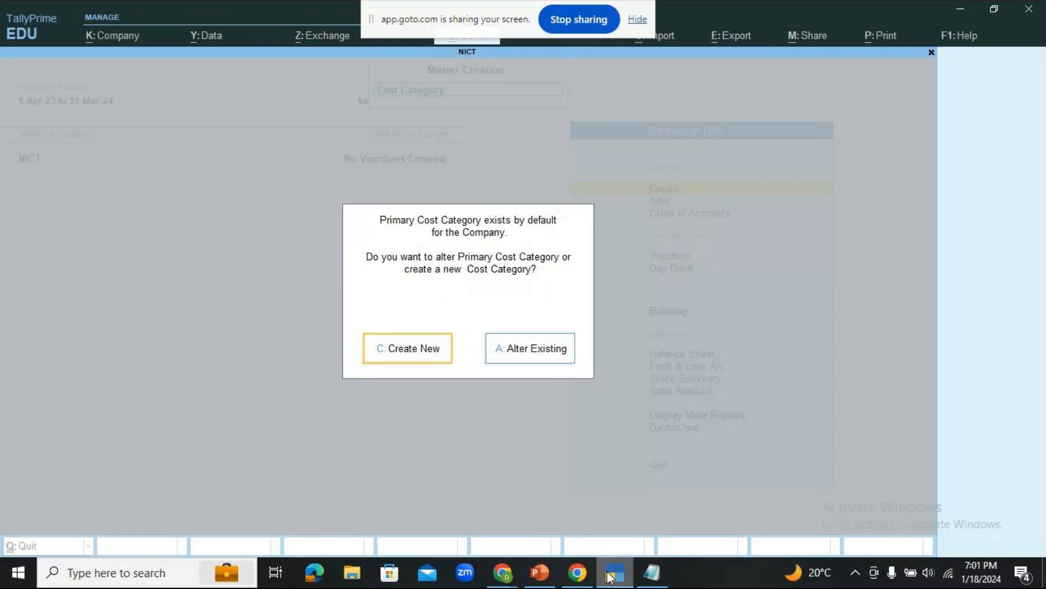
key(Return)
text(Bangal)
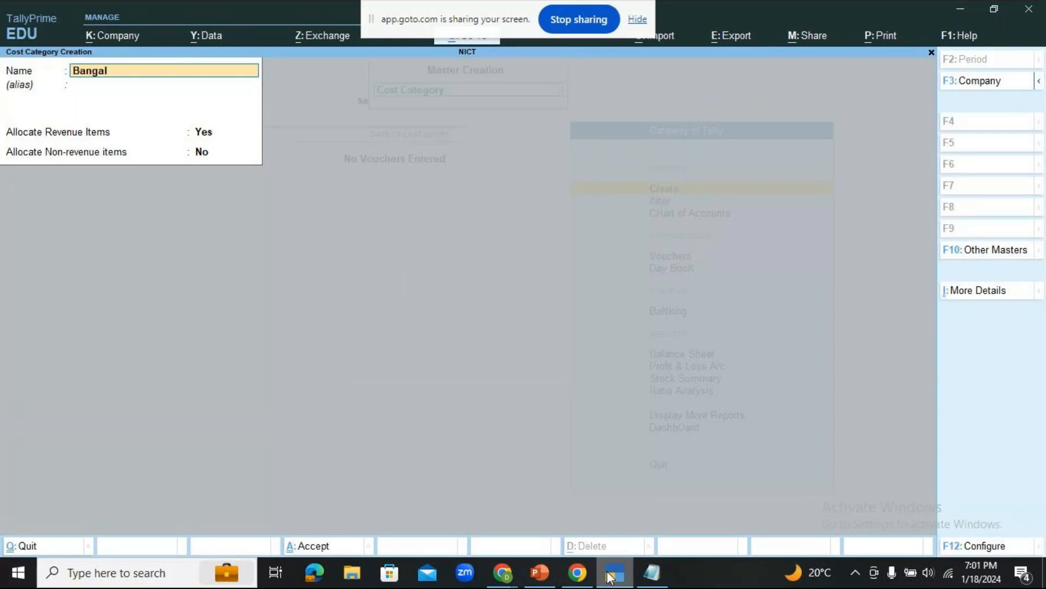
text(ore)
key(Return)
key(Return)
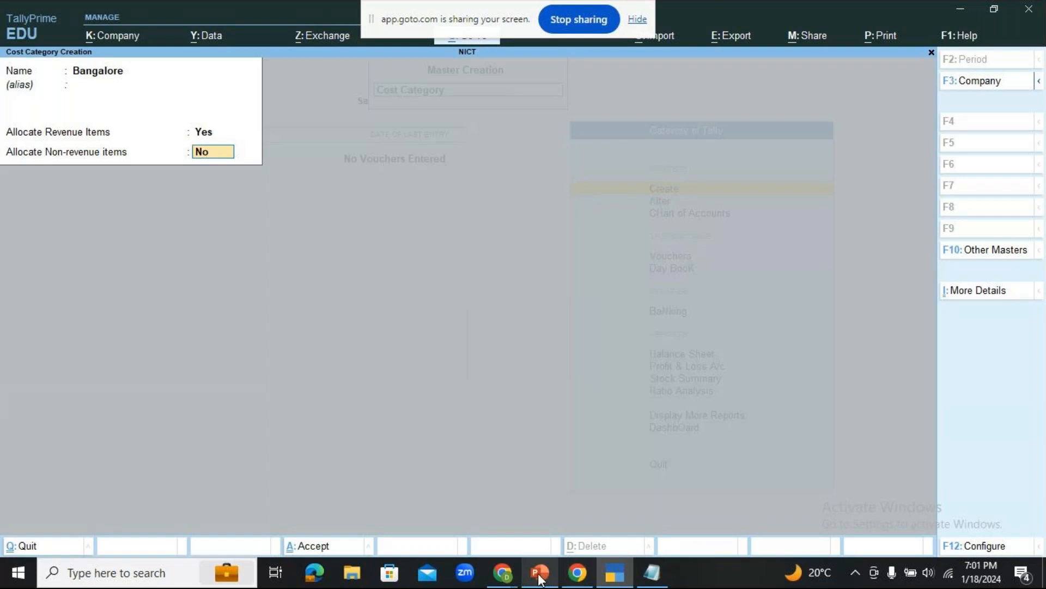
Look at the chat in the GoTo meeting window and switch back to TallyPrime
click(504, 575)
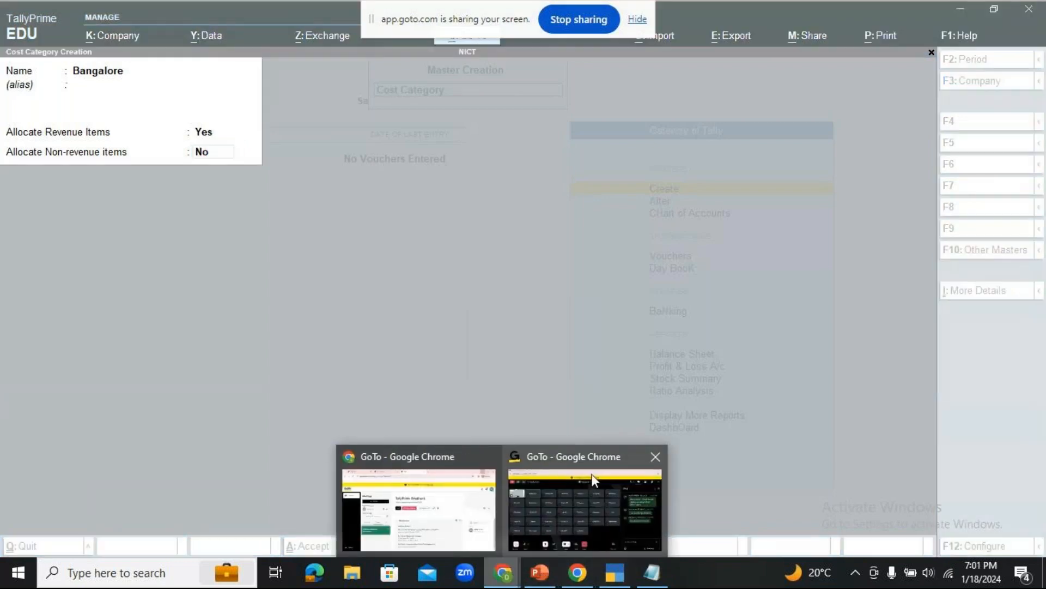
click(580, 504)
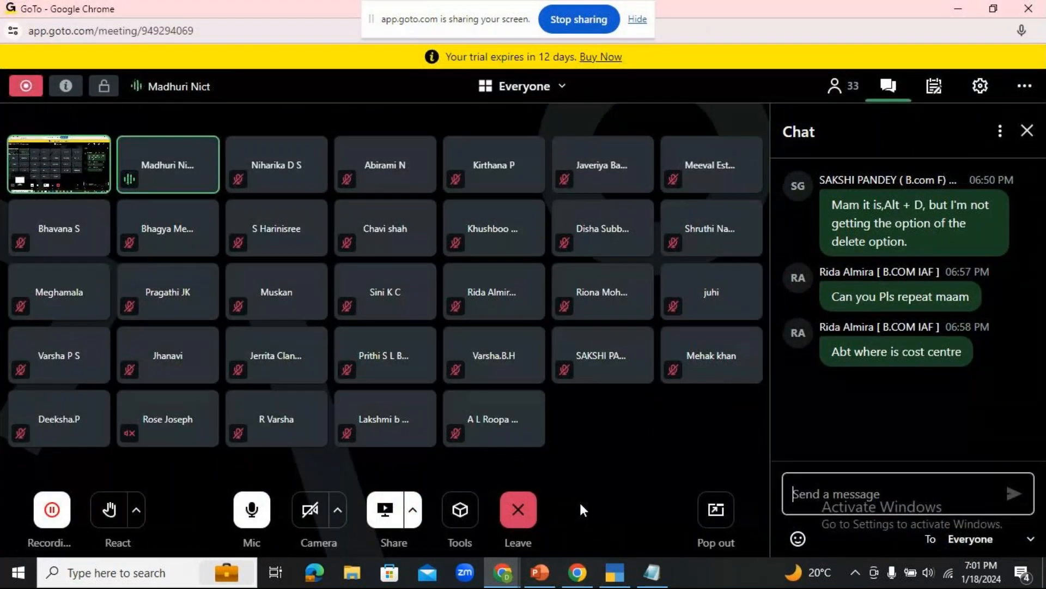
click(623, 576)
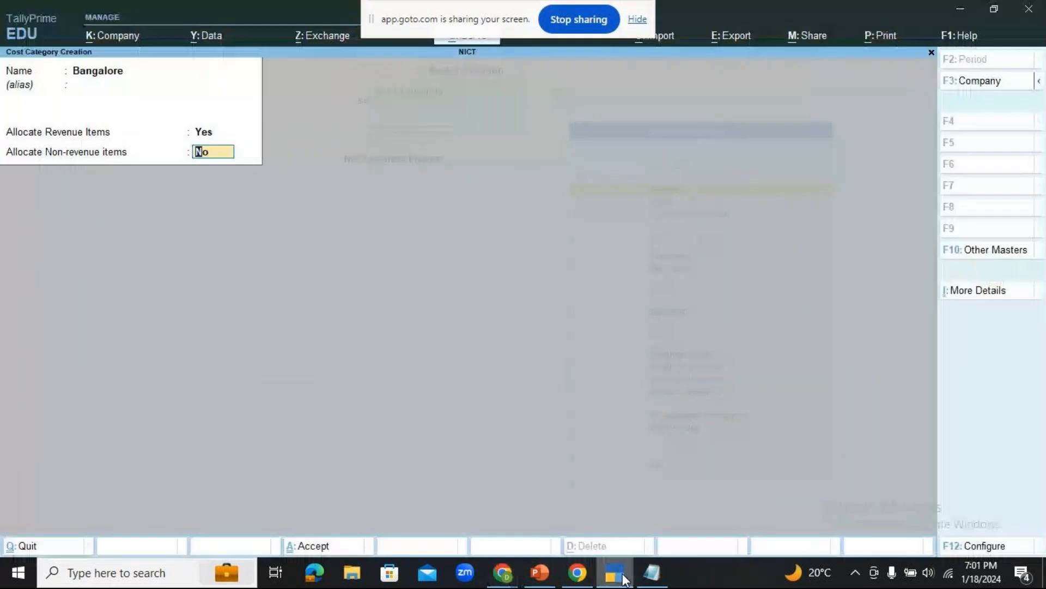
Save the Bangalore cost category and create another one named Karnataka with the default allocation options
key(Return)
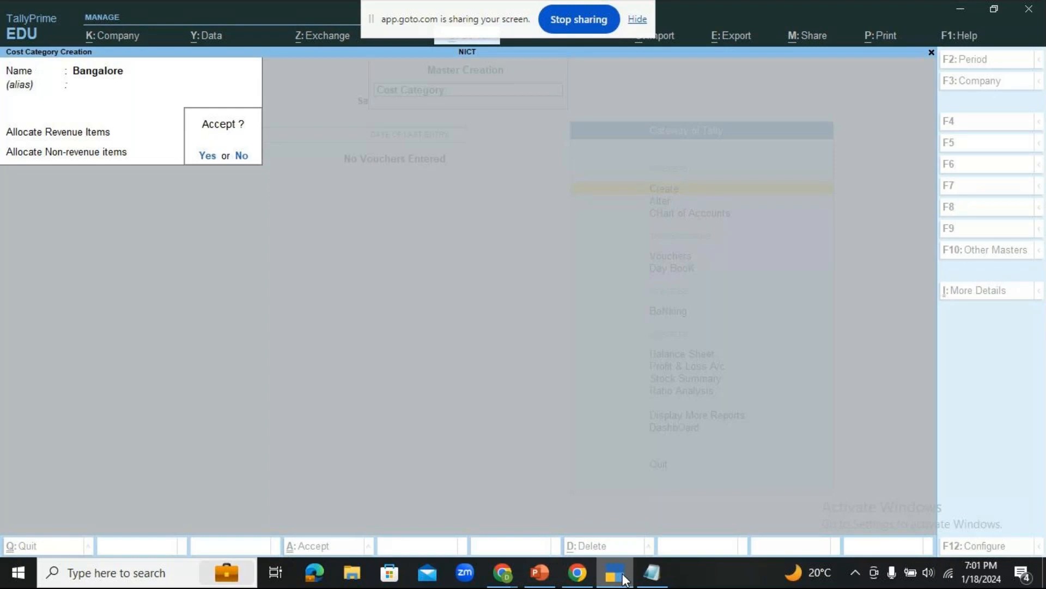
key(Return)
text(Karnataka)
key(Return)
key(Return)
key(Return)
key(Return)
Create a cost category named Maharashtra with the default allocation options
text(Mah)
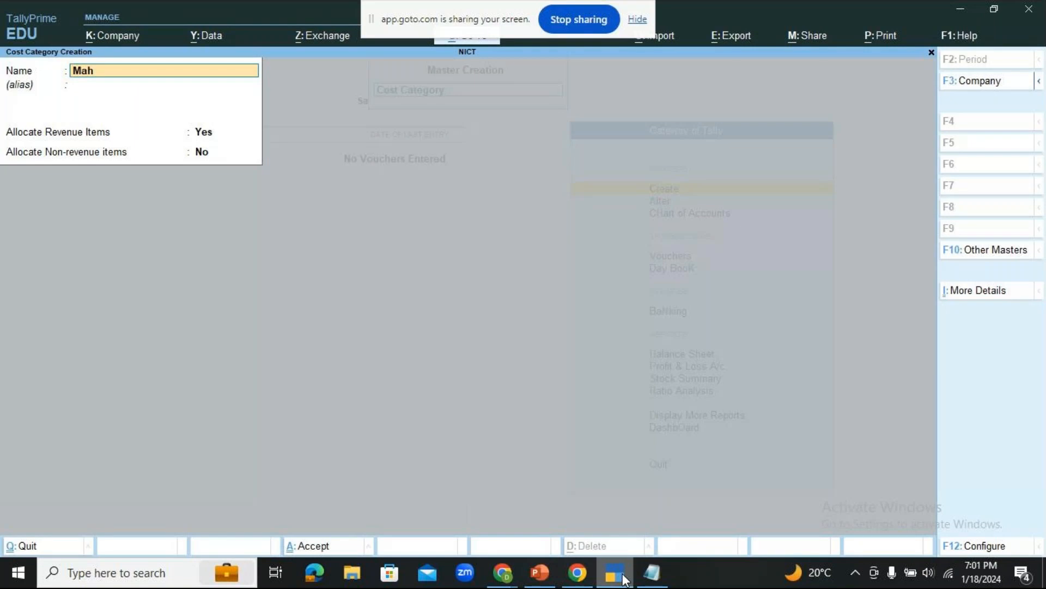
text(arashtra)
key(Return)
key(Return)
key(Return)
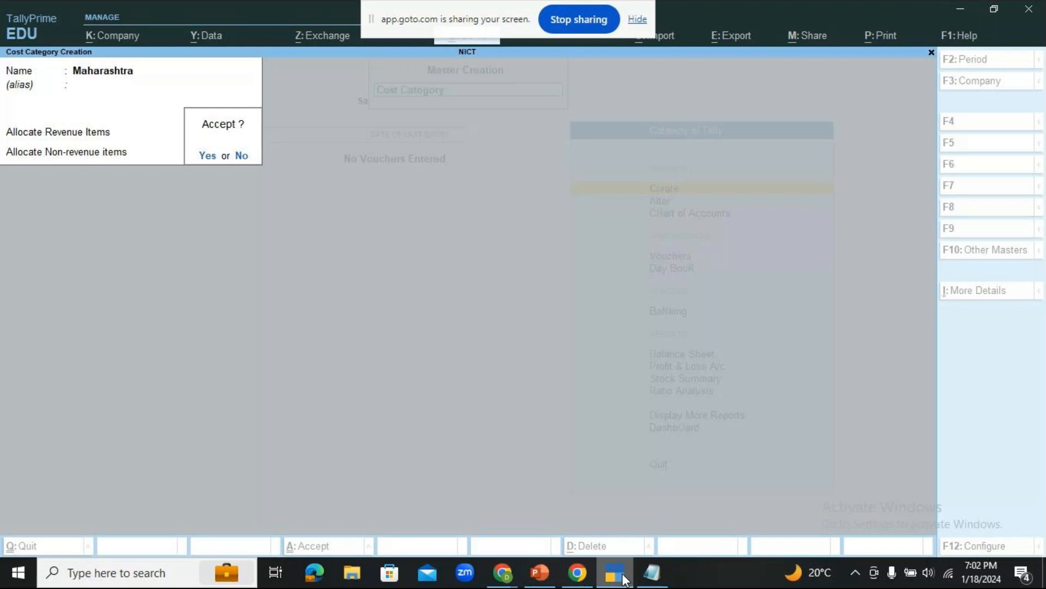
key(Return)
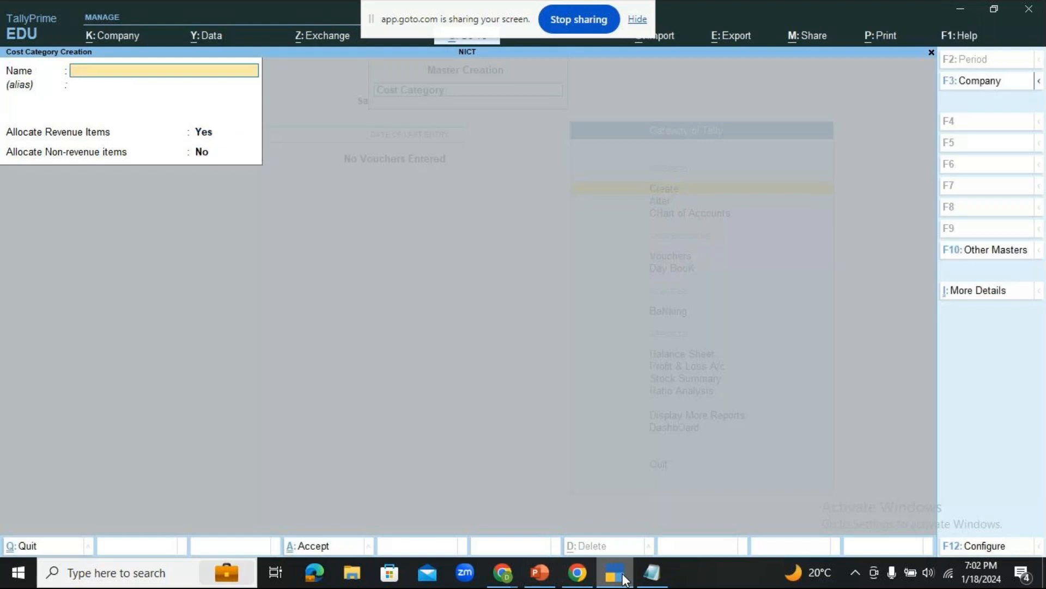
Switch to PowerPoint and start the slide show at the Creation of Cost Categories and Cost Centers slide
click(545, 581)
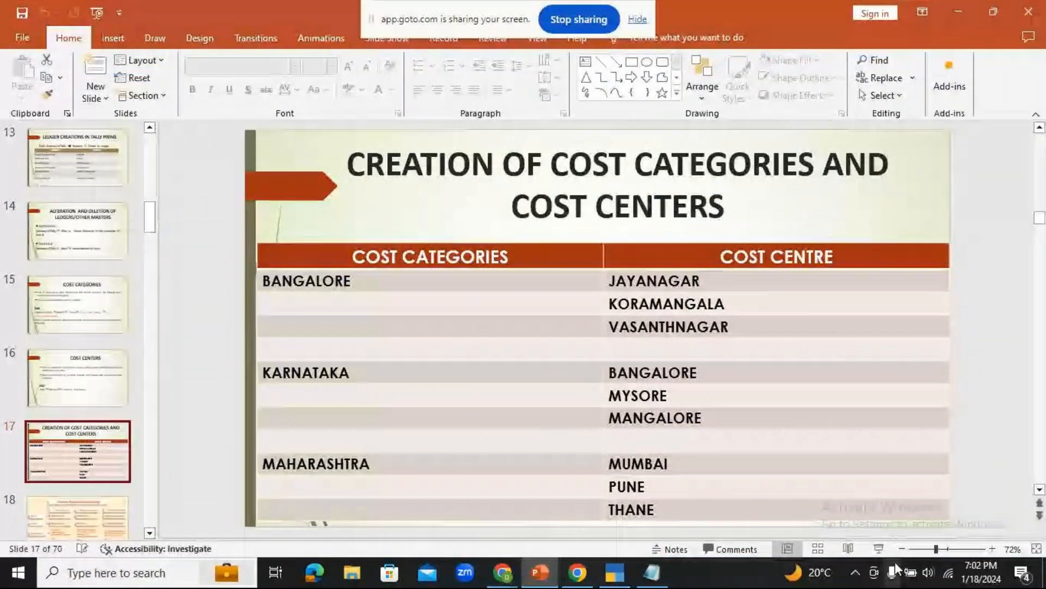
click(879, 549)
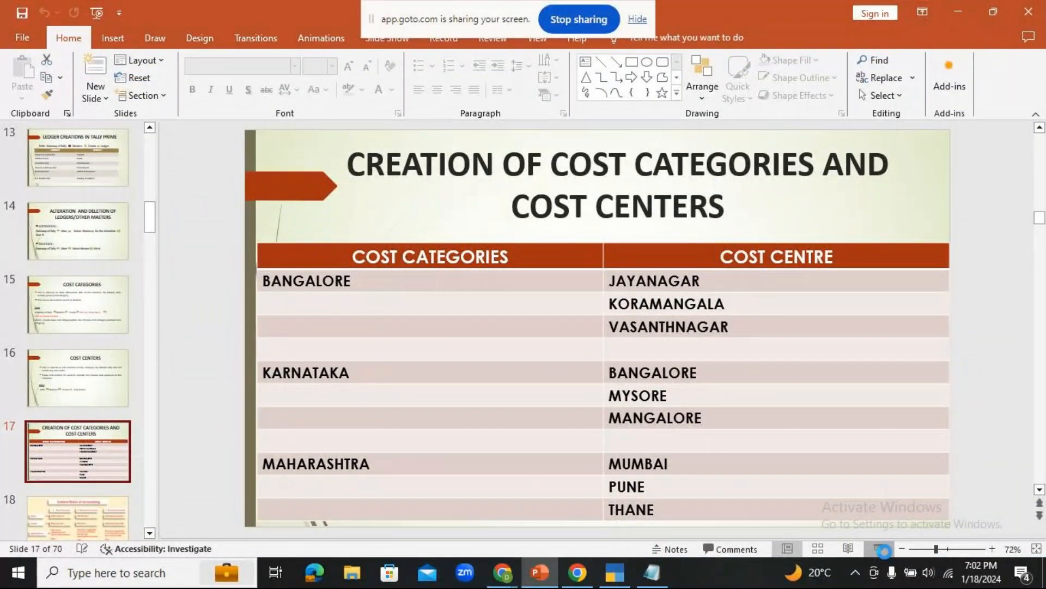
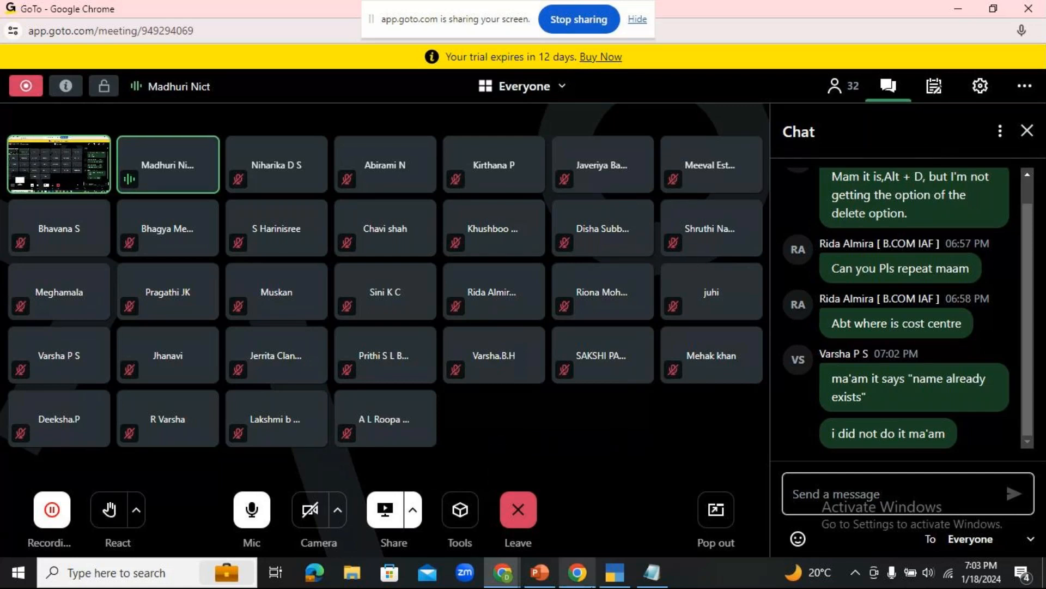
Switch to TallyPrime, quit the blank cost category form, and return to the Gateway of Tally
click(612, 575)
key(Escape)
key(y)
key(Escape)
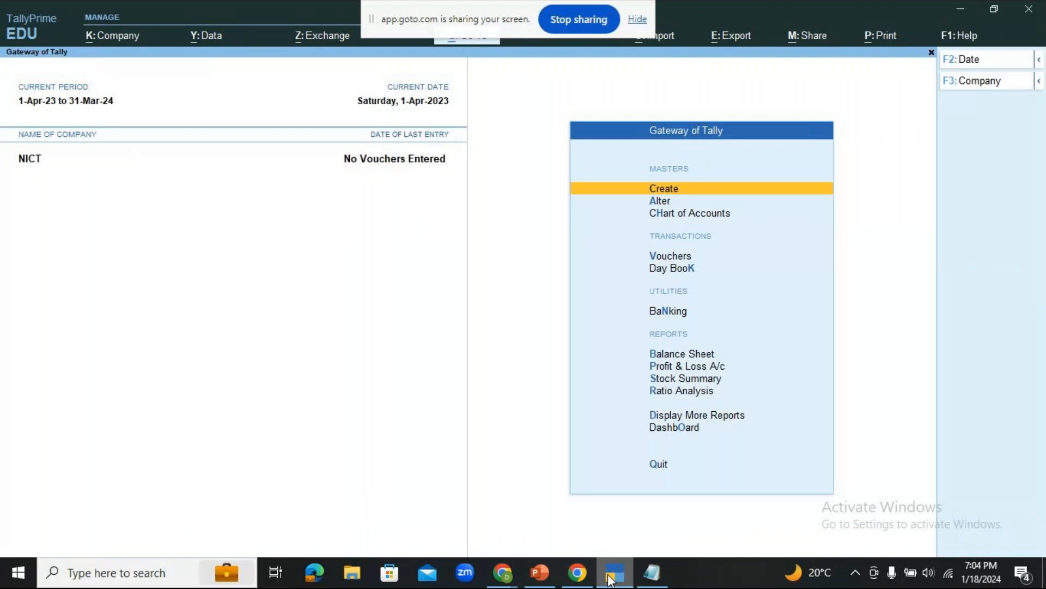
Display the list of existing cost categories for alteration
key(Down)
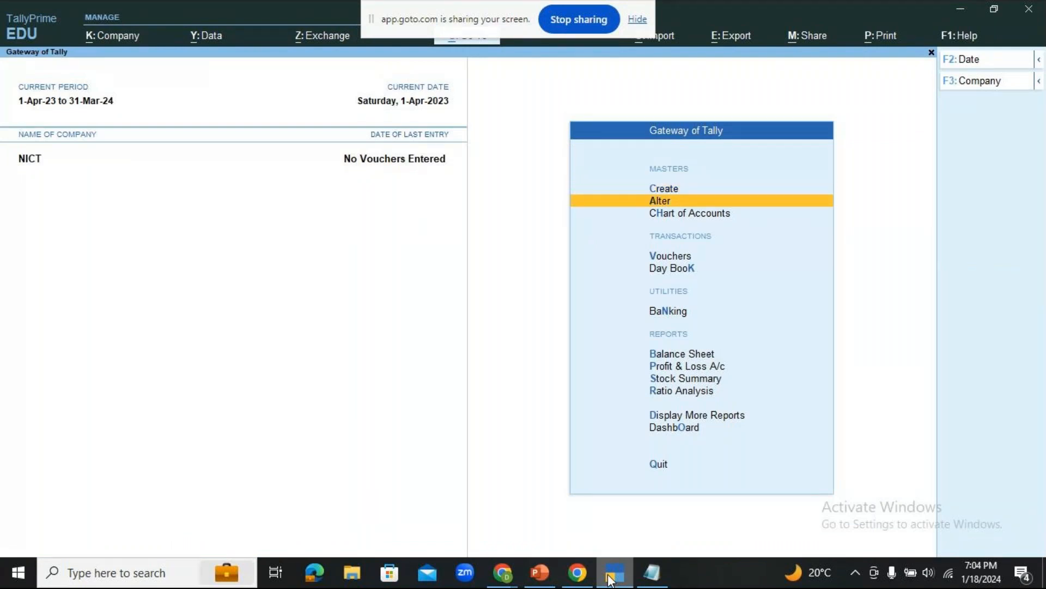
key(Return)
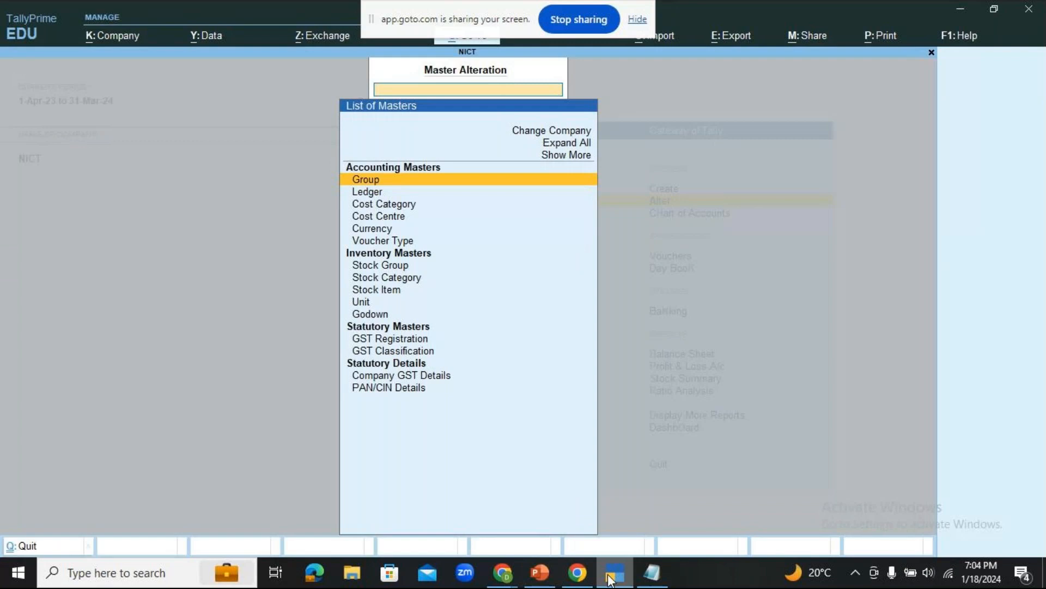
key(Down)
key(Down)
key(Return)
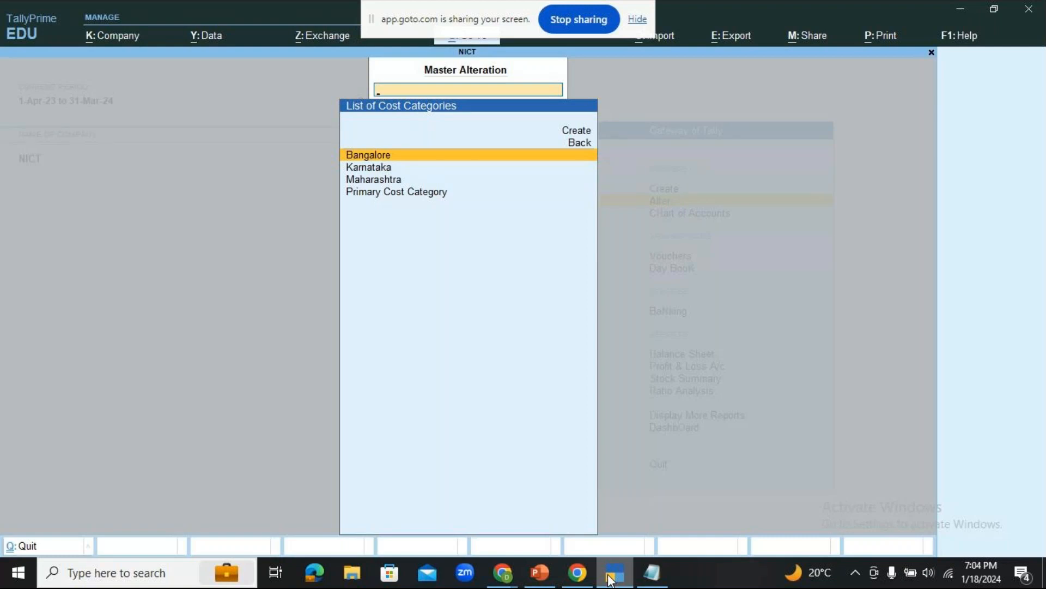
Open the Bangalore cost category for alteration, quit without saving, and return to the Gateway of Tally
key(Return)
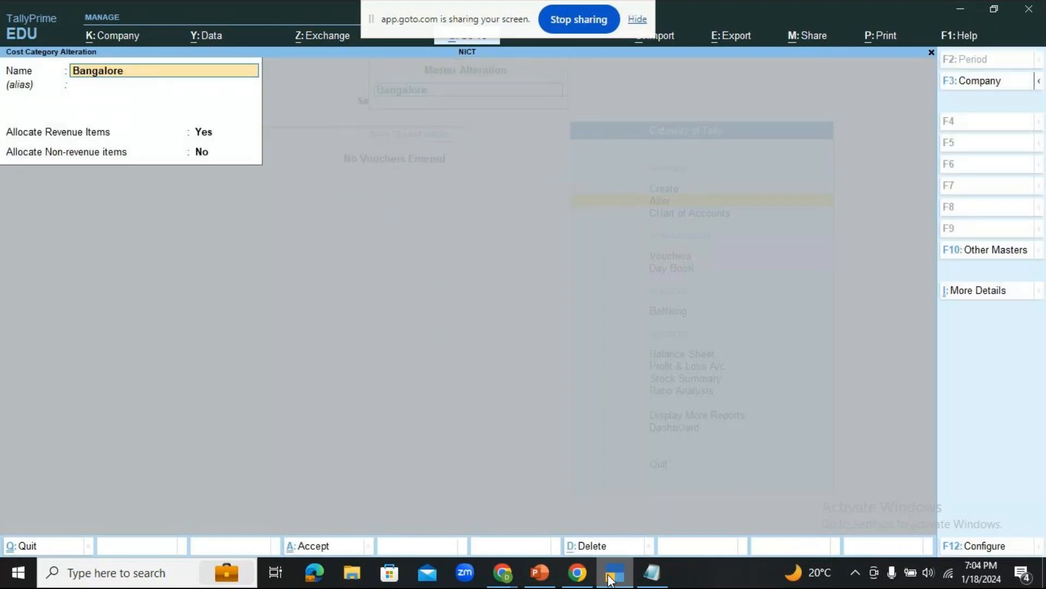
key(BackSpace)
key(Escape)
key(y)
key(Escape)
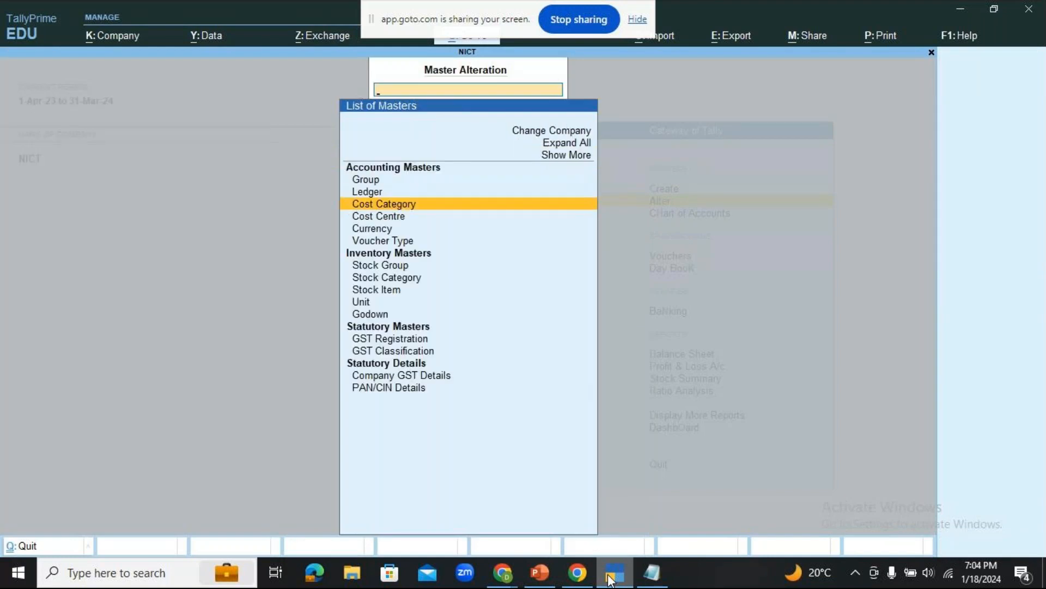
key(Escape)
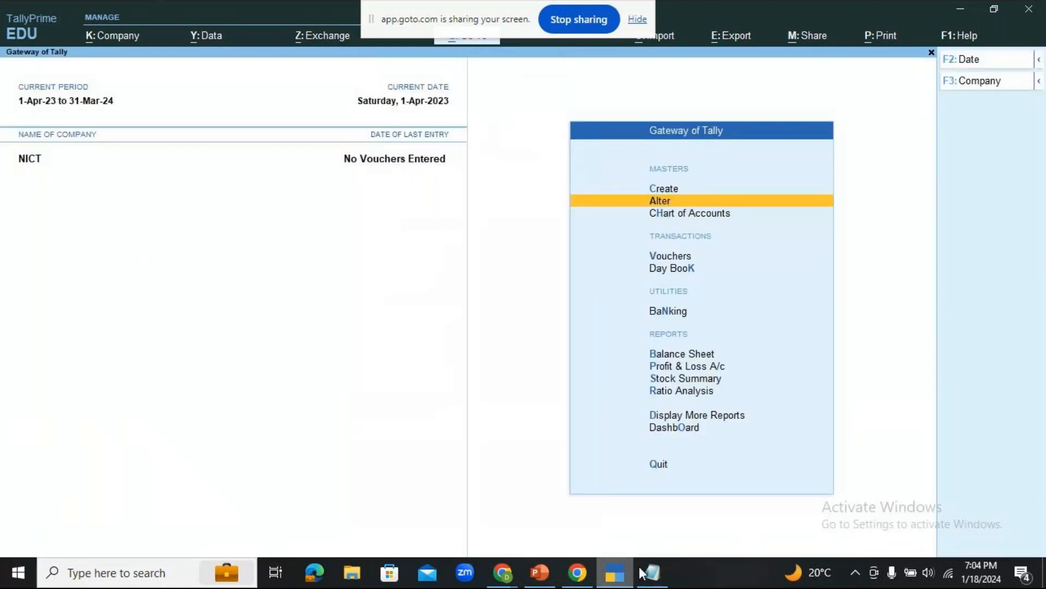
Check the GoTo meeting window for new chat replies and go back to TallyPrime
click(502, 573)
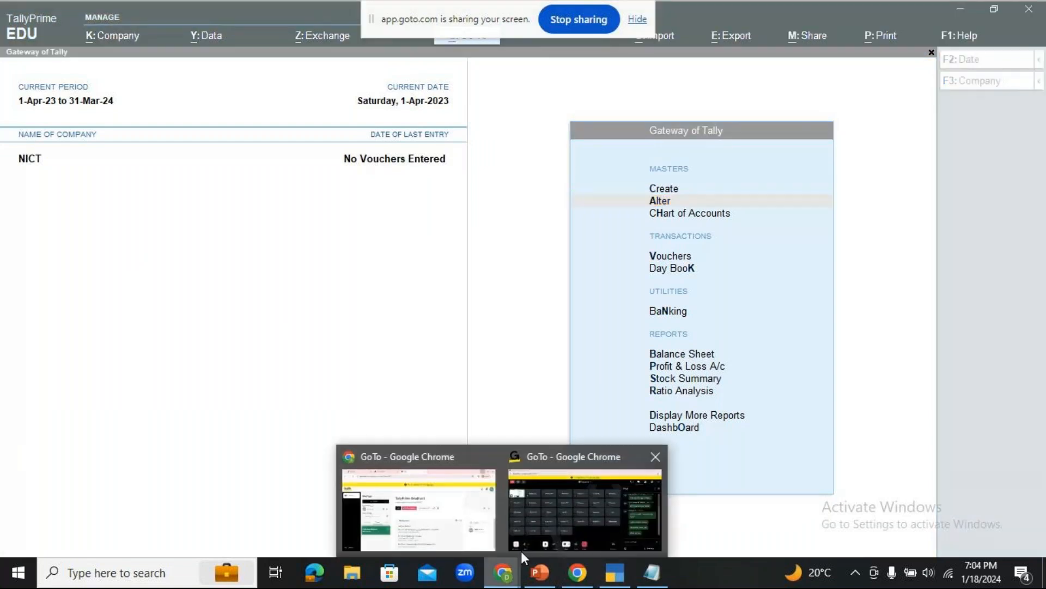
click(557, 504)
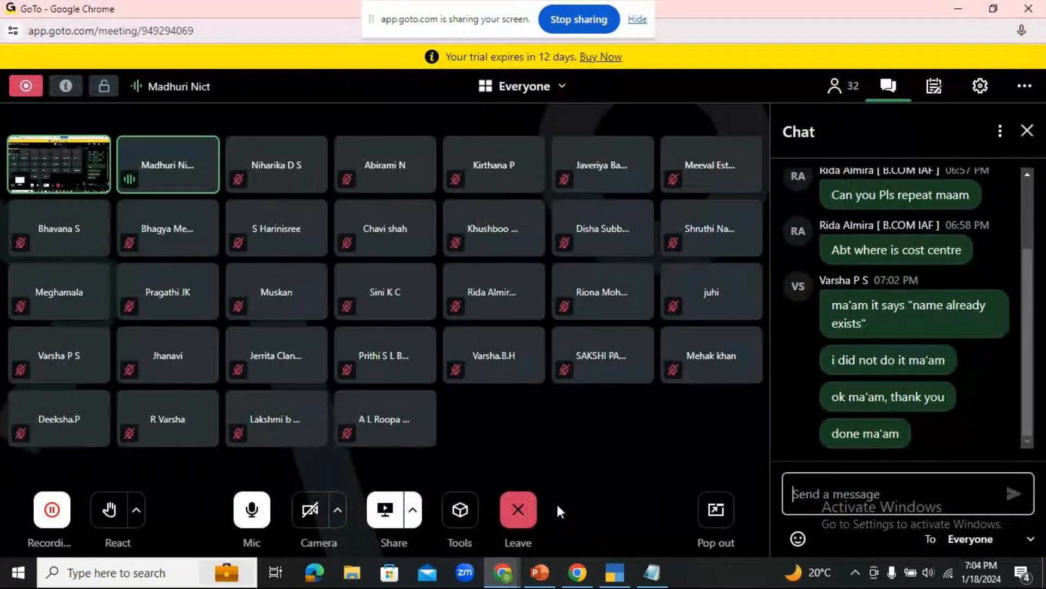
click(612, 581)
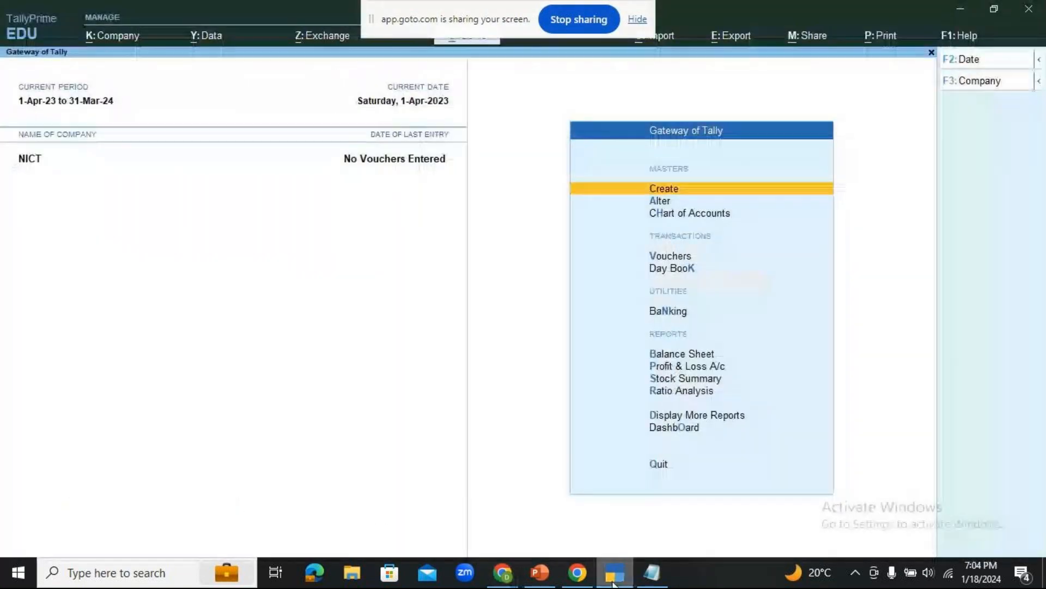
Open the cost centre creation form from the Gateway of Tally and set the category to Bangalore
key(Return)
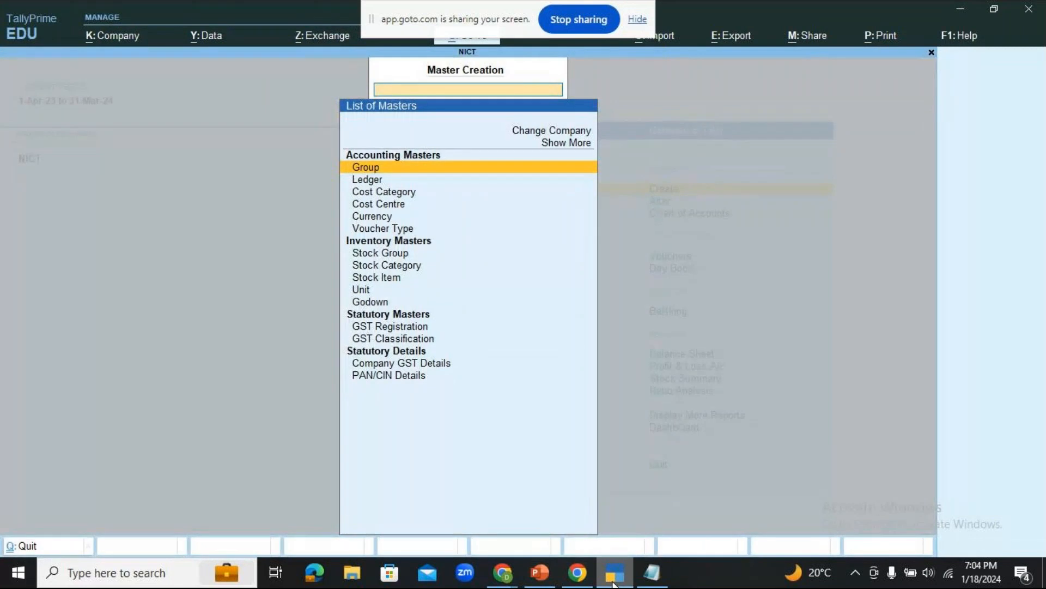
key(Down)
key(Down)
key(Down)
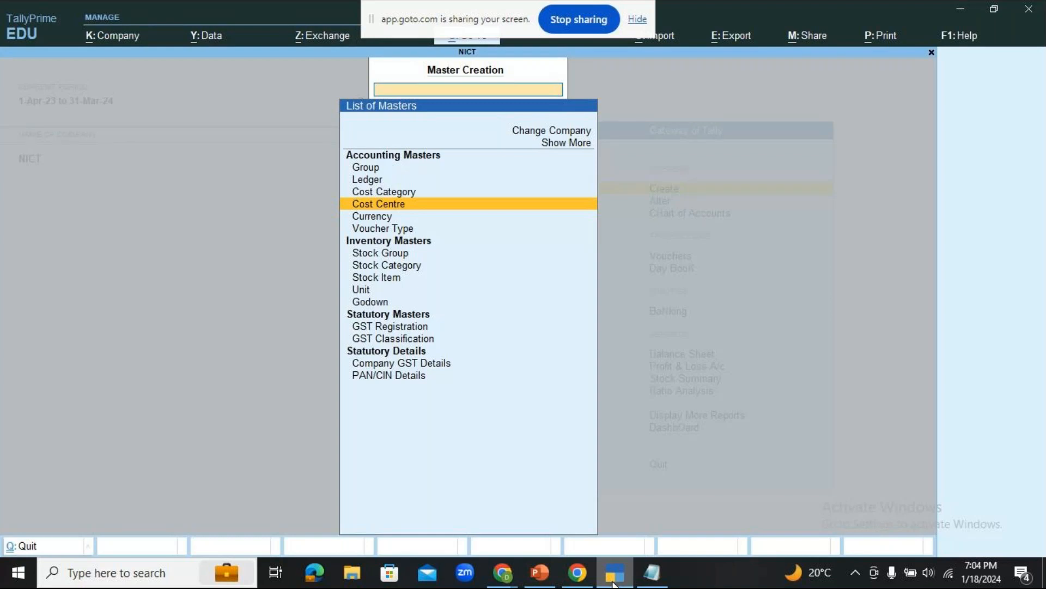
key(Return)
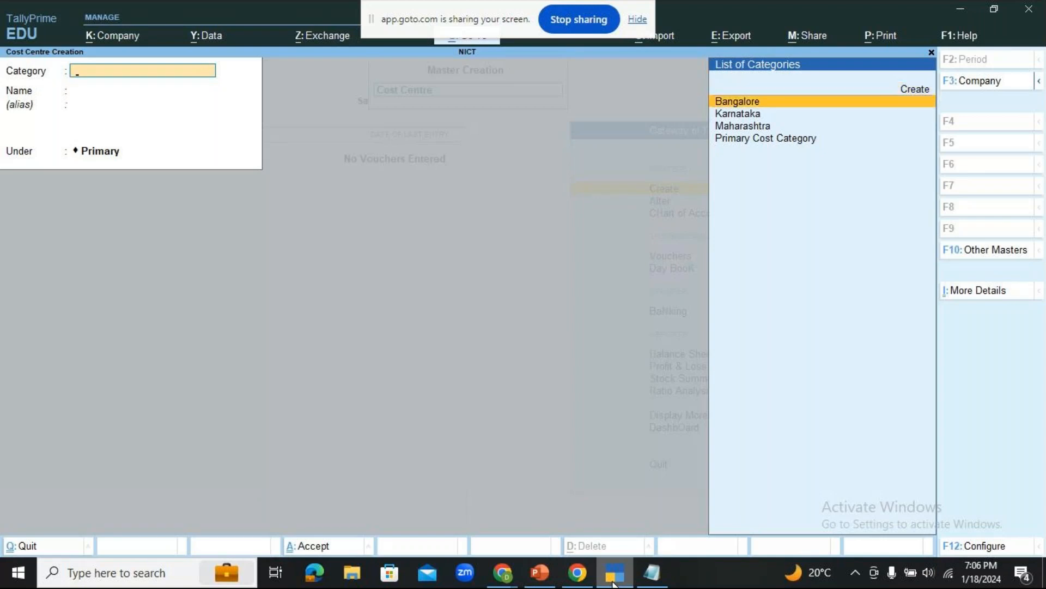
key(Return)
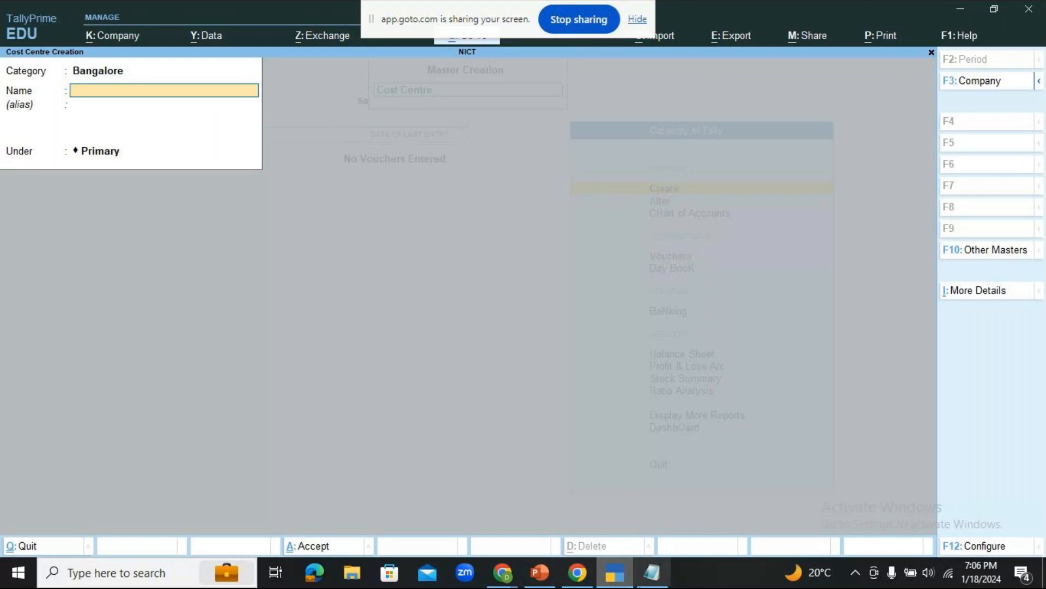
Consult the cost centre slide in PowerPoint, then in TallyPrime create the cost centre Jayanagar 4th Block under Primary
click(540, 572)
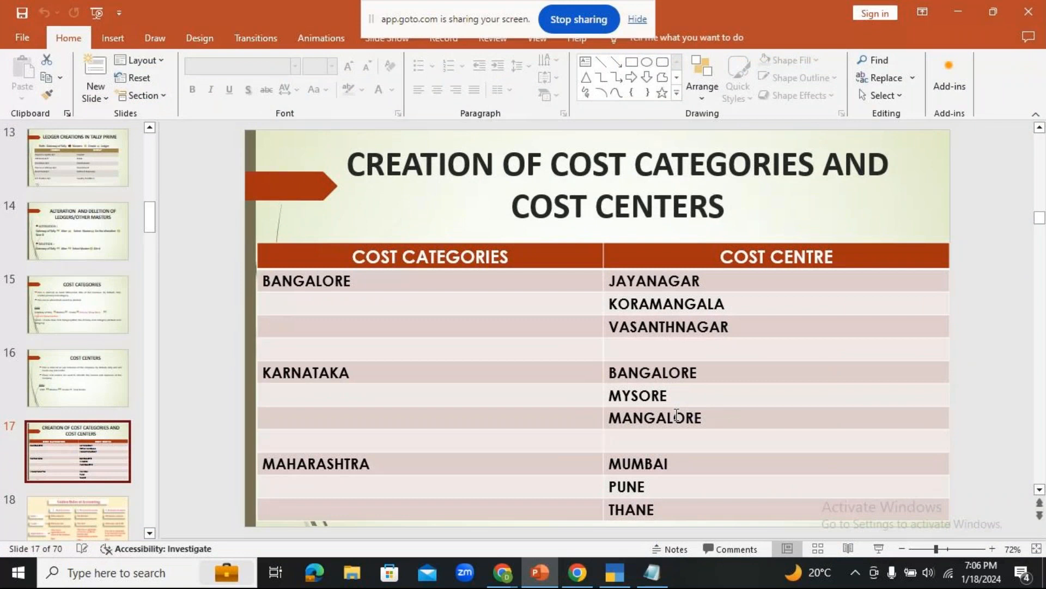
click(614, 572)
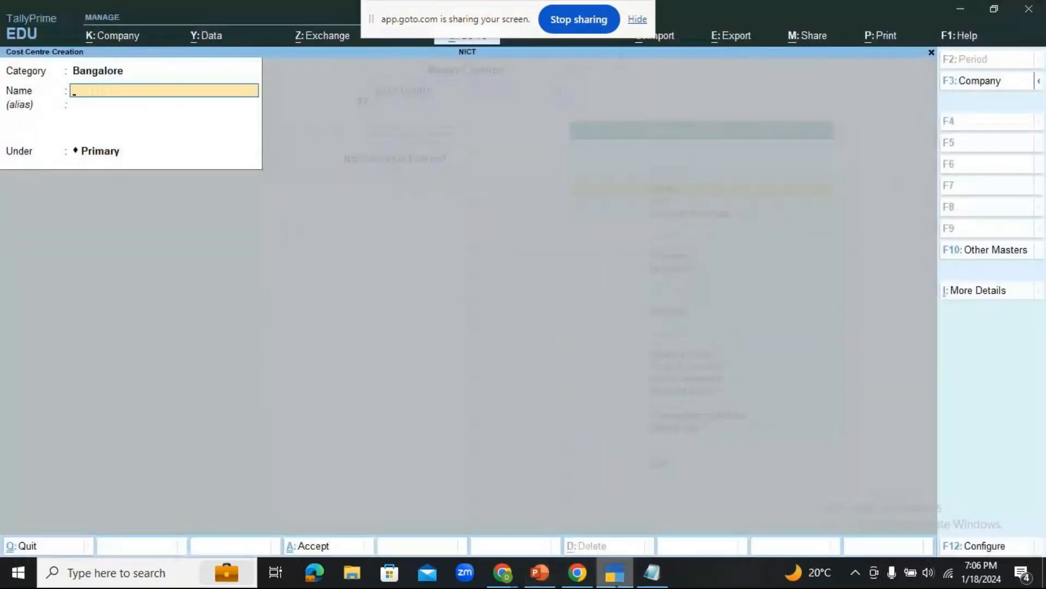
text(Jayanagar 4th Blo)
text(k)
key(Return)
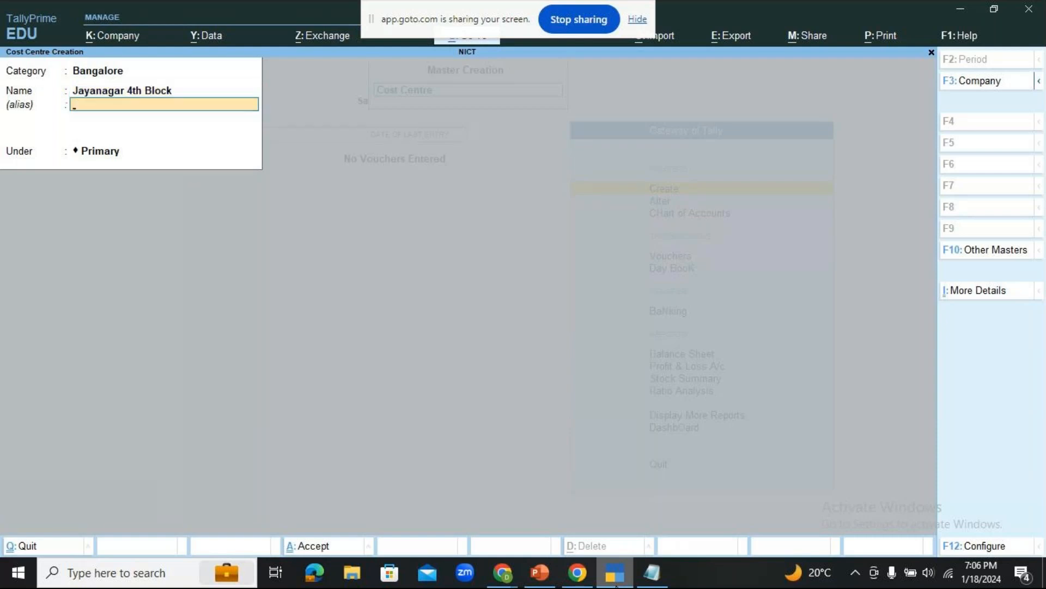
key(Return)
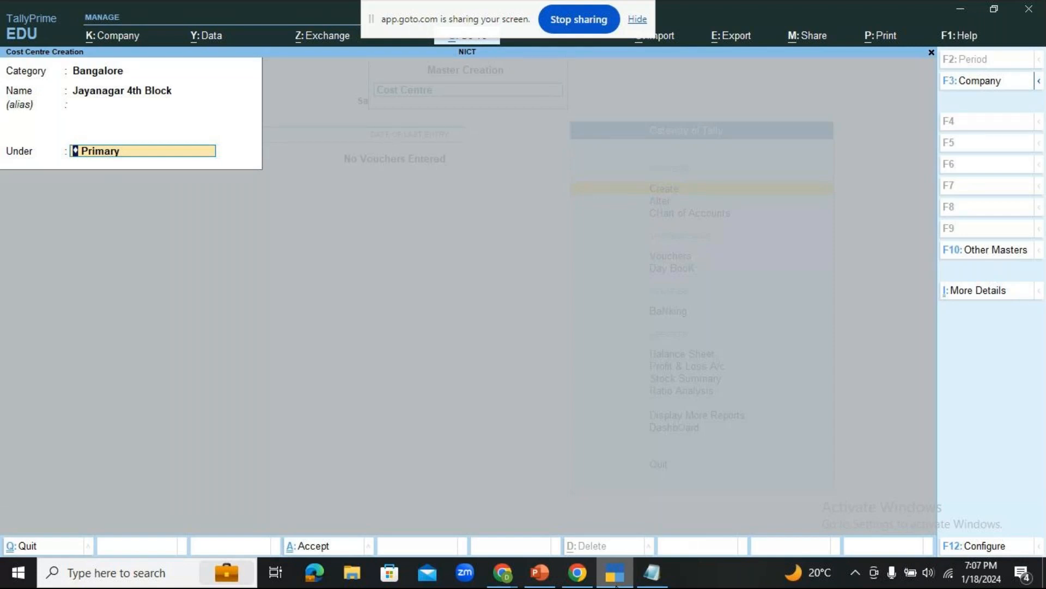
key(Return)
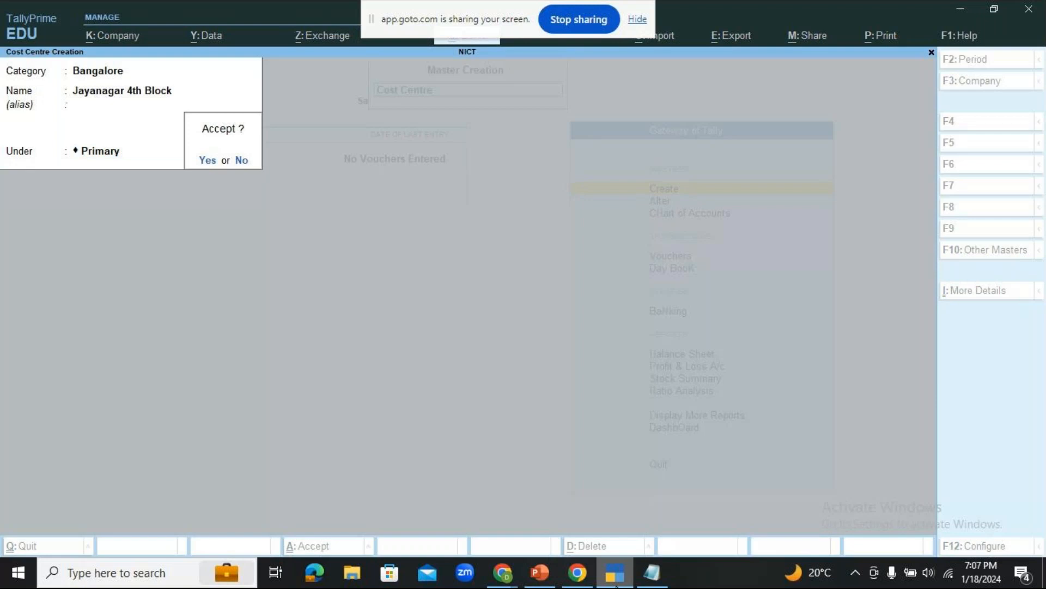
key(Return)
Create the cost centres Vasanthnagar and Koramangala under Primary in the Bangalore category
text(Va)
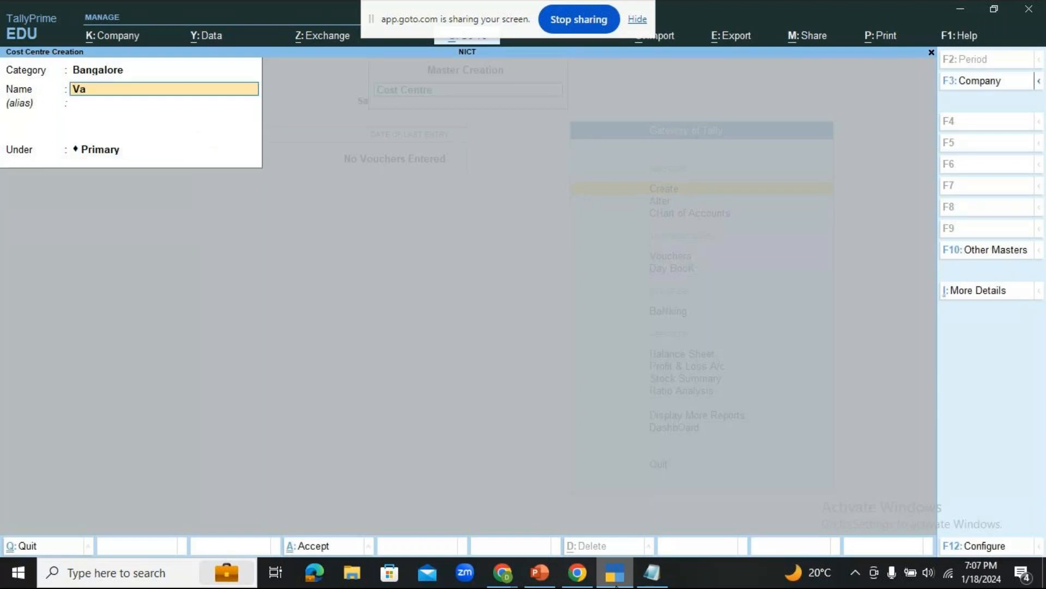
text(santhnagar)
key(Return)
key(Return)
key(Return)
text(Koramangala)
key(Return)
key(Return)
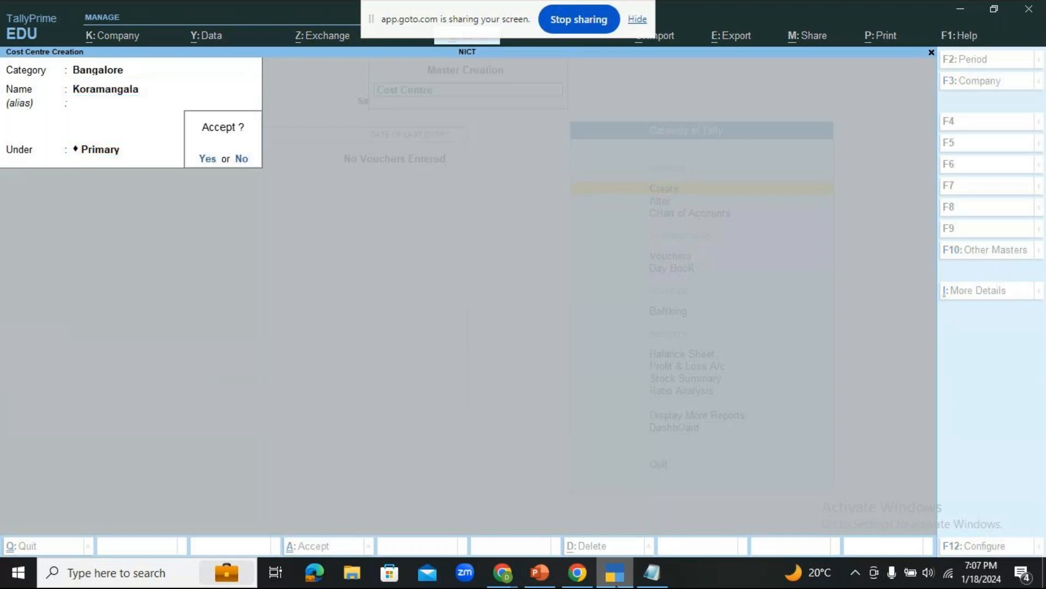
key(Return)
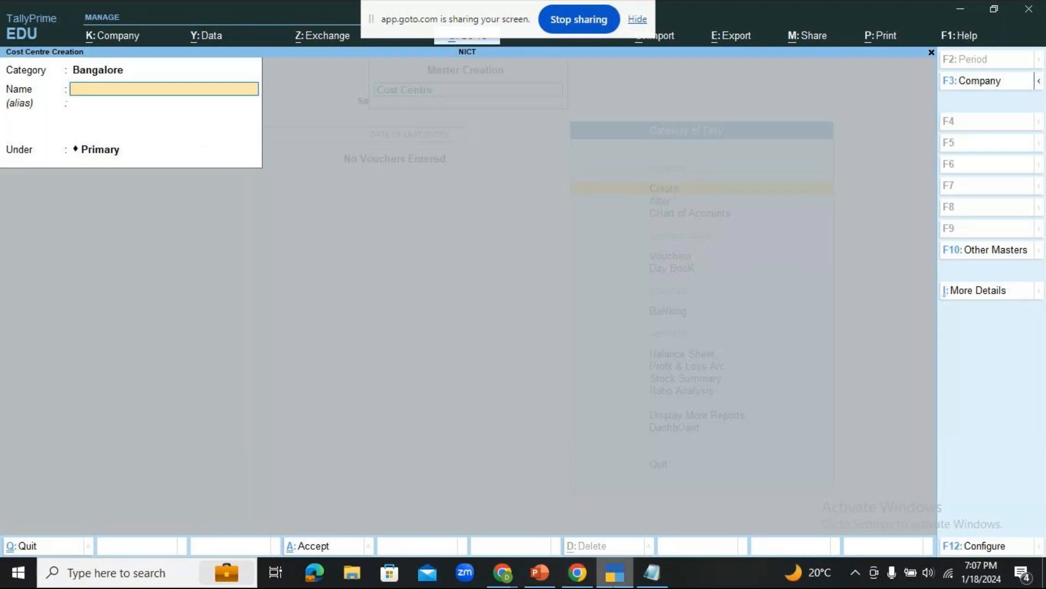
Review the cost centre slide in PowerPoint and the GoTo meeting chat, then return to TallyPrime
click(550, 573)
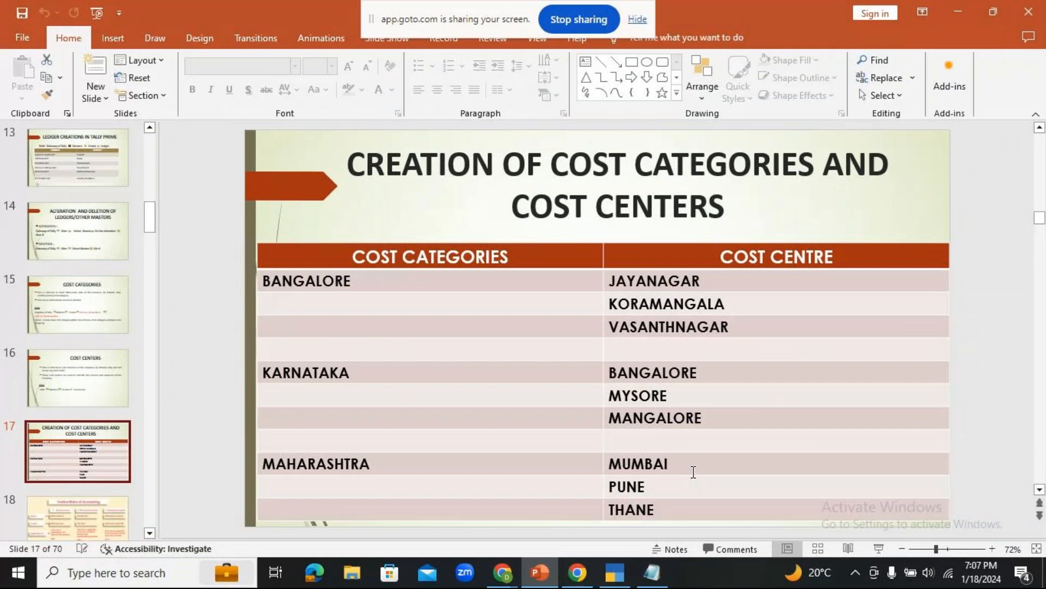
click(612, 572)
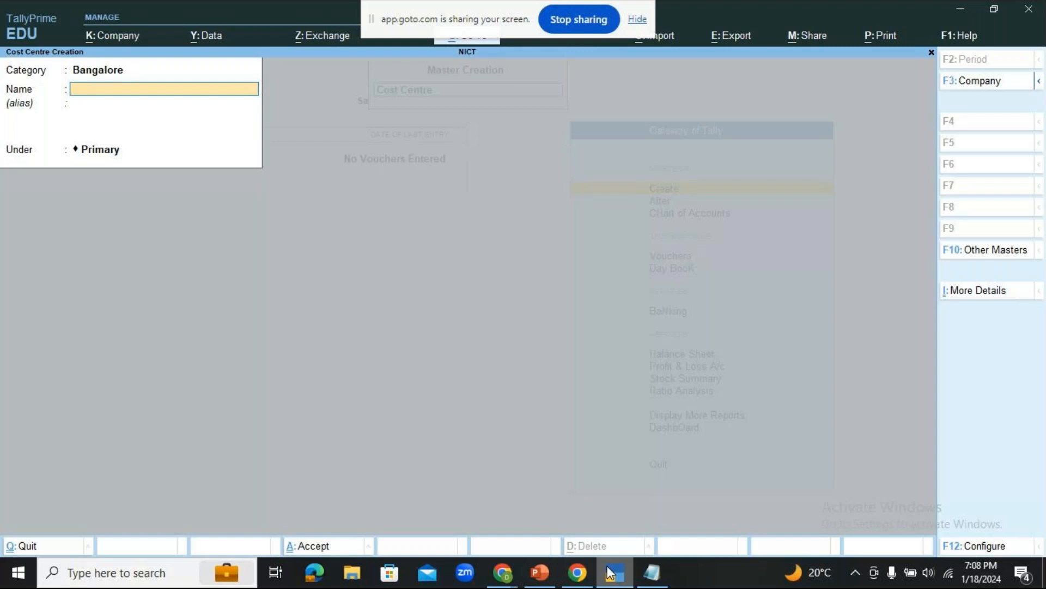
click(501, 572)
click(541, 522)
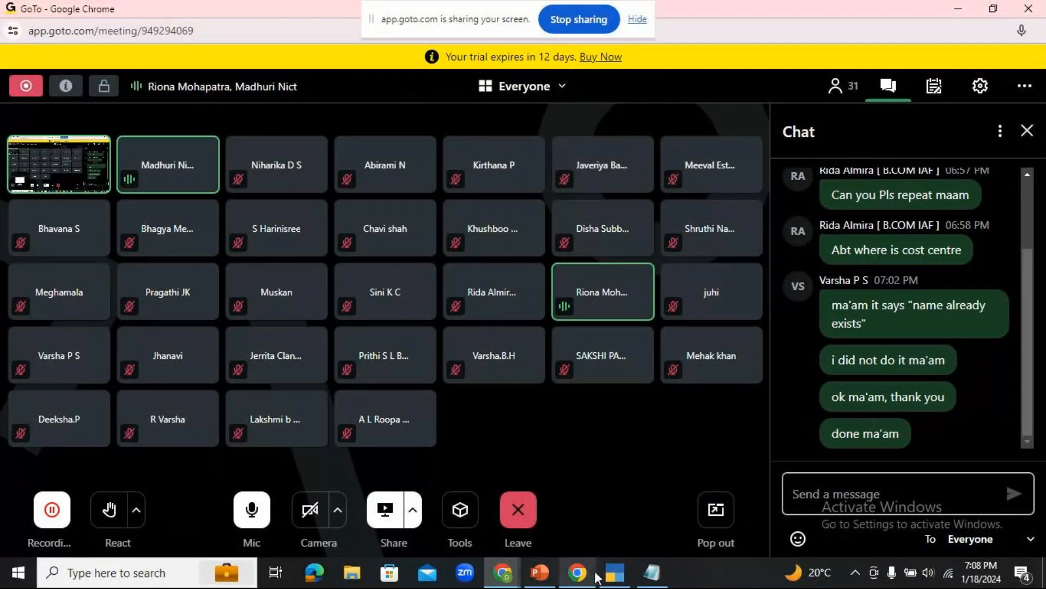
mouse_move(606, 576)
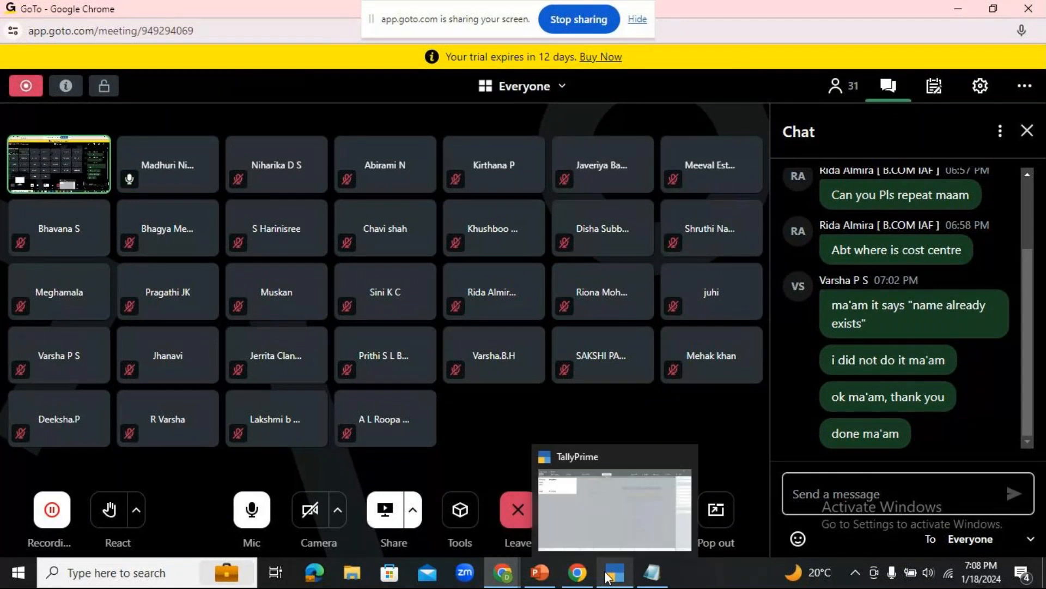
click(607, 577)
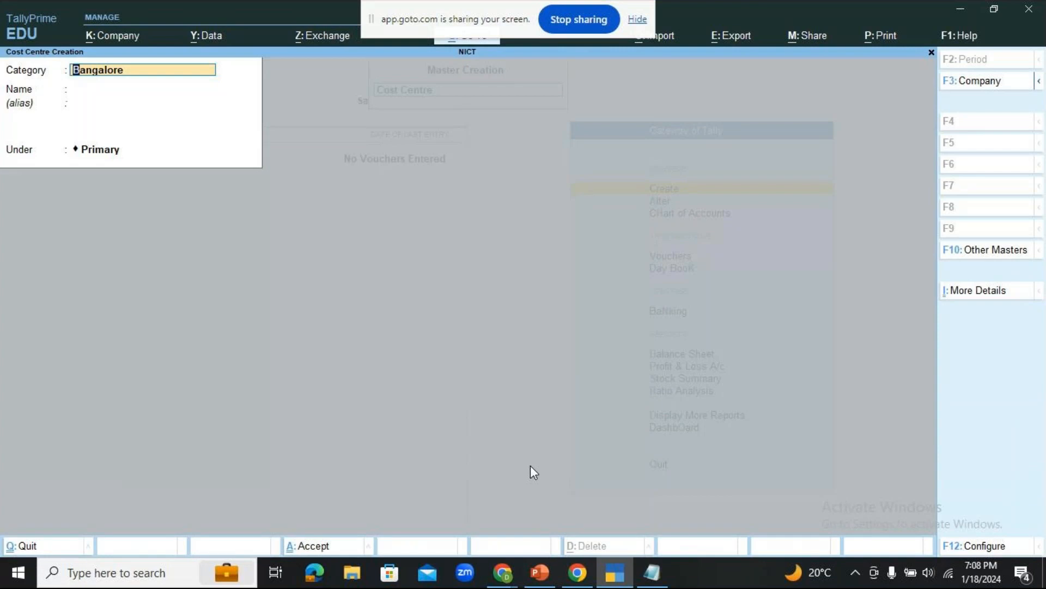
Change the category to Karnataka and, after consulting the PowerPoint slide, create the cost centre Bangalore under Primary
key(BackSpace)
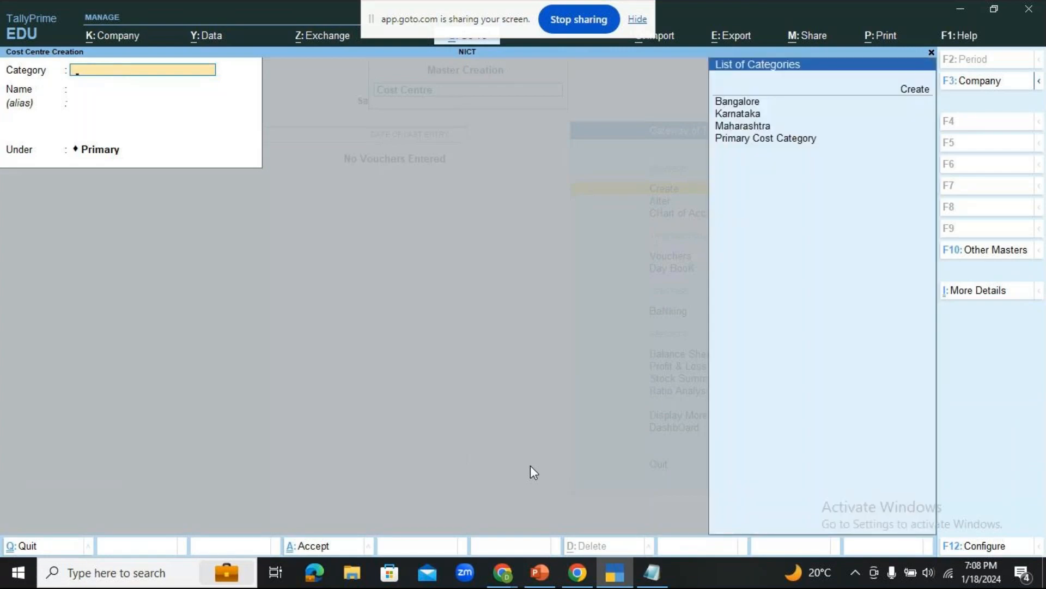
key(Down)
key(Down)
key(Return)
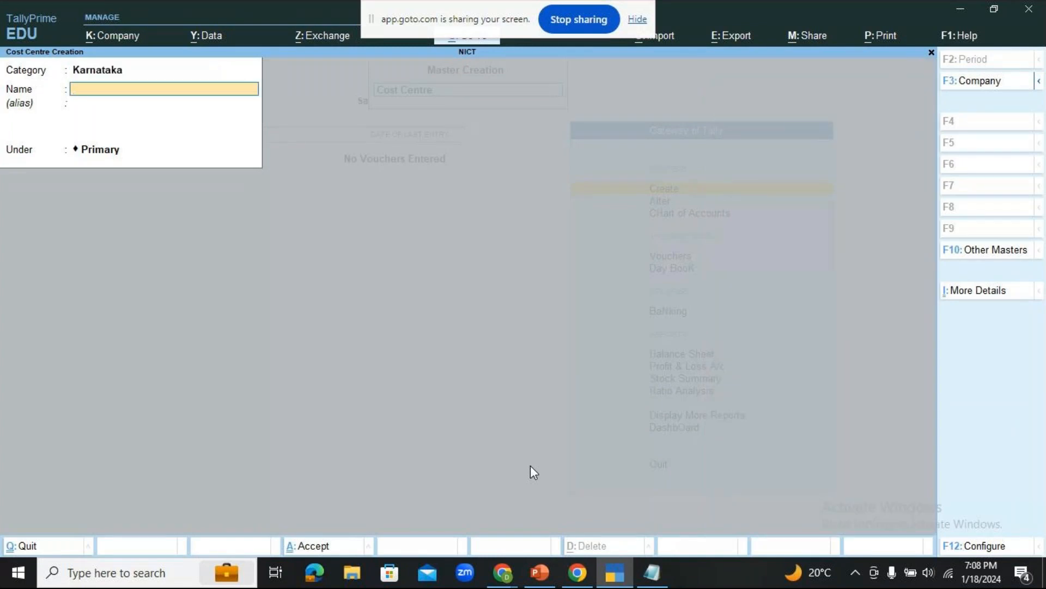
click(541, 579)
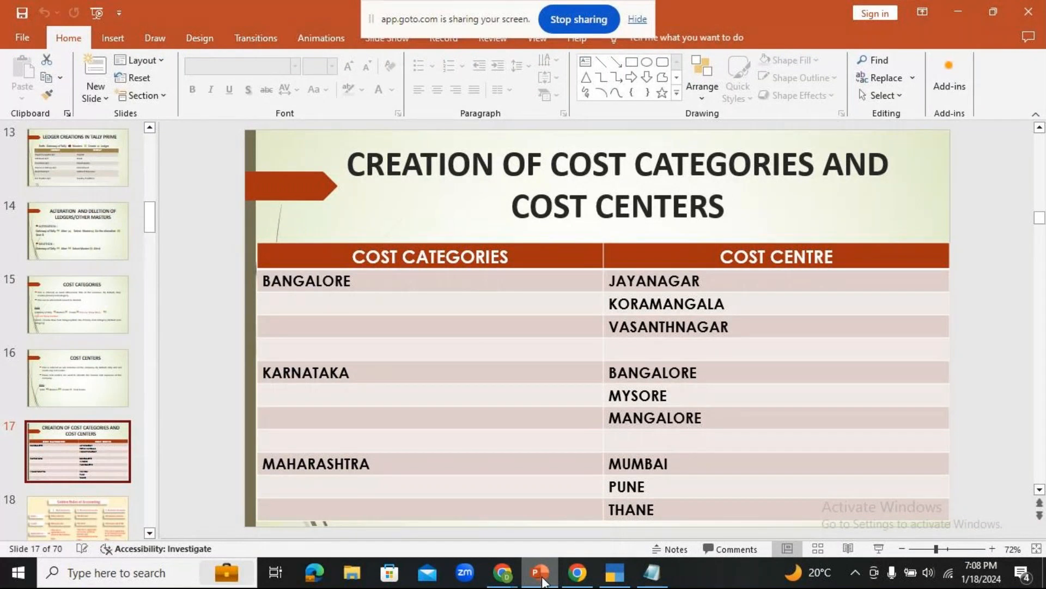
click(614, 572)
text(Ba)
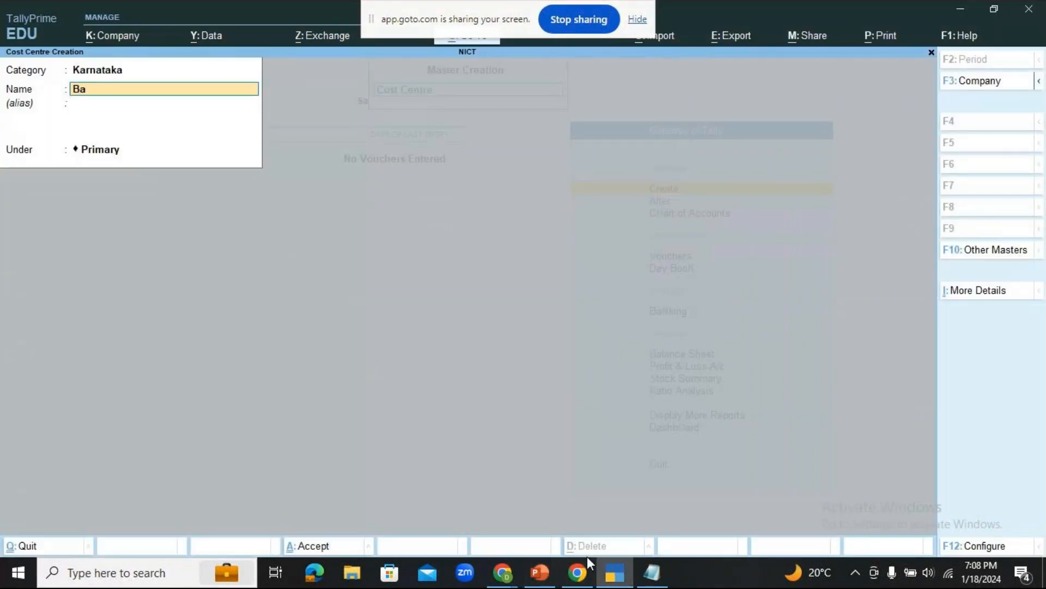
text(ngalore)
key(Return)
key(Return)
key(Return)
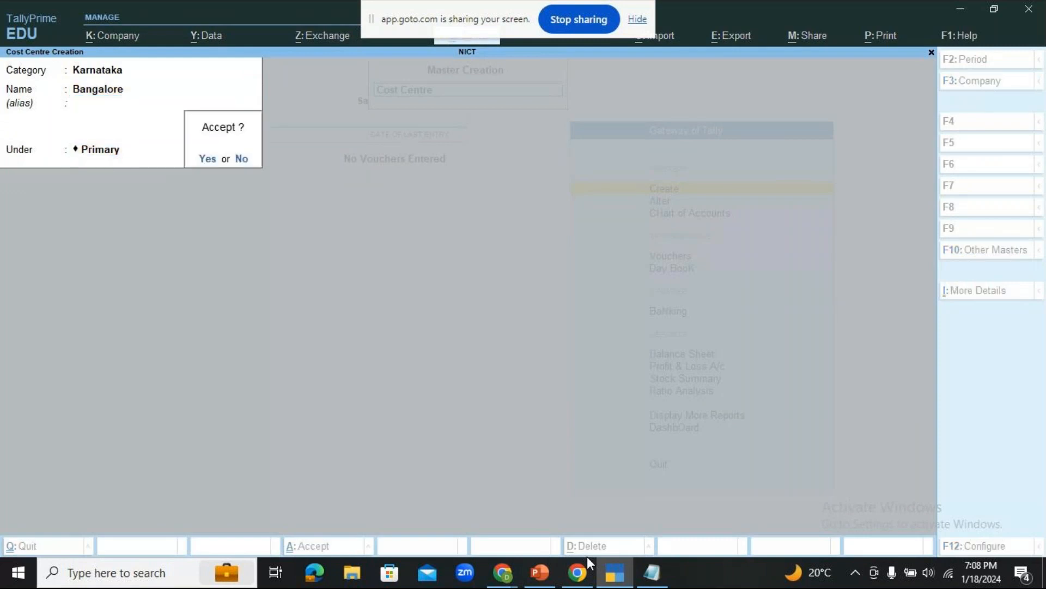
key(Return)
Create the cost centre Mangalore under Primary in the Karnataka category
text(Mang)
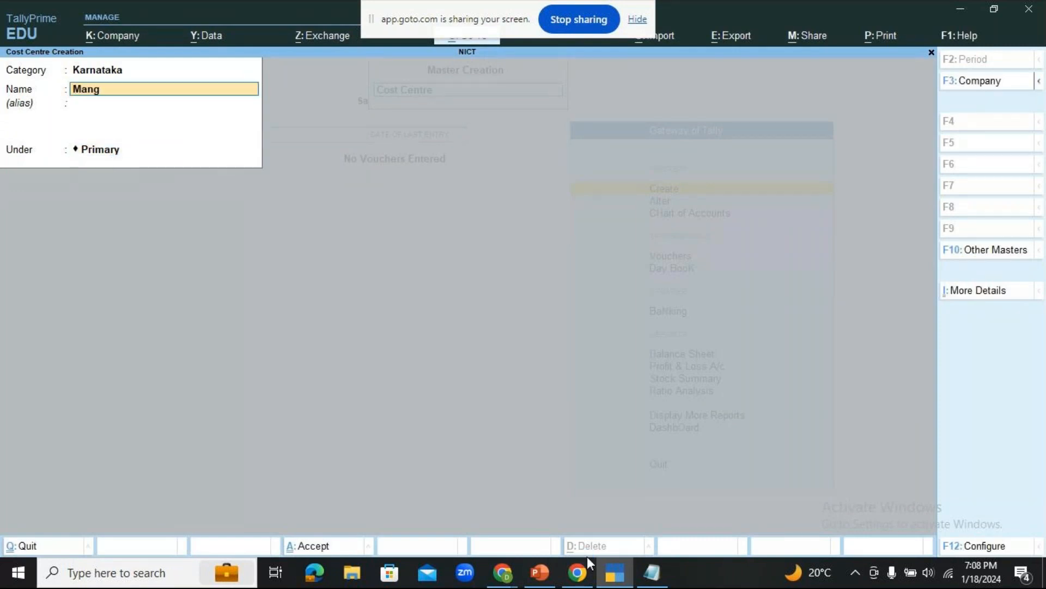
text(alore)
key(Return)
key(Return)
key(Return)
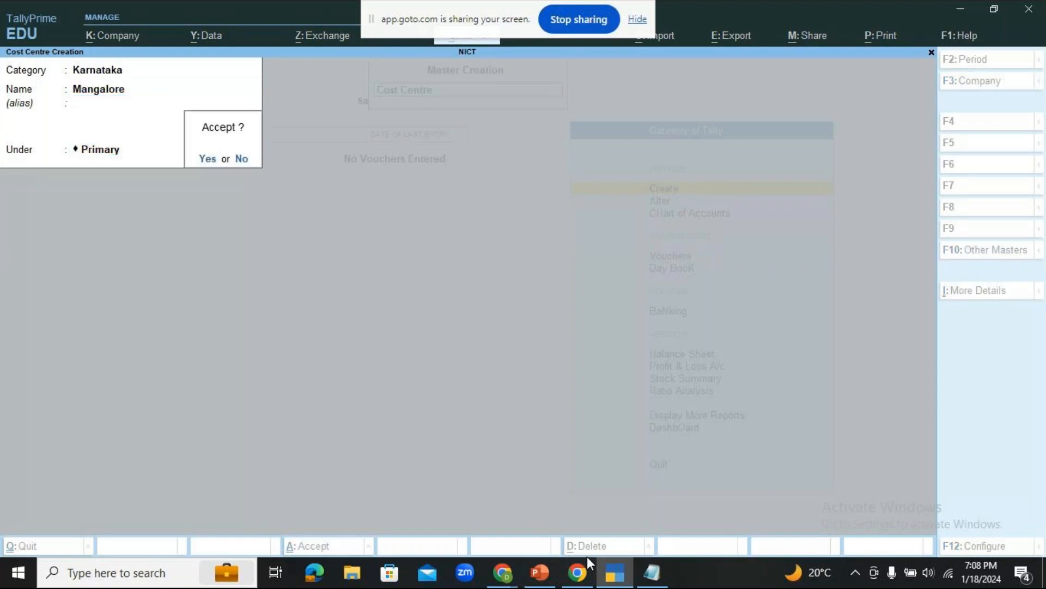
key(Return)
Create the cost centre Mysore under Primary in the Karnataka category
text(Mys)
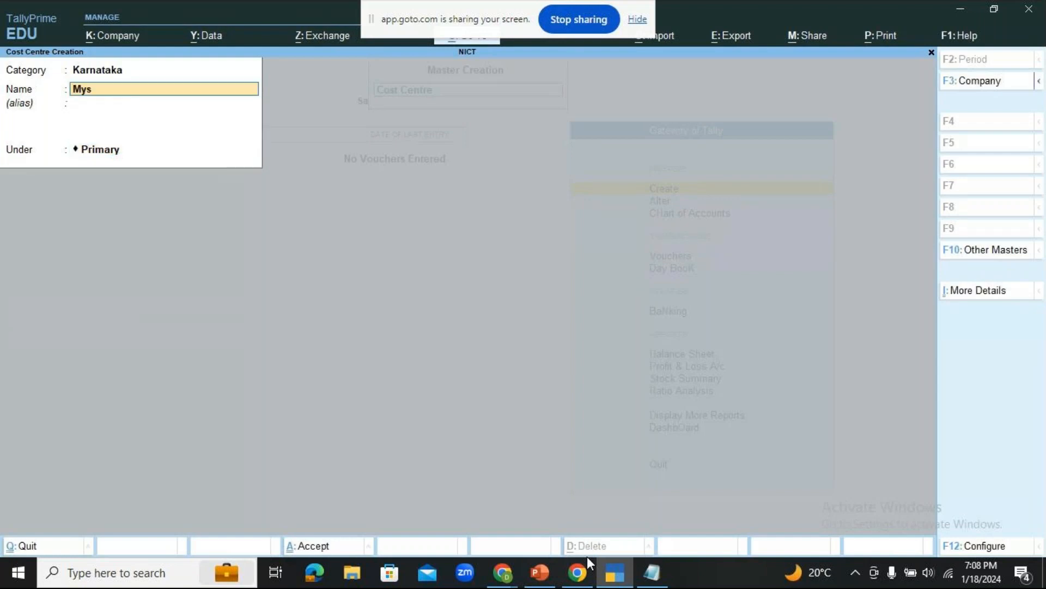
key(BackSpace)
text(sore)
key(Return)
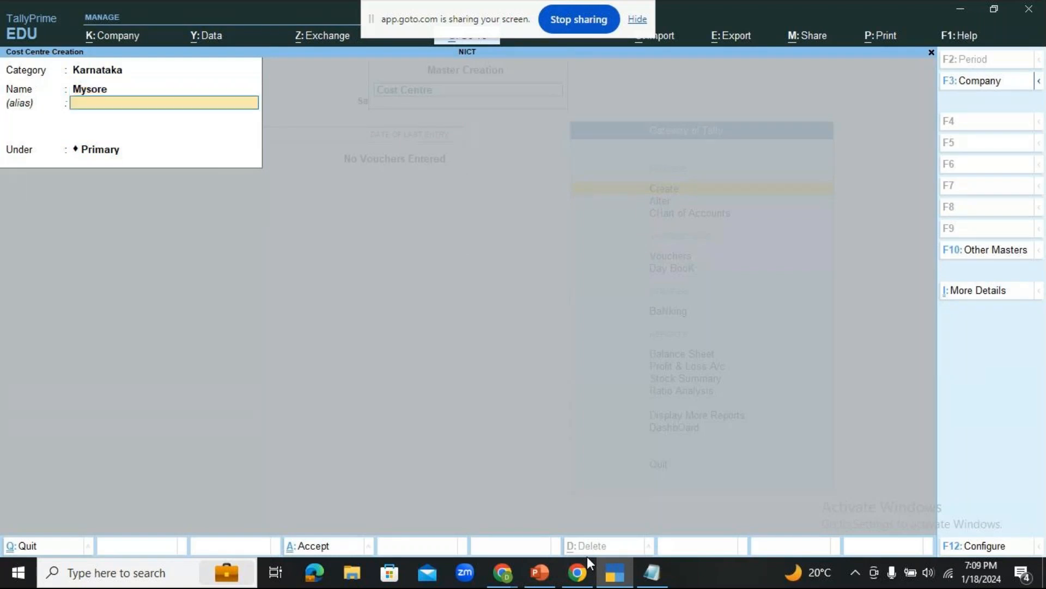
key(Return)
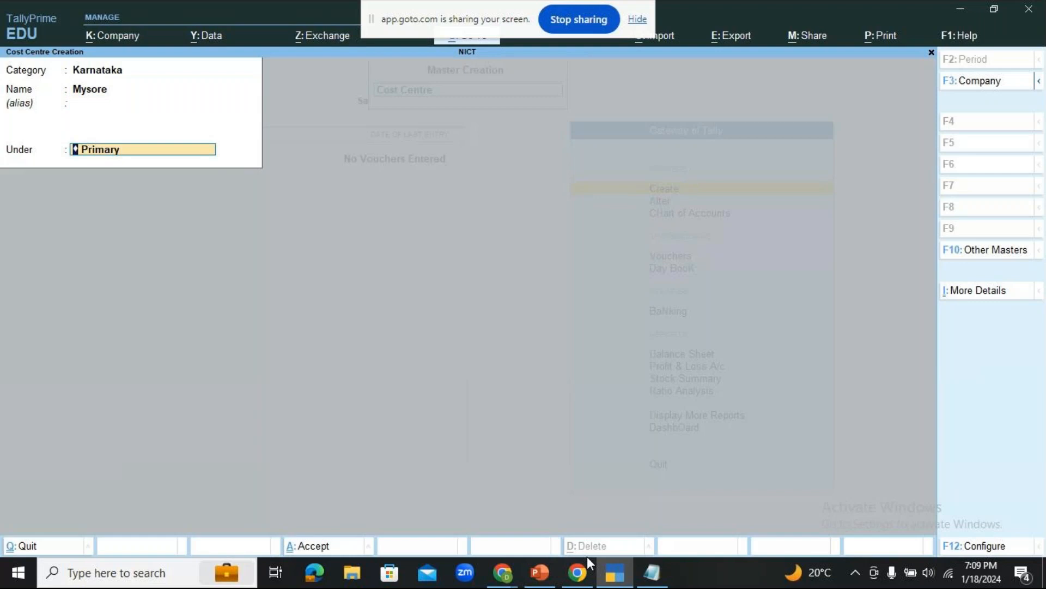
key(Return)
key(Return)
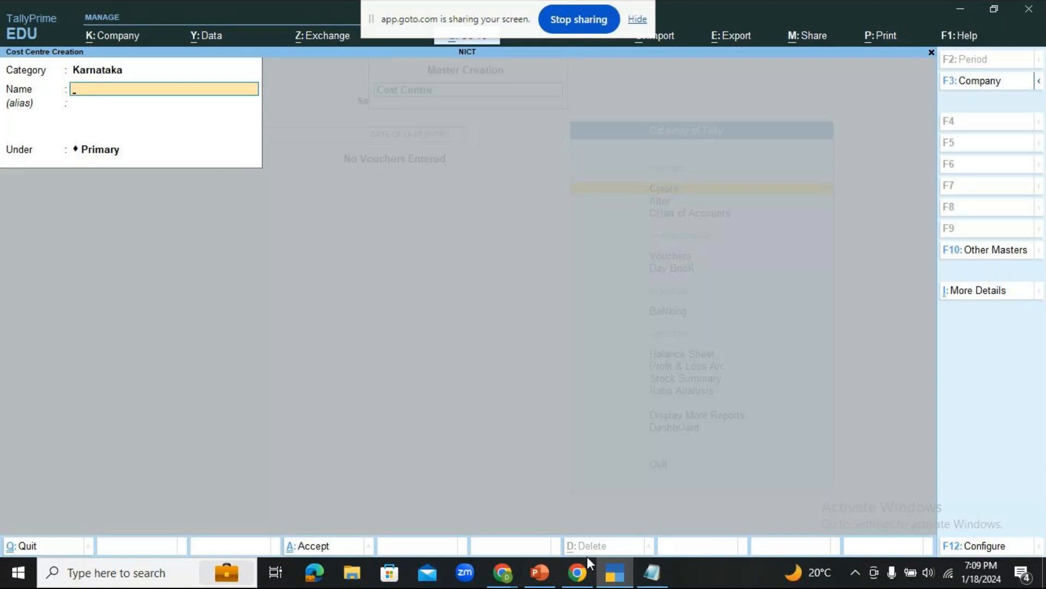
Change the category to Maharashtra and create the cost centre Mumbai under Primary
key(BackSpace)
key(BackSpace)
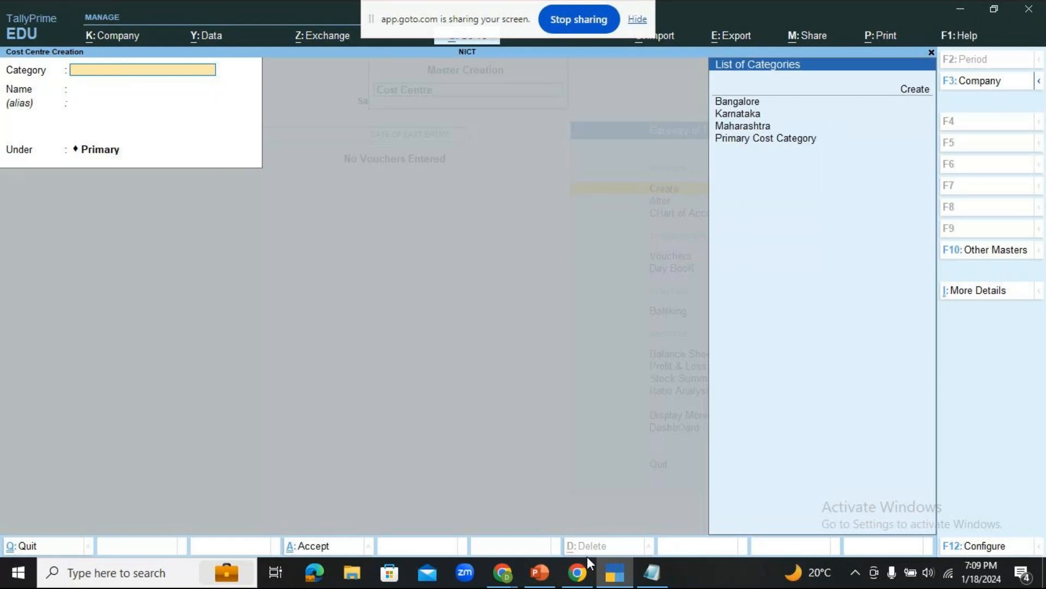
key(Down)
key(Down)
key(Down)
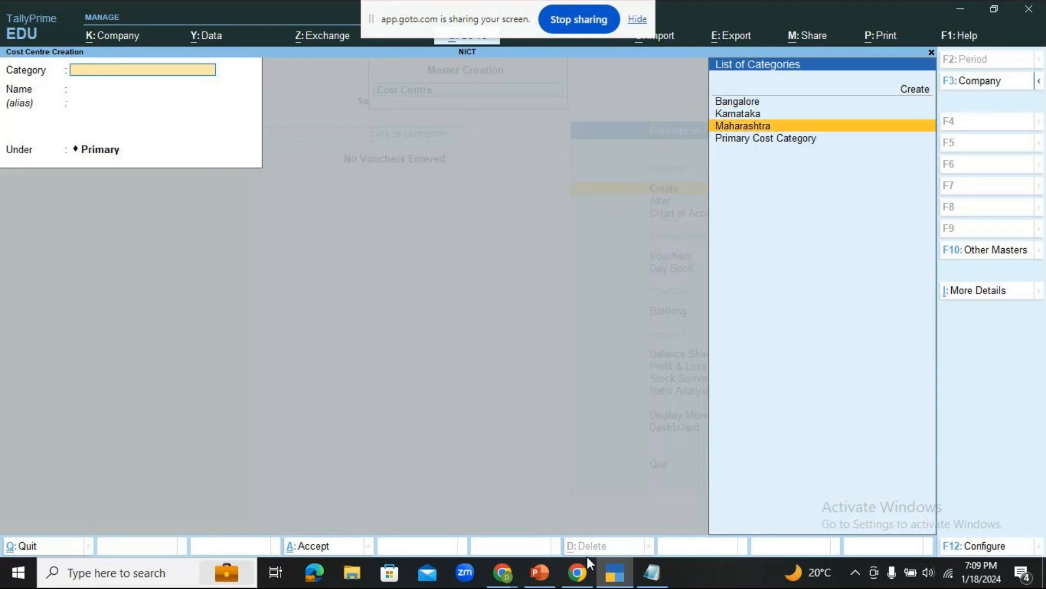
key(Return)
text(Mumba)
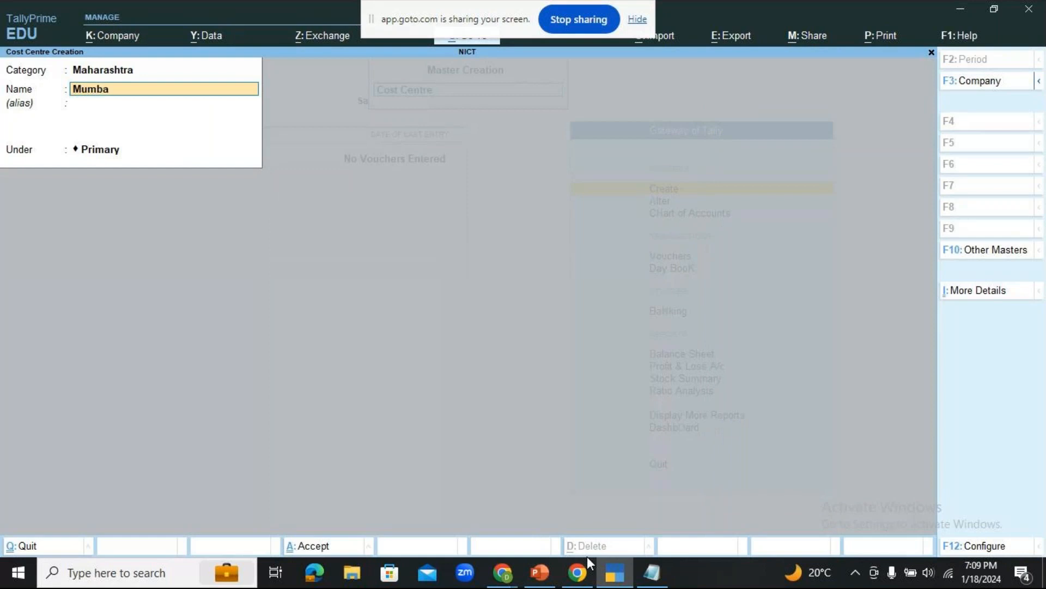
text(i)
key(Return)
key(Return)
key(Return)
Create the cost centre Pune under Primary in the Maharashtra category
text(Pu)
text(ne)
key(Return)
key(Return)
key(Return)
Create the cost centre Thane under Primary in the Maharashtra category, then quit the blank form to the list of masters
text(Thane)
key(Return)
key(Return)
key(Return)
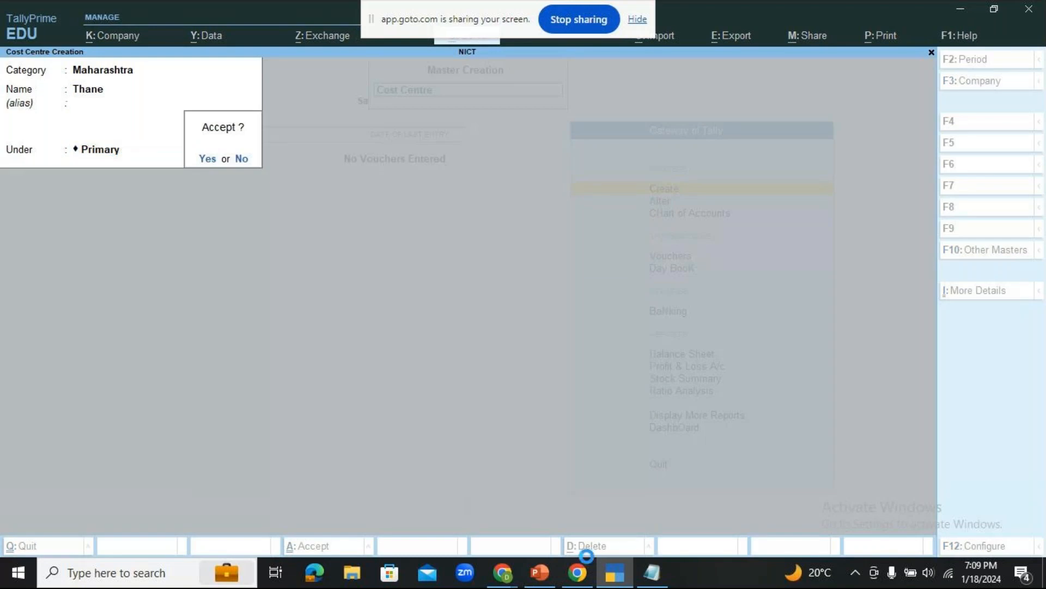
key(Return)
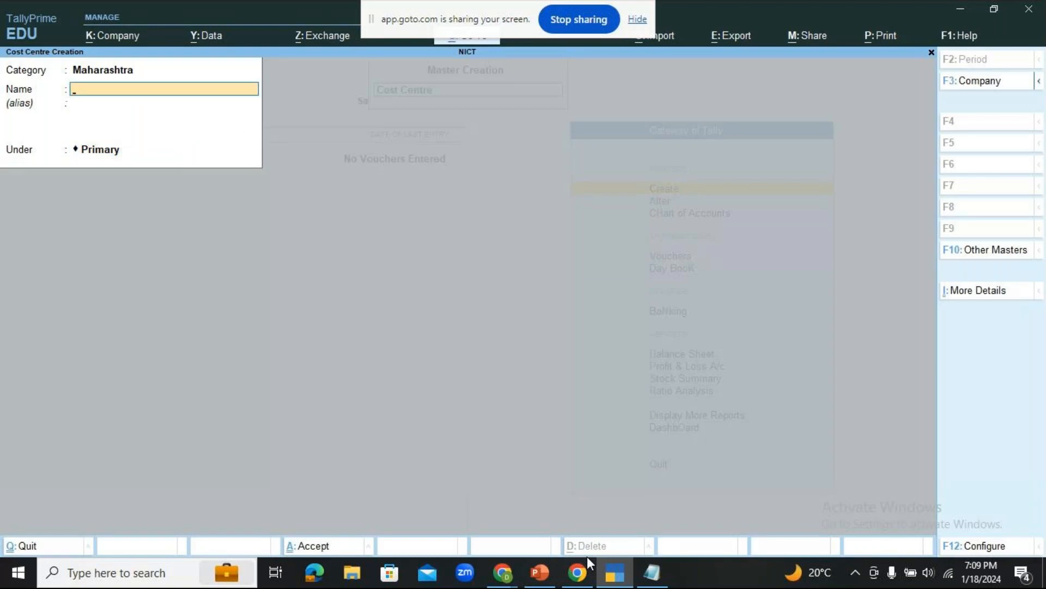
key(Escape)
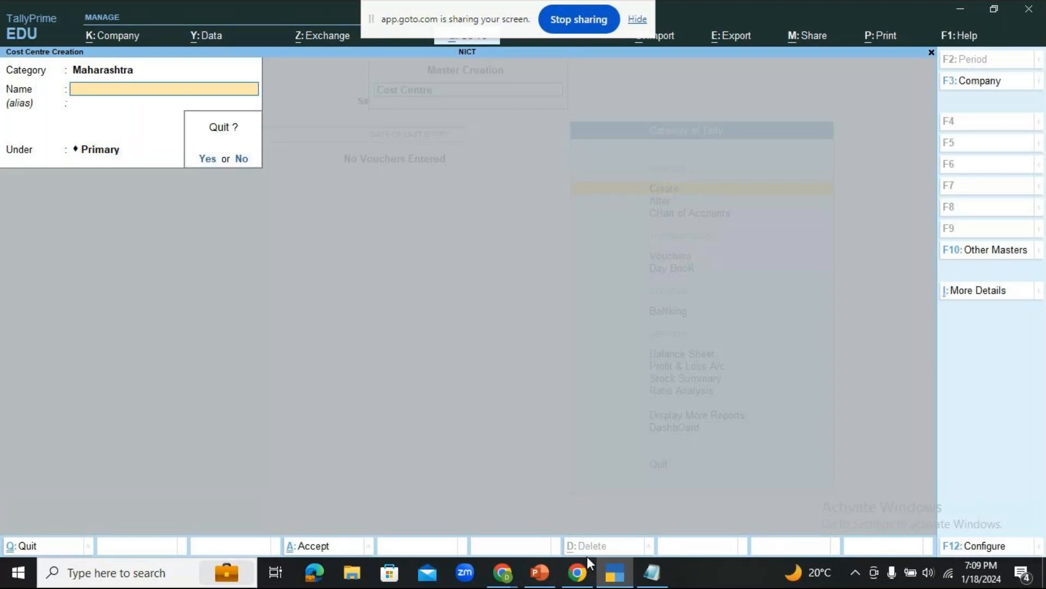
key(Return)
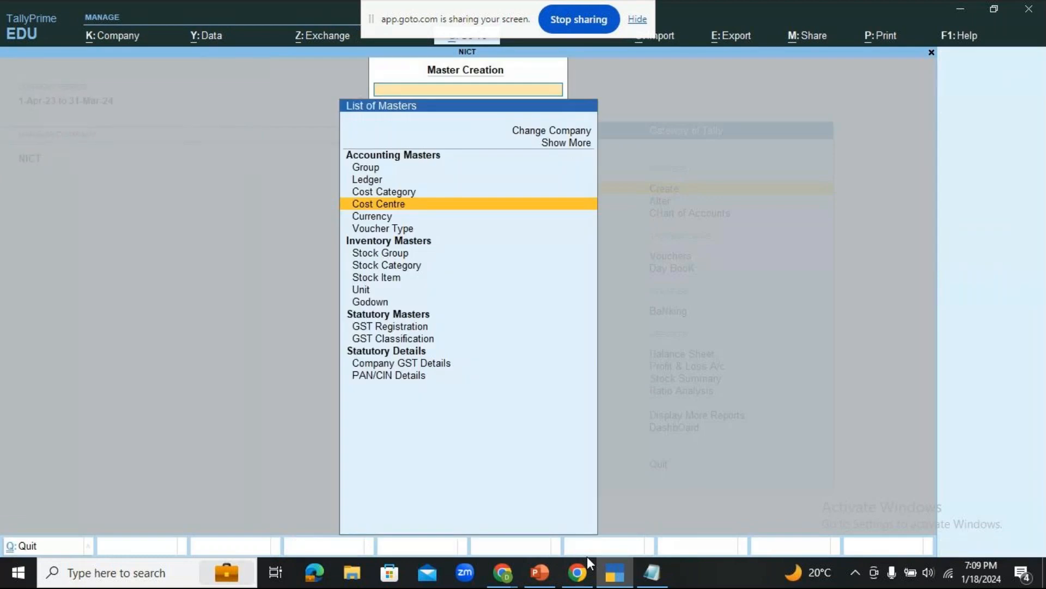
Leave master creation, view the list of cost centres available for alteration, and return to the Gateway of Tally
key(Escape)
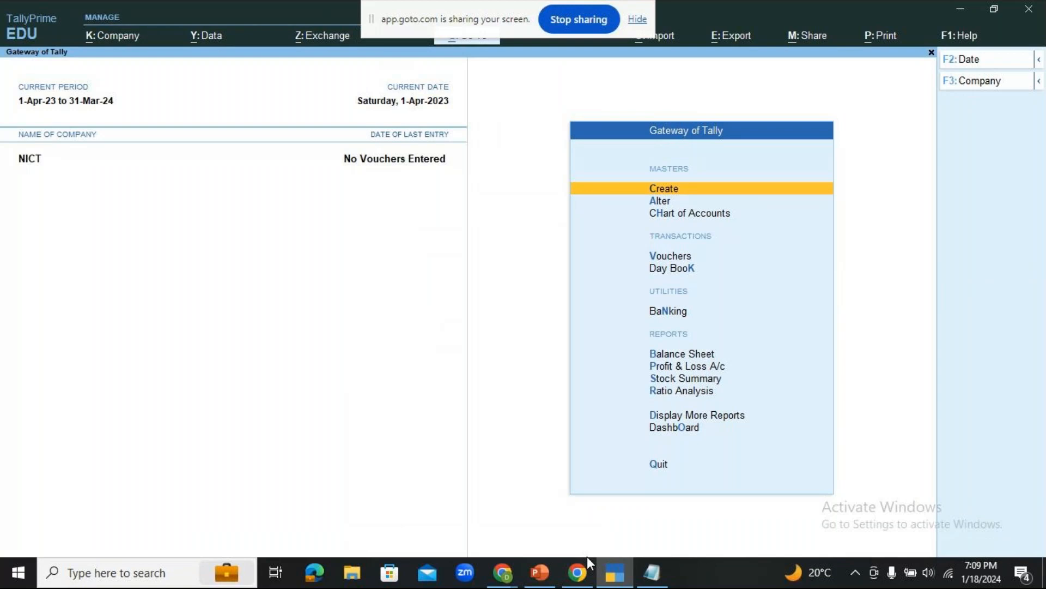
key(Down)
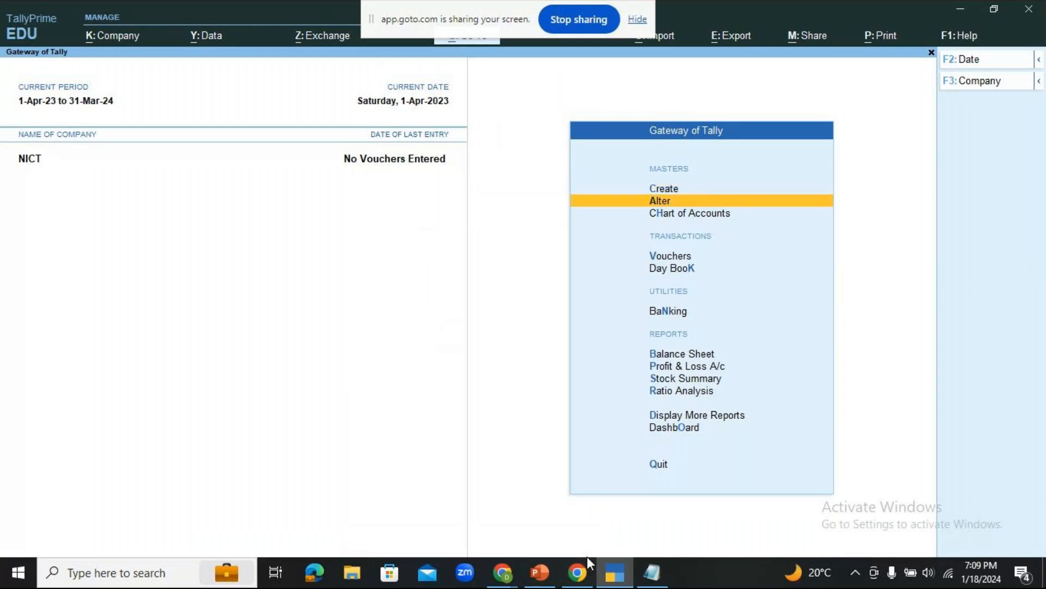
key(Return)
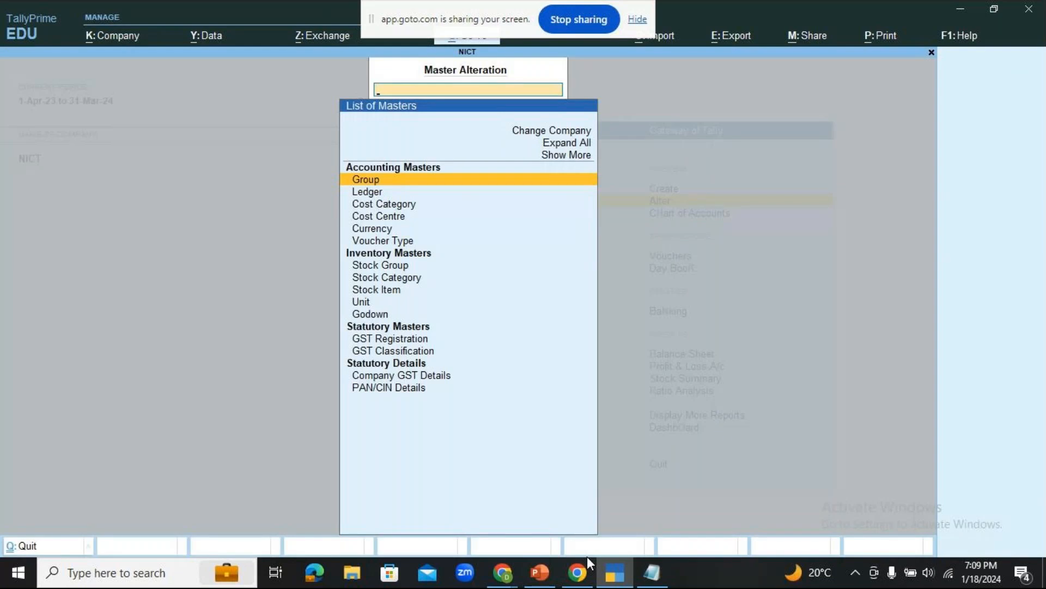
key(Down)
key(Down)
key(Down)
key(Return)
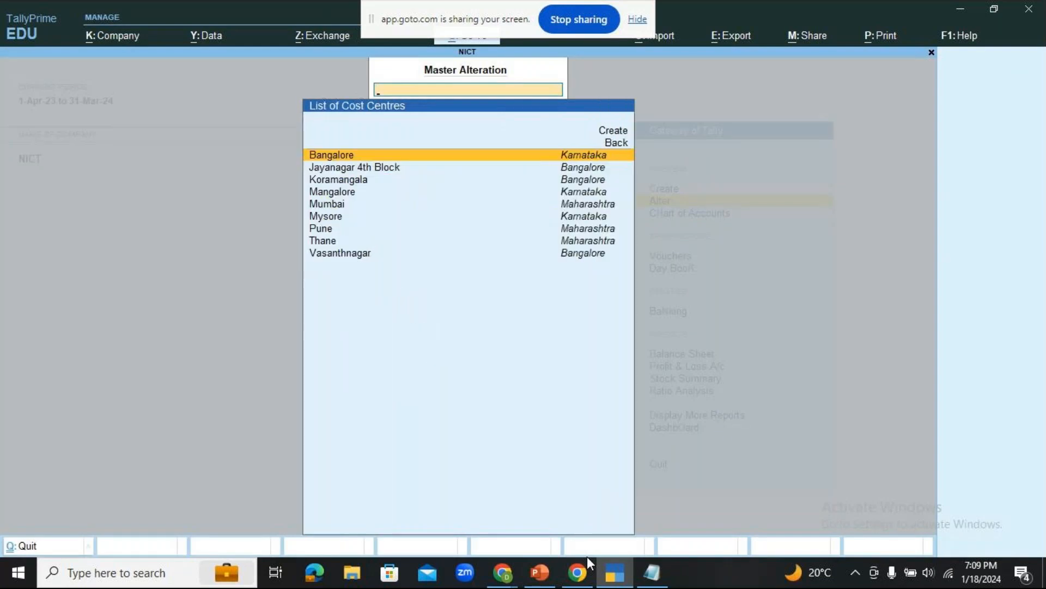
key(Escape)
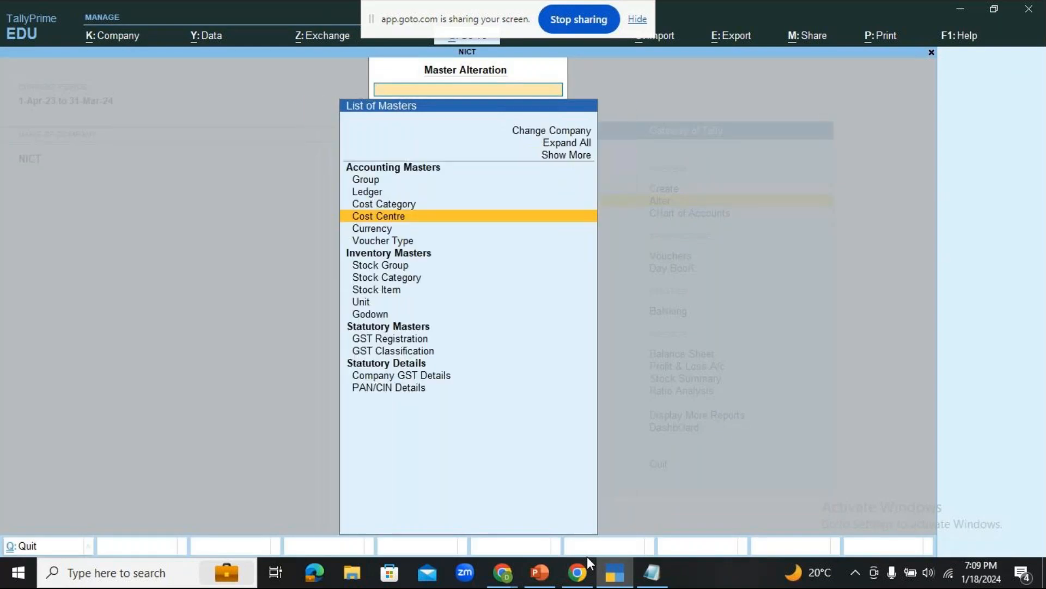
key(Escape)
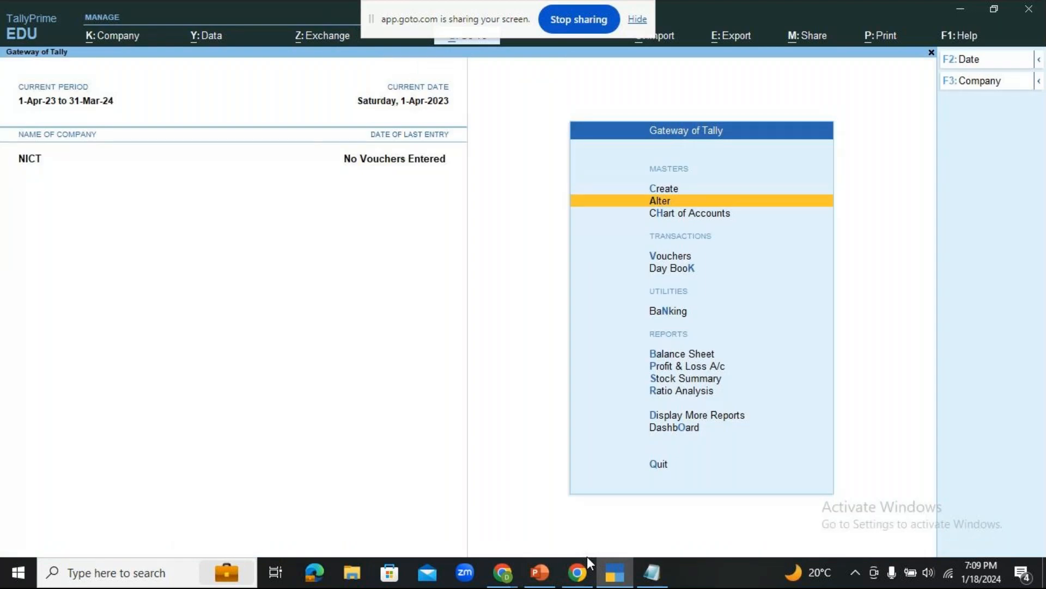
Reopen the list of cost centres under master alteration to review each centre's category, and go back to the Gateway of Tally
key(Return)
key(Down)
key(Down)
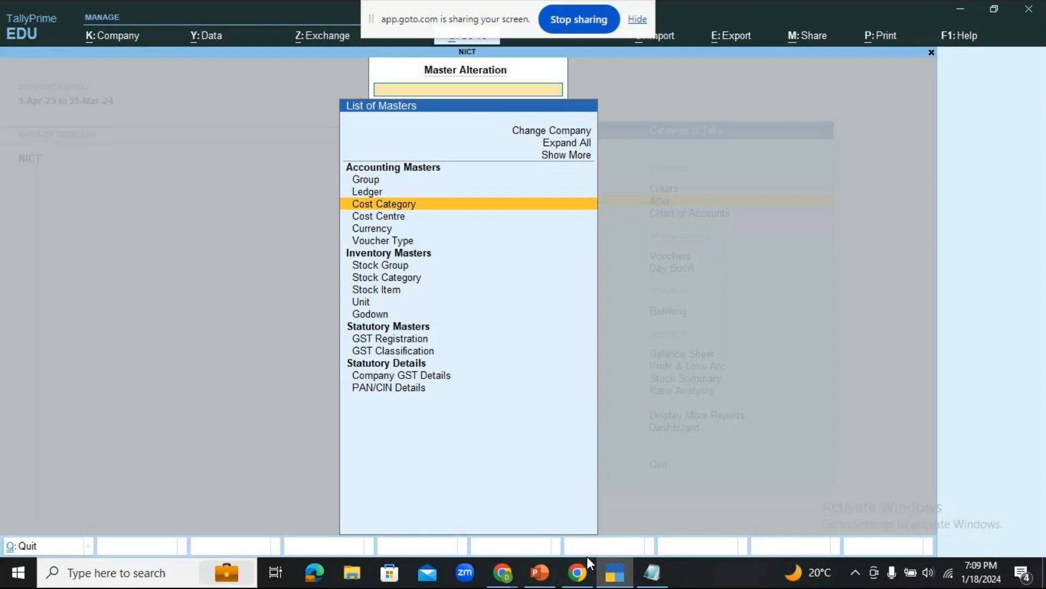
key(Down)
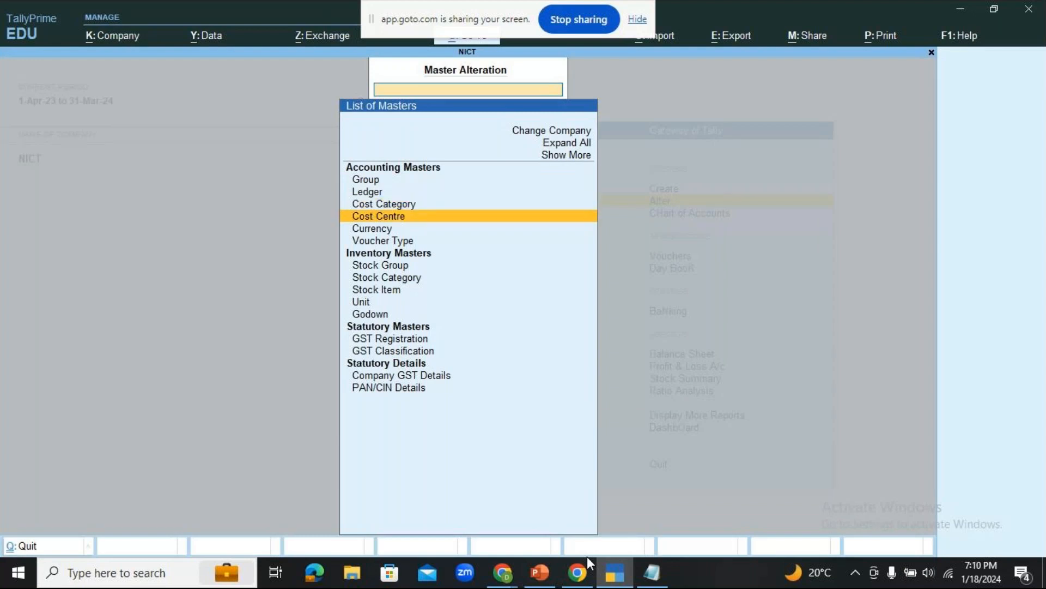
key(Return)
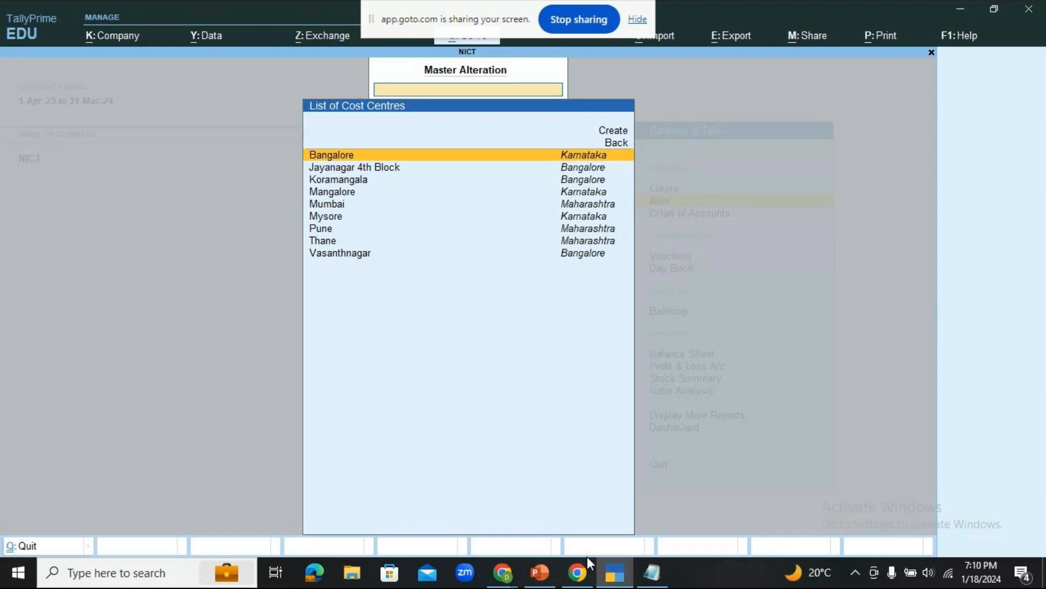
key(Escape)
key(Escape)
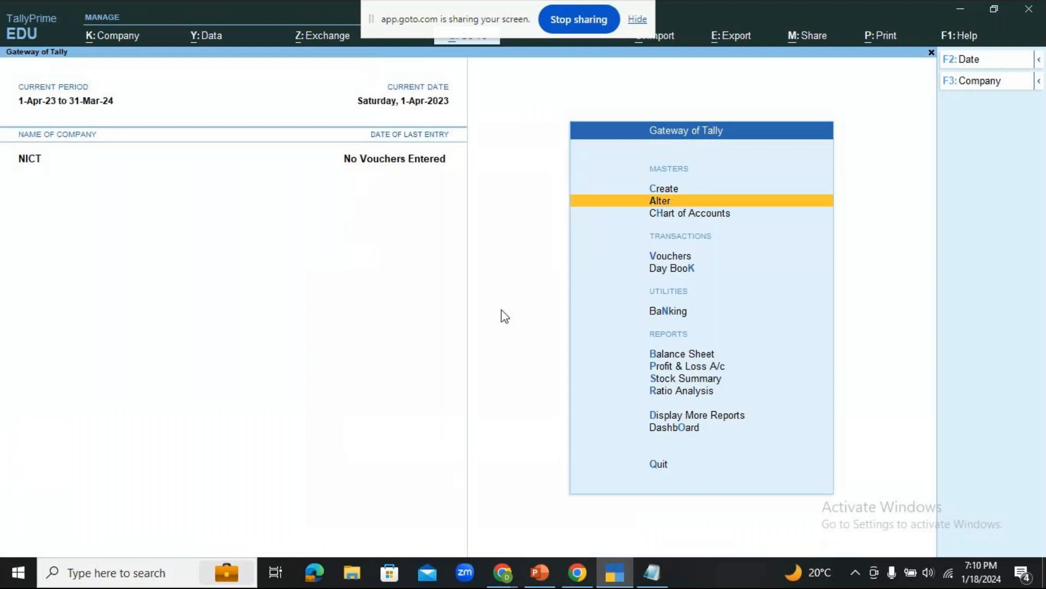
Check the GoTo meeting window and present the Golden Rules of Accounting slide from the PowerPoint deck
mouse_move(503, 573)
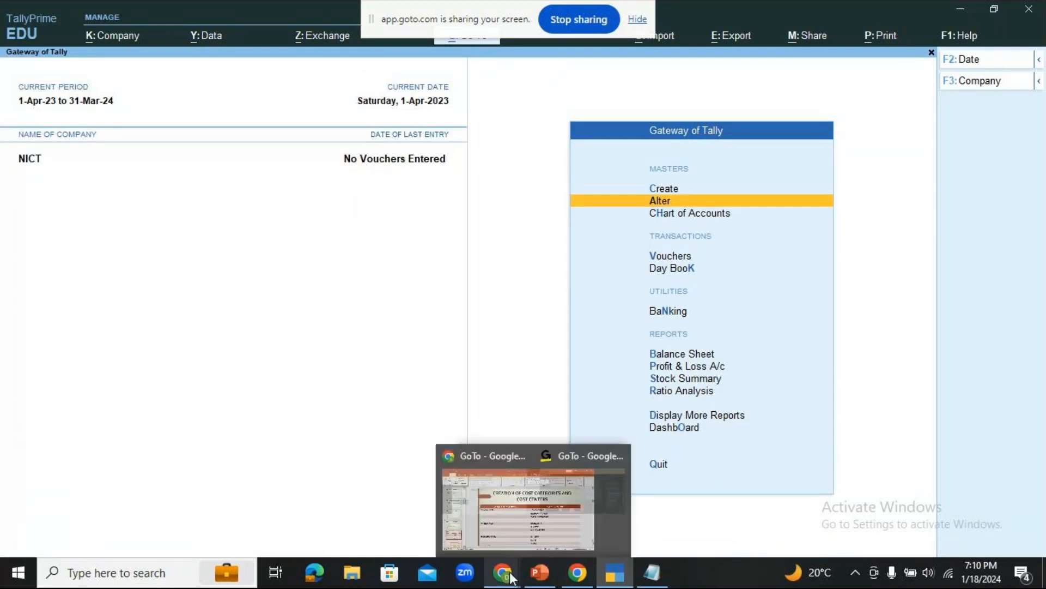
click(557, 515)
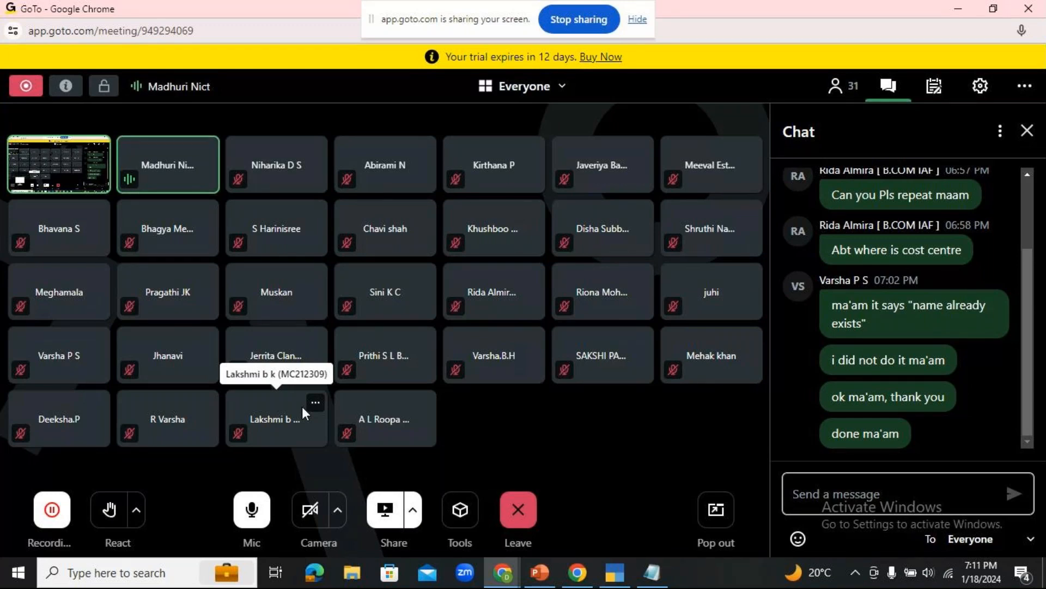
click(540, 572)
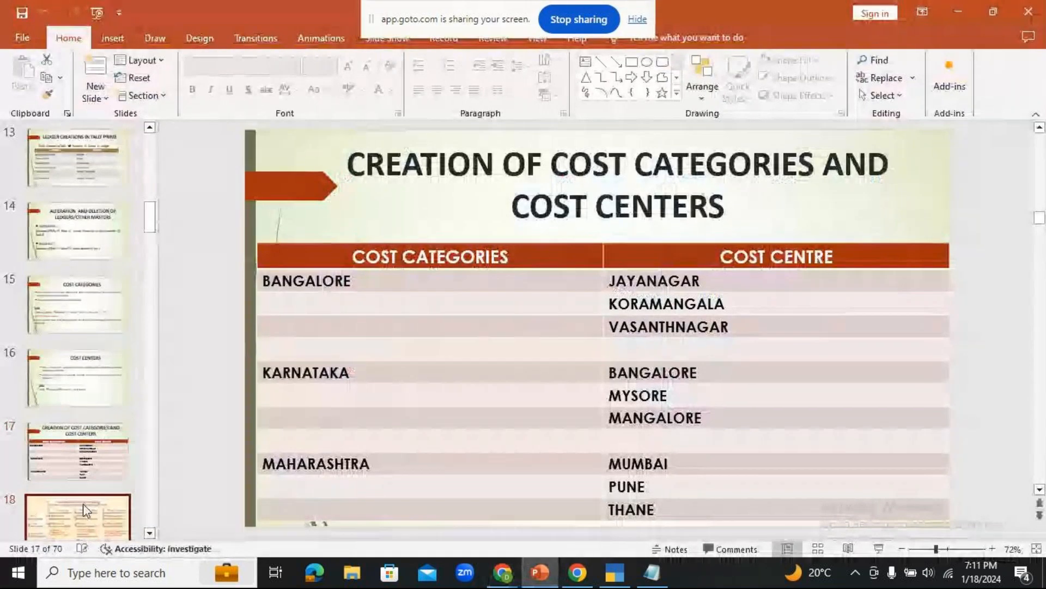
click(83, 502)
click(875, 548)
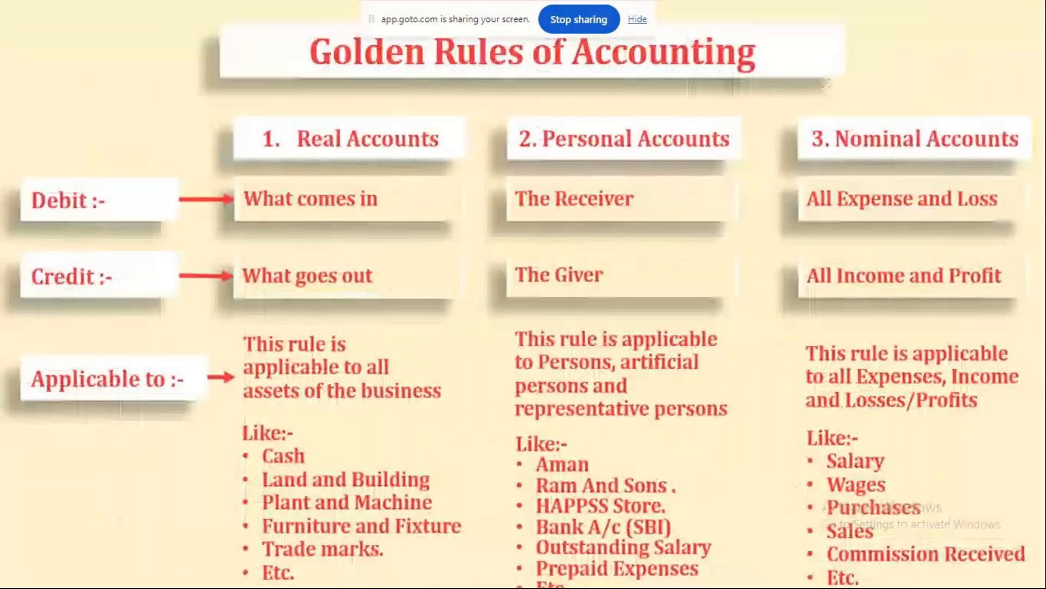
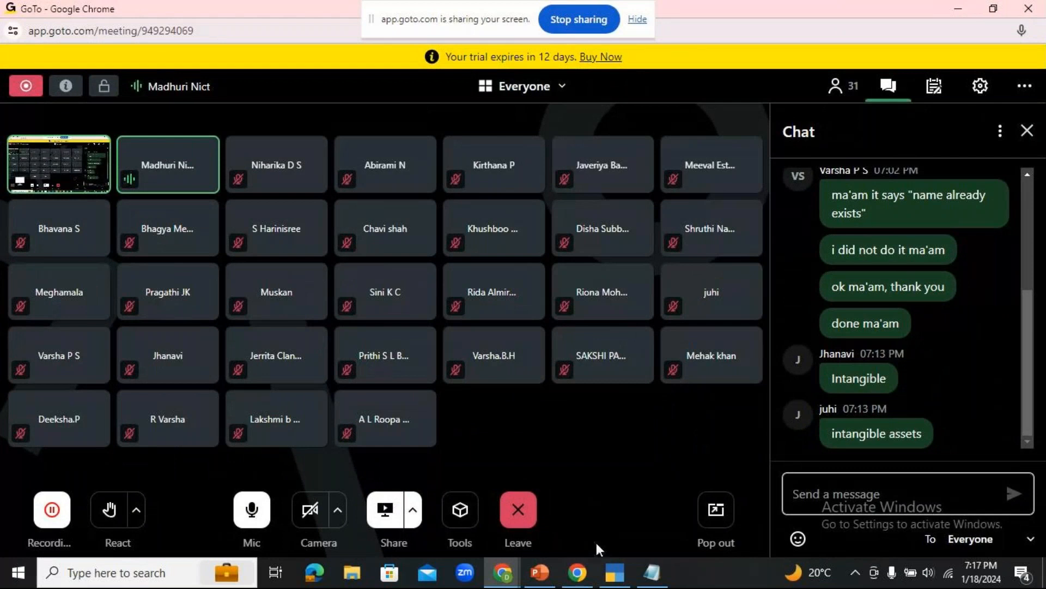
Switch to TallyPrime and open a new Contra voucher for the NICT company
click(610, 578)
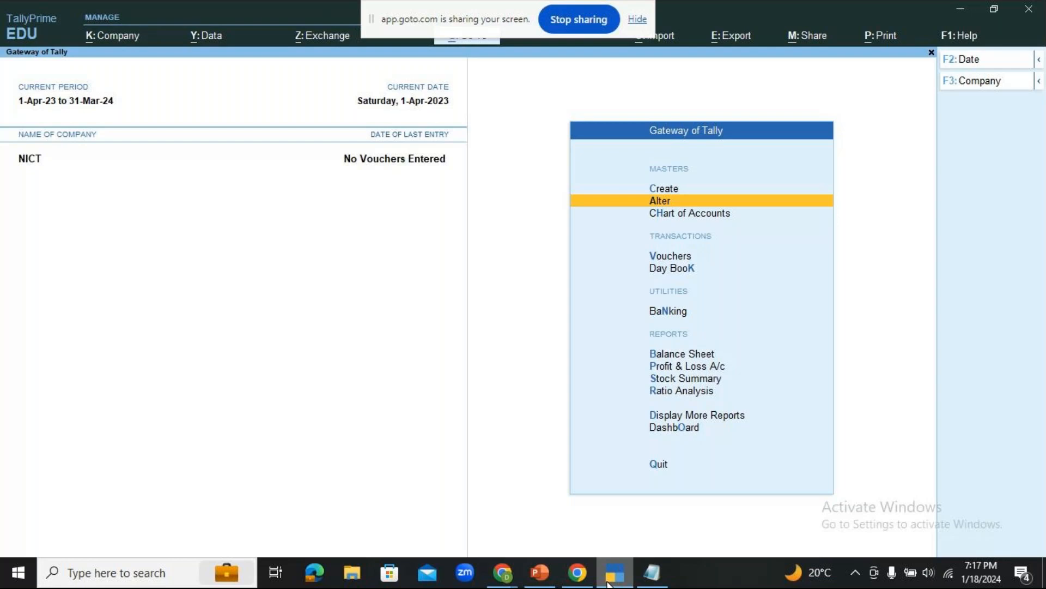
key(Down)
key(Down)
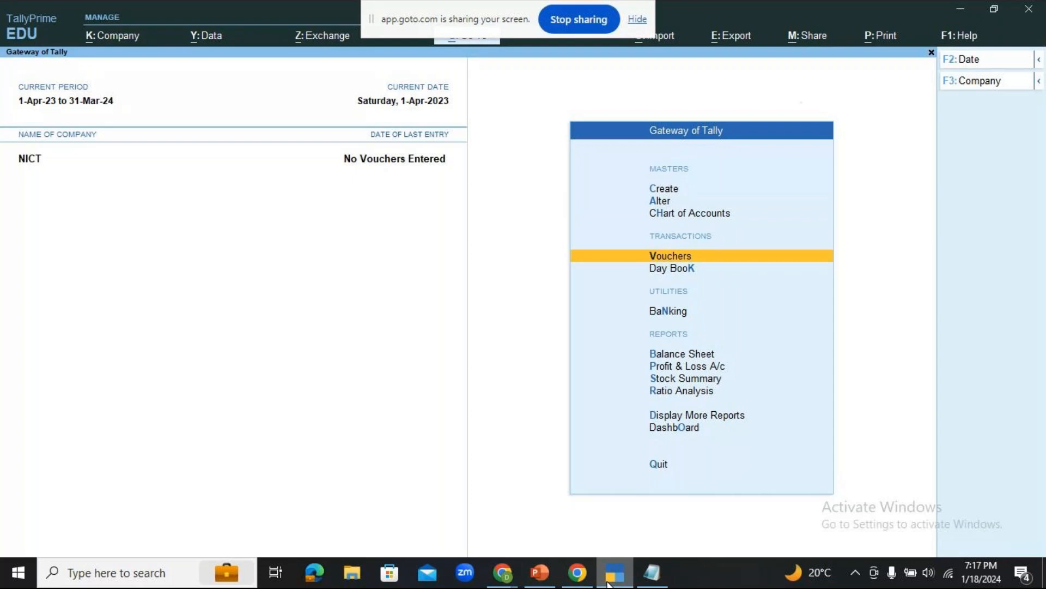
key(Return)
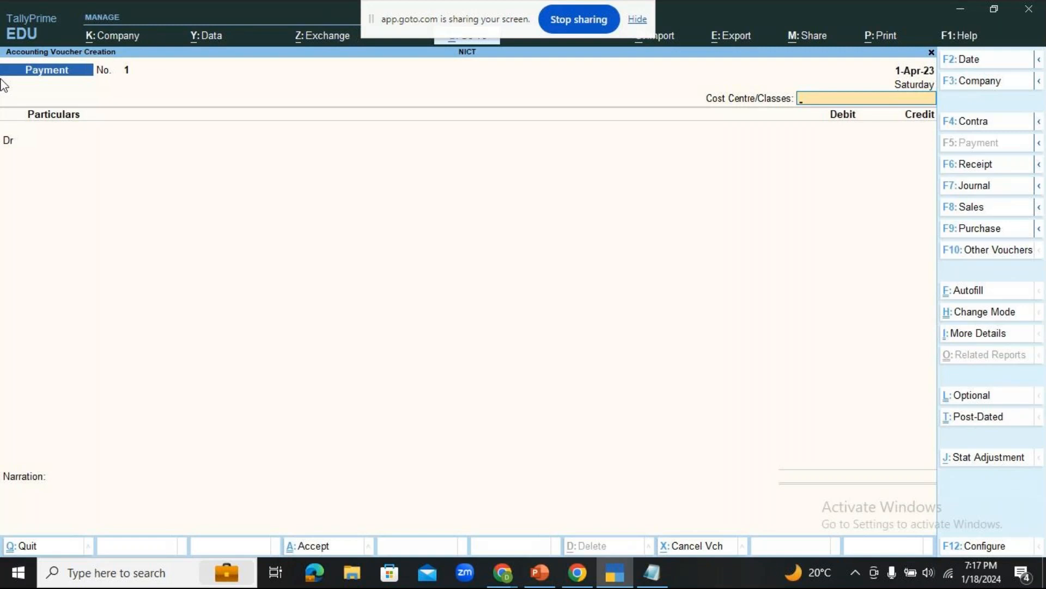
key(F4)
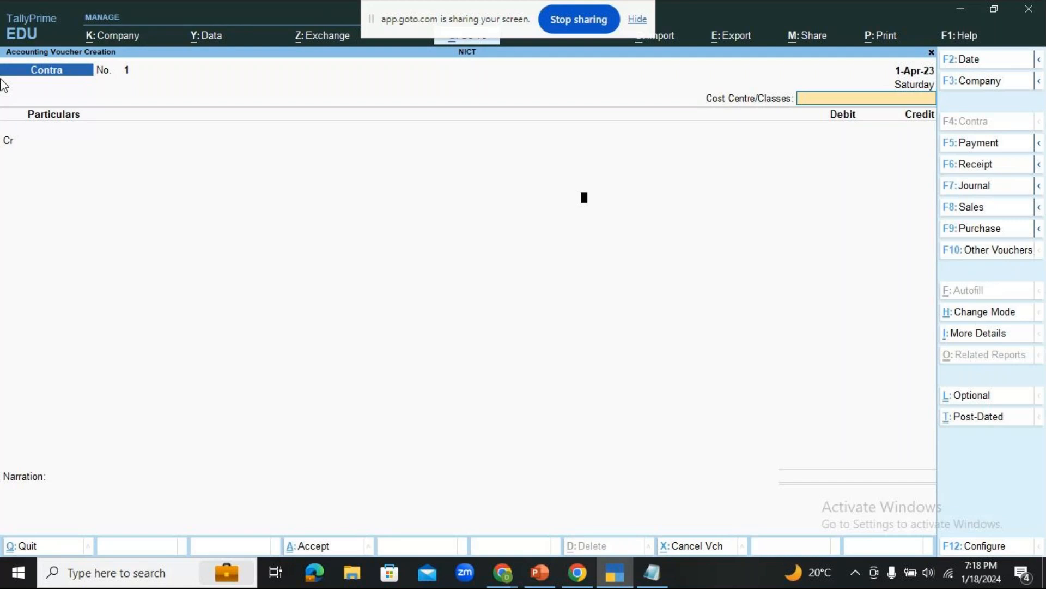
Set Select Cost Centre/Class to No in the Contra voucher configuration and accept the change
key(F12)
key(Down)
key(Down)
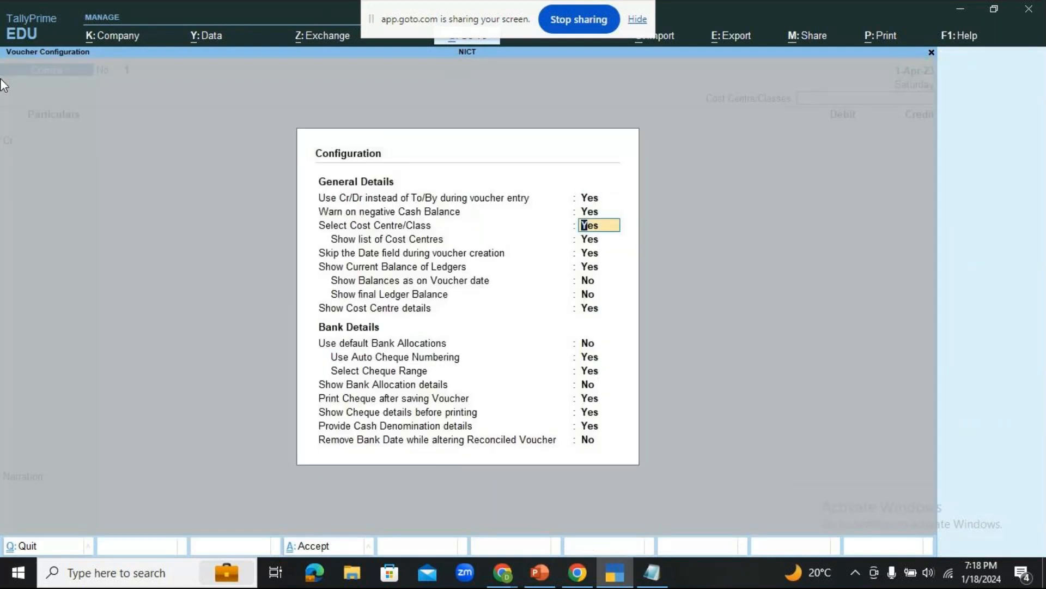
text(no)
key(Return)
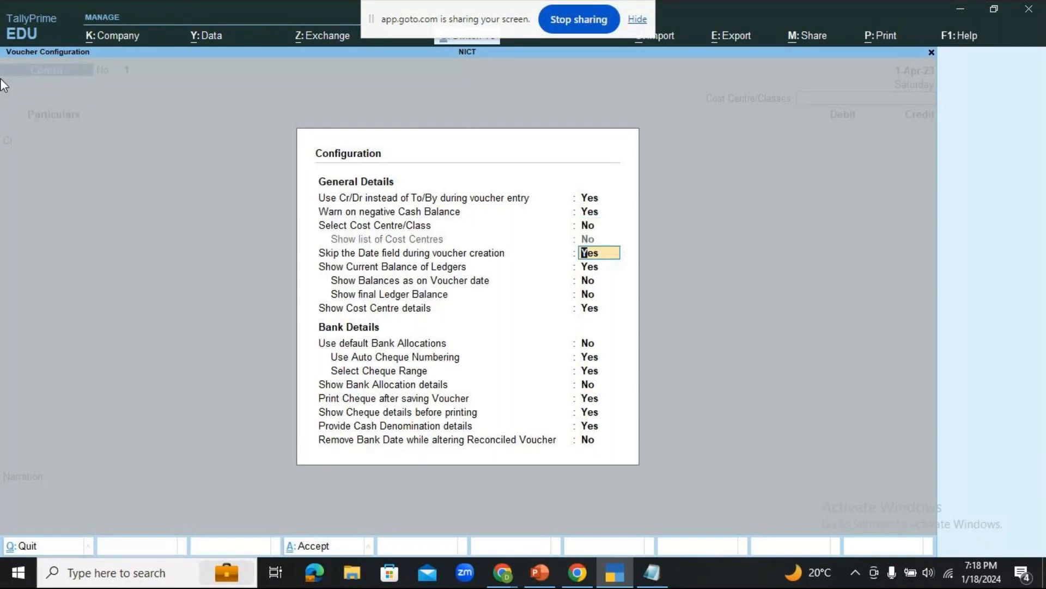
key(ctrl+a)
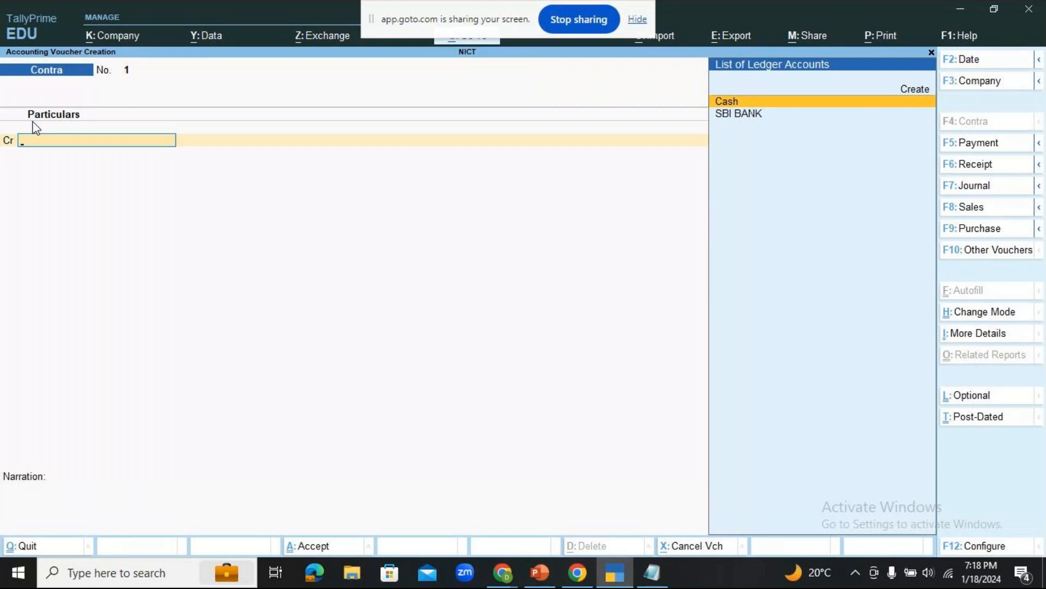
Check the participants' chat in the GoTo meeting window and return to the Contra voucher in TallyPrime
click(508, 575)
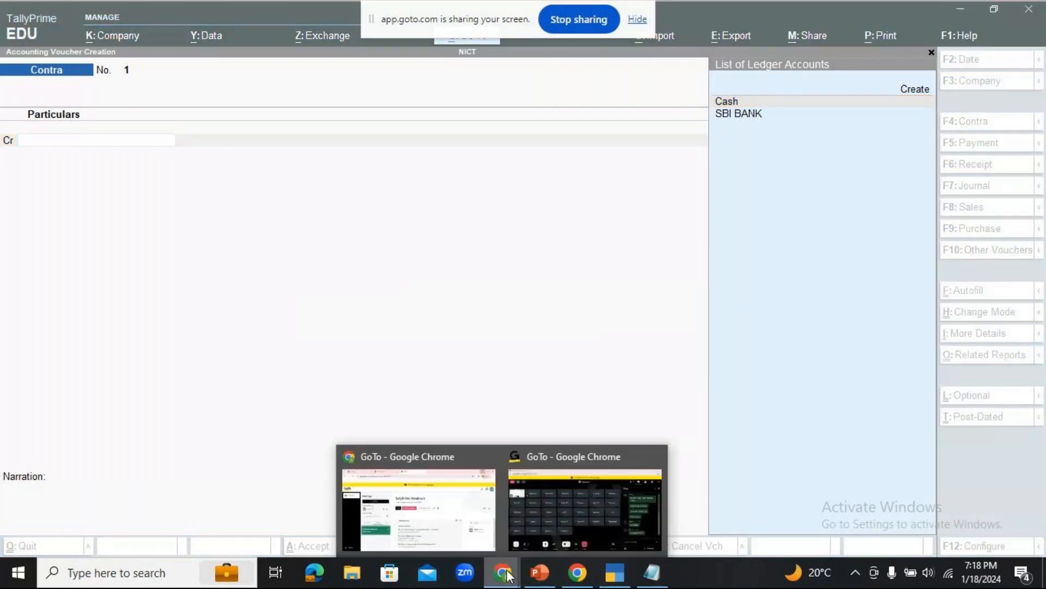
click(570, 505)
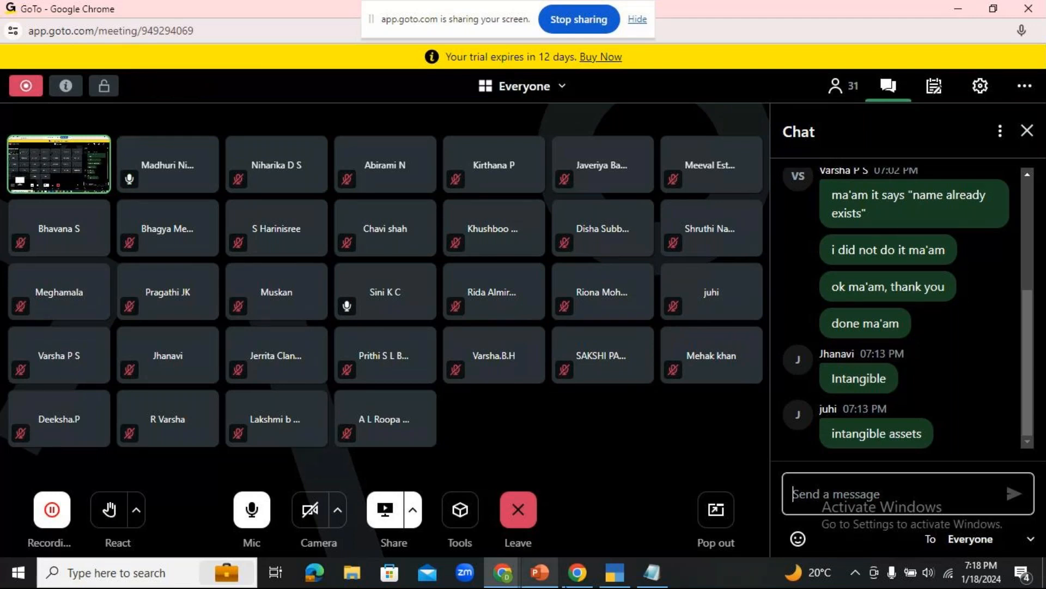
click(614, 574)
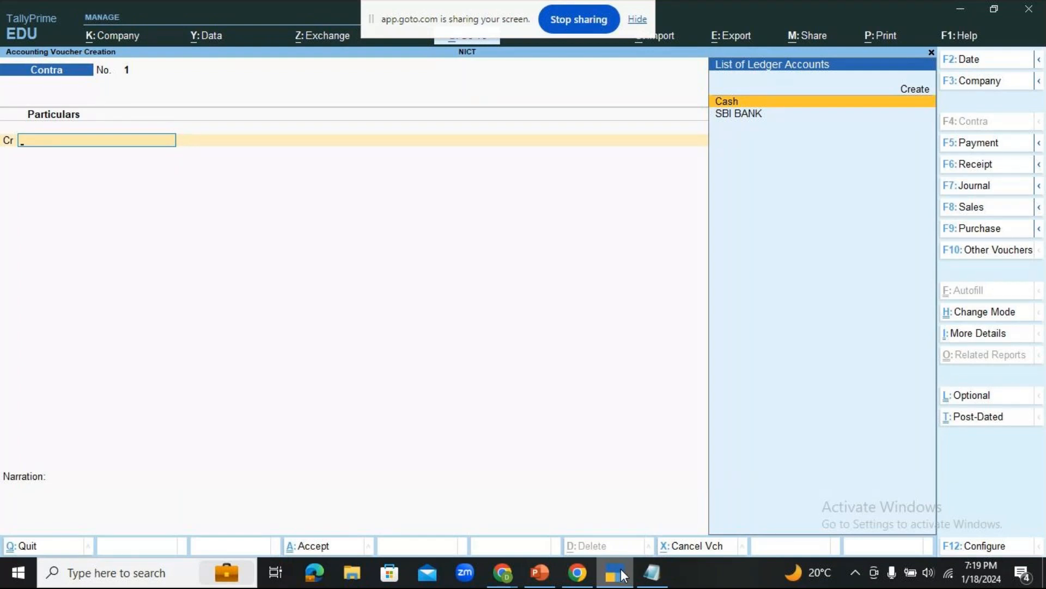
Review the Contra voucher configuration options twice, accepting them without edits
key(F12)
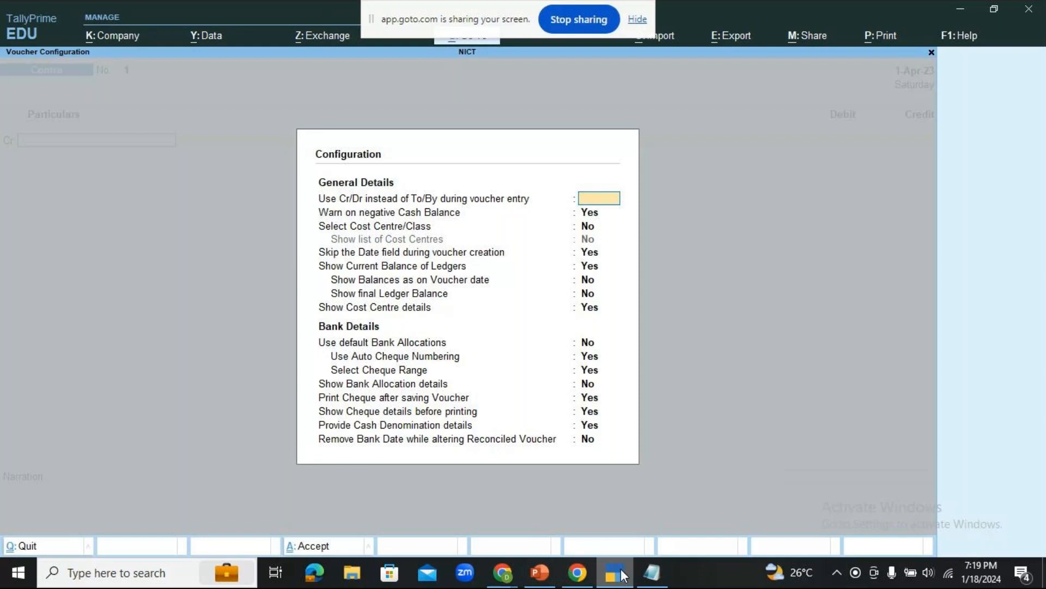
key(ctrl+a)
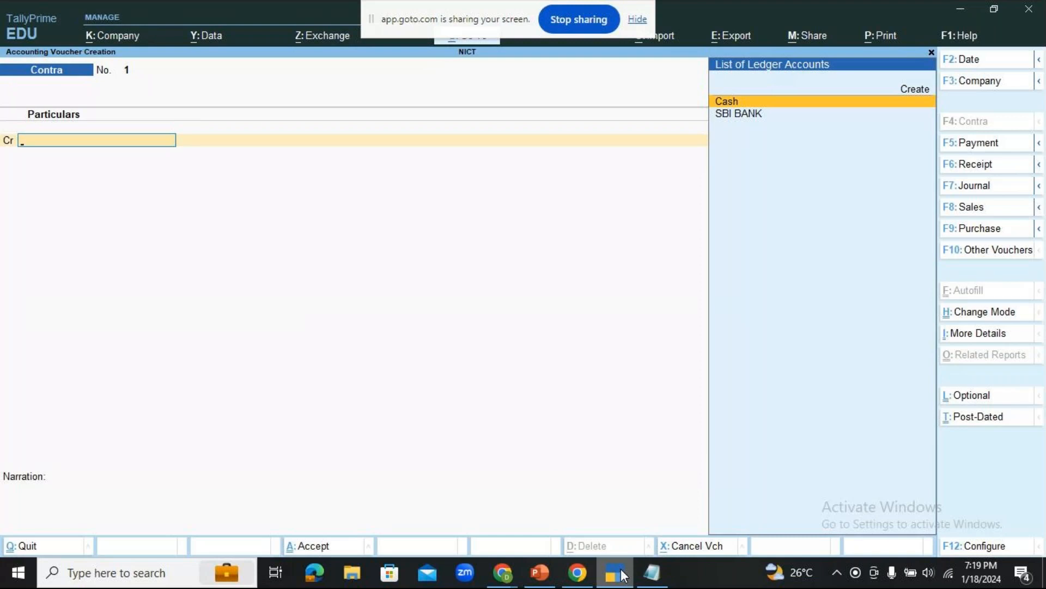
key(F12)
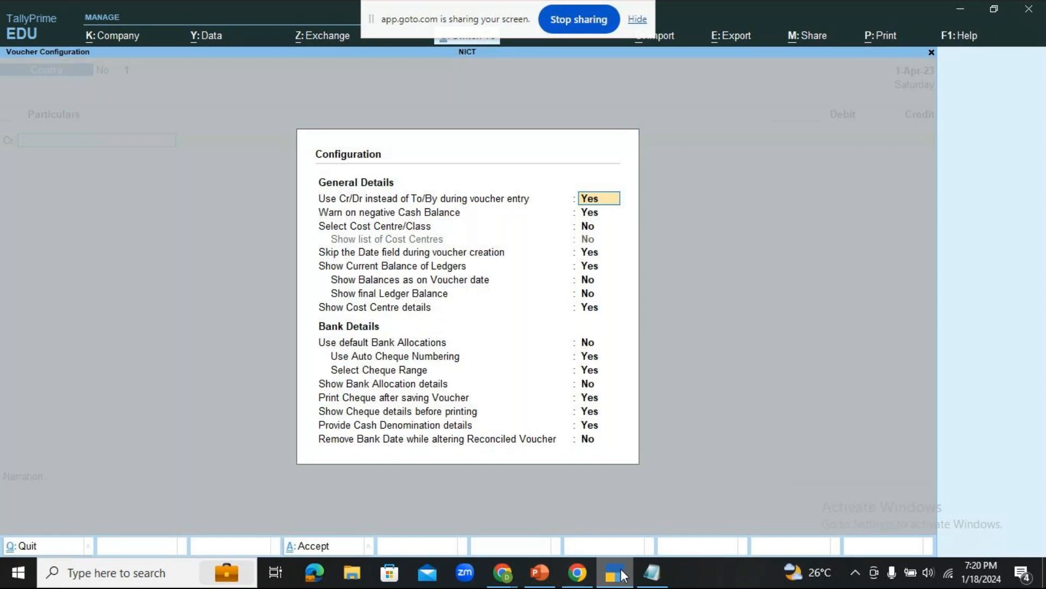
key(ctrl+a)
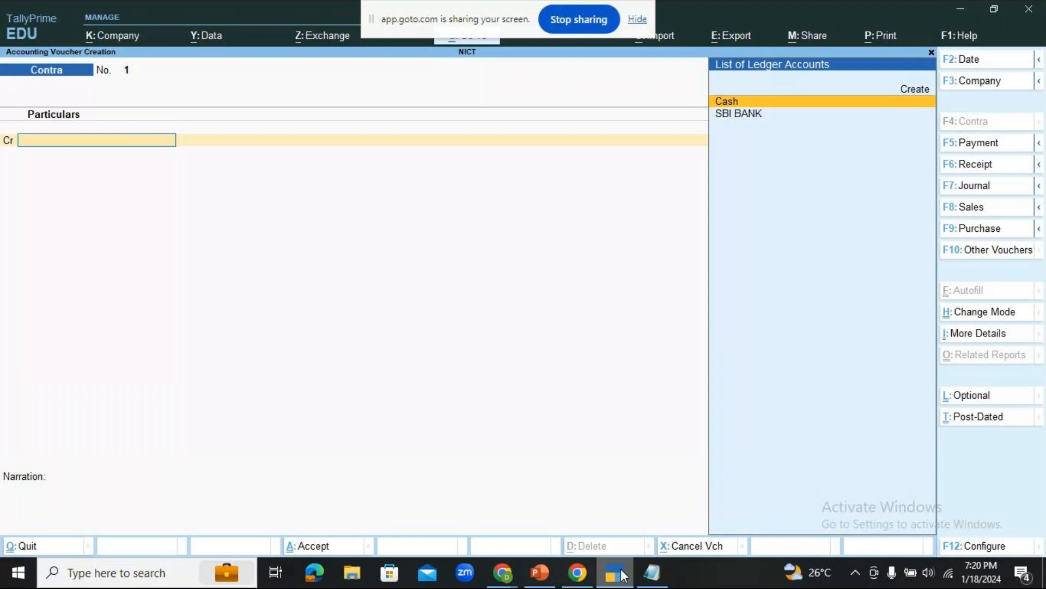
Set the Contra voucher's entry mode to Double Entry
key(ctrl)
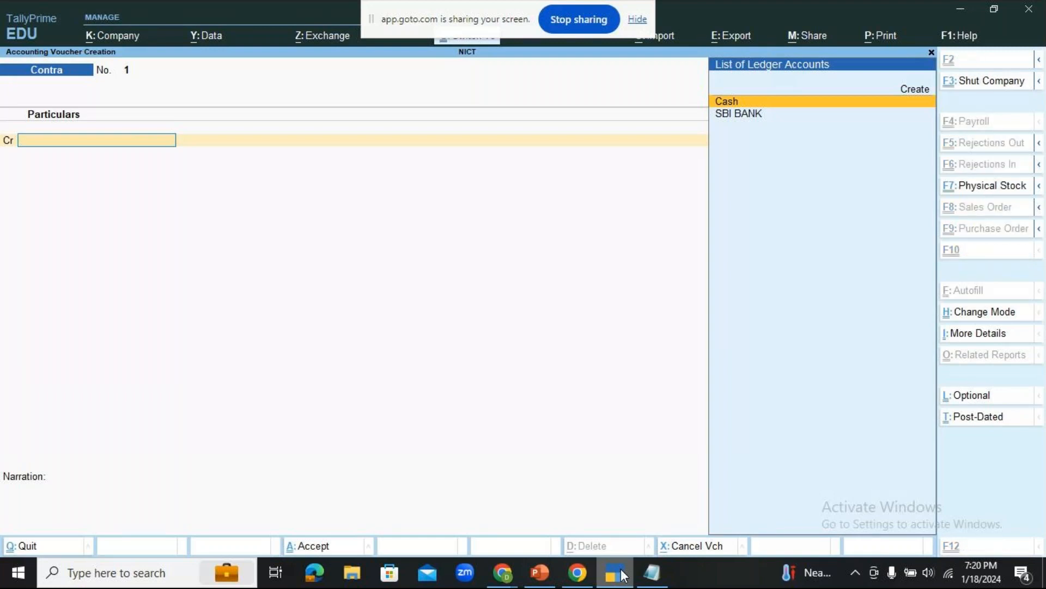
key(ctrl+h)
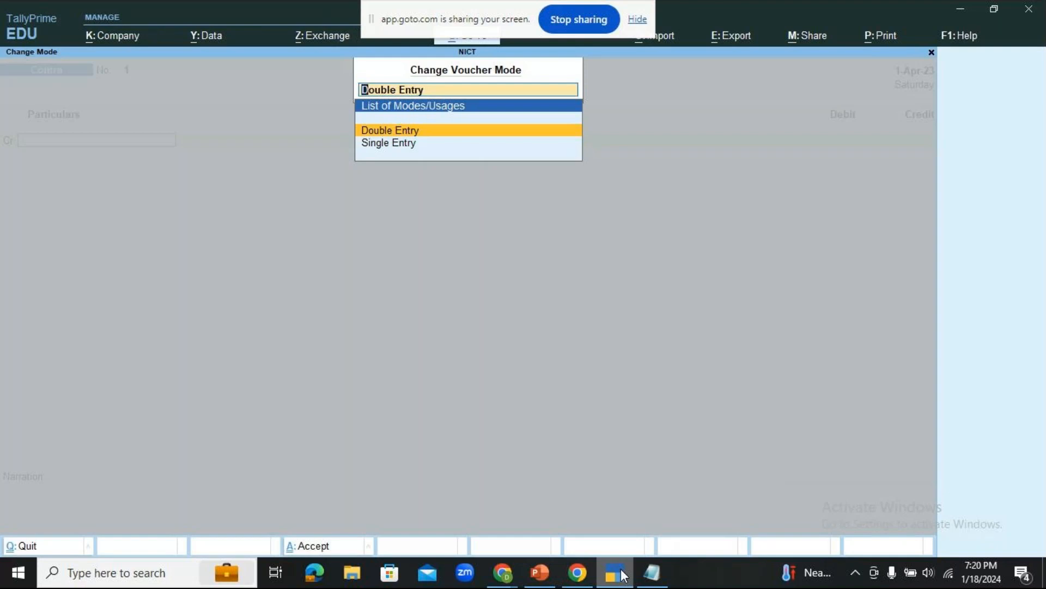
key(Return)
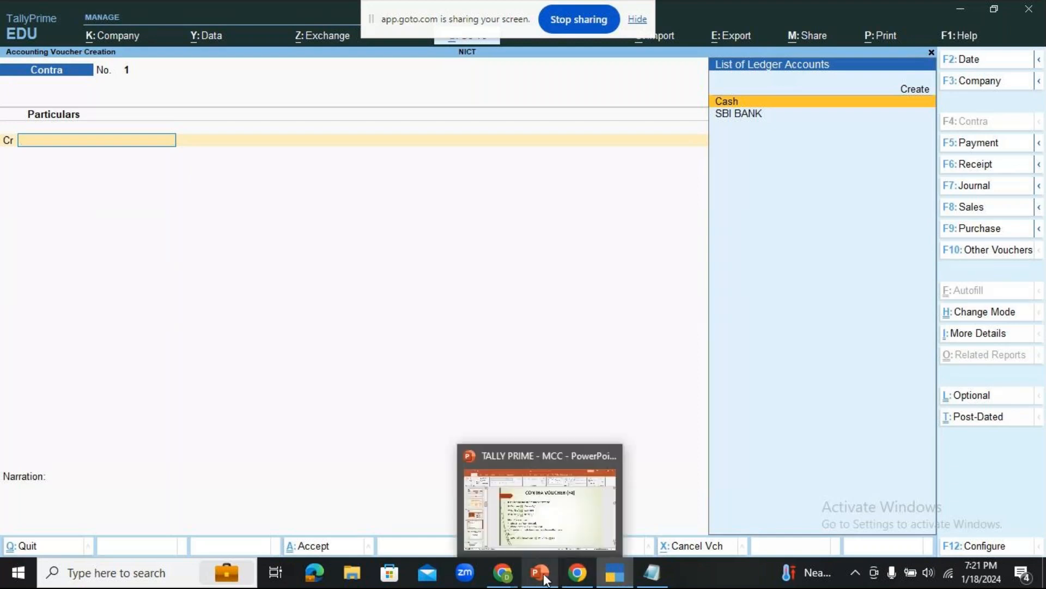
Read the participants' new replies in the GoTo meeting chat and switch back to TallyPrime's Contra voucher
mouse_move(507, 581)
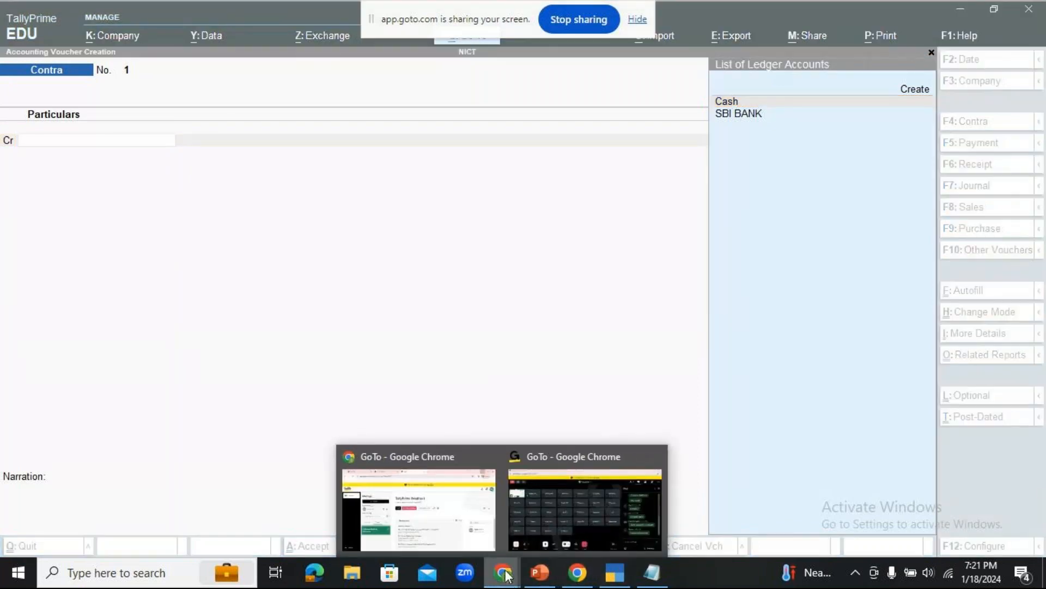
click(570, 499)
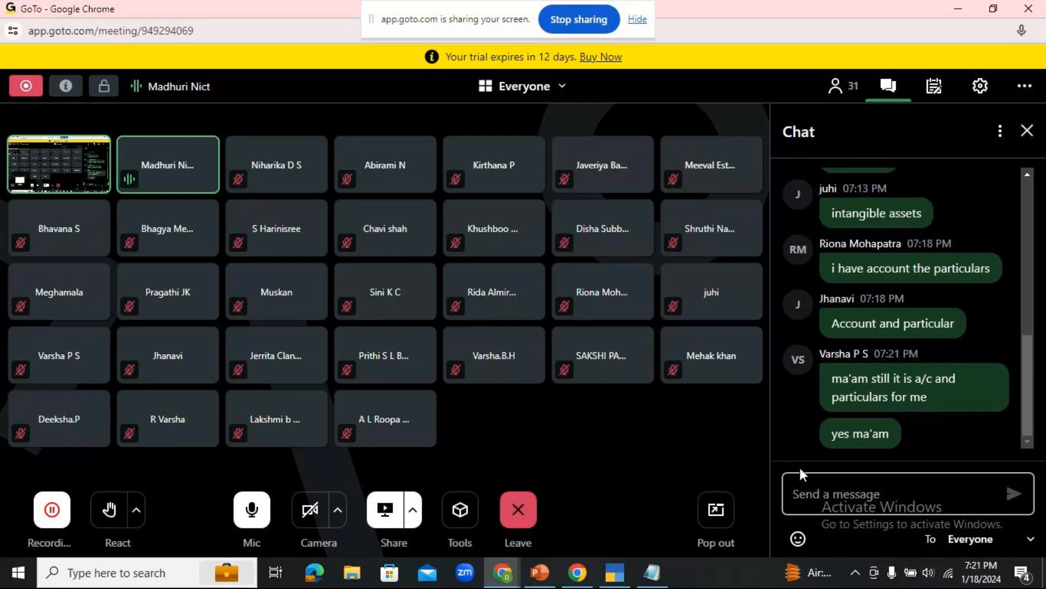
click(622, 572)
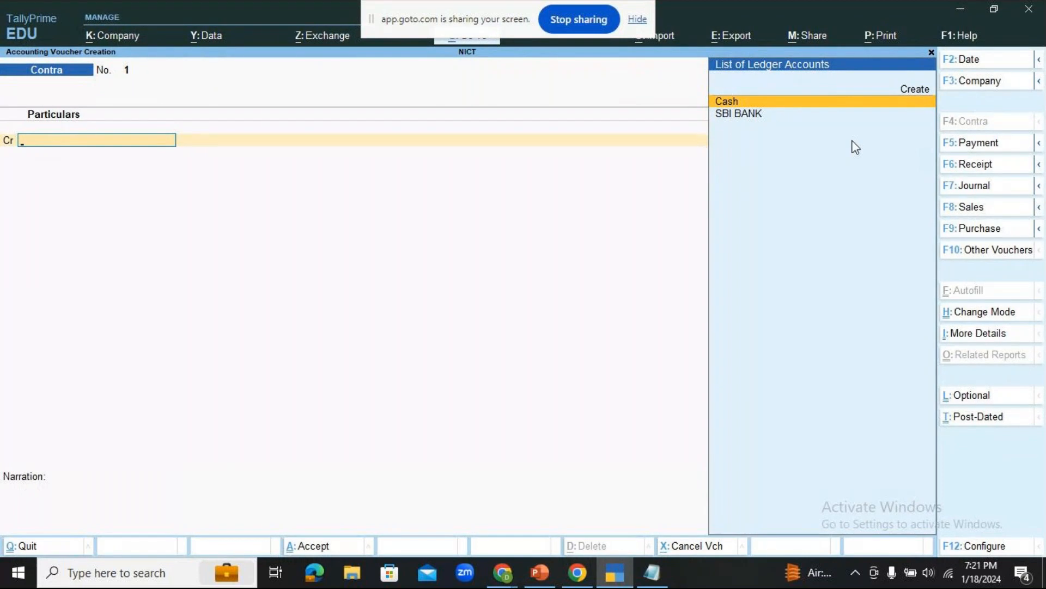
Read the latest participant messages in the GoTo meeting chat and return to the Contra voucher in TallyPrime
click(501, 573)
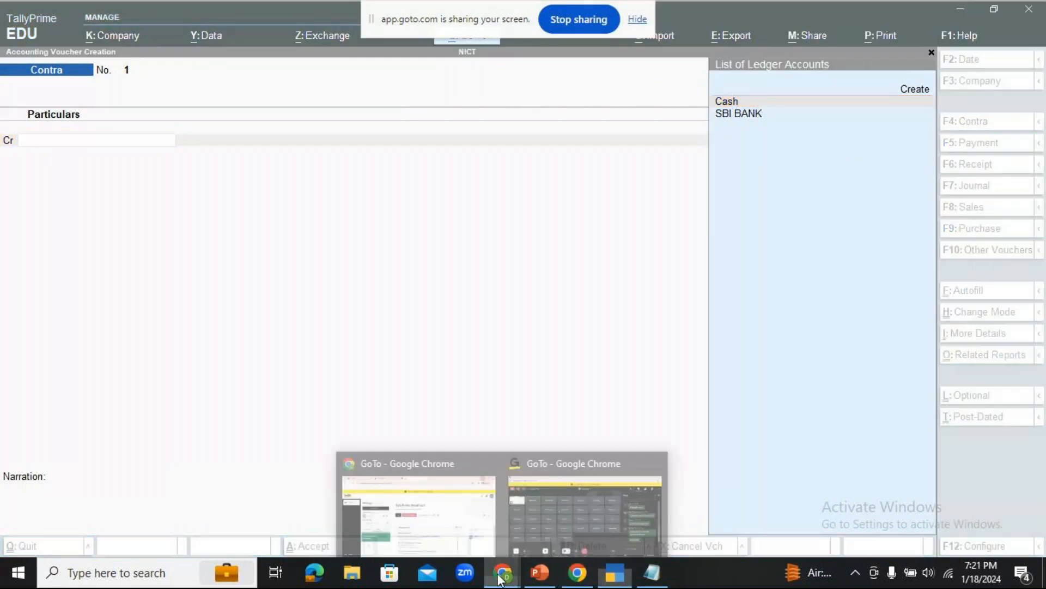
click(572, 512)
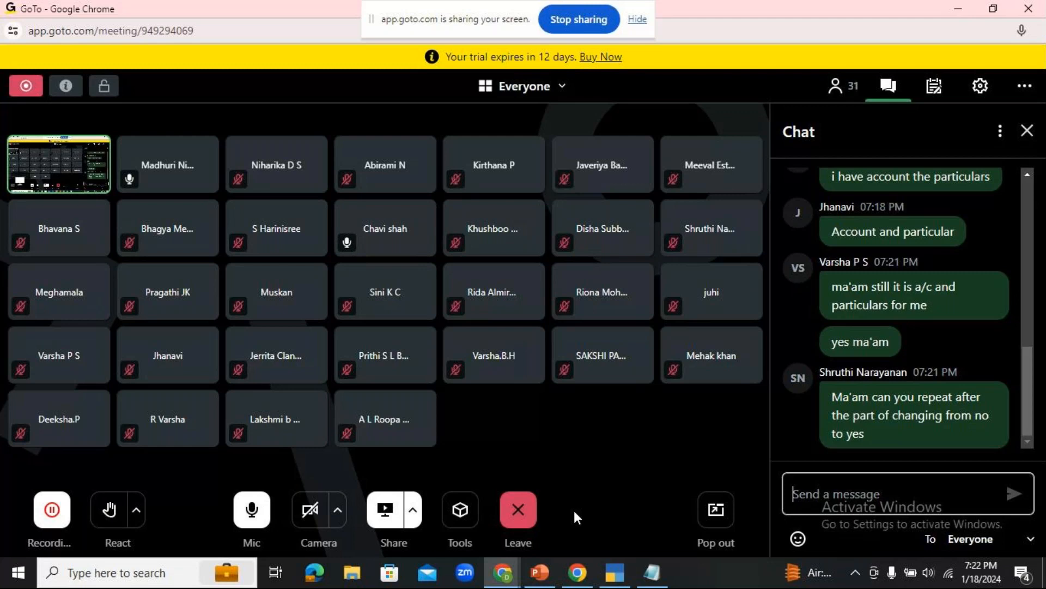
click(606, 577)
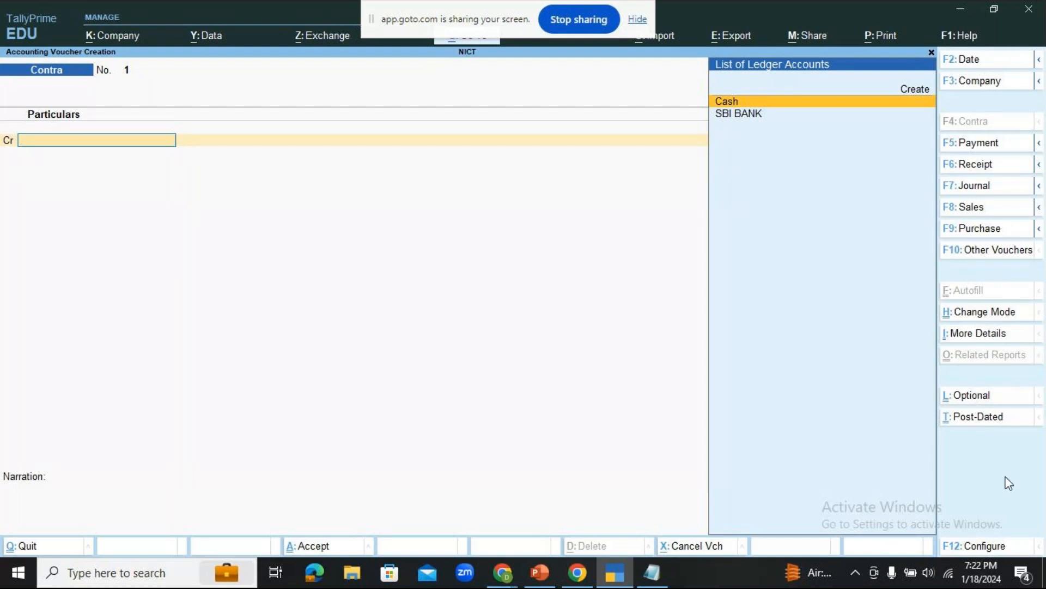
Review the Contra voucher configuration, accept it without edits, and select Double Entry as the voucher mode
click(987, 547)
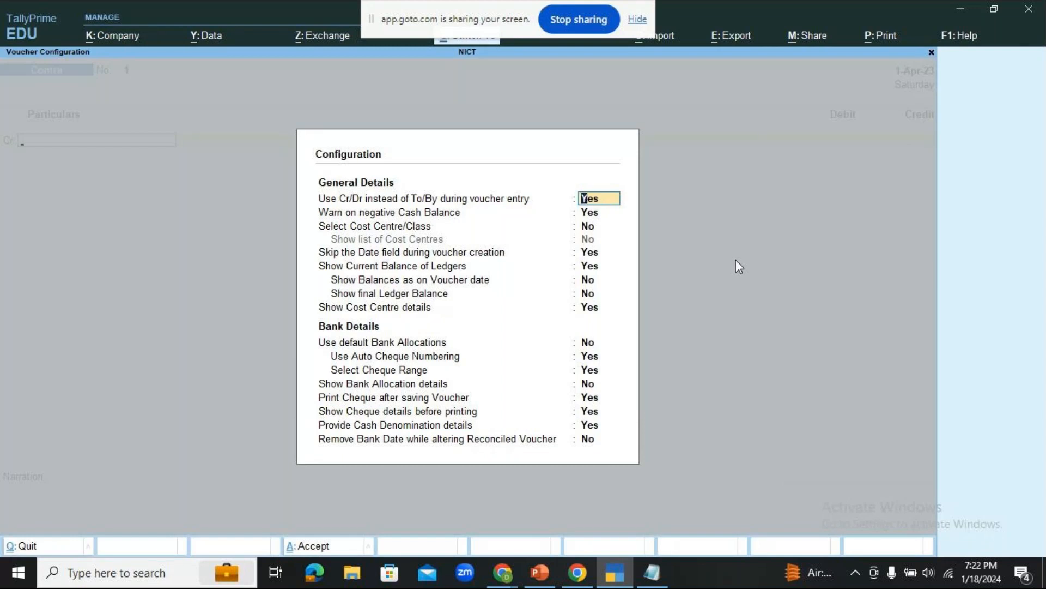
key(ctrl+a)
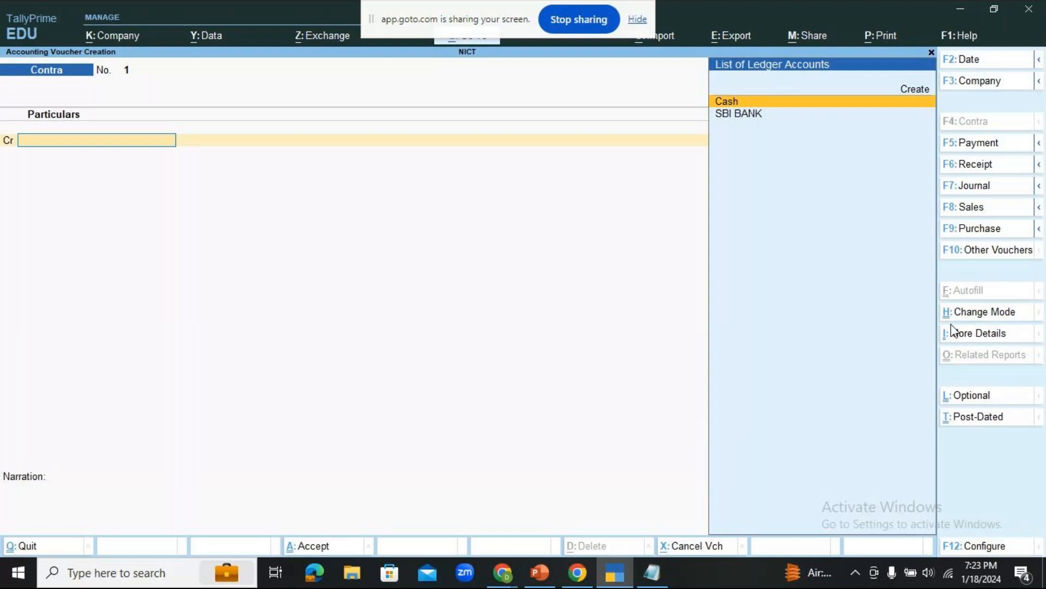
click(979, 316)
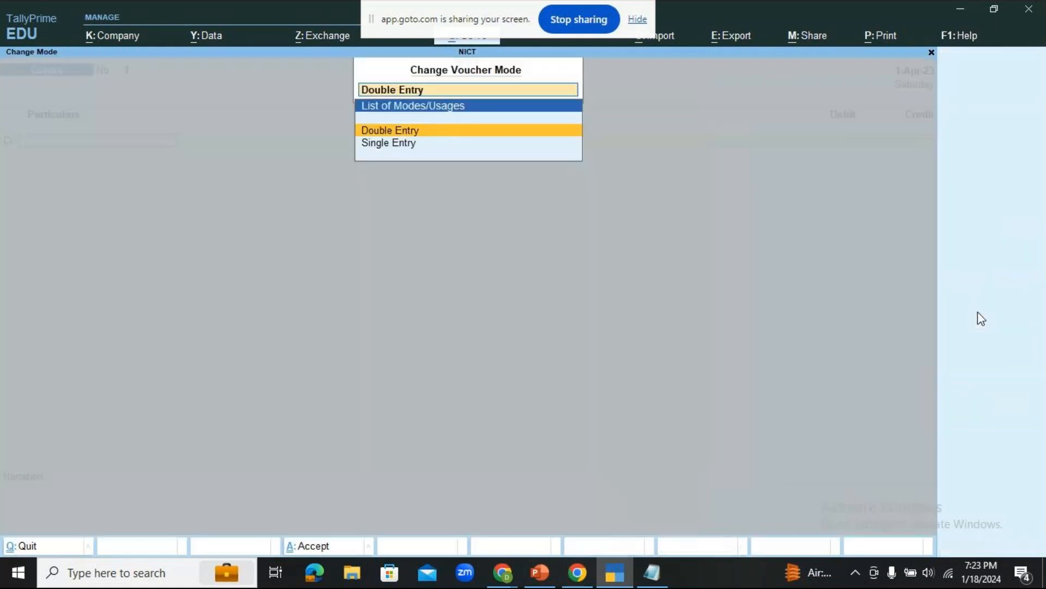
click(380, 133)
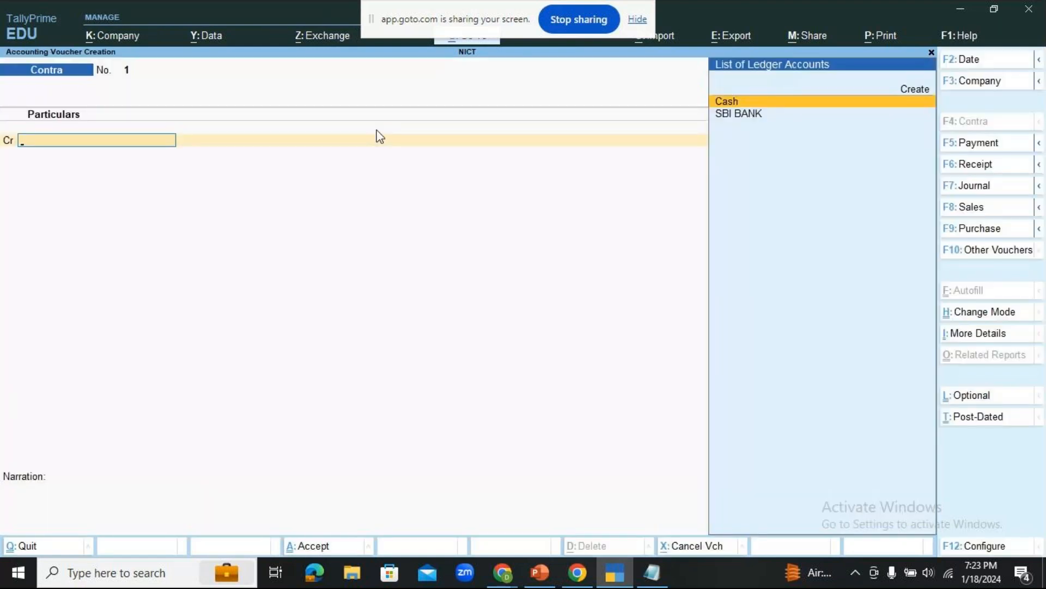
Check the GoTo meeting chat for participants' confirmations and switch back to TallyPrime
click(503, 571)
click(548, 511)
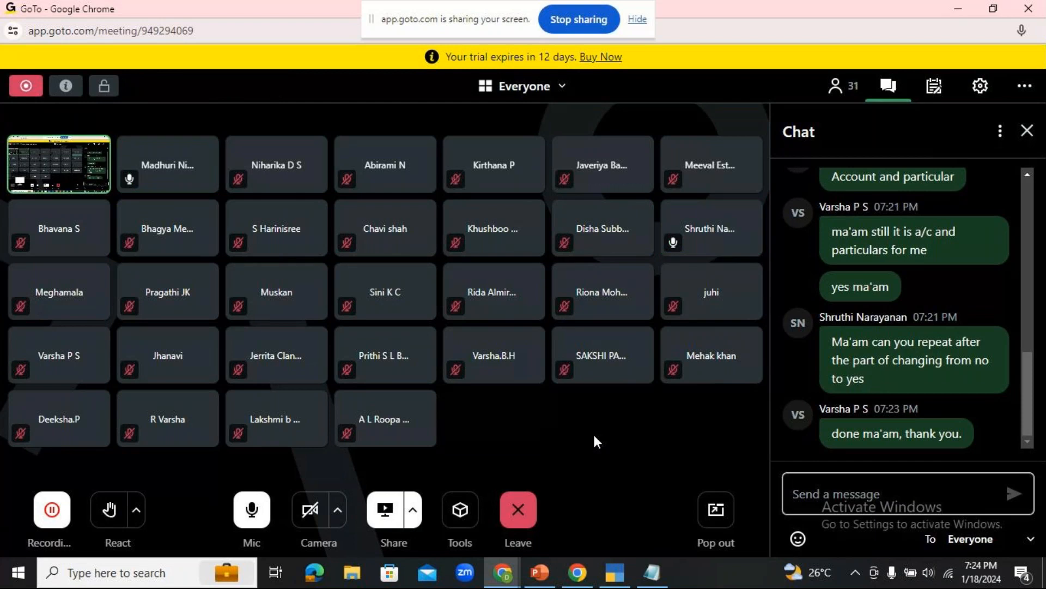
click(615, 572)
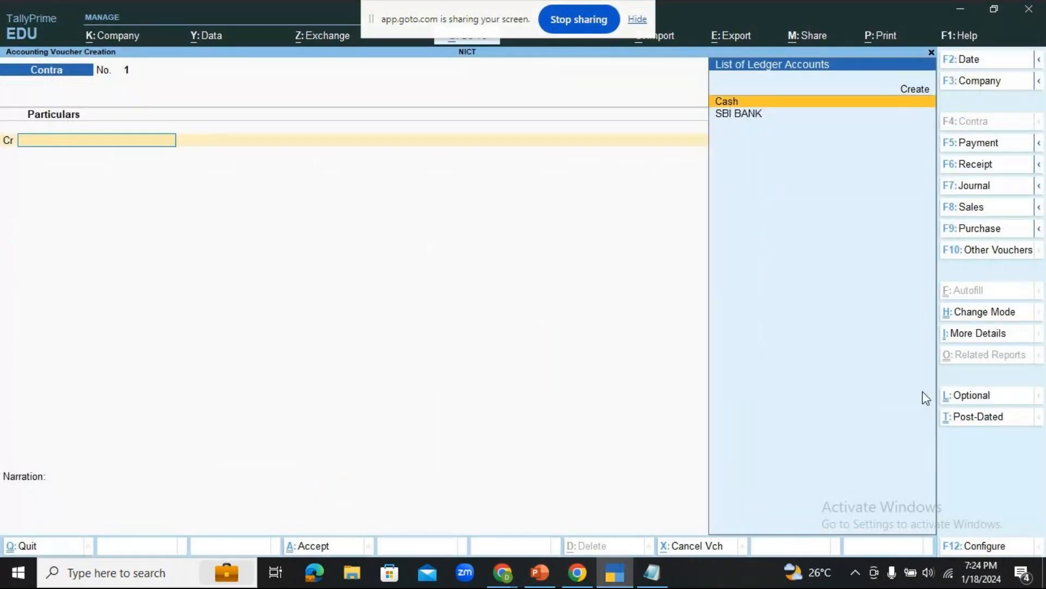
Select Double Entry again as the Contra voucher mode, check the GoTo meeting chat once more and return to TallyPrime
click(995, 316)
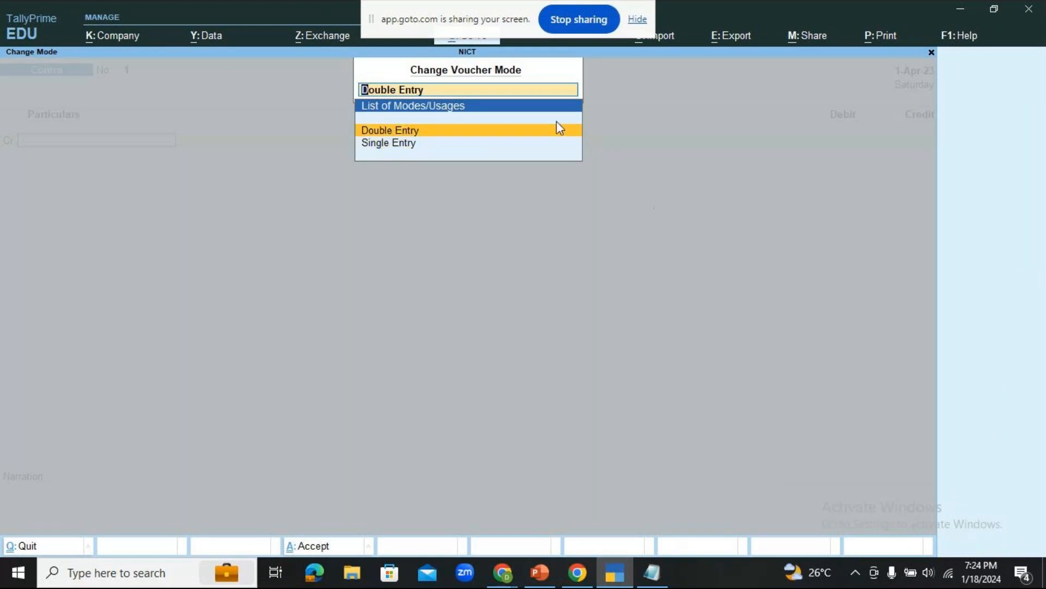
click(511, 136)
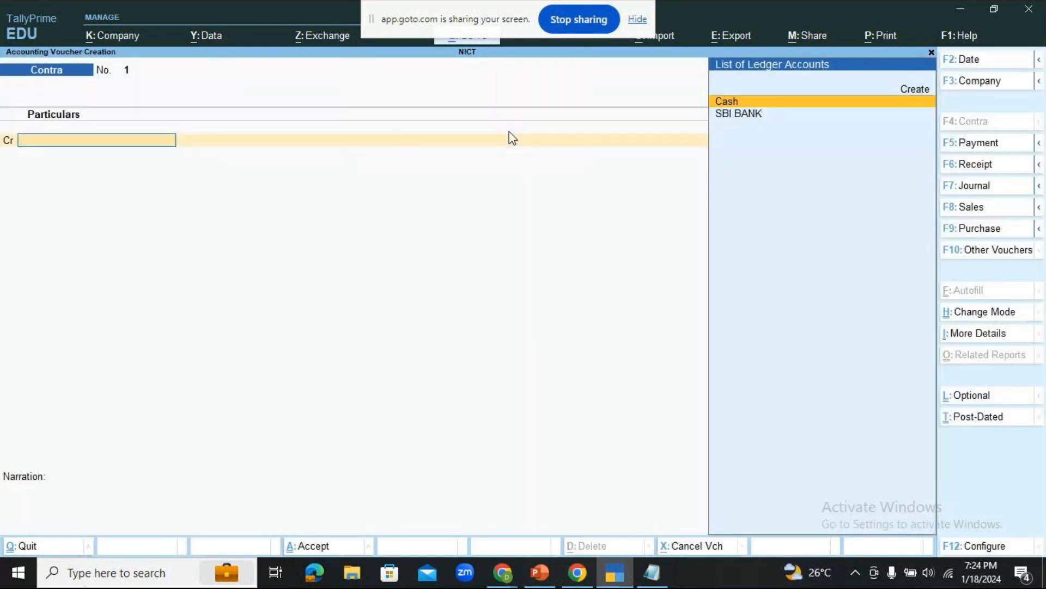
click(509, 581)
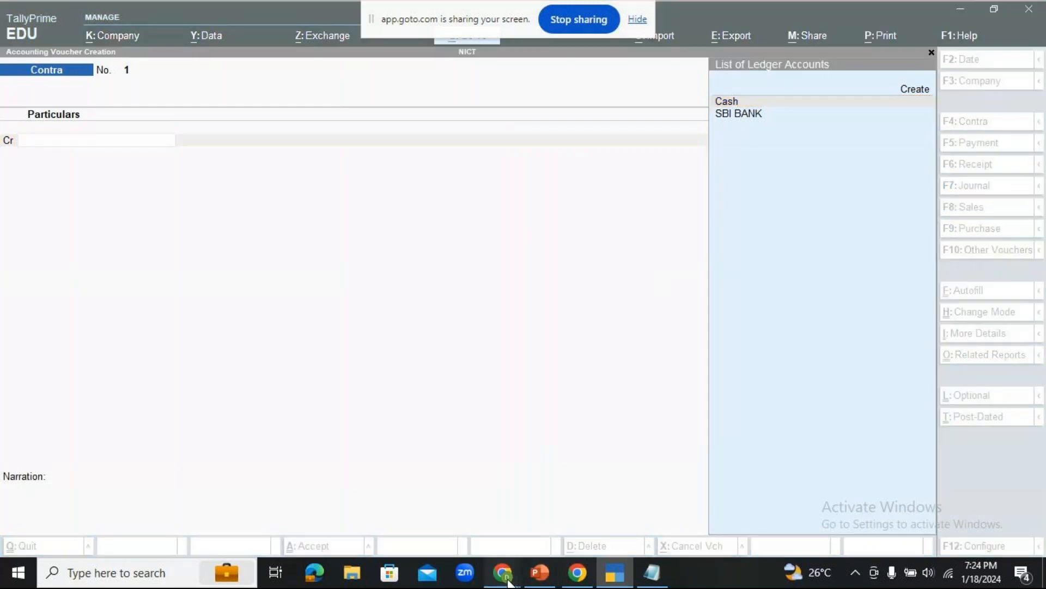
click(567, 496)
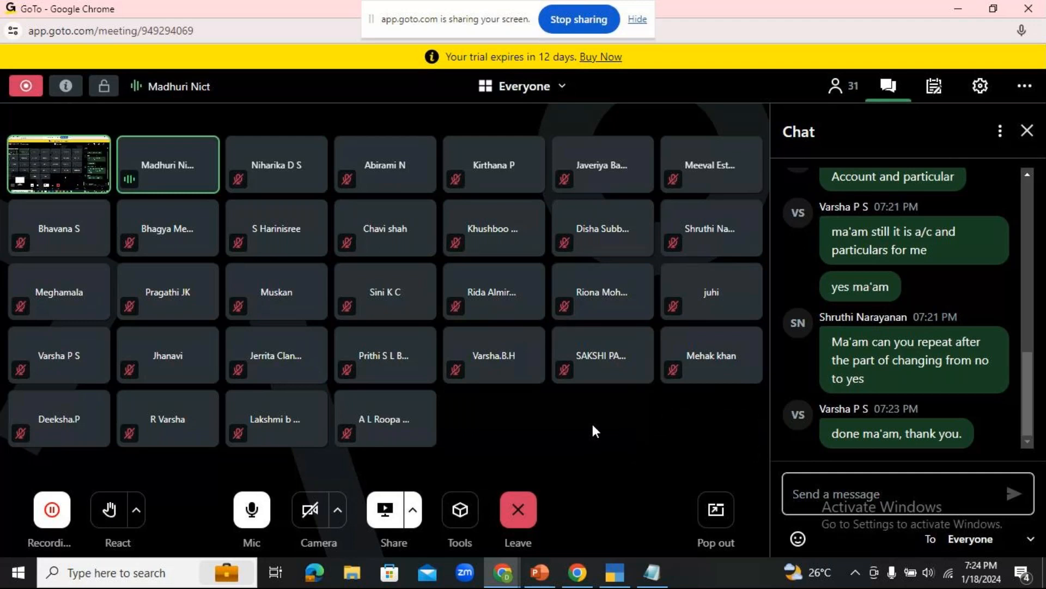
click(619, 573)
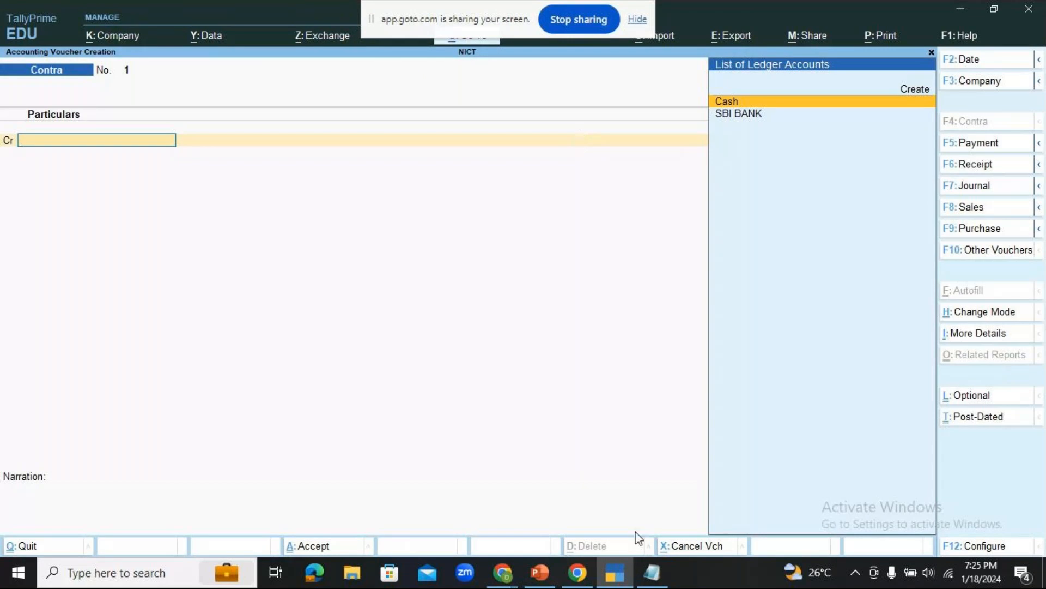
Switch to PowerPoint and show the slide with the Cr./Dr. syntax for practical exercises on Contra vouchers
click(538, 573)
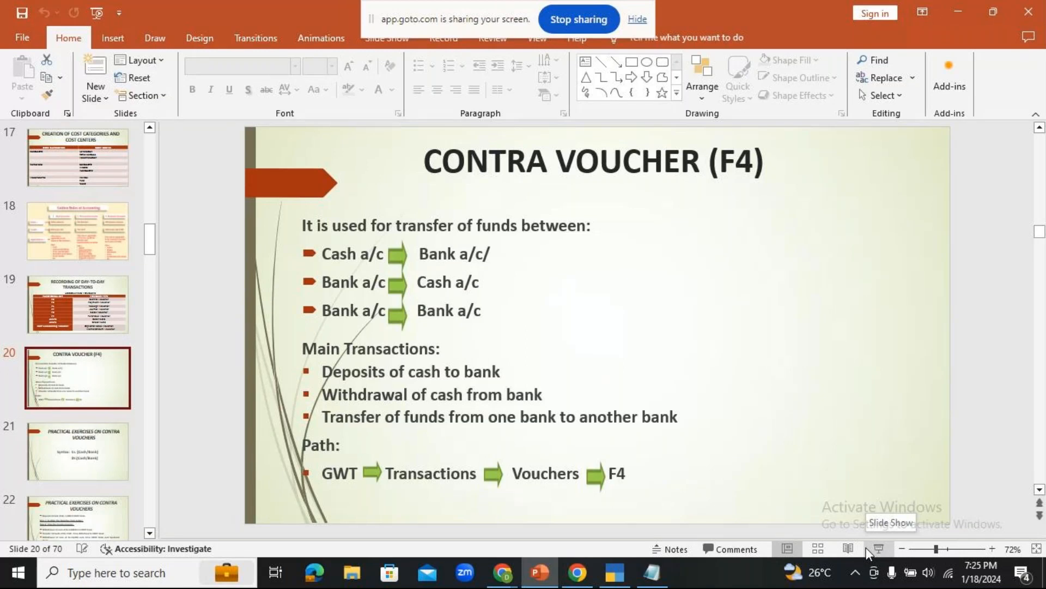
key(Down)
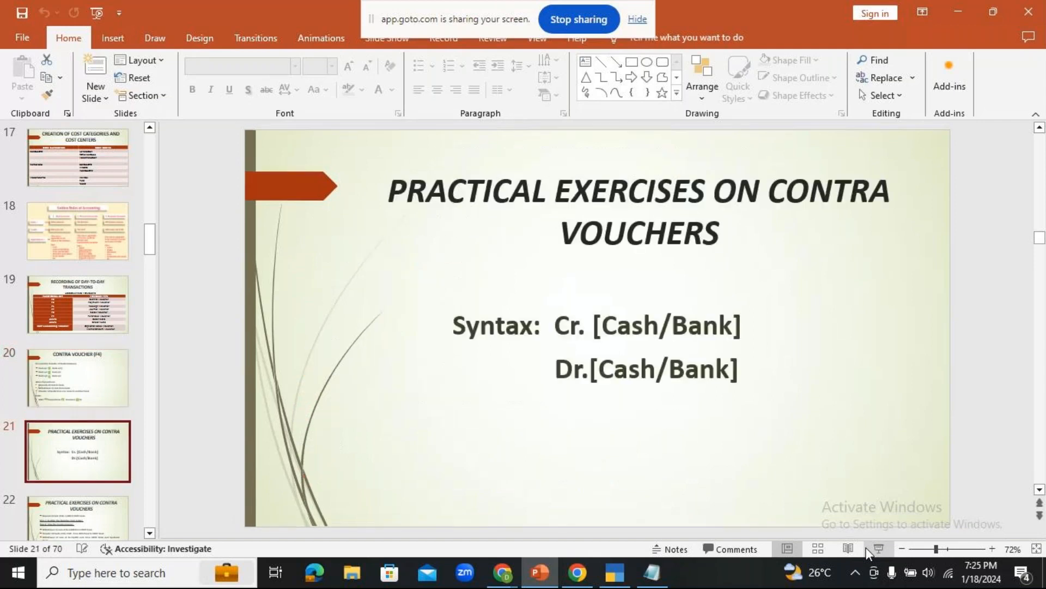
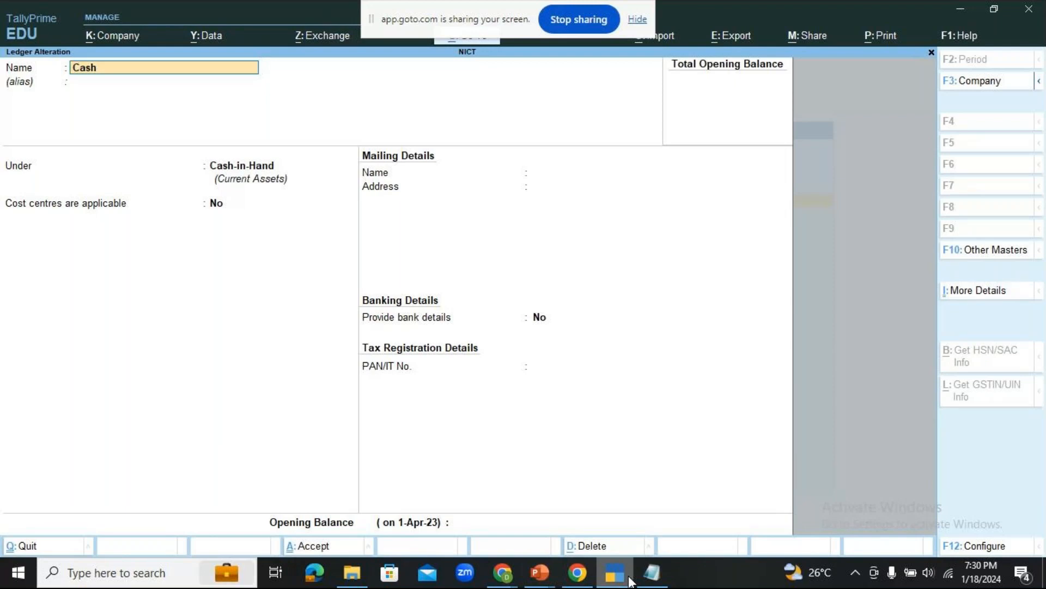
View the Contra voucher exercises in the TALLY PRIME-MCC 1 presentation, then return TallyPrime from the Cash ledger to the Gateway of Tally
click(540, 580)
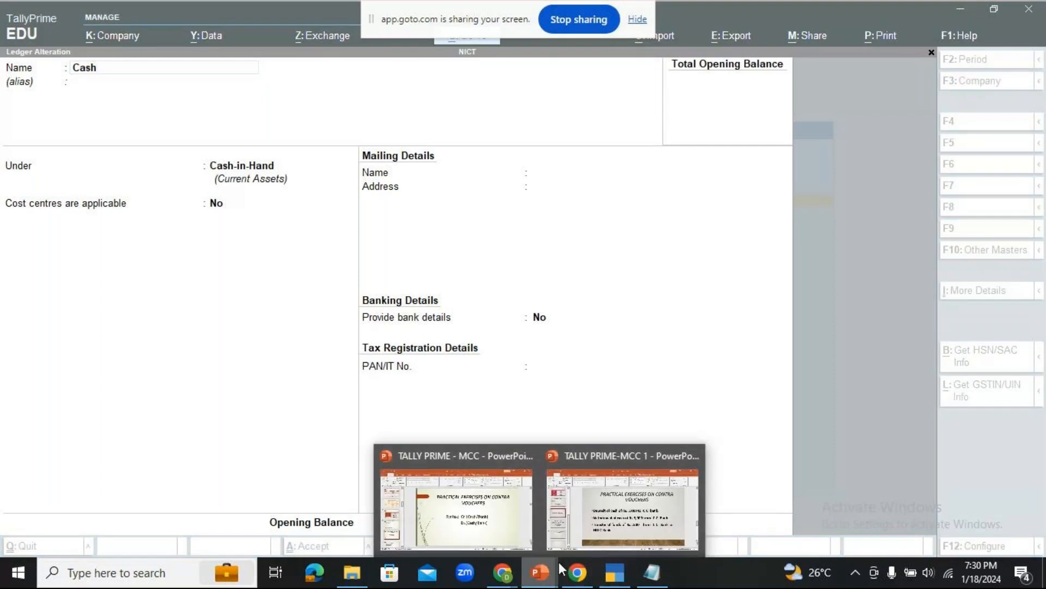
click(619, 512)
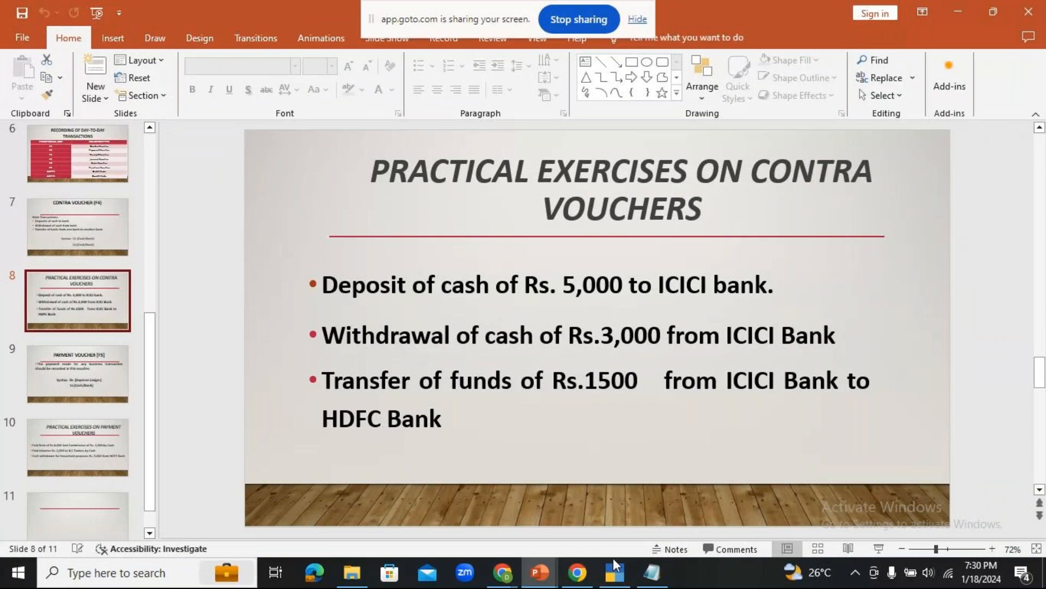
click(613, 572)
key(Escape)
key(Escape)
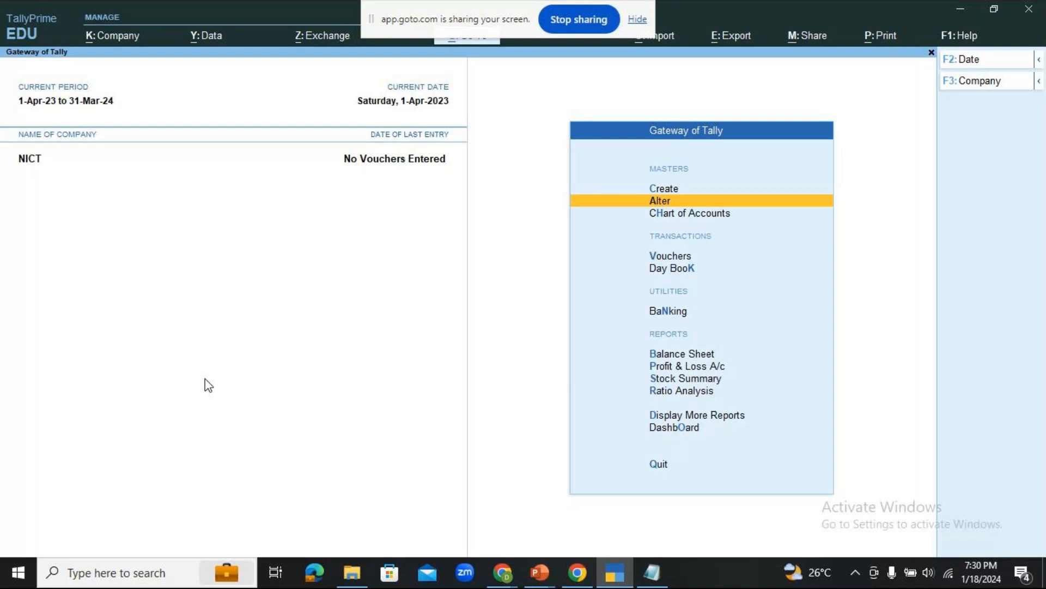
key(Return)
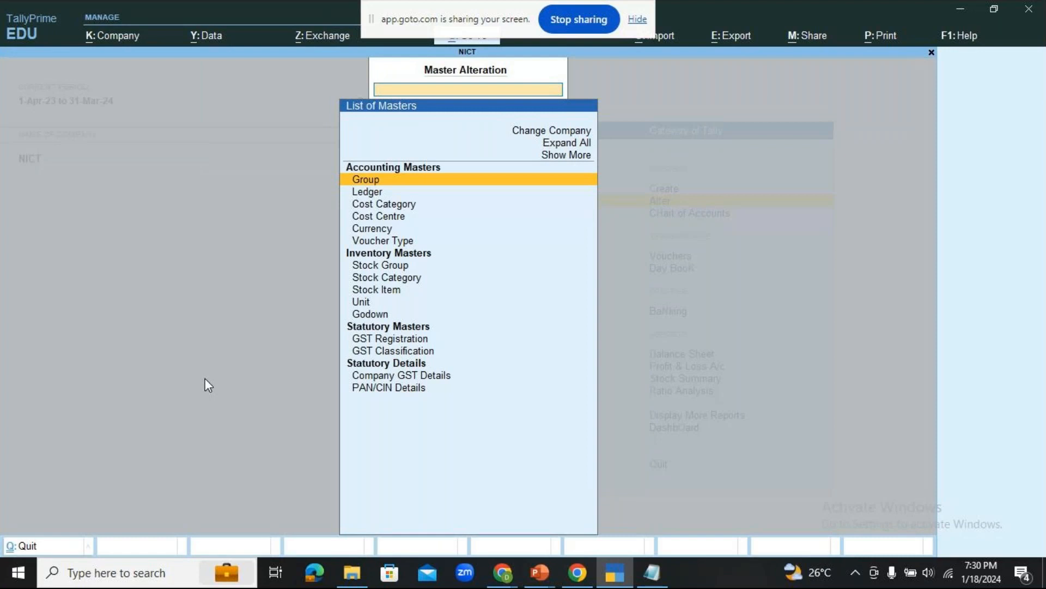
key(Down)
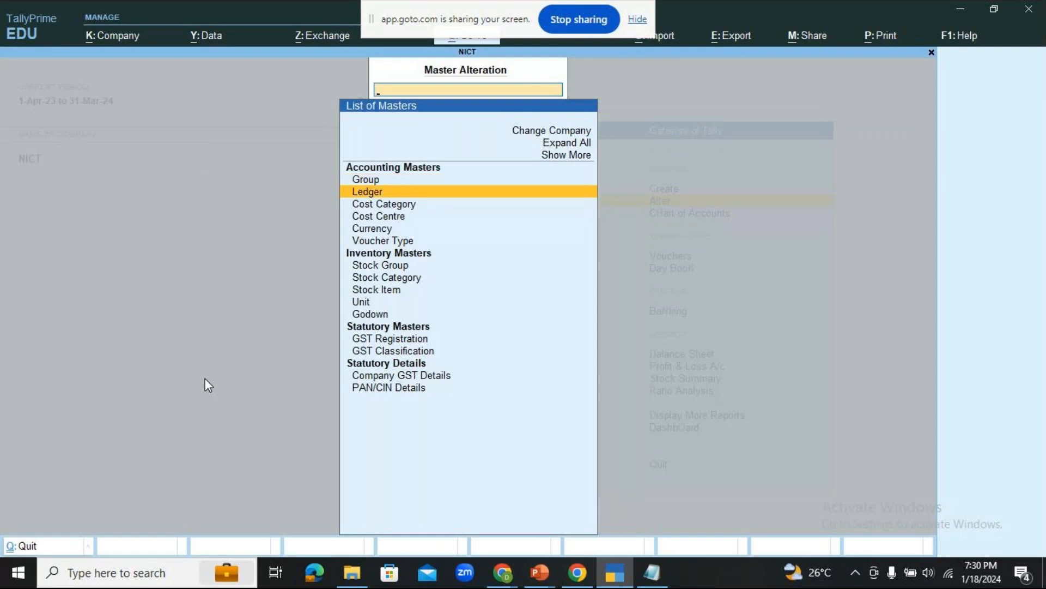
key(Return)
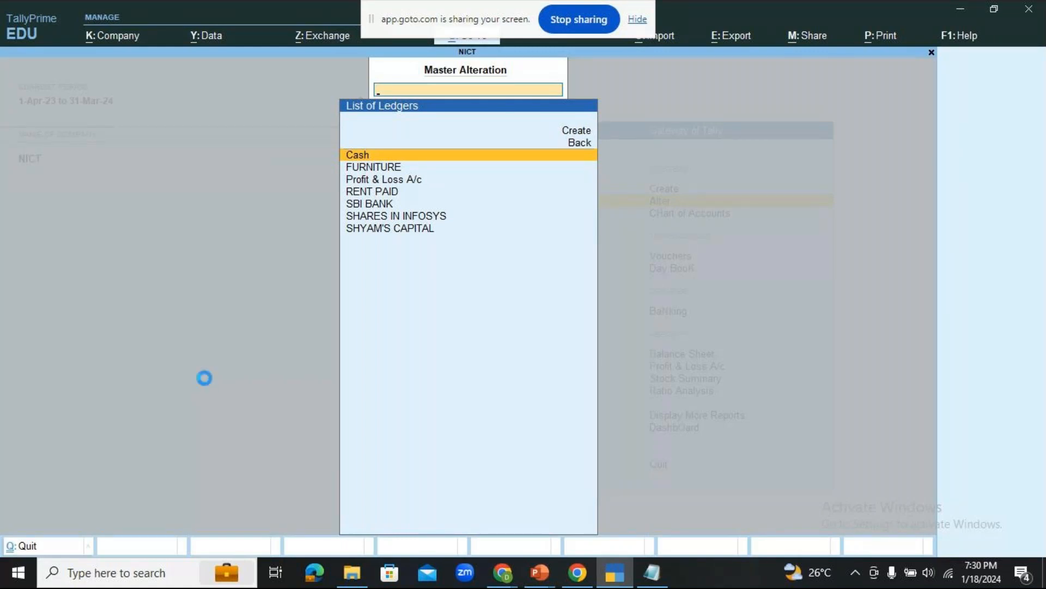
key(Return)
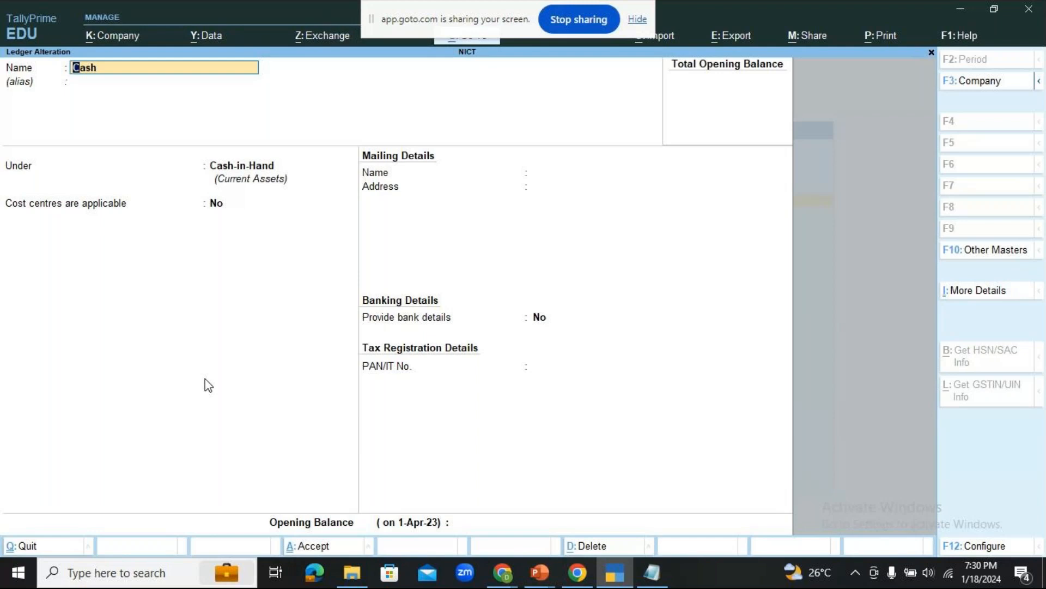
key(Escape)
key(y)
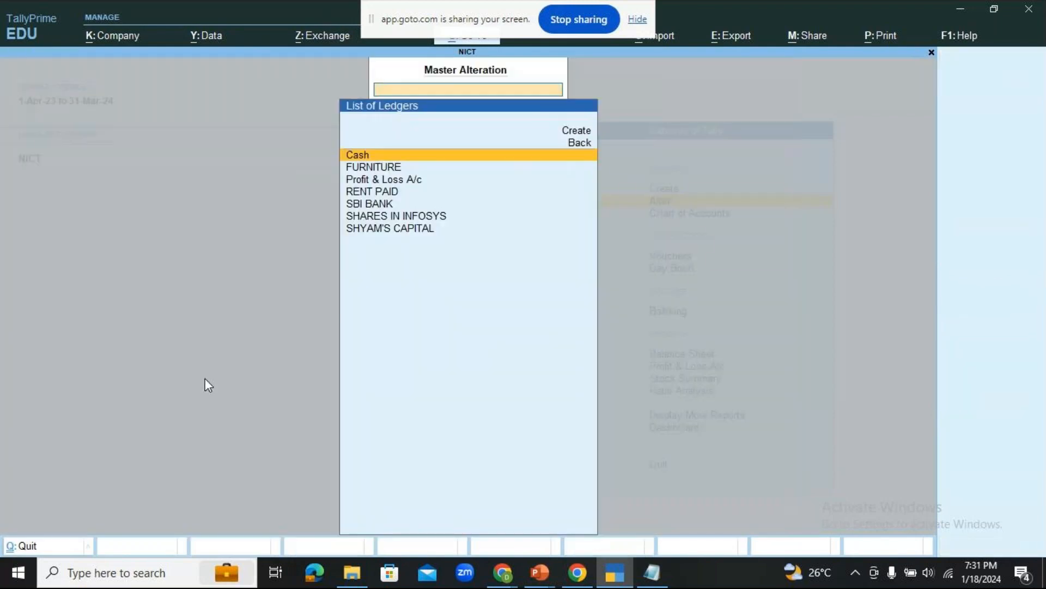
key(Escape)
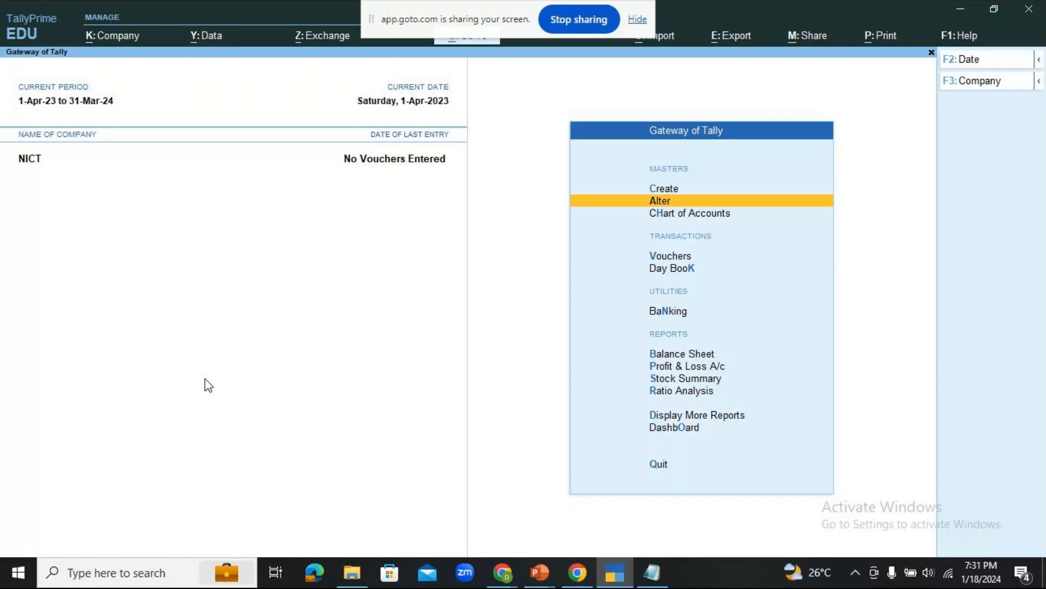
Open the Cash ledger for alteration from the Gateway of Tally
key(Return)
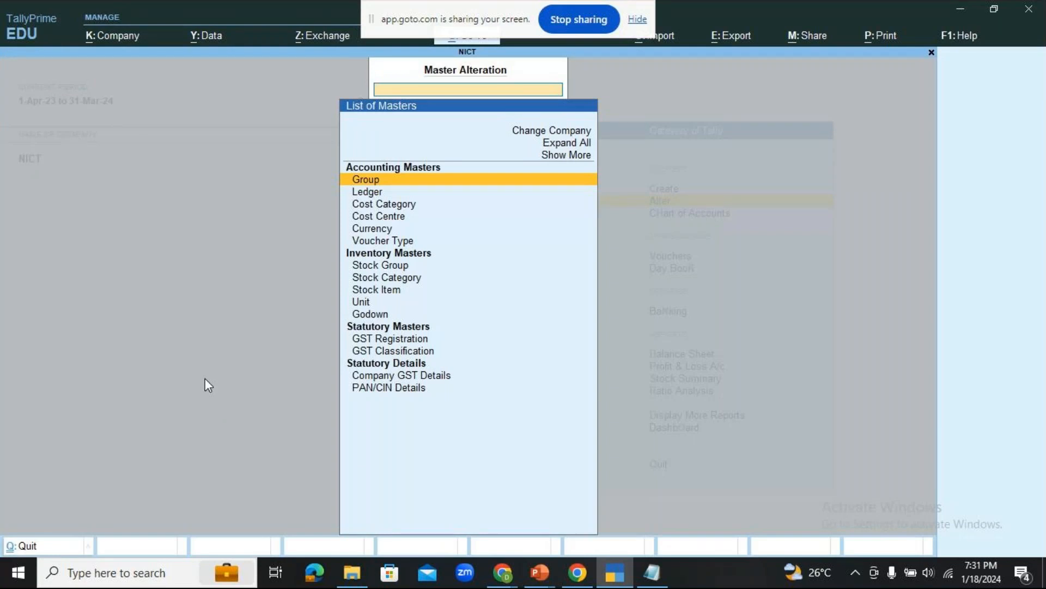
key(Down)
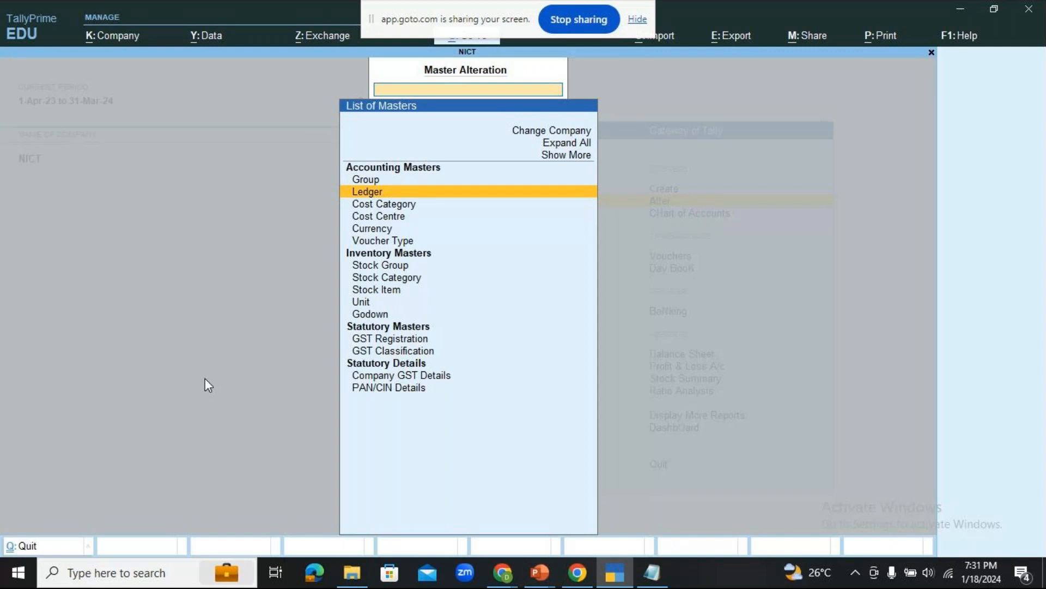
key(Return)
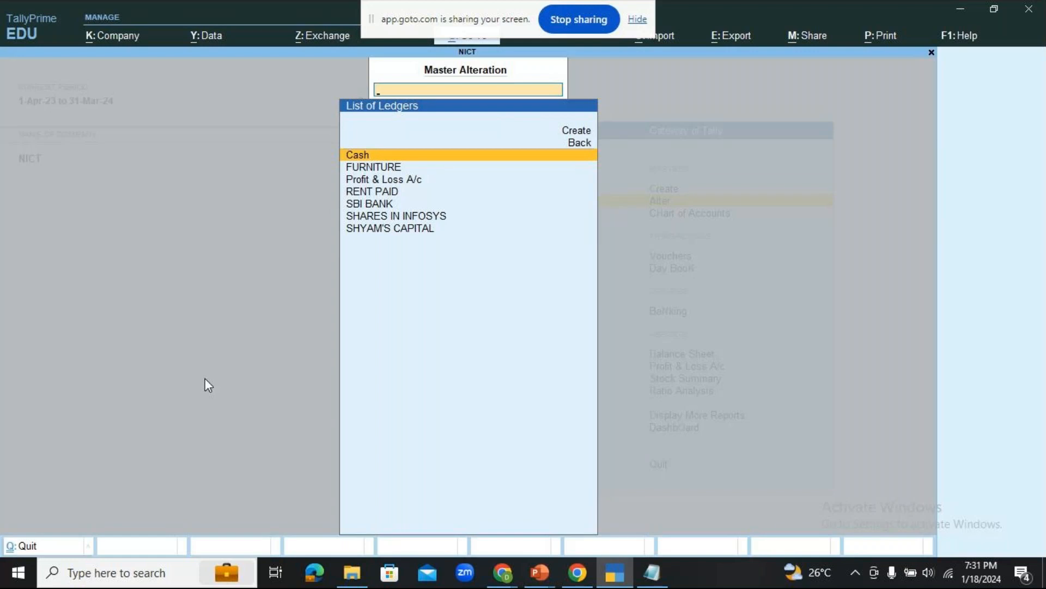
key(Return)
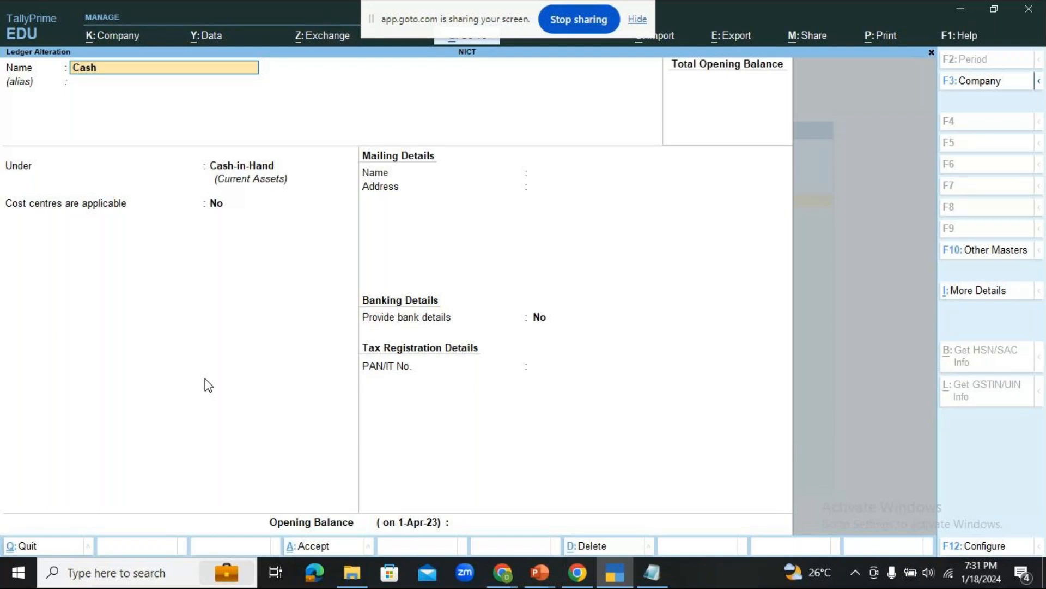
Keep the Cash ledger's name and blank alias, and retain Cash-in-Hand as its group
key(Return)
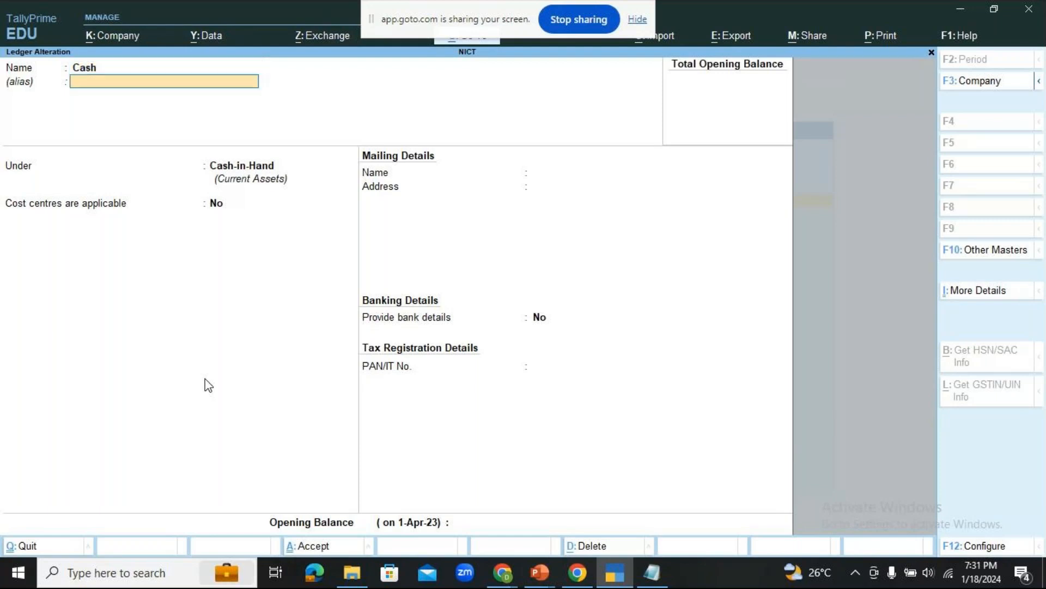
key(Return)
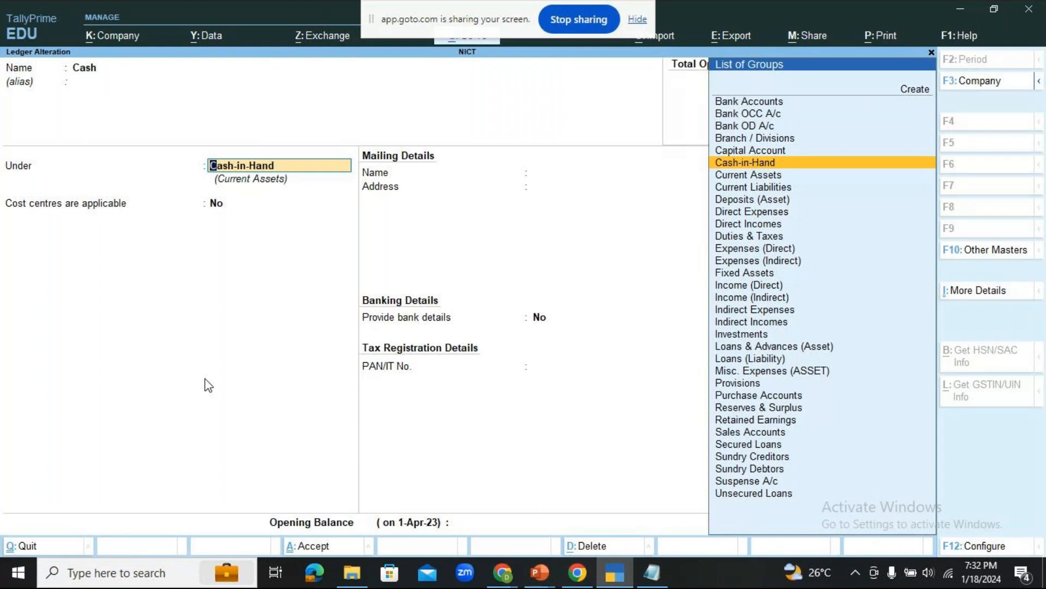
key(Up)
key(Down)
key(Down)
key(Up)
key(Return)
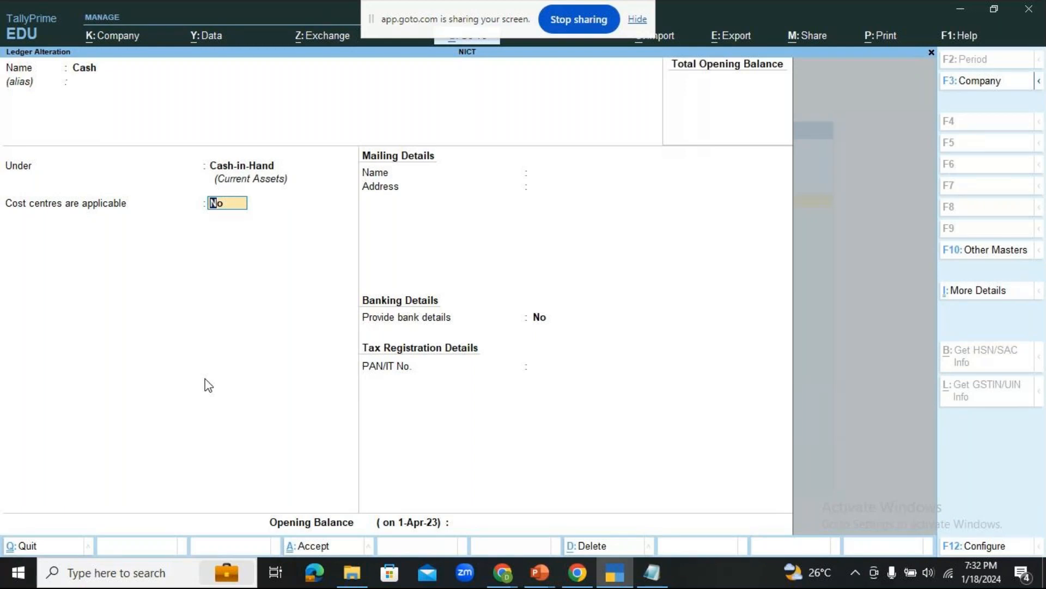
Leave cost centres and bank details at No and enter 5,00,000 as the Cash ledger's opening balance
key(Return)
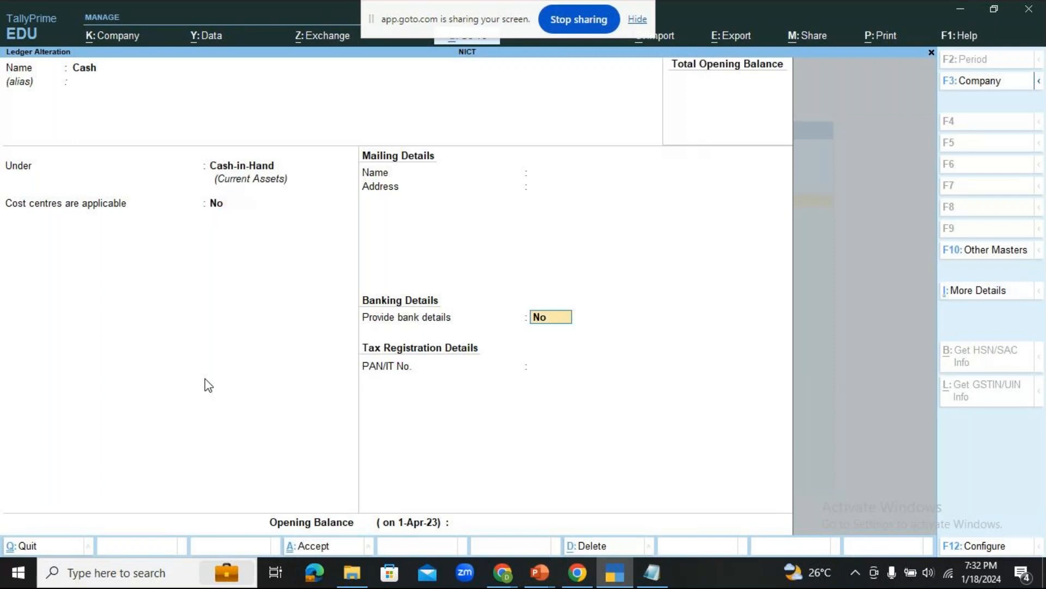
key(Return)
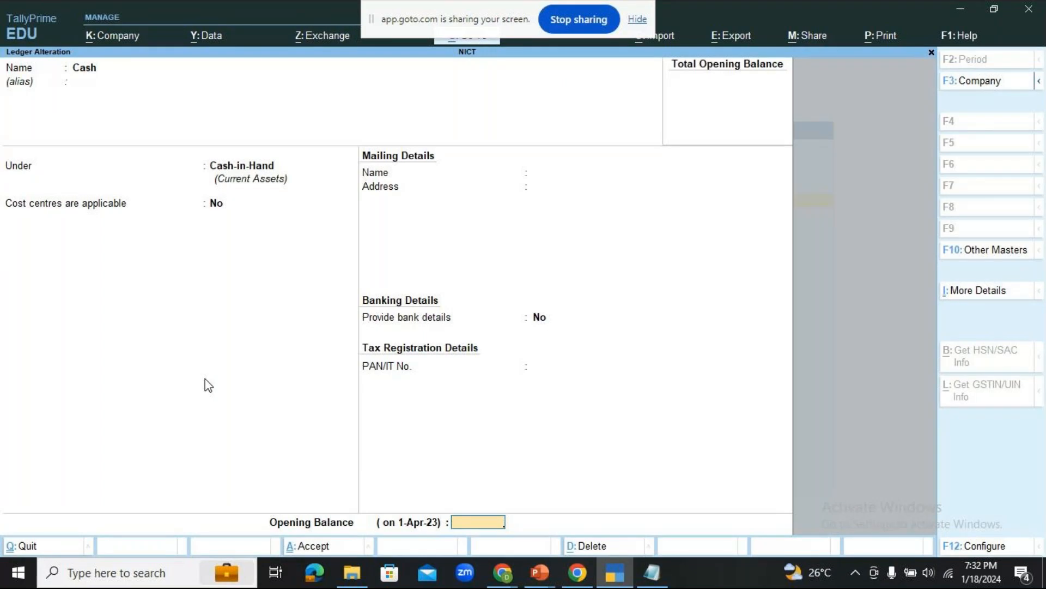
text(500000)
key(Return)
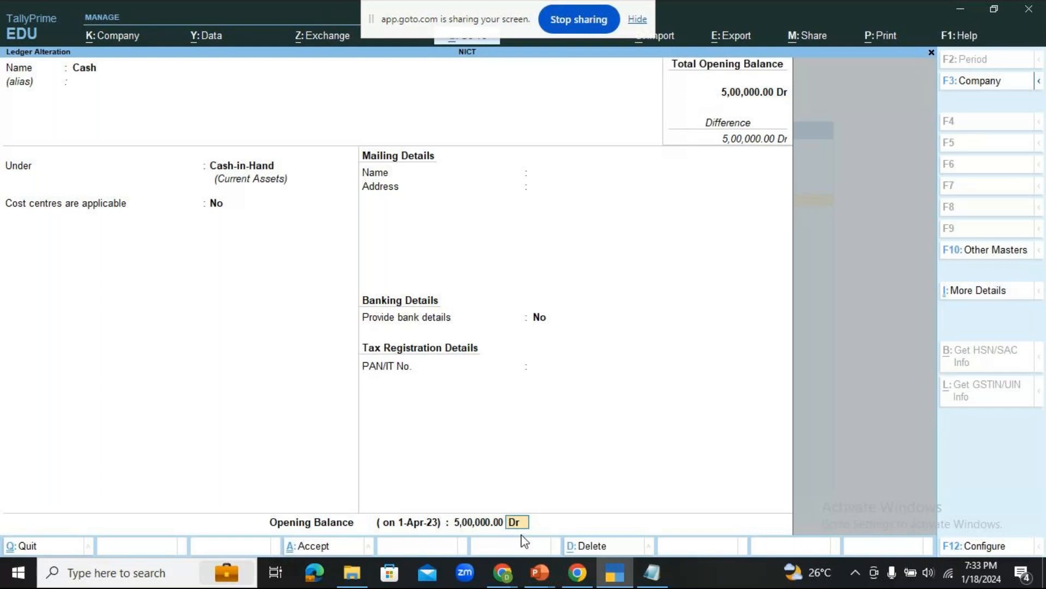
Switch to the GoTo meeting to check the participants and chat, then return to TallyPrime
mouse_move(543, 576)
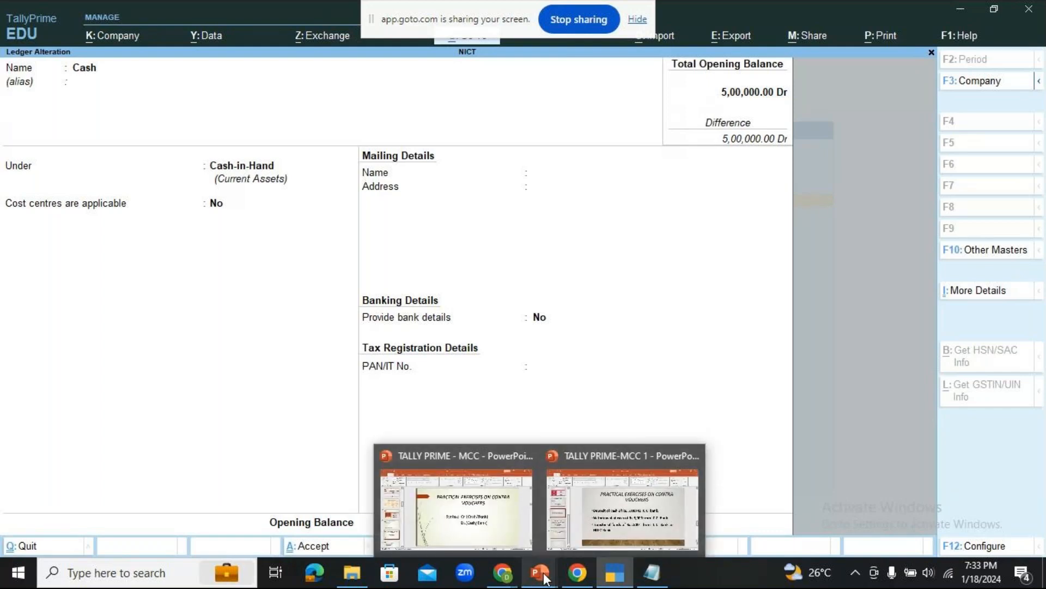
click(501, 577)
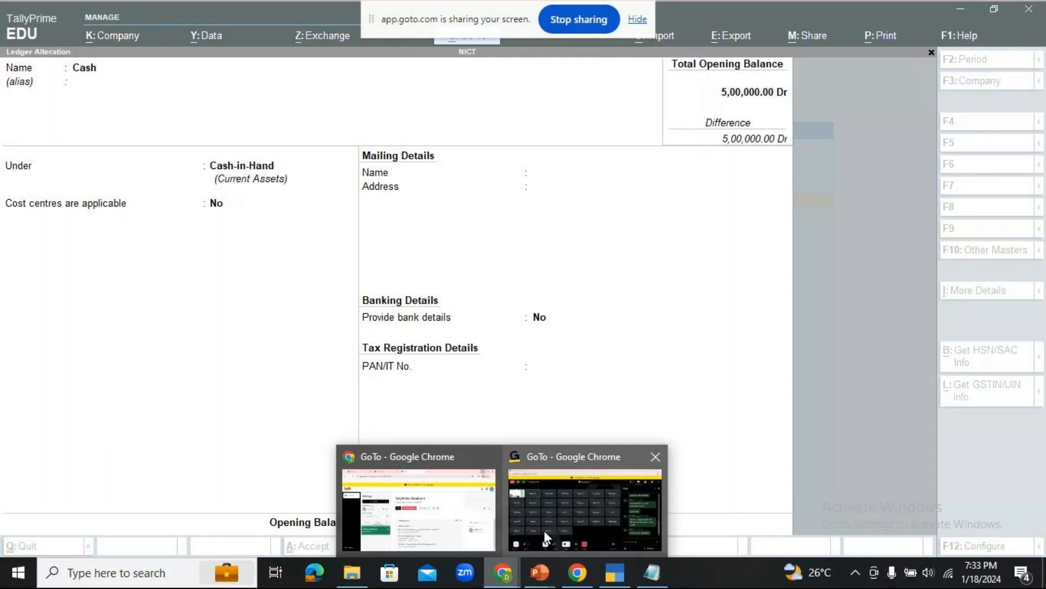
click(560, 510)
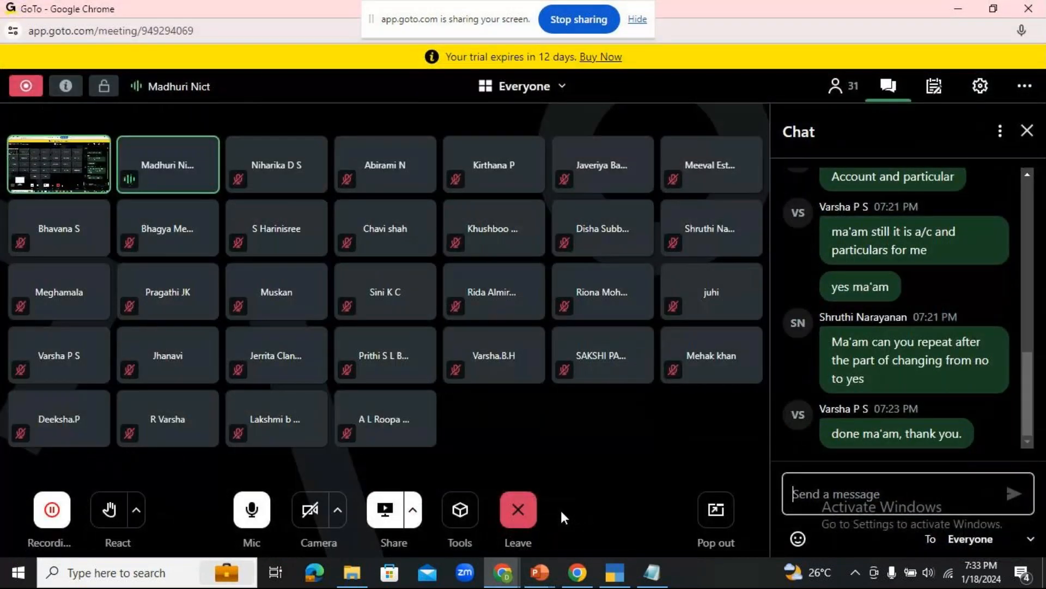
mouse_move(579, 577)
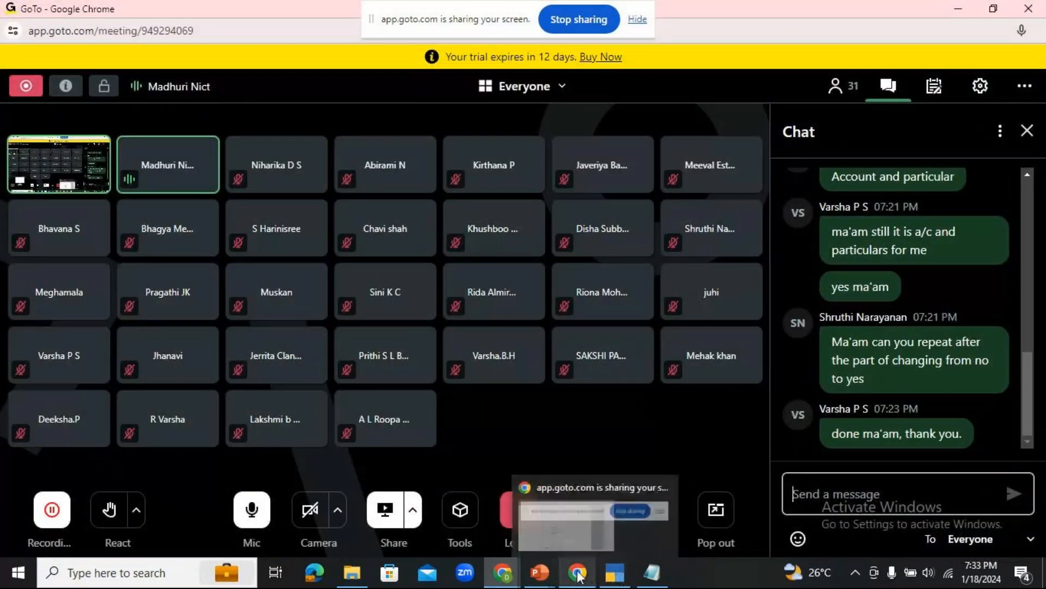
click(611, 577)
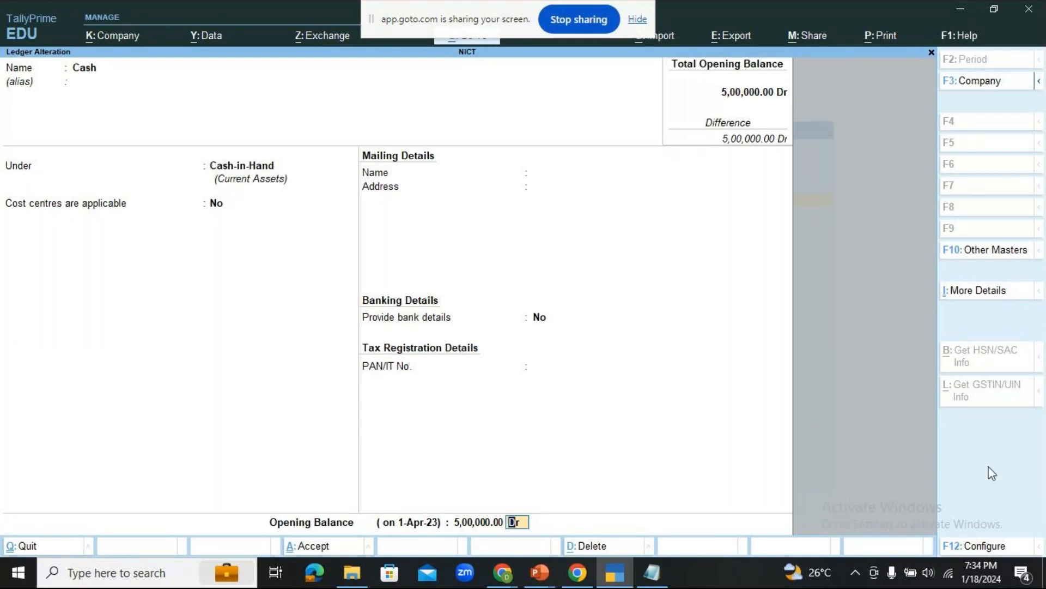
Keep the opening balance as Dr, save the Cash ledger and return to the Gateway of Tally
key(Return)
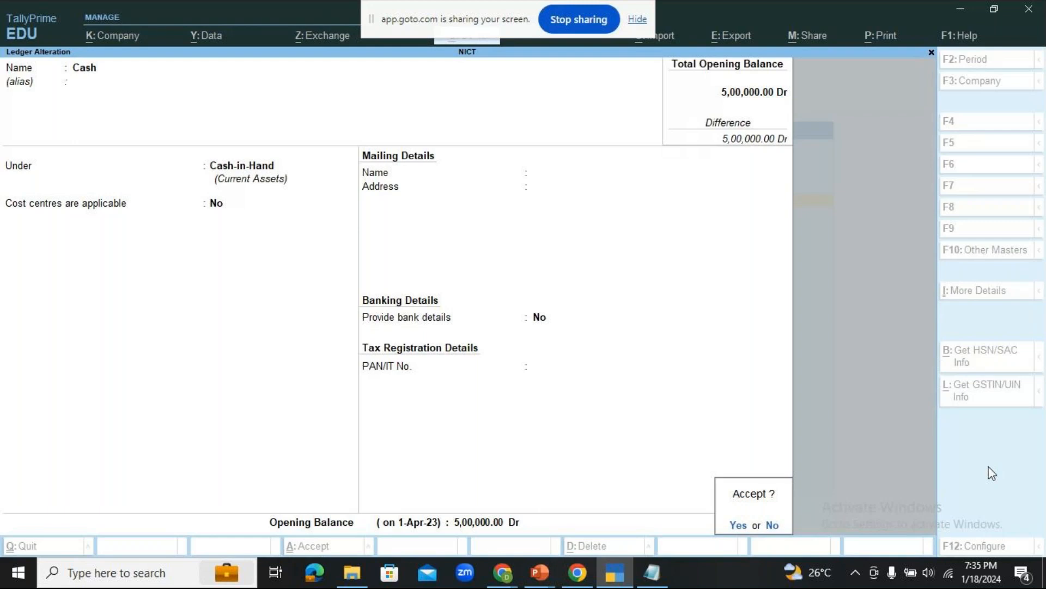
key(Return)
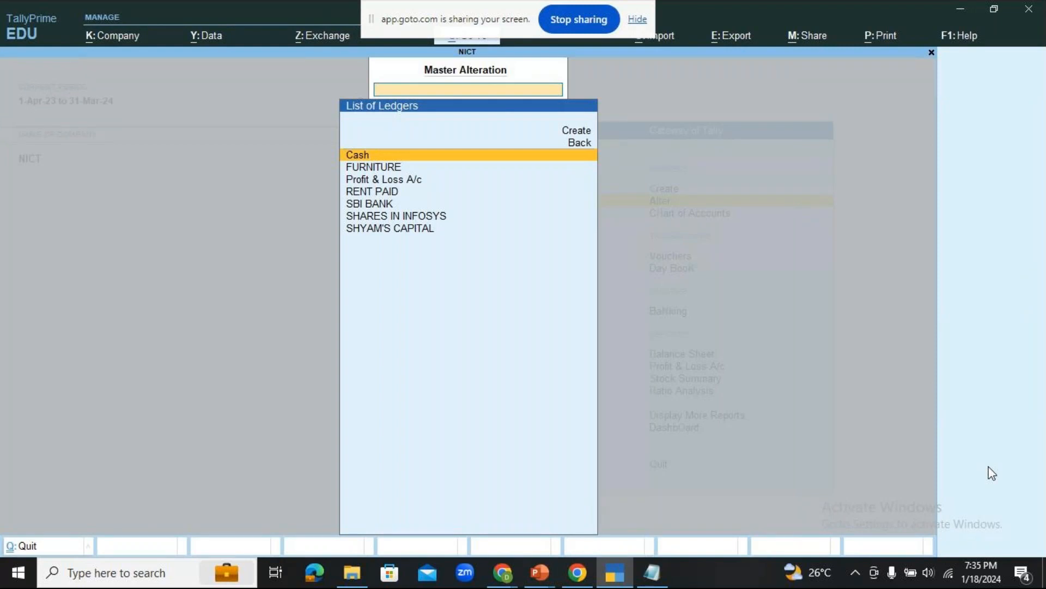
key(Escape)
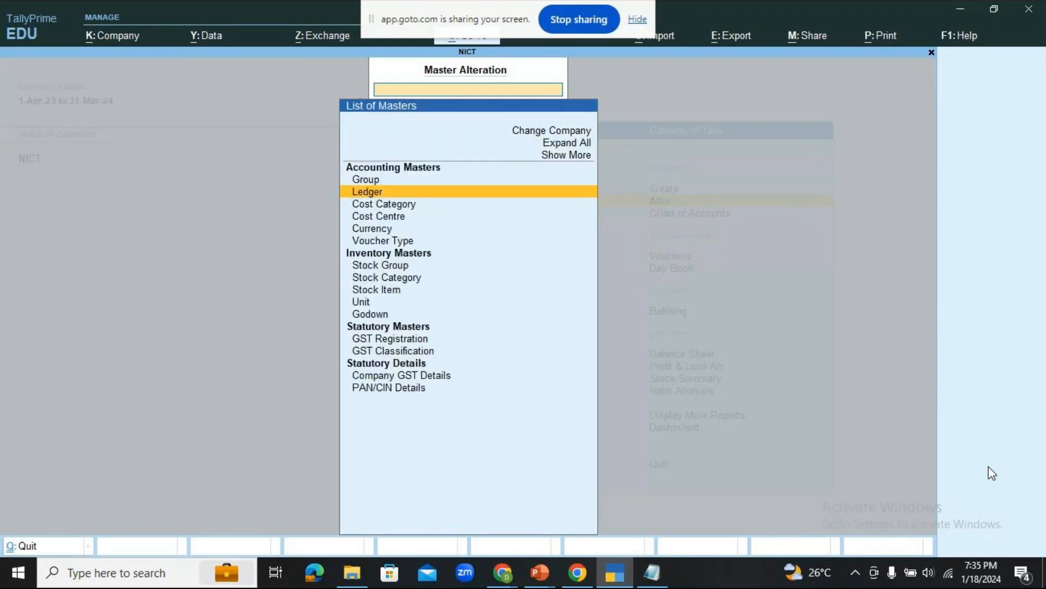
key(Escape)
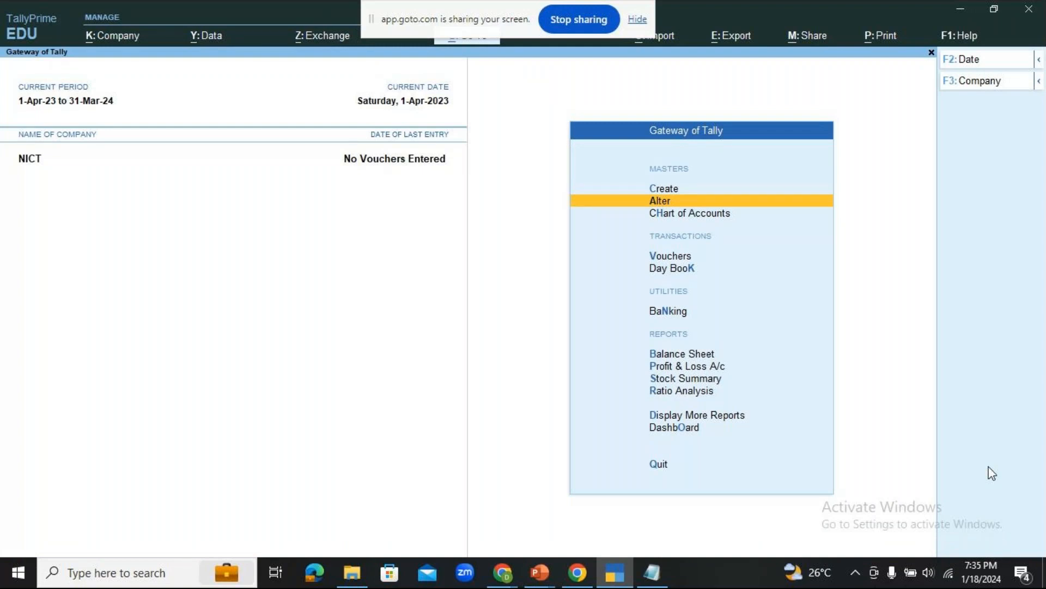
Open Contra voucher creation from the Gateway of Tally
key(Down)
key(Down)
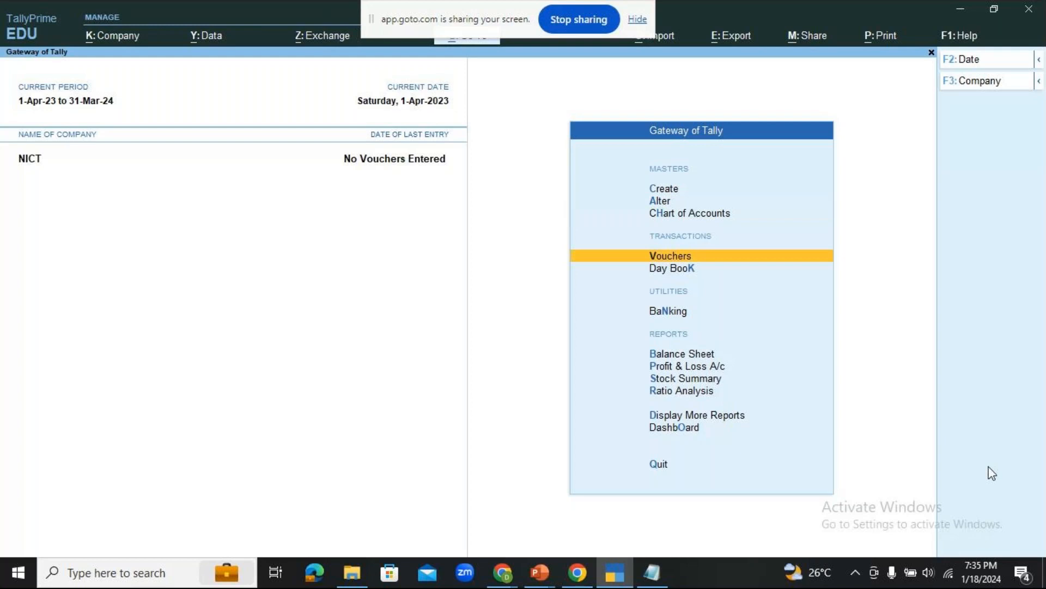
key(Return)
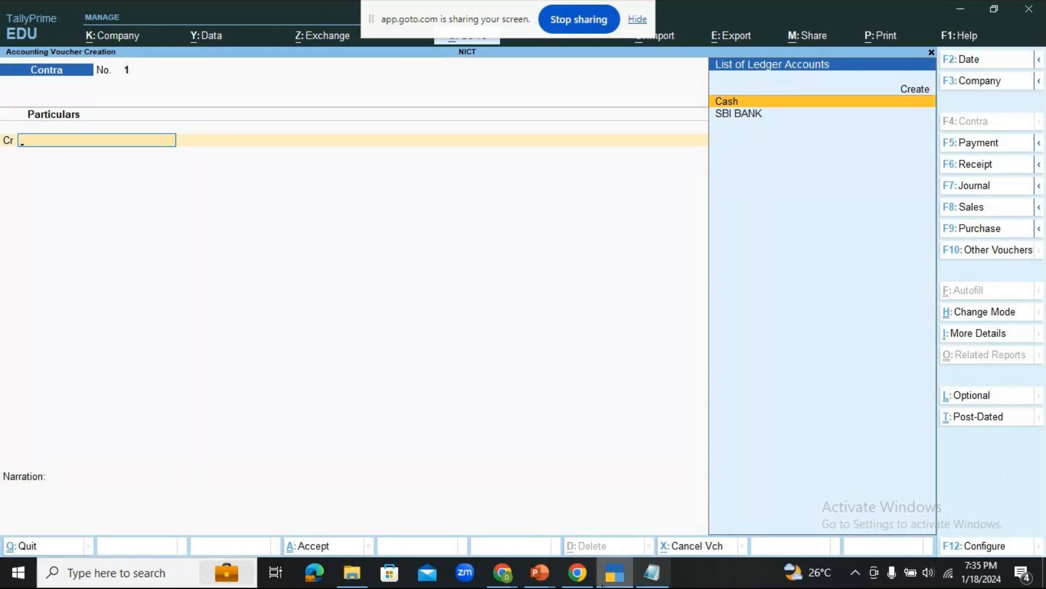
Check the GoTo meeting, then show the Contra voucher exercises slide in the TALLY PRIME-MCC 1 presentation
click(505, 576)
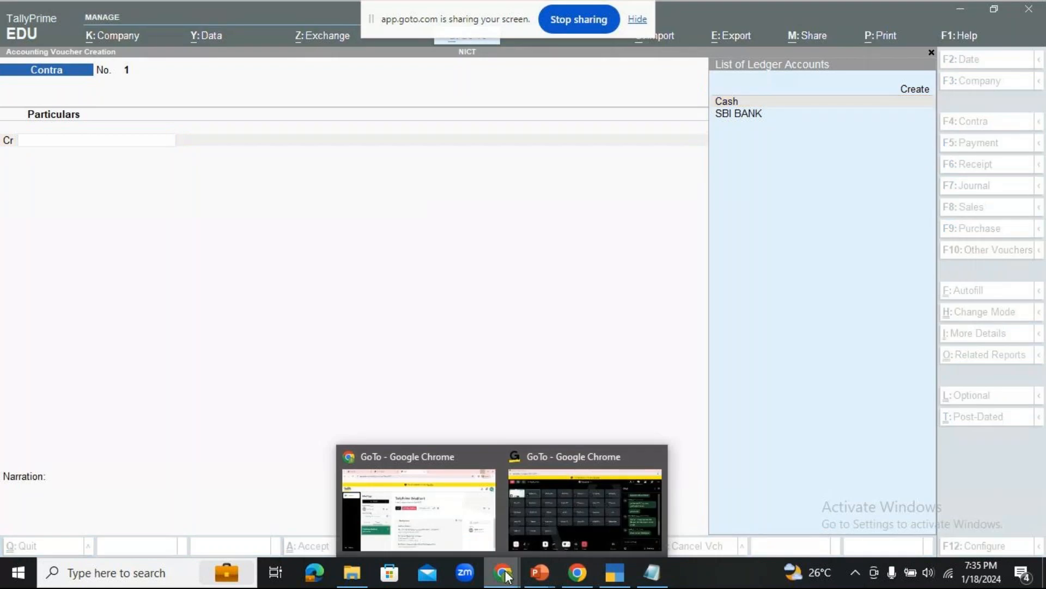
click(591, 508)
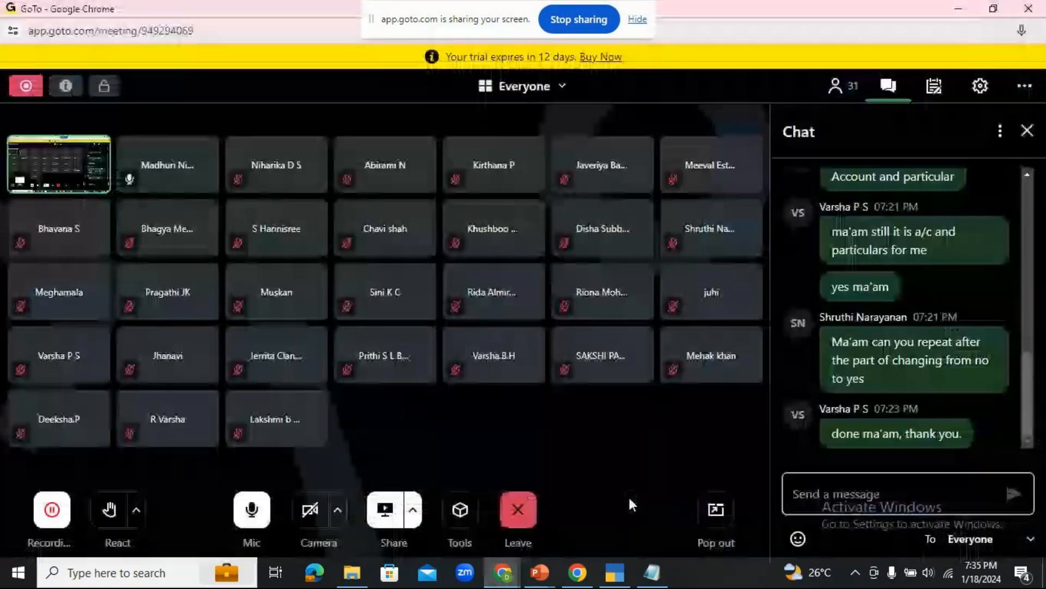
click(539, 572)
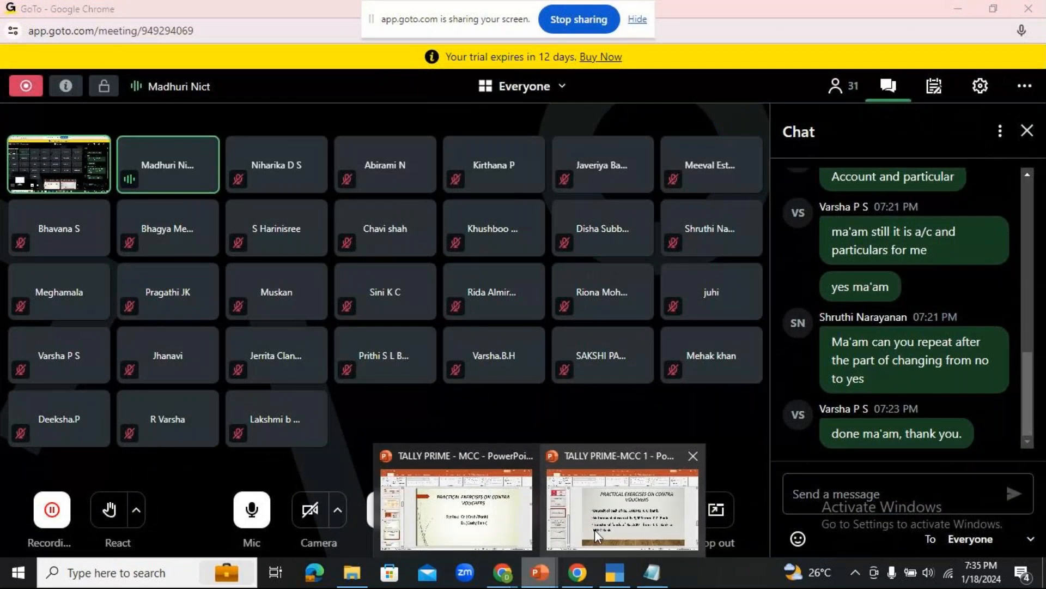
click(594, 529)
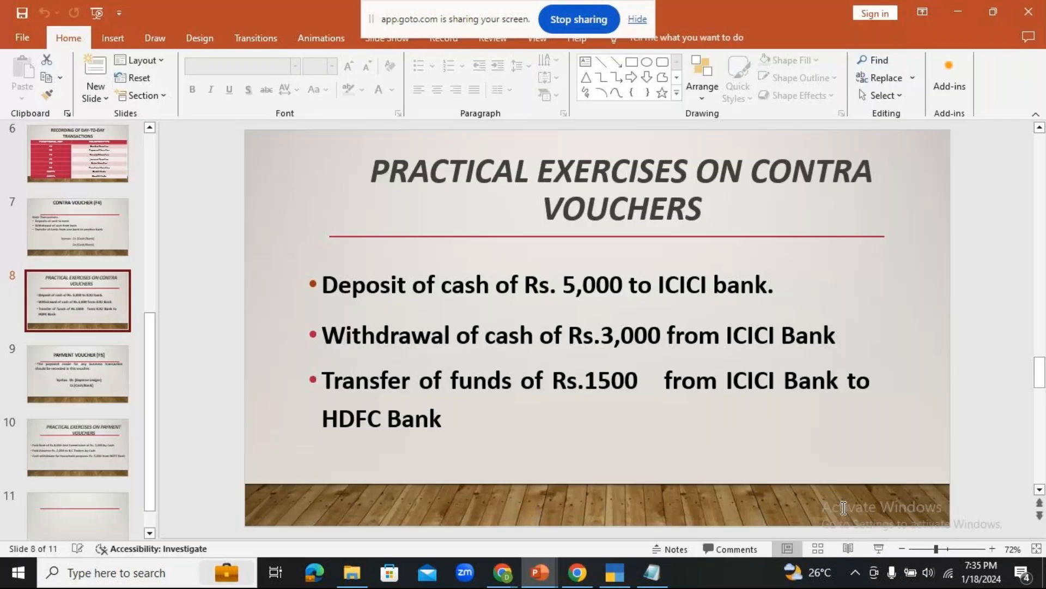
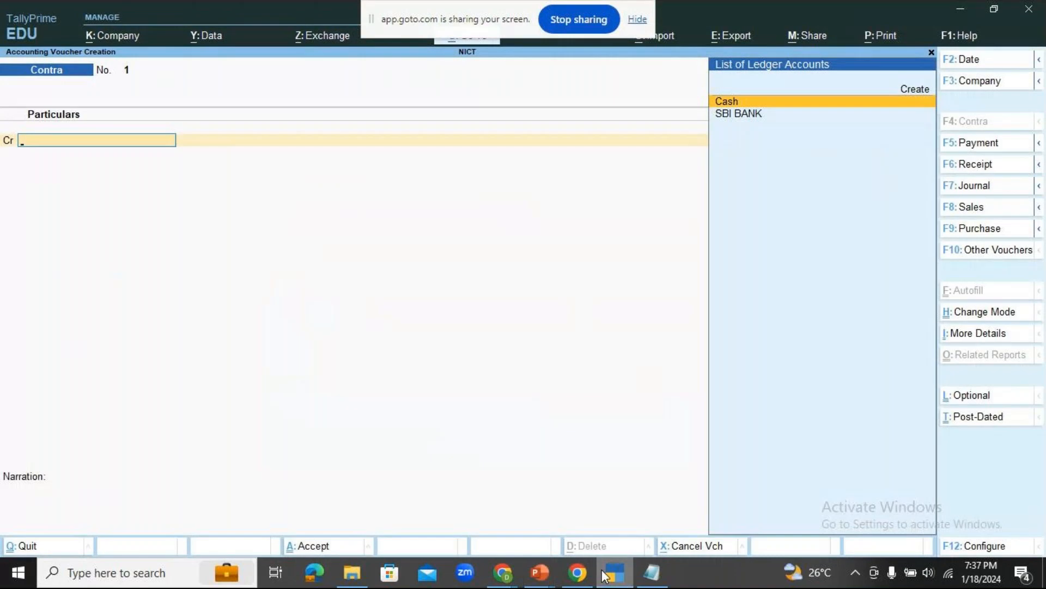
Switch to Notepad and complete the cash deposit entry with ICICI BANK on the DR. line and CASH on the CR. line
click(652, 572)
click(246, 243)
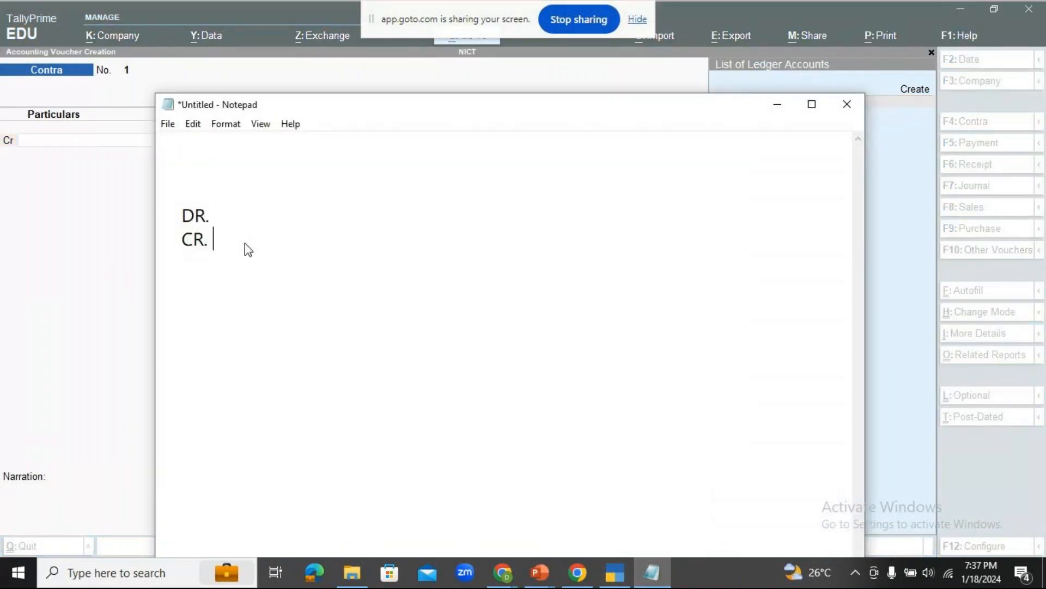
text(CASH)
click(231, 210)
text(ICICI BANK)
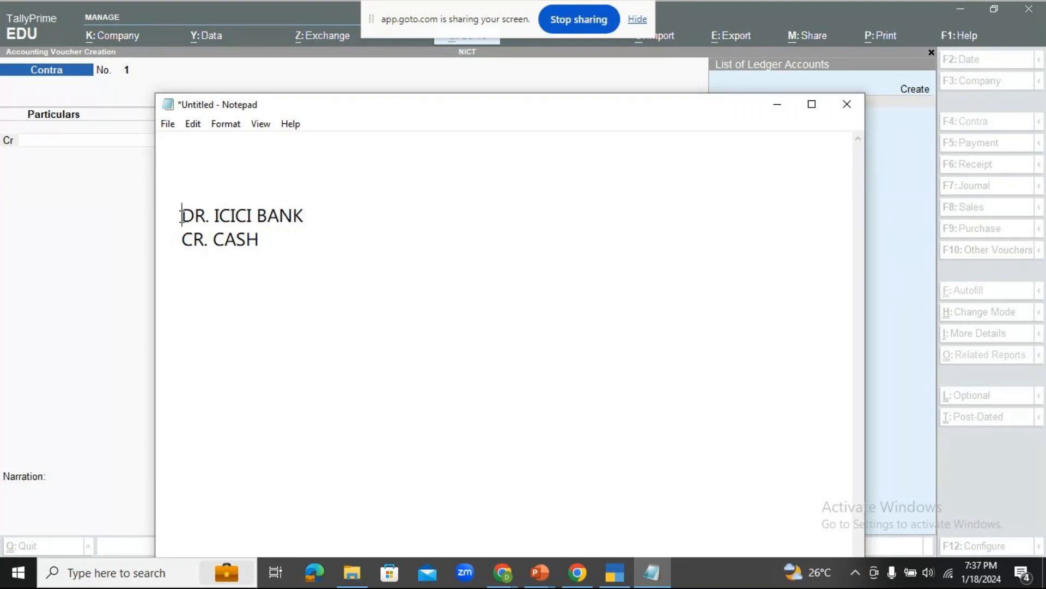
Write the entry in Contra order below the first one as "CR. CASH" and "DR. ICICI BANK", then highlight both new lines
drag(182, 217, 300, 255)
click(306, 289)
drag(177, 215, 295, 257)
click(290, 307)
key(Return)
key(Return)
key(Return)
key(Return)
text(CR.)
key(BackSpace)
text(CAS)
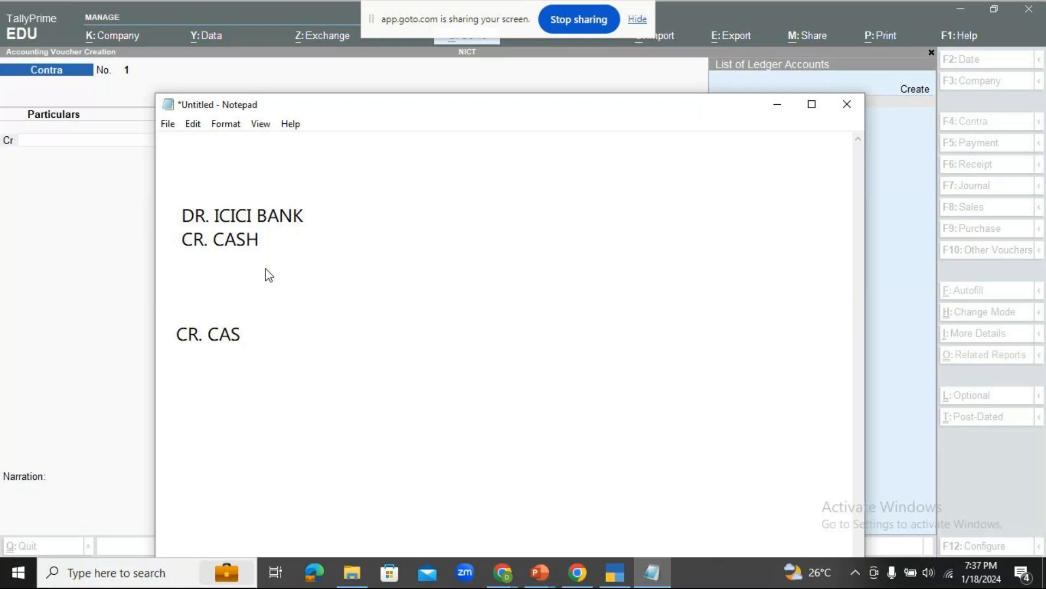
text(H)
key(Return)
text(DR. ICICI )
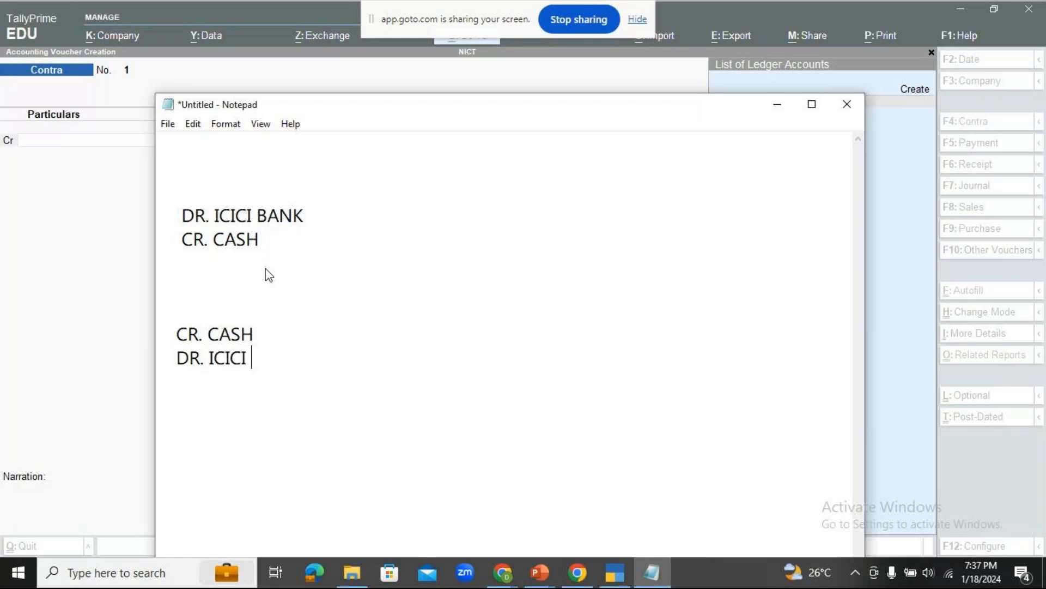
text(BANK)
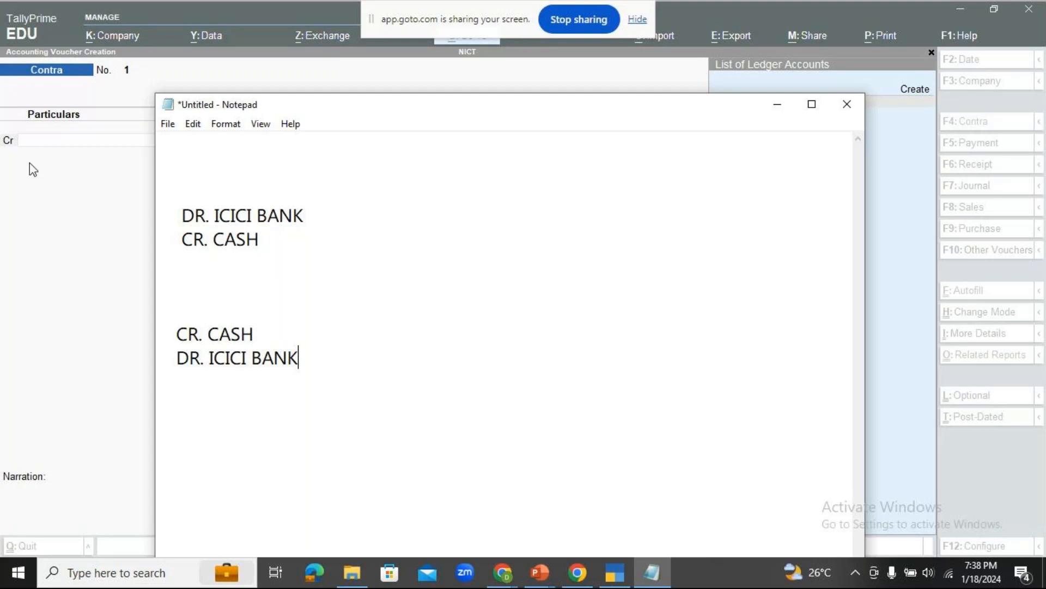
click(173, 331)
drag(174, 332, 341, 385)
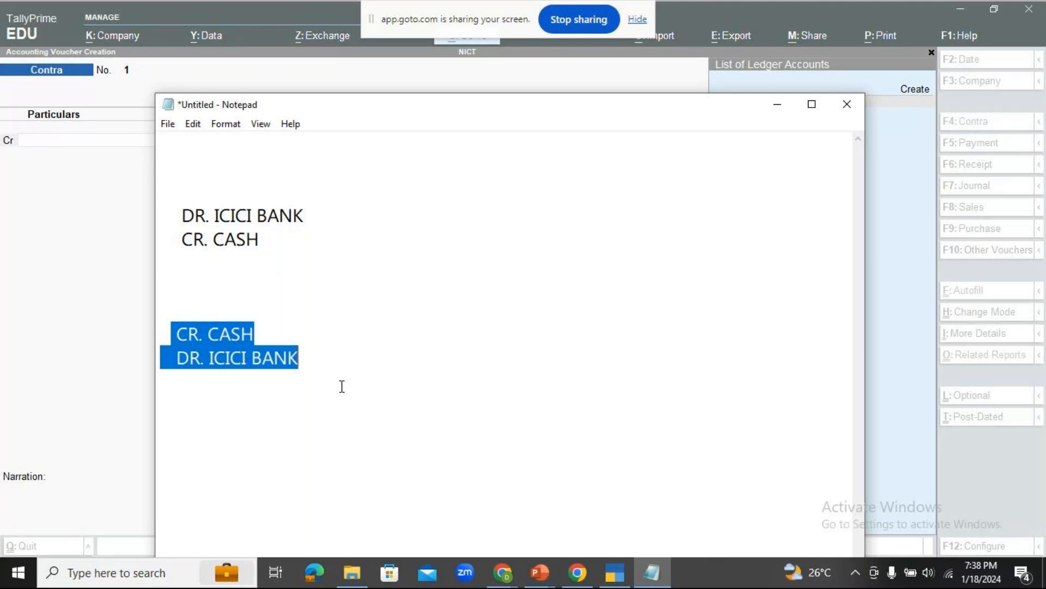
Check the participants' reactions in the GoTo meeting and return to the Contra voucher in TallyPrime
click(506, 582)
click(538, 531)
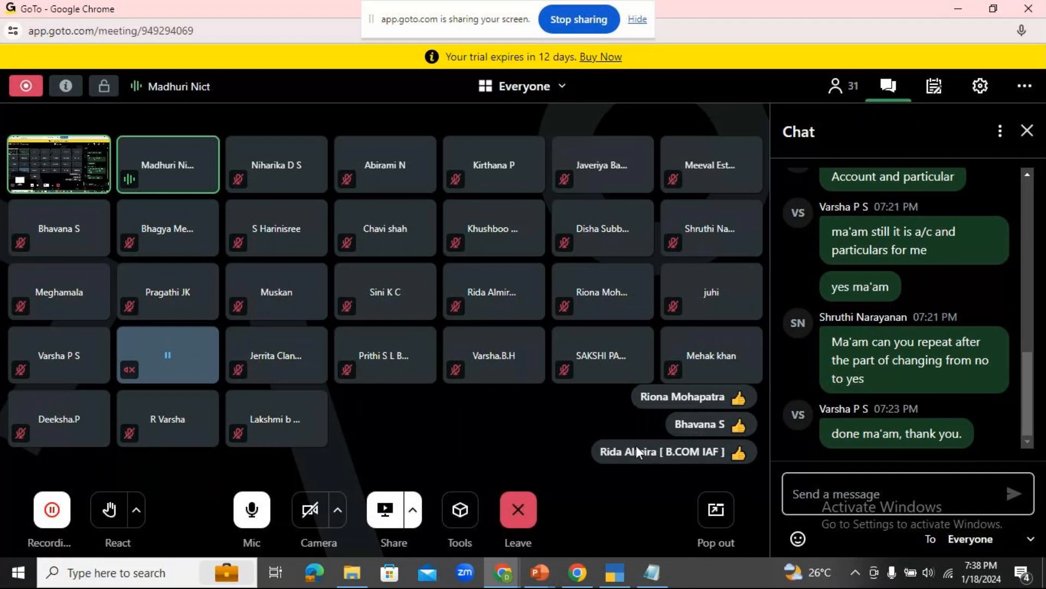
click(613, 574)
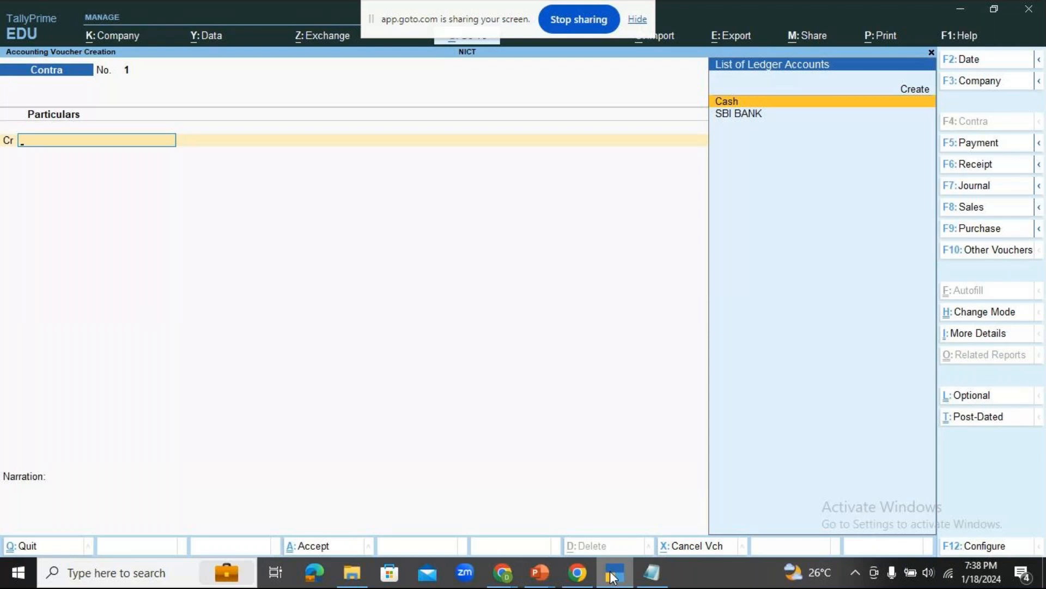
Review the Cr./Dr. order of the cash deposit entry in Notepad, then switch back to TallyPrime
click(652, 572)
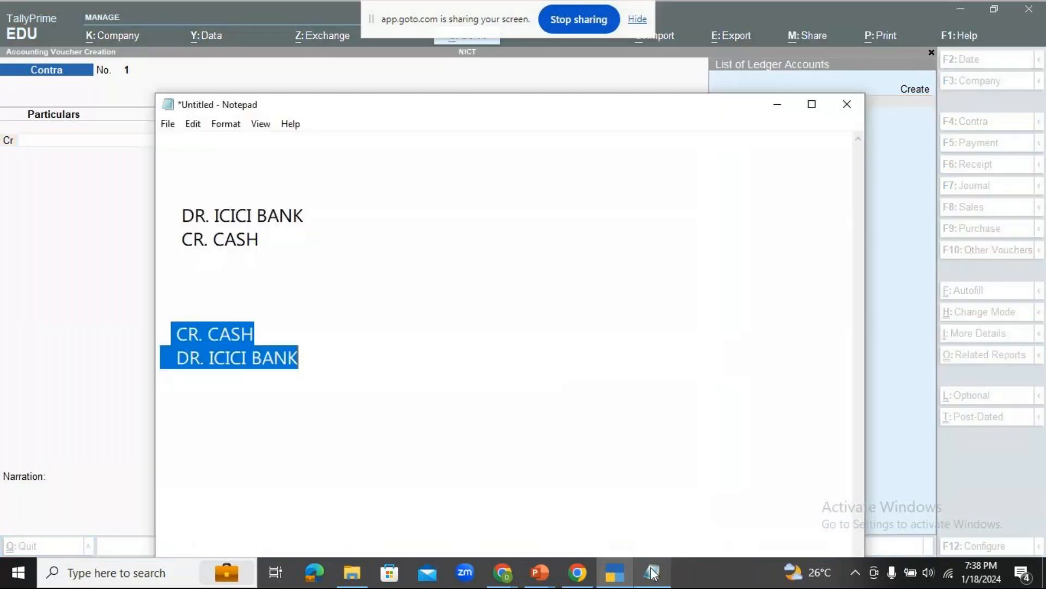
click(502, 393)
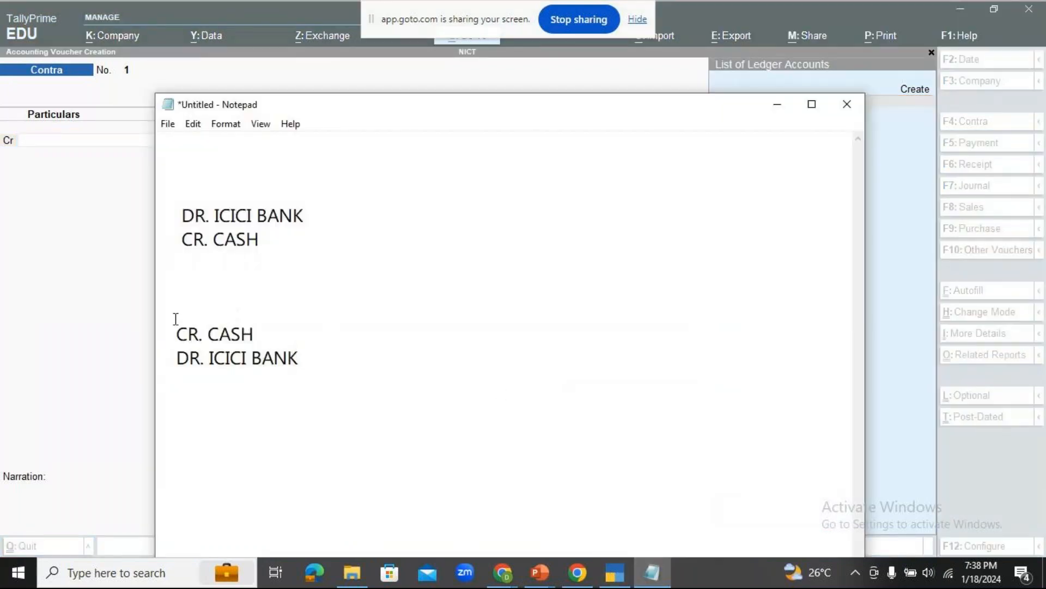
click(609, 581)
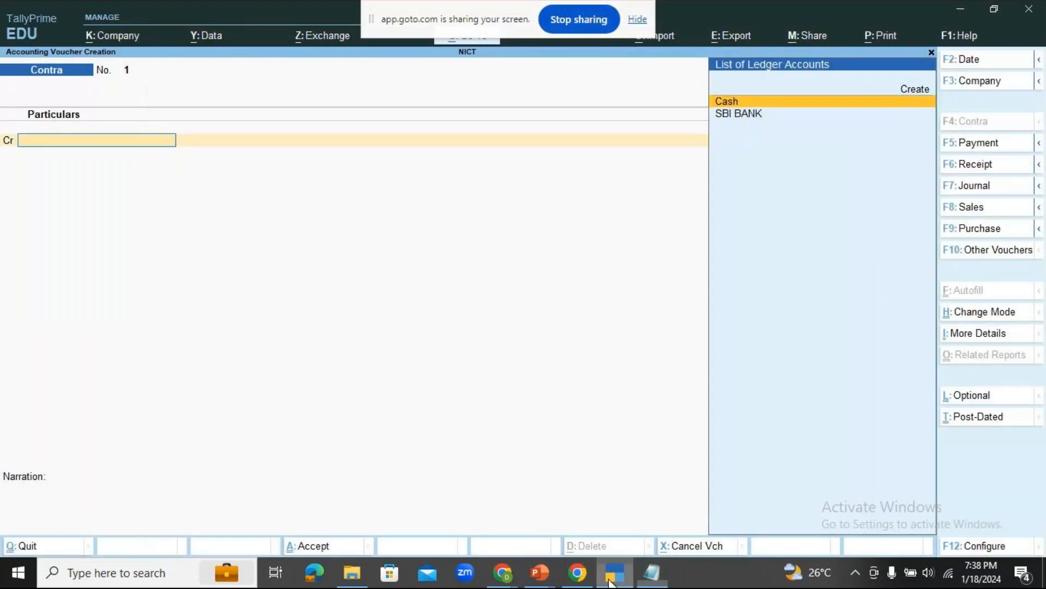
Select Cash as the credit ledger in the Contra voucher and enter 5,000 as its credit amount
key(Return)
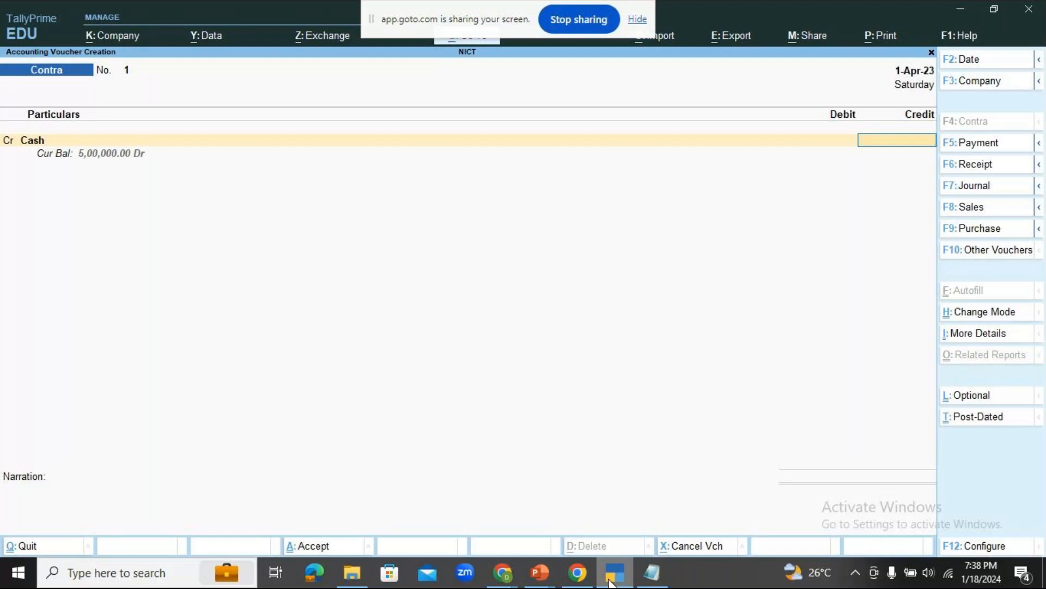
text(5000)
key(Return)
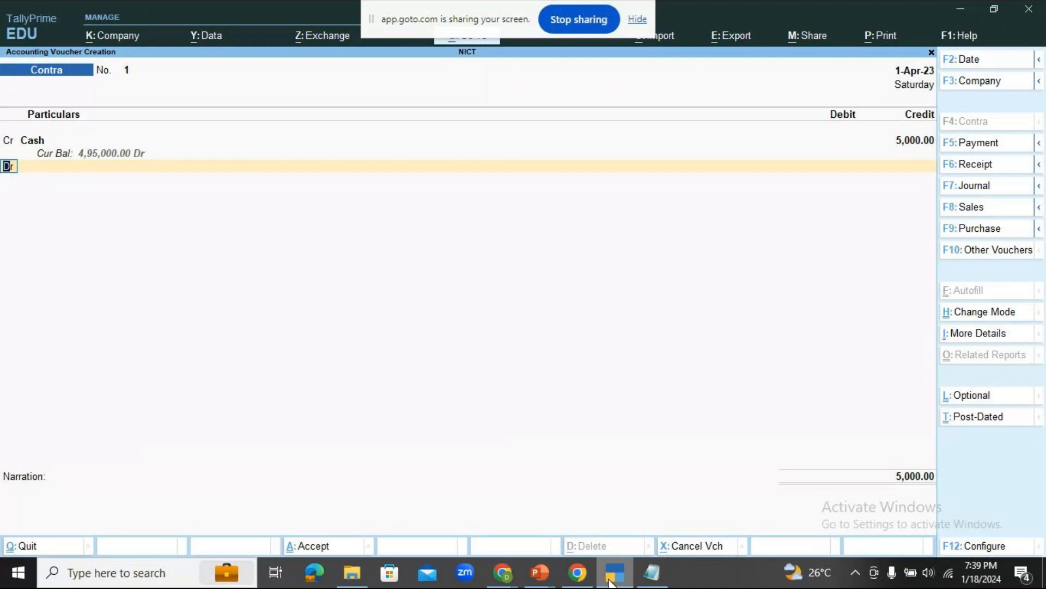
key(Return)
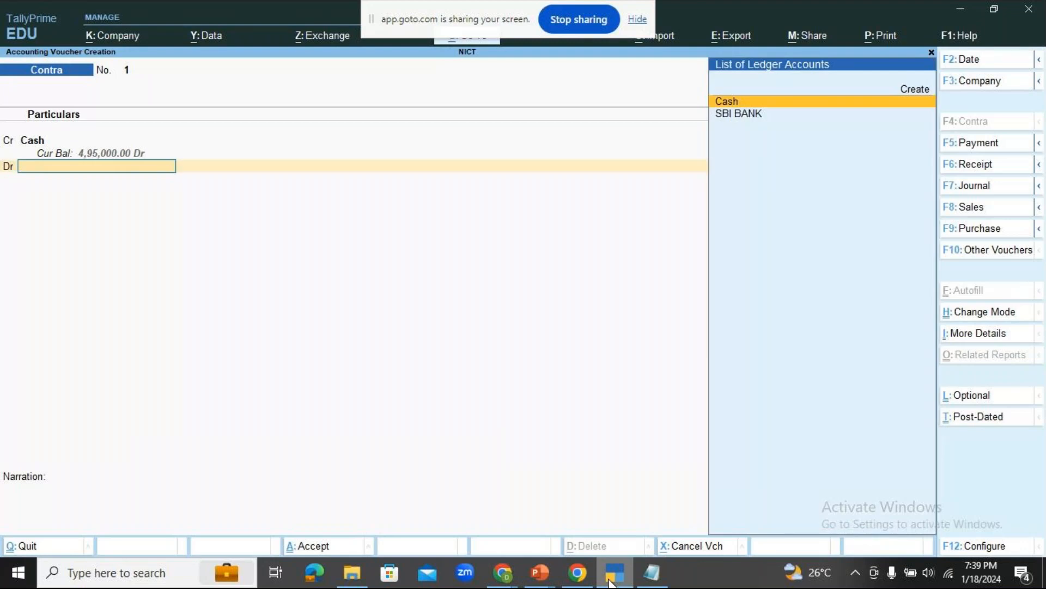
key(BackSpace)
key(BackSpace)
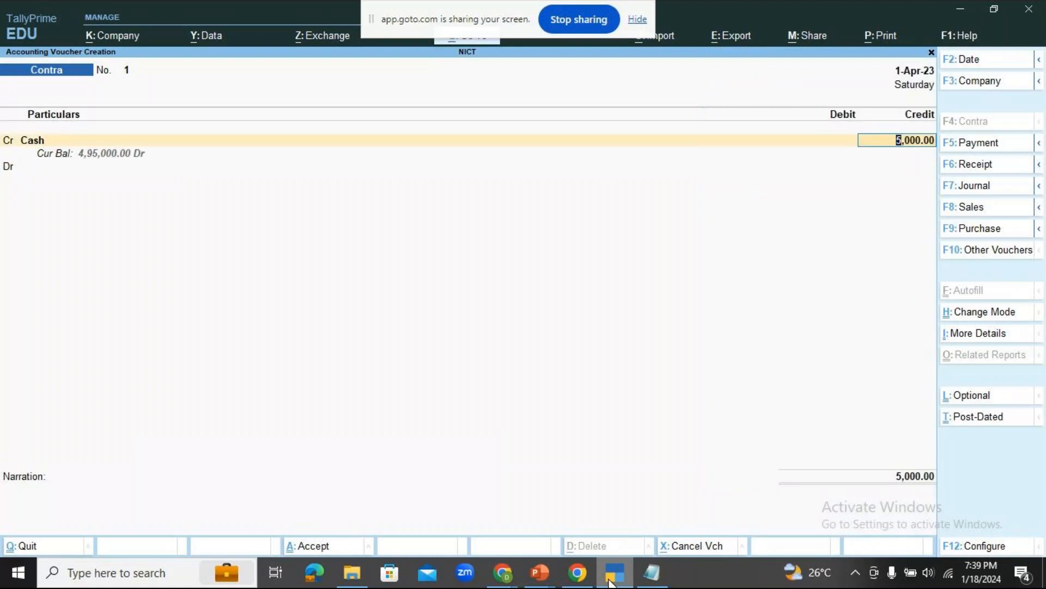
key(Return)
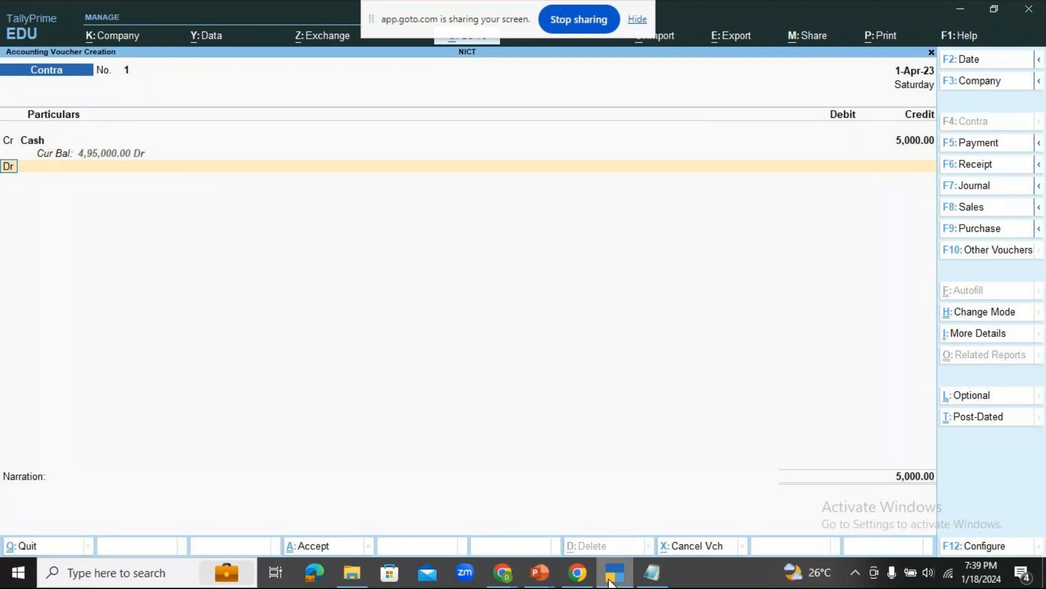
Start a new ledger for the Contra voucher's debit line and name it ICICI BANK, leaving the alias blank
key(Return)
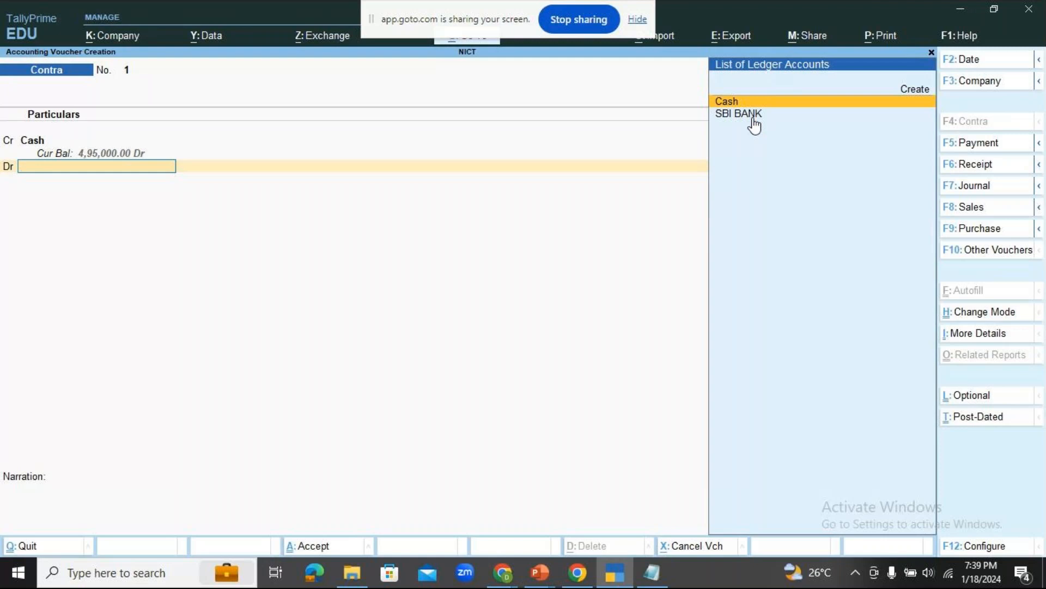
click(905, 90)
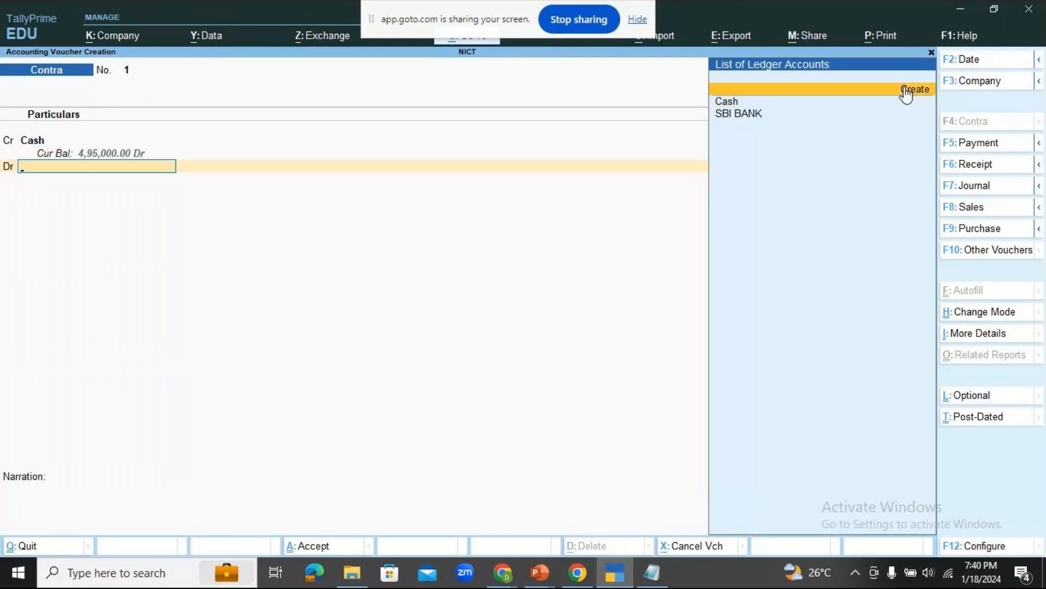
click(905, 89)
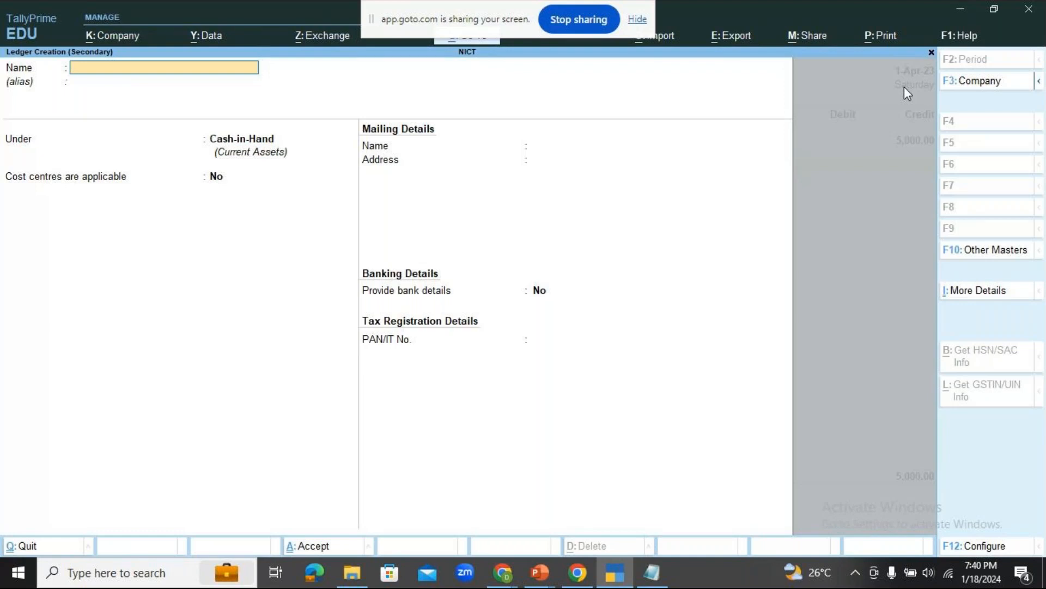
text(ICICI BANK)
key(Return)
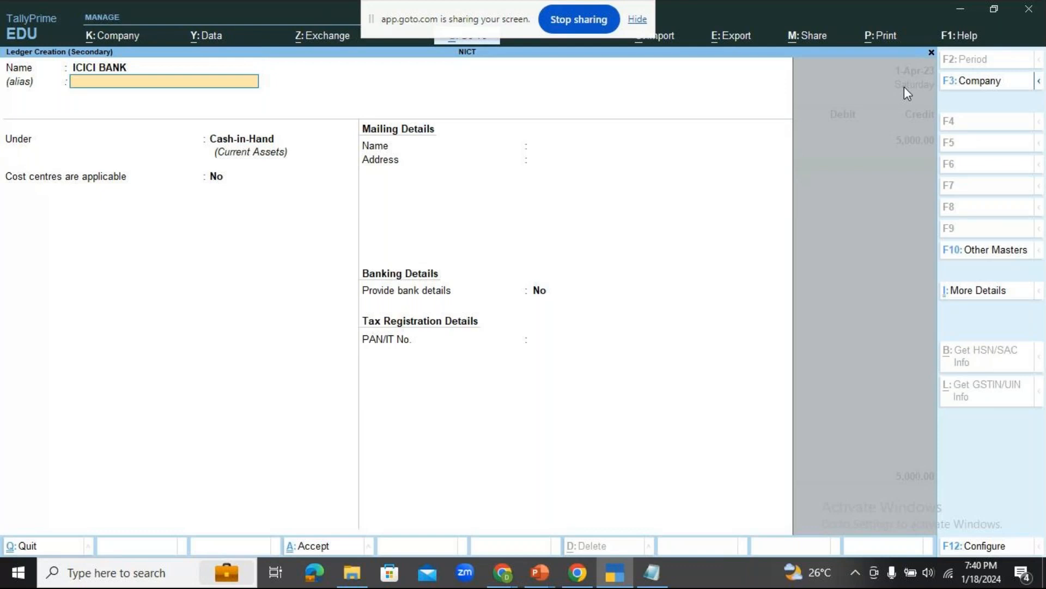
key(Return)
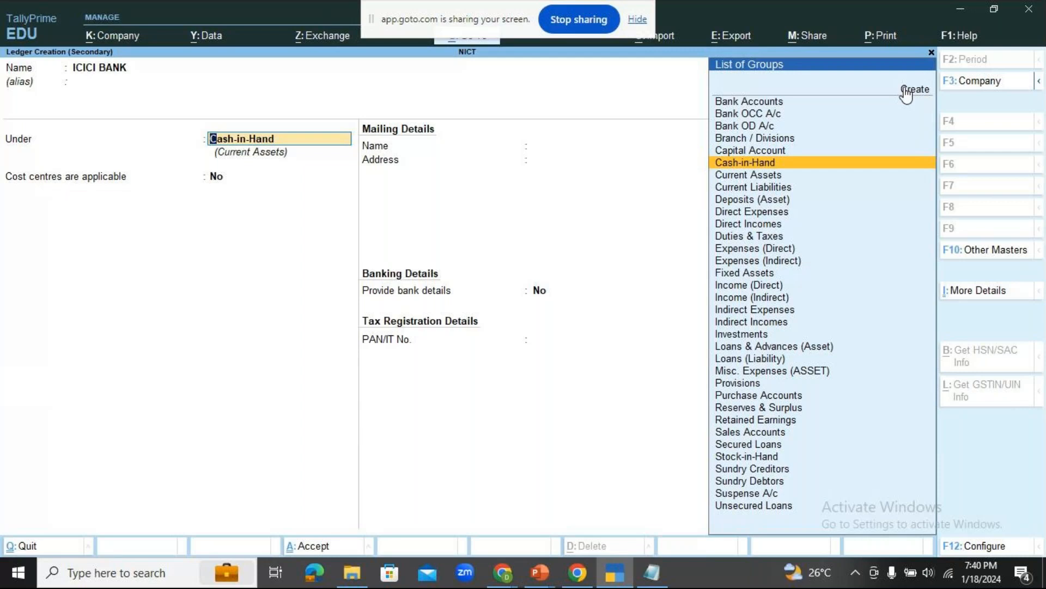
Check the participants in the GoTo meeting and switch back to the ledger creation in TallyPrime
click(503, 573)
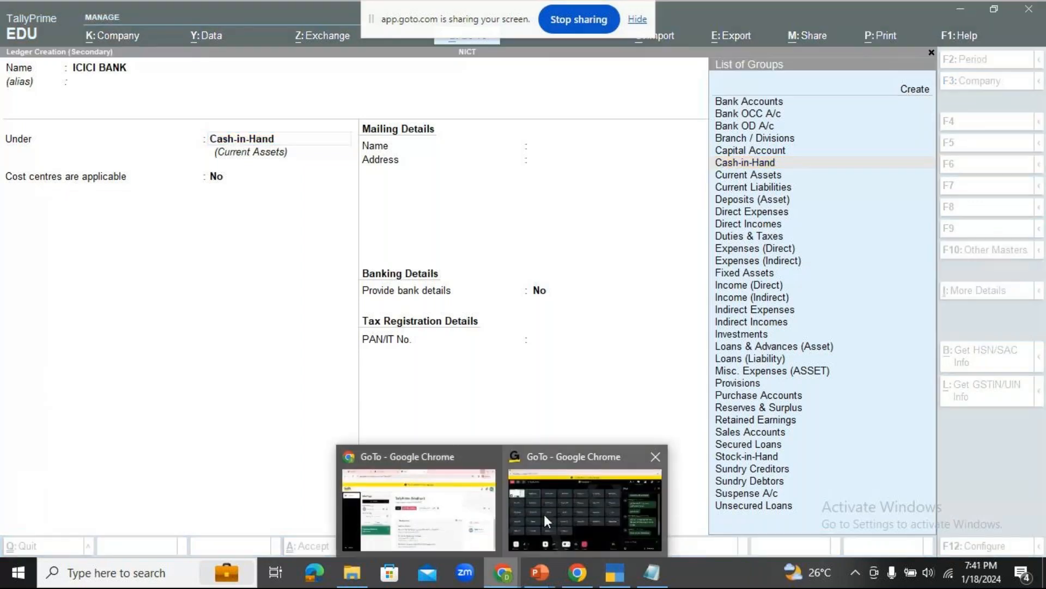
click(545, 514)
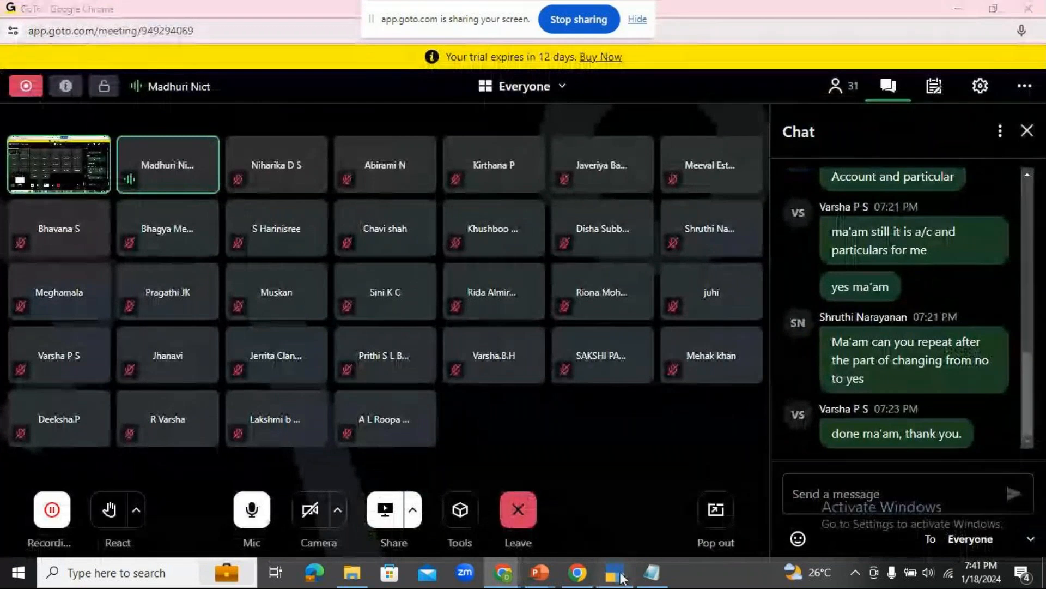
click(620, 576)
Put the ICICI BANK ledger under the Bank Accounts group and save it as the voucher's debit ledger
key(Up)
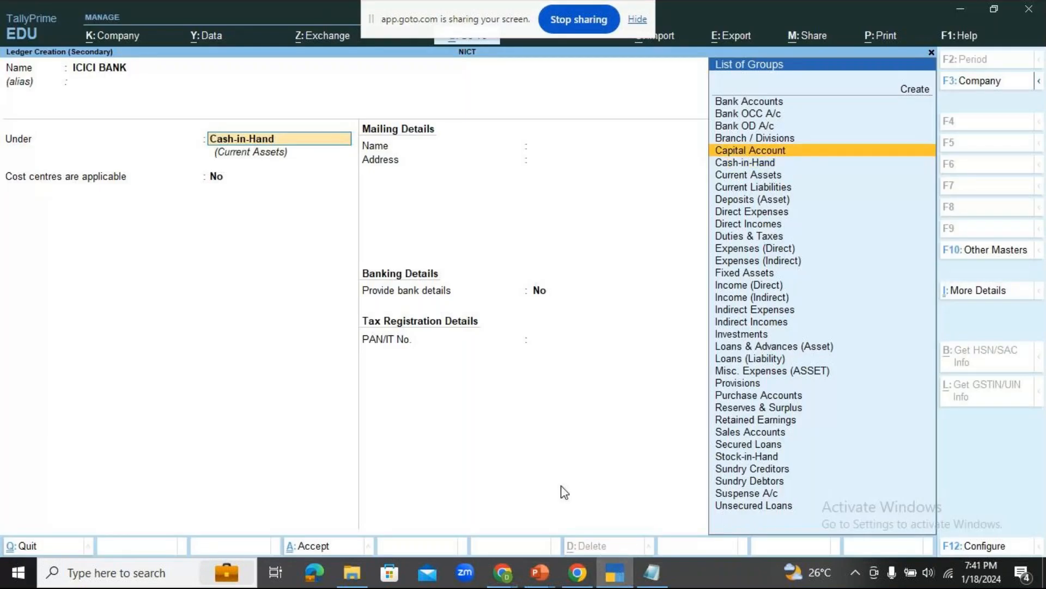
key(Up)
key(Up)
key(Up)
key(Up)
key(Return)
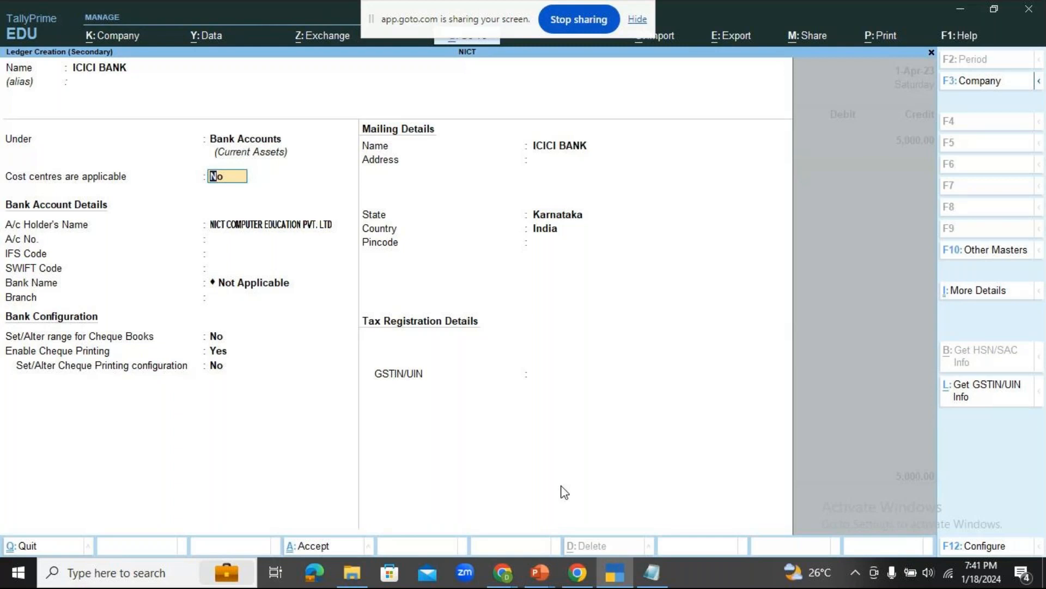
key(alt)
key(ctrl+a)
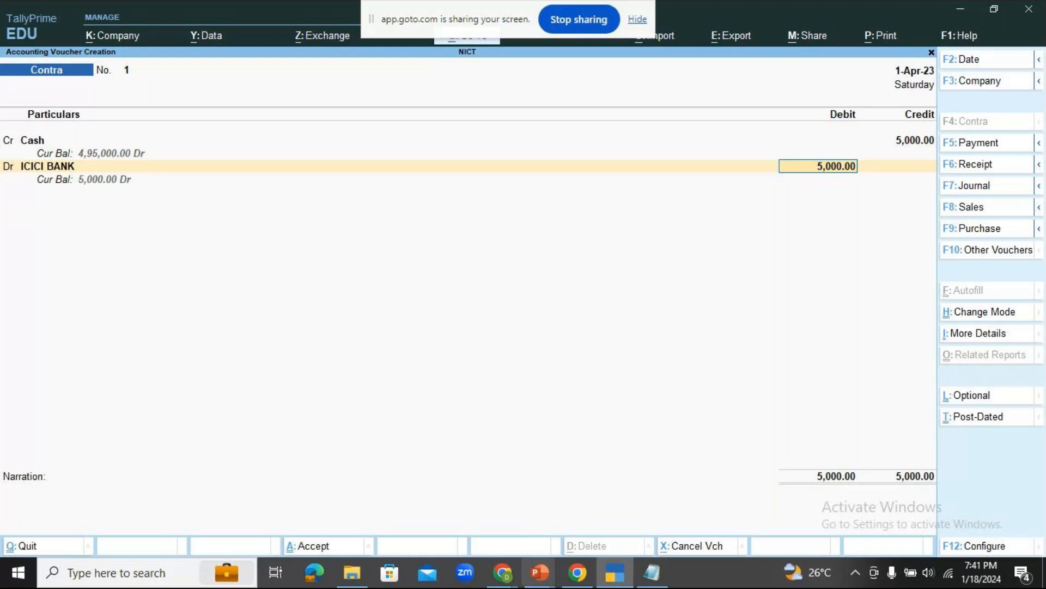
Check the chat of the GoTo meeting and return to the Contra voucher in TallyPrime
click(502, 572)
click(624, 491)
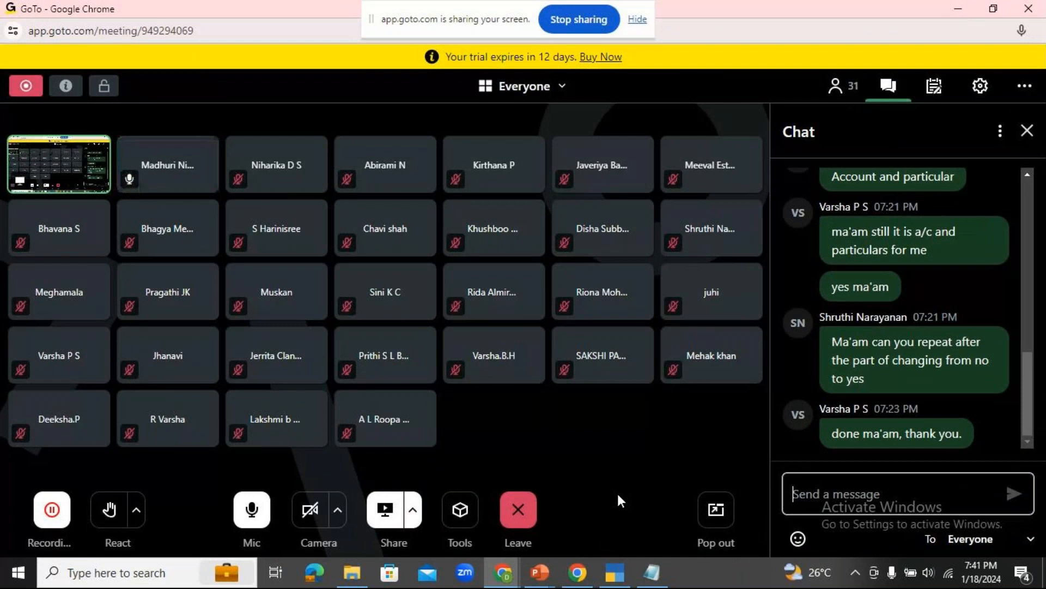
mouse_move(616, 579)
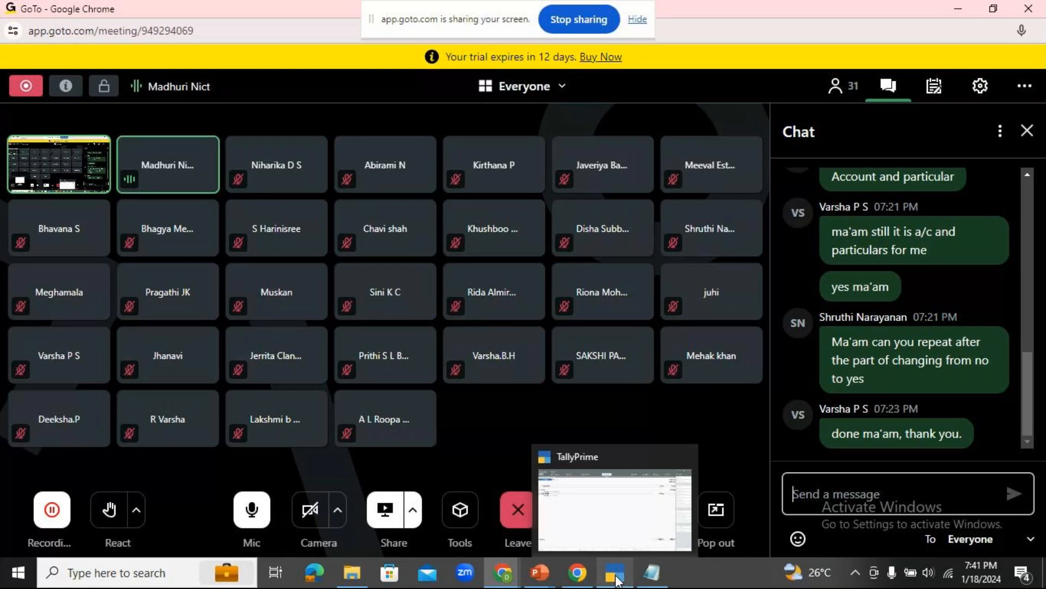
click(615, 579)
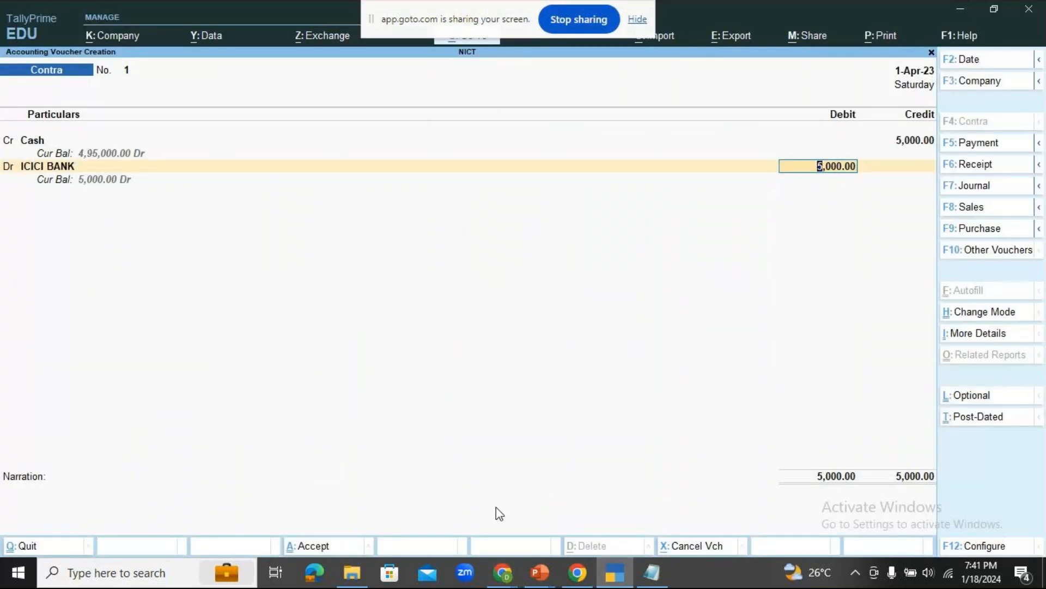
Look through the bank allocation and cash denomination screens for the ICICI BANK debit
key(Return)
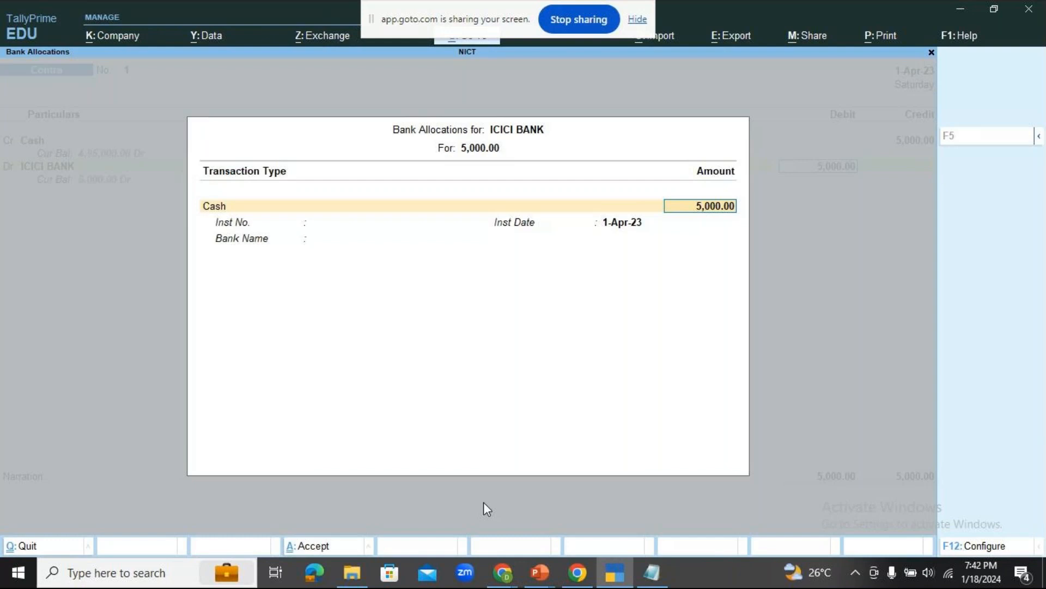
key(Escape)
key(Escape)
key(y)
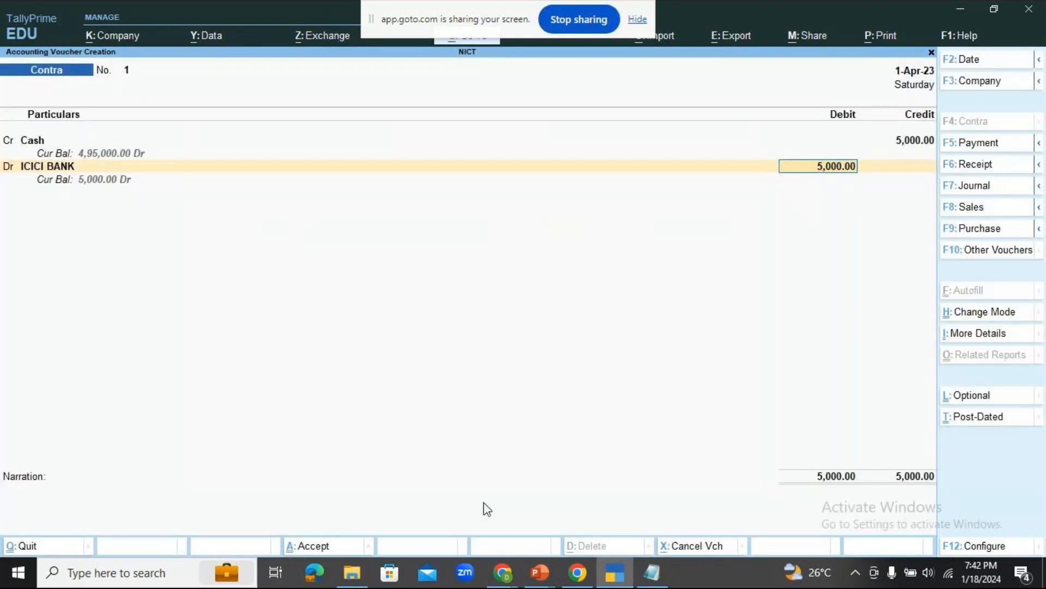
key(Return)
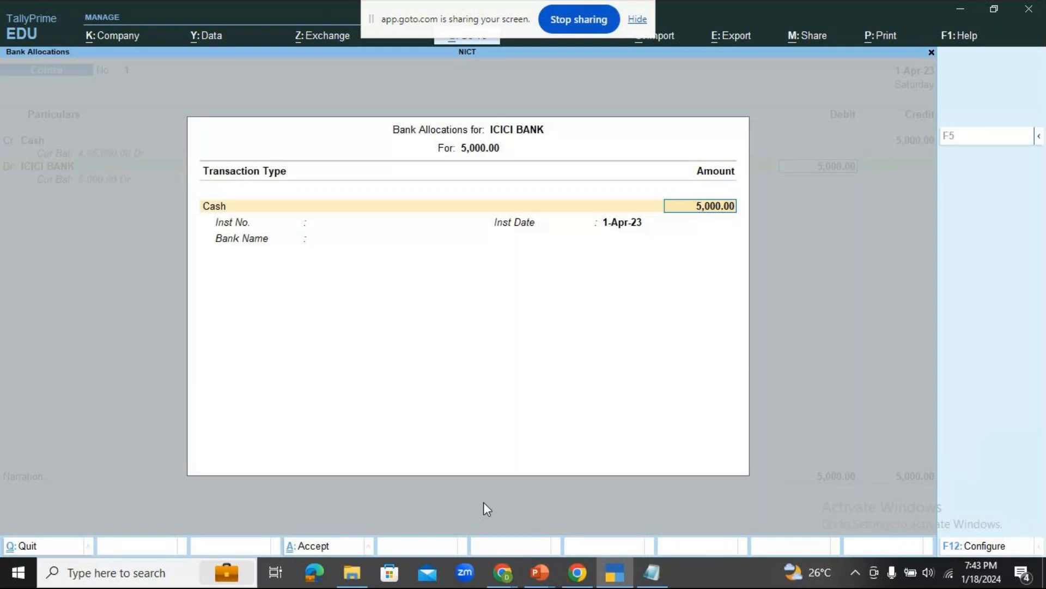
key(Return)
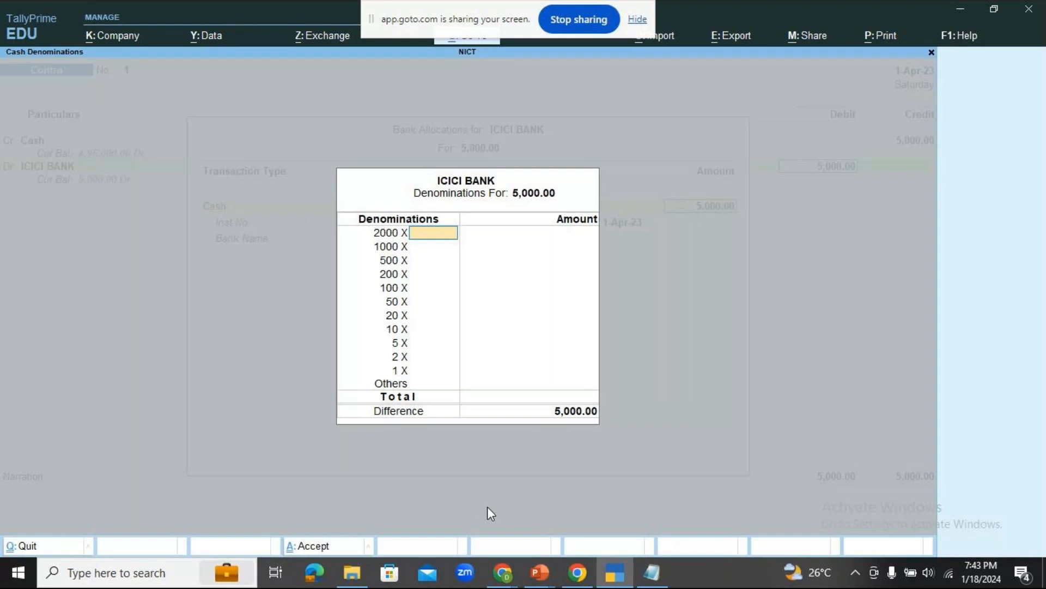
Read the participants' replies in the GoTo meeting chat, then go back to the cash denominations in TallyPrime
click(503, 572)
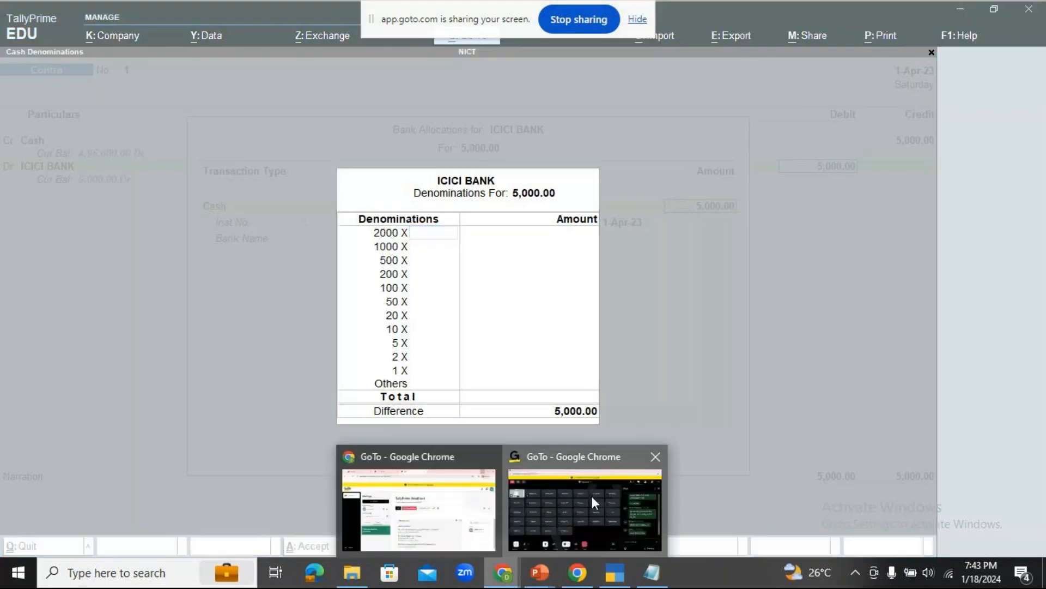
click(594, 501)
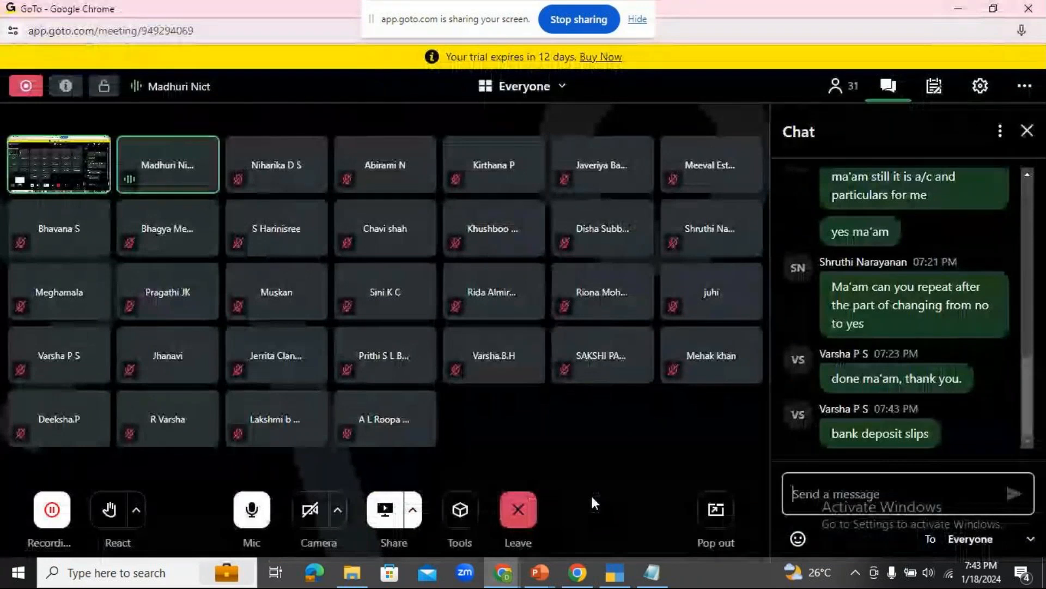
click(621, 575)
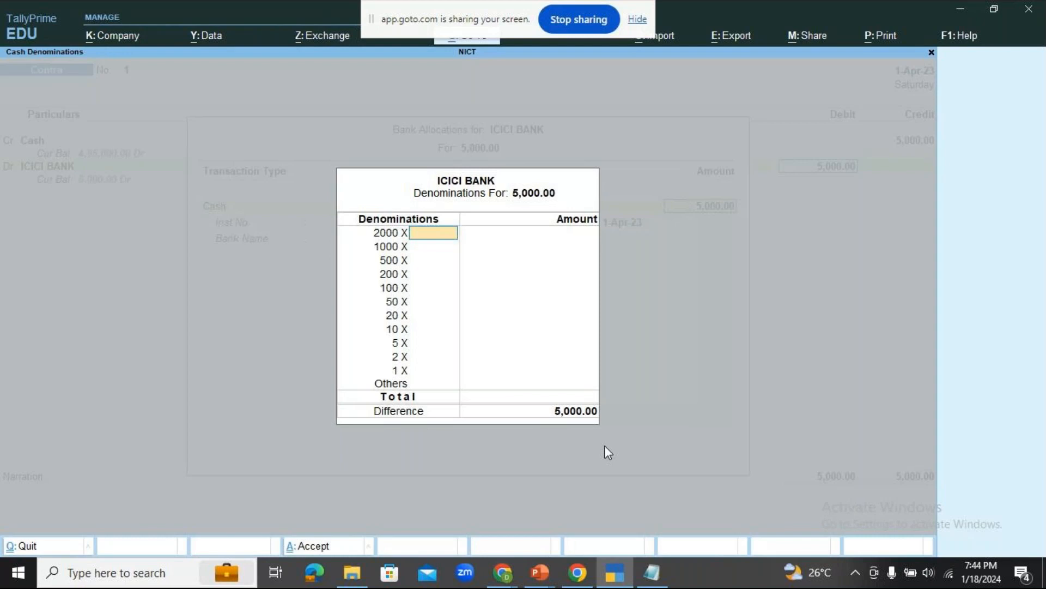
Leave the cash denominations and bank allocation and return to the ICICI BANK debit amount in the voucher
key(Escape)
key(Return)
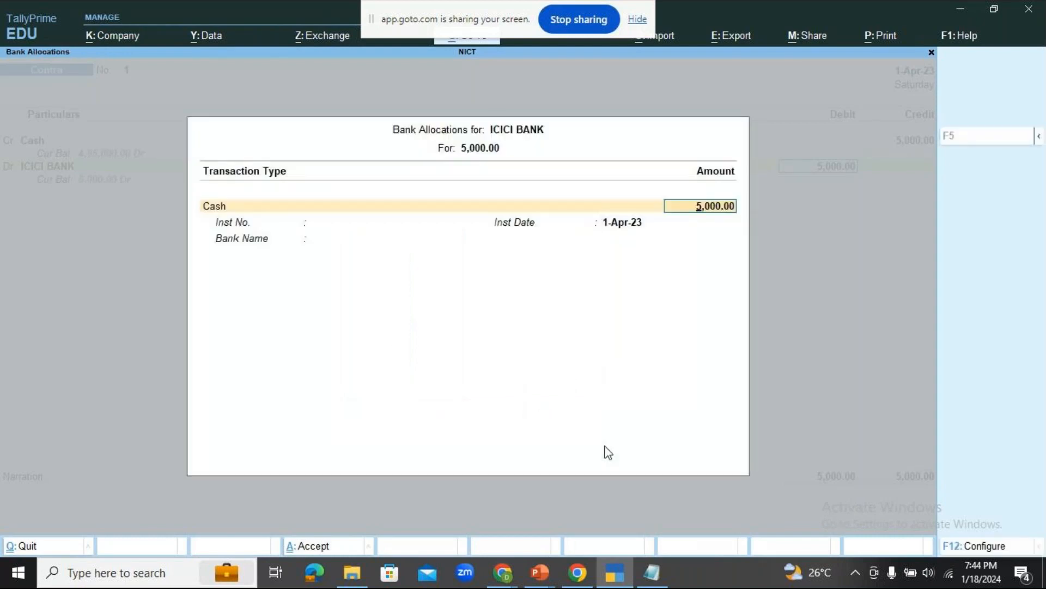
key(Return)
key(Return)
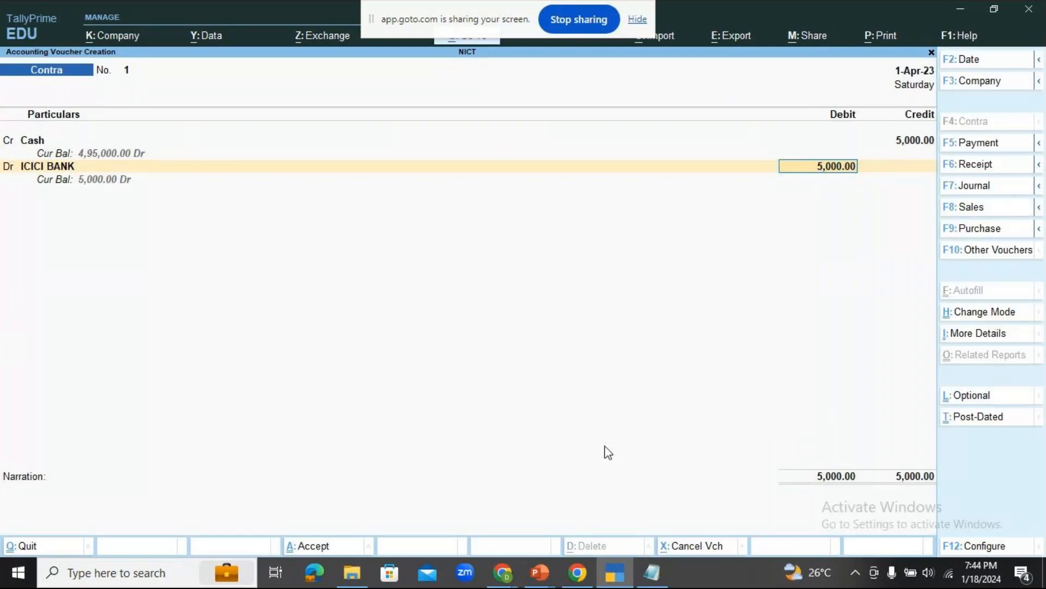
Reopen the cash denominations of the ICICI BANK allocation and enter 10 notes of 500
key(Return)
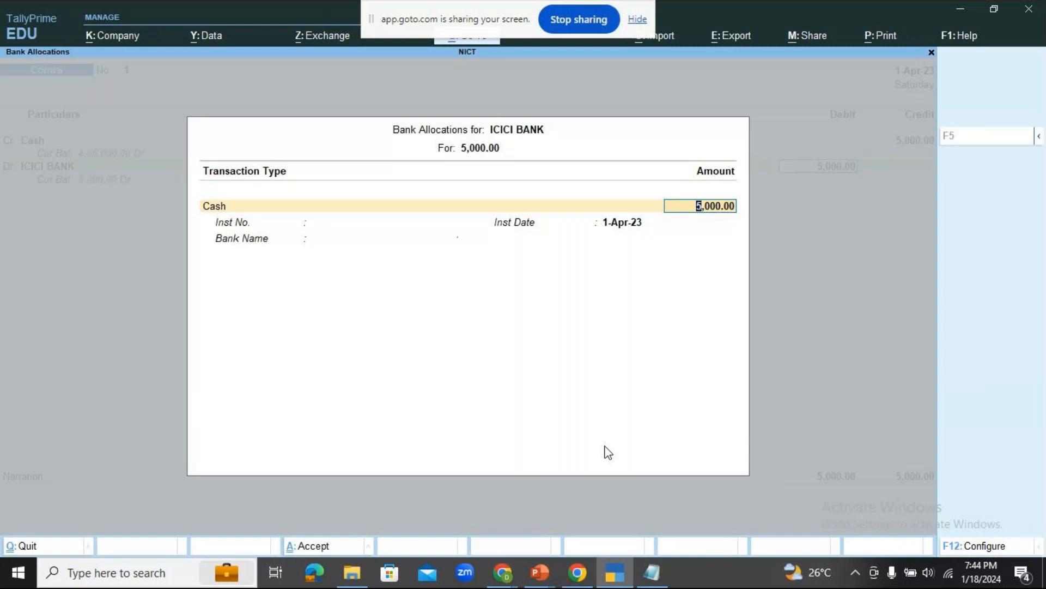
key(Return)
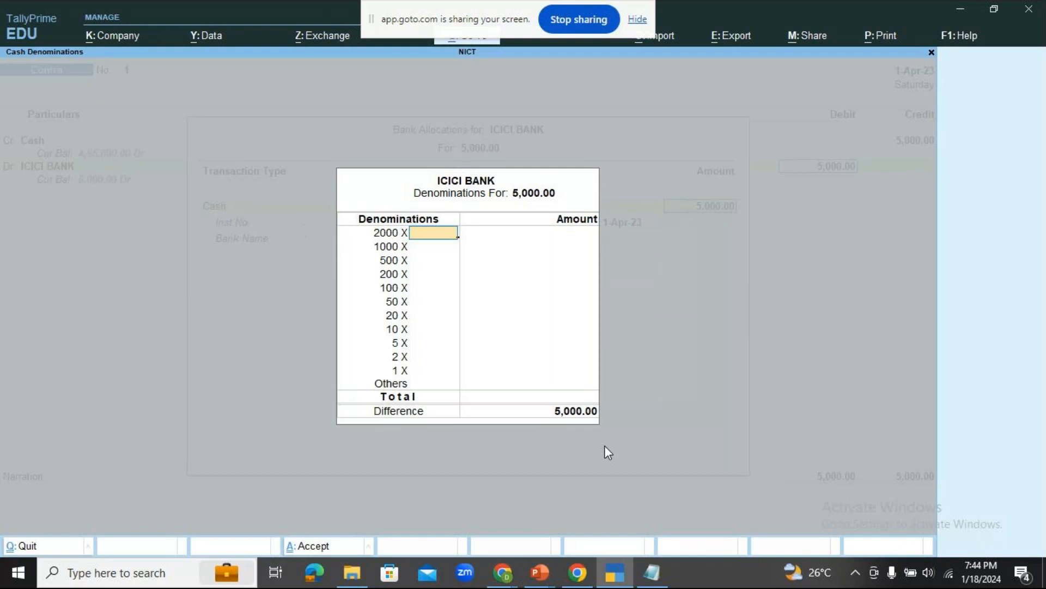
key(Return)
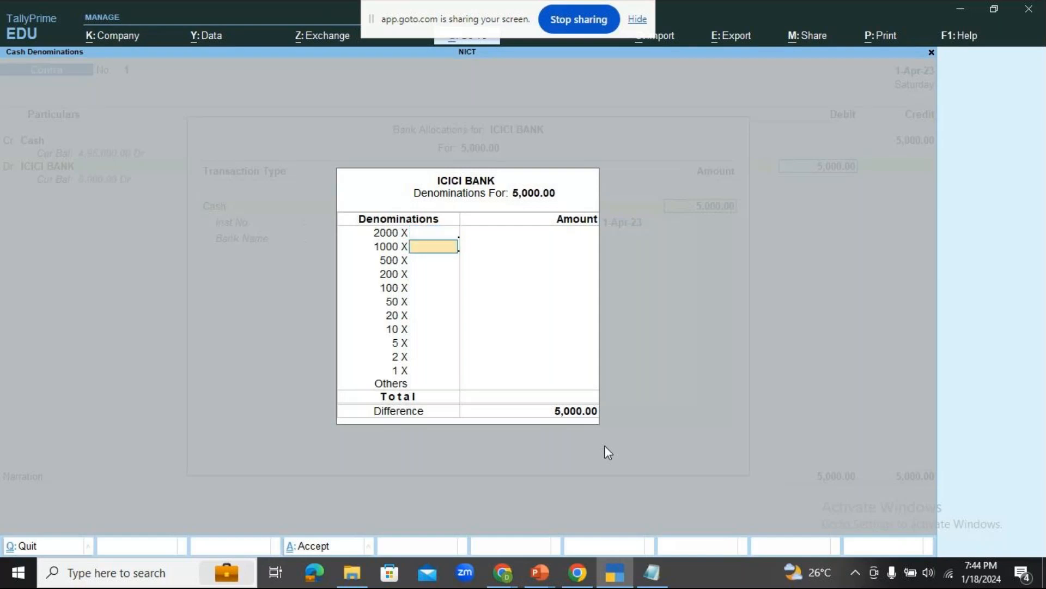
key(Return)
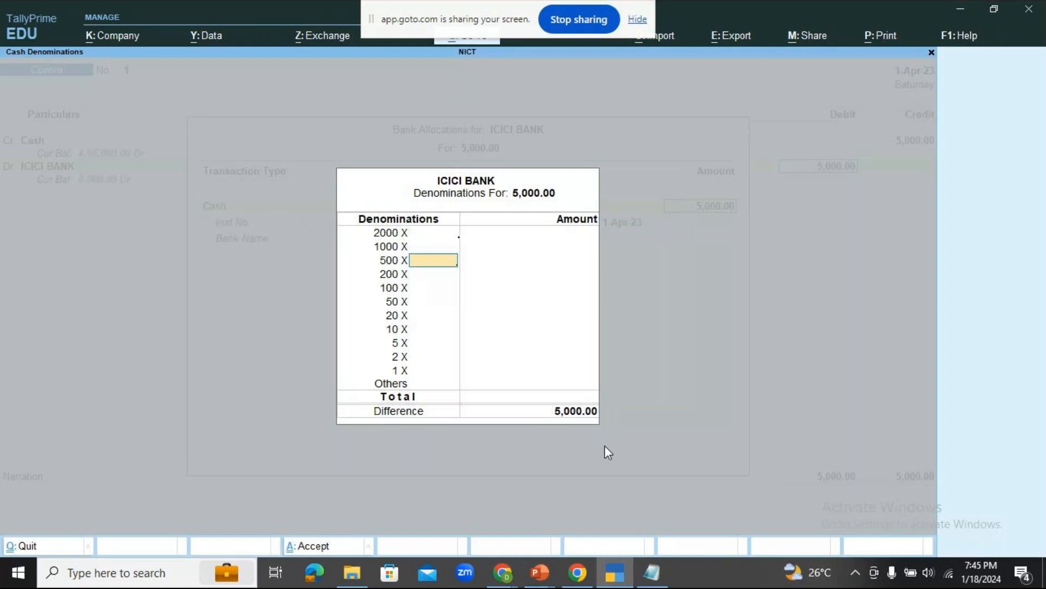
text(10)
key(Return)
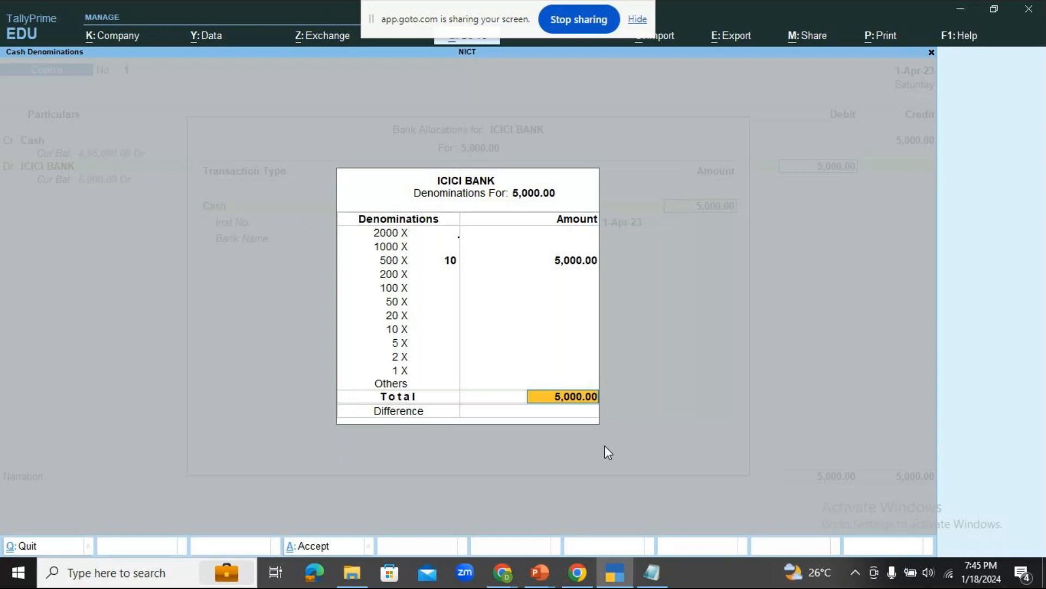
Try to accept the denominations with only 9 notes of 500 and no other notes
key(Up)
text(9)
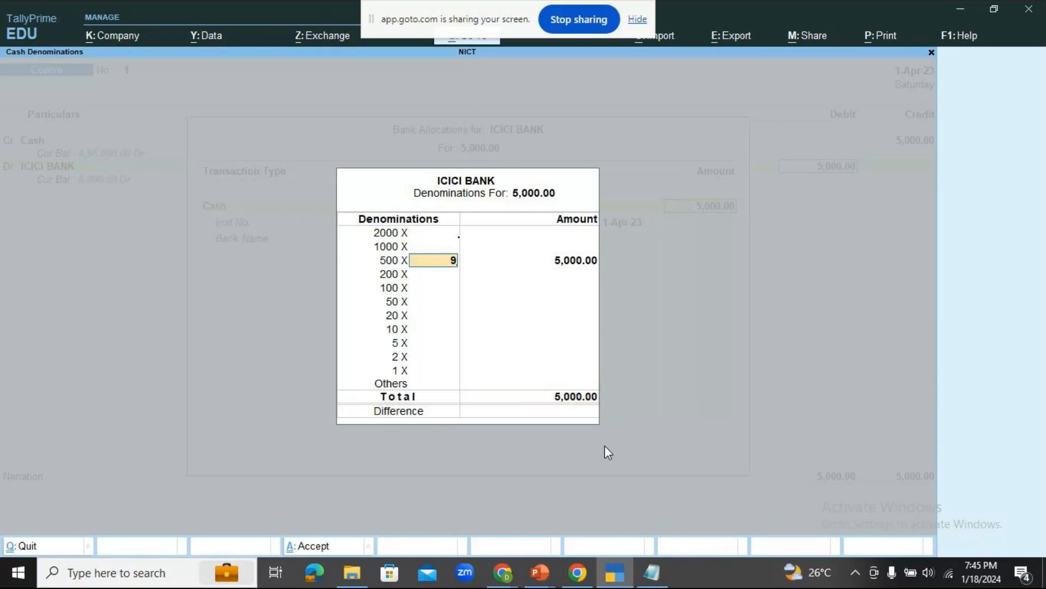
key(Return)
key(Return)
key(Return)
key(Return)
key(Return)
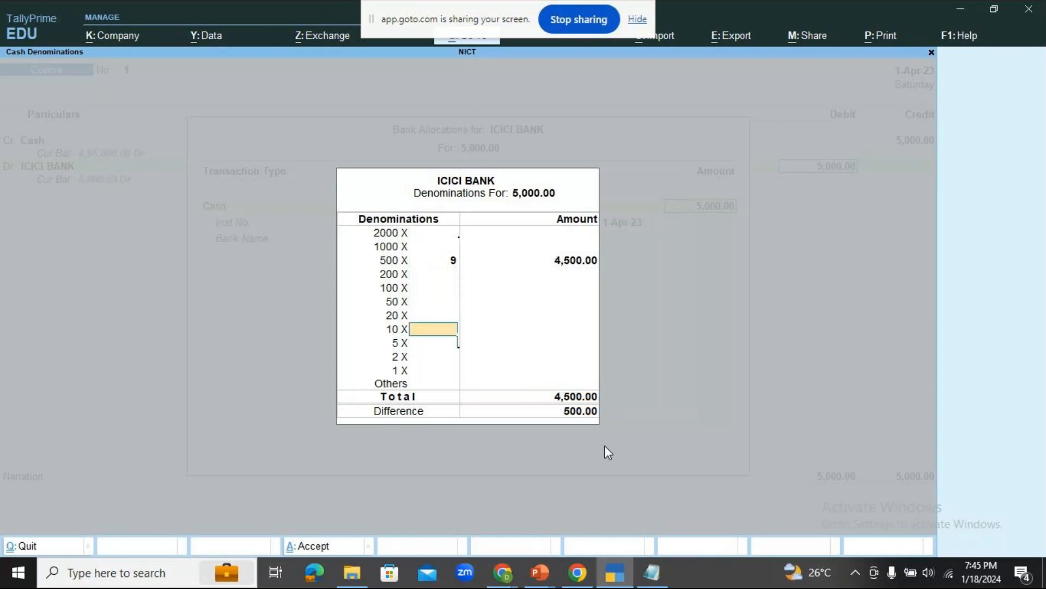
key(Return)
key(Return)
key(Return)
key(Return)
key(Return)
key(Return)
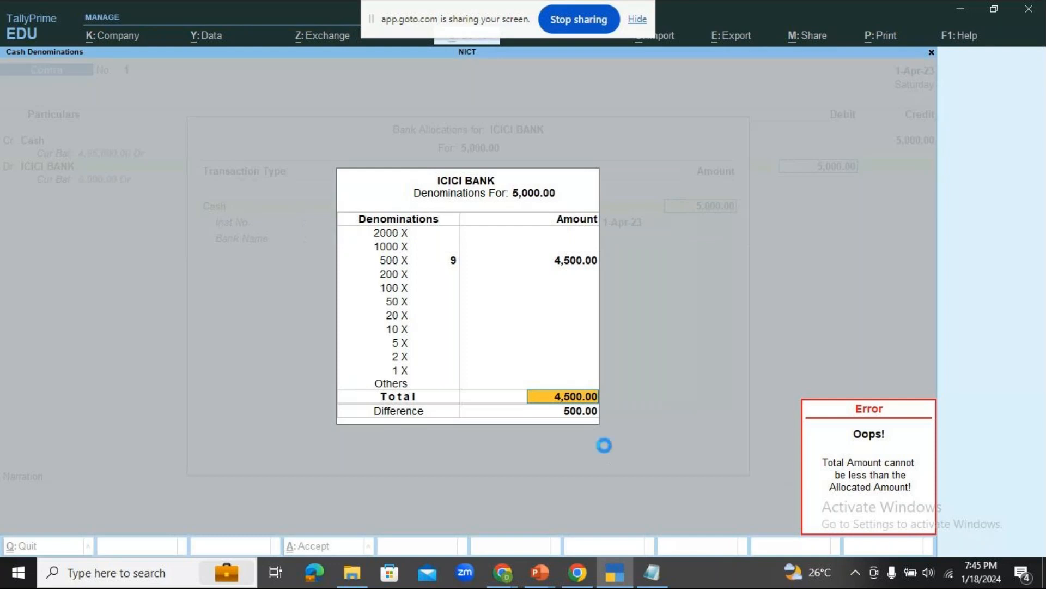
Set the number of 500 notes to 10, accept the denominations and continue to the allocation's bank name
key(Up)
key(Up)
key(Up)
key(Up)
key(Up)
key(Up)
key(Up)
key(Up)
key(Up)
key(Up)
text(10)
key(Return)
key(Return)
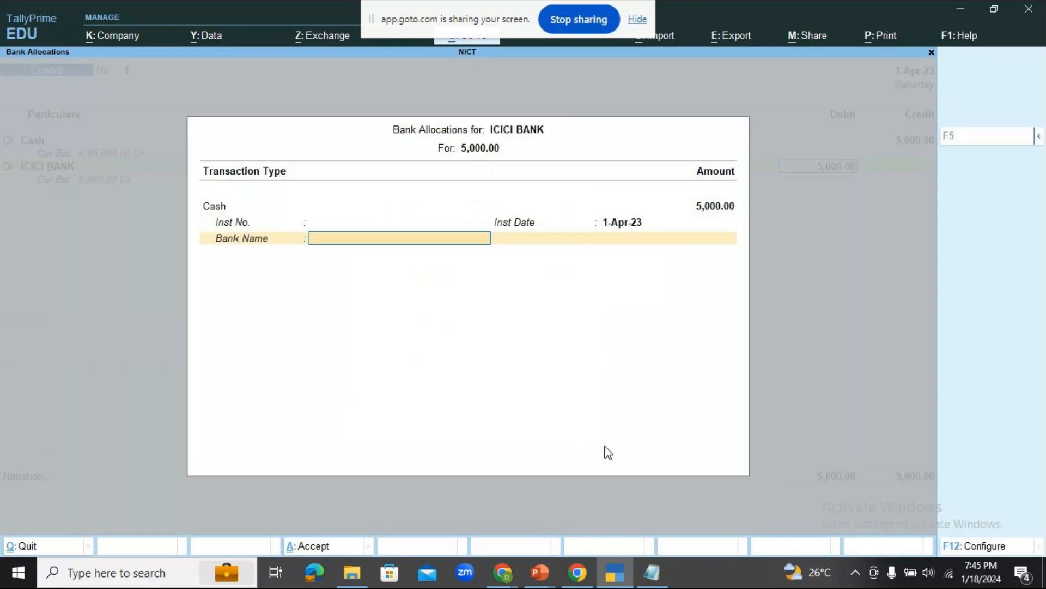
Reopen the cash denominations of the ICICI BANK allocation, review the 10 notes of 500, and return to the bank name
key(Up)
key(Up)
key(Up)
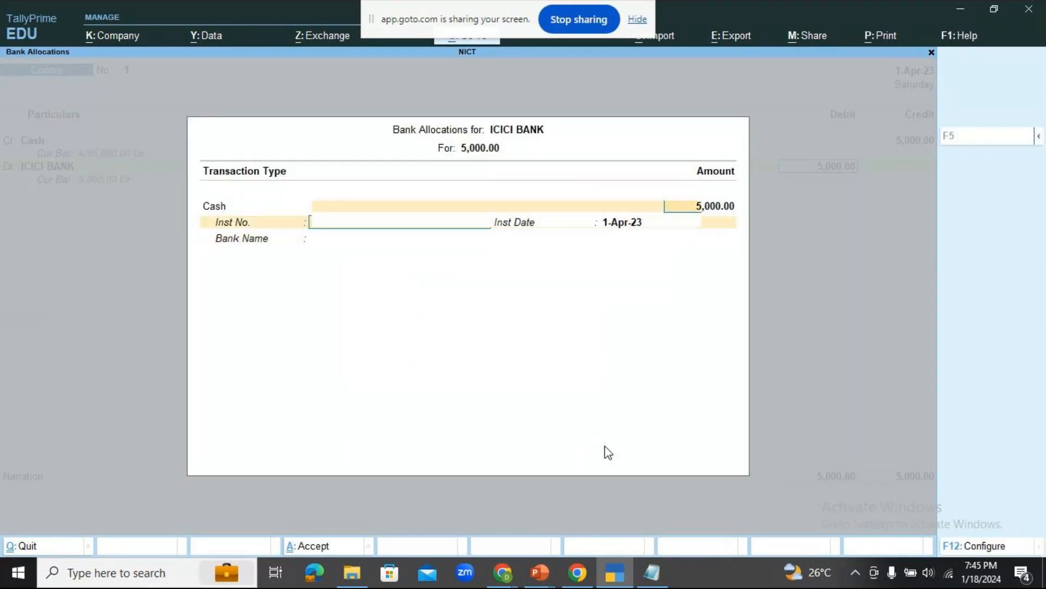
key(Return)
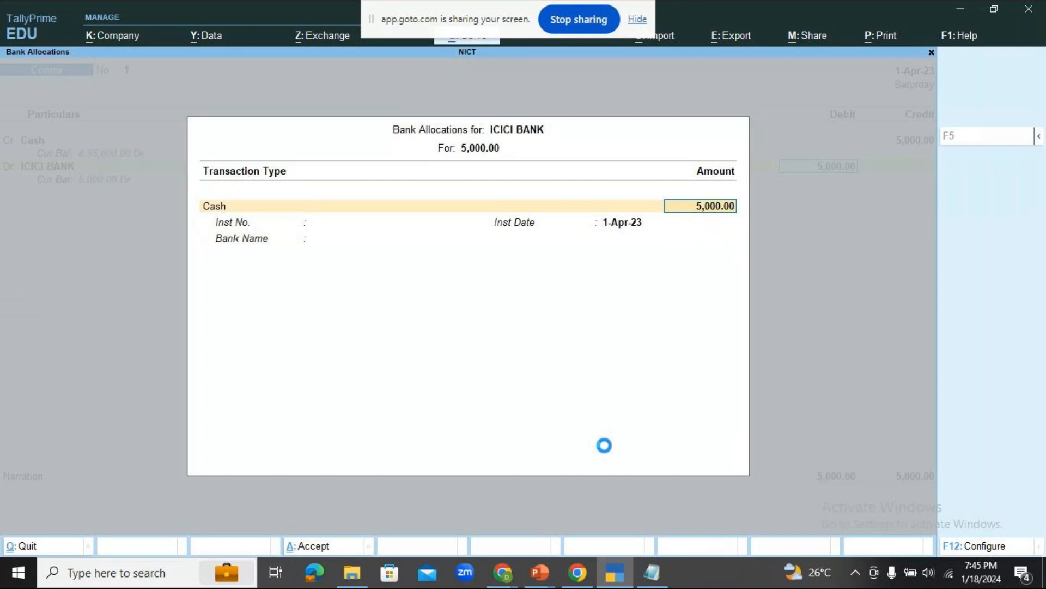
key(Return)
key(Return)
key(Return)
key(Return)
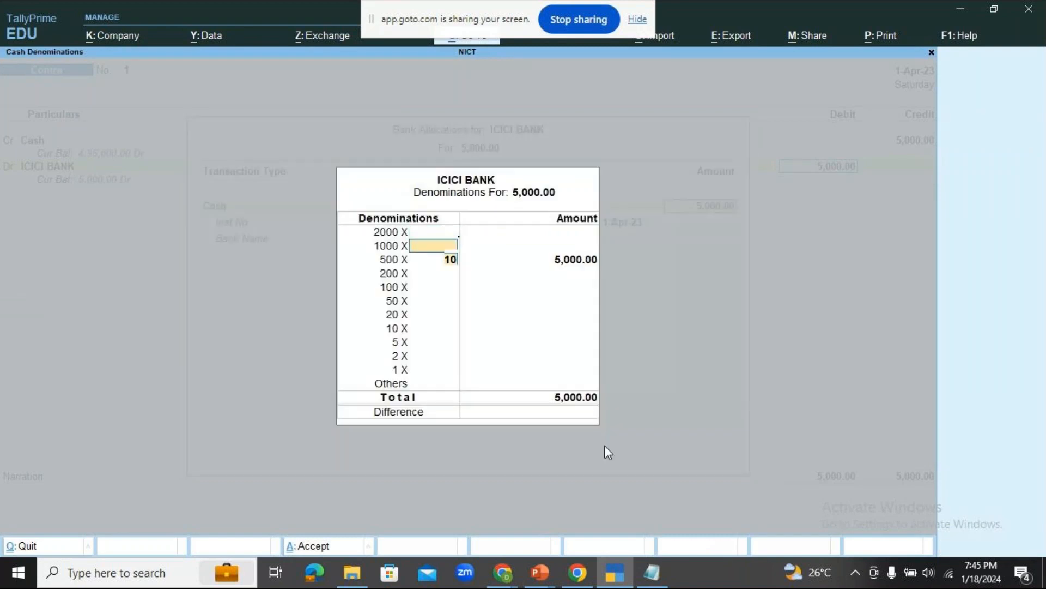
key(Return)
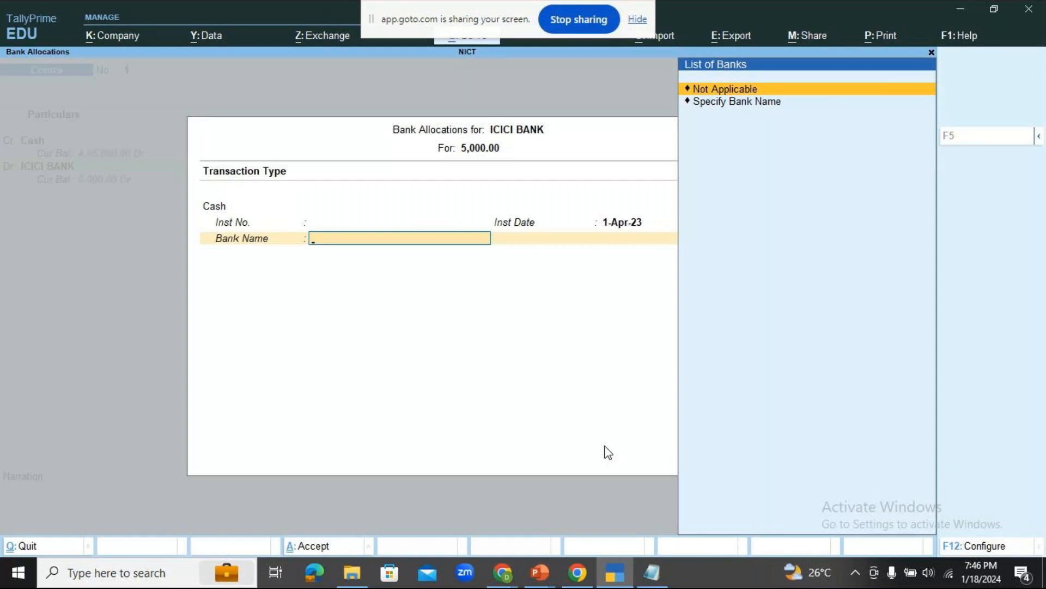
Set the allocation's bank name to Not Applicable and enter the narration "BEING CASH DEPOSITED INTO THE BANK"
key(Return)
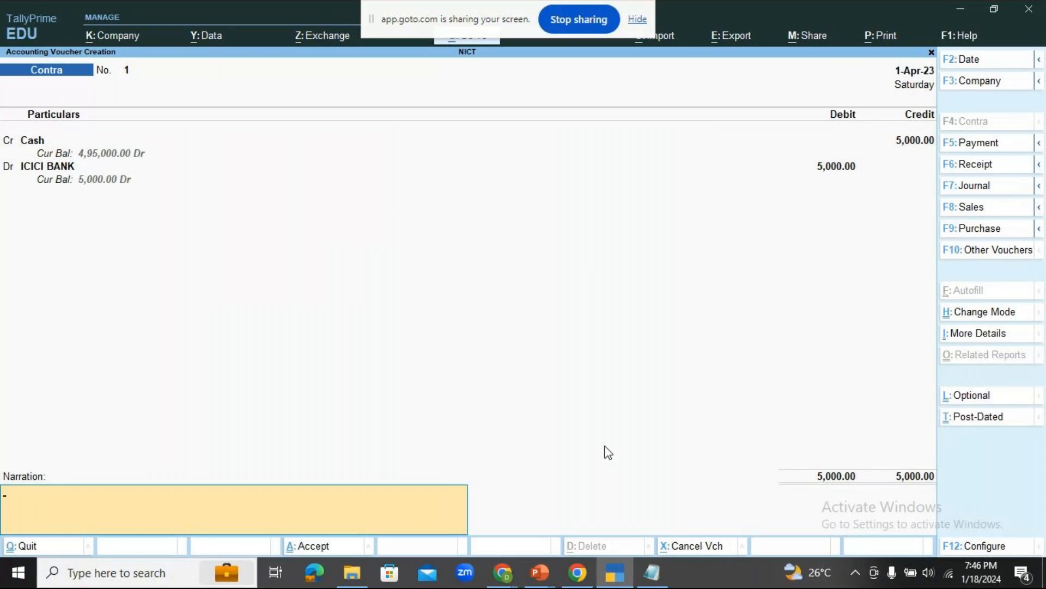
text(BEING CASH DEPOSITE)
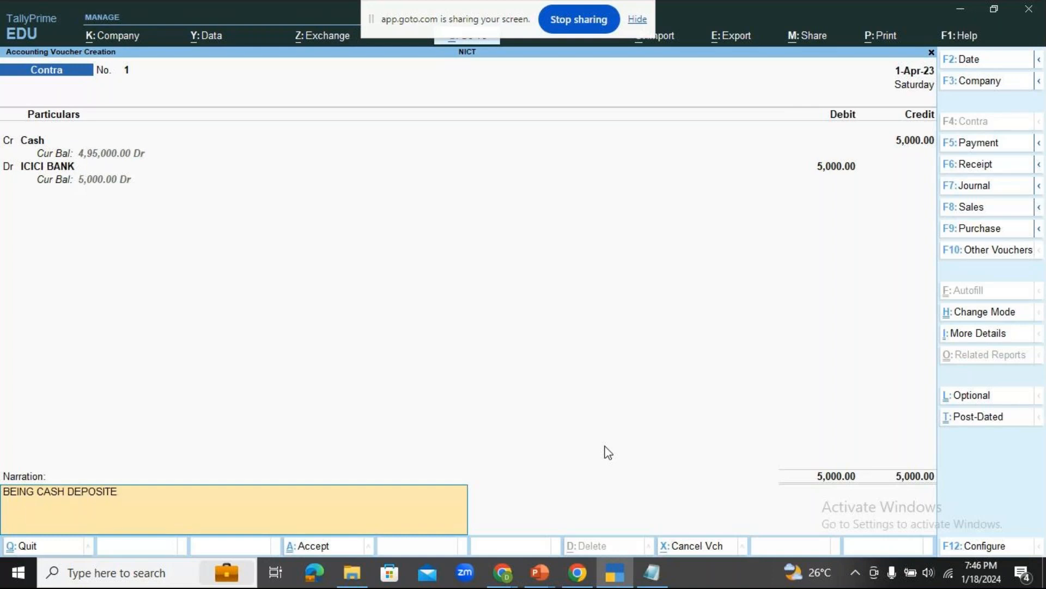
text(D INTO THE BANK)
key(Return)
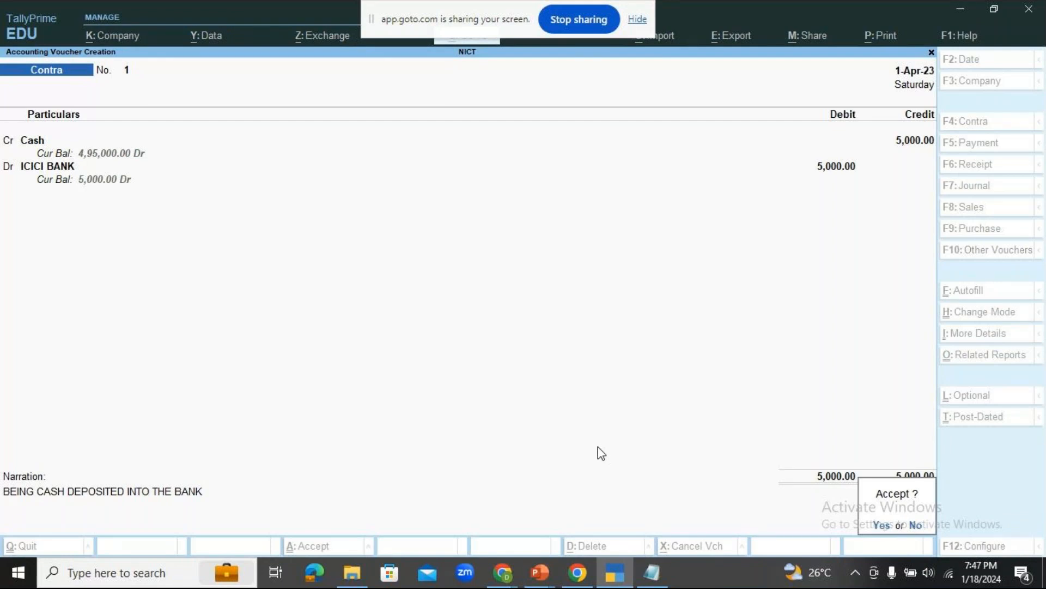
Check the chat in the GoTo meeting window, and return to TallyPrime to accept the cash deposit voucher
click(503, 572)
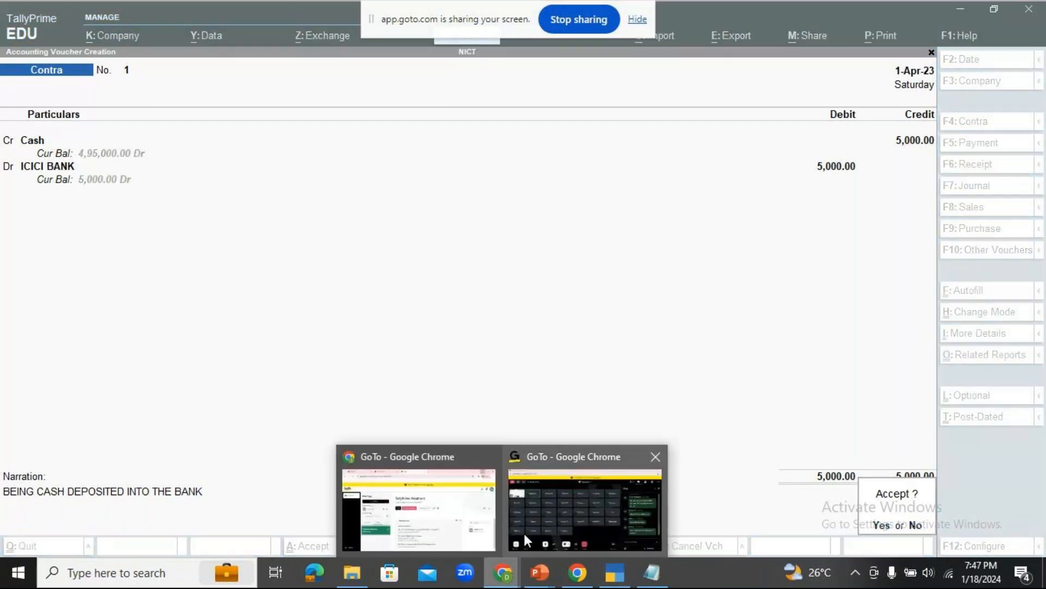
click(548, 490)
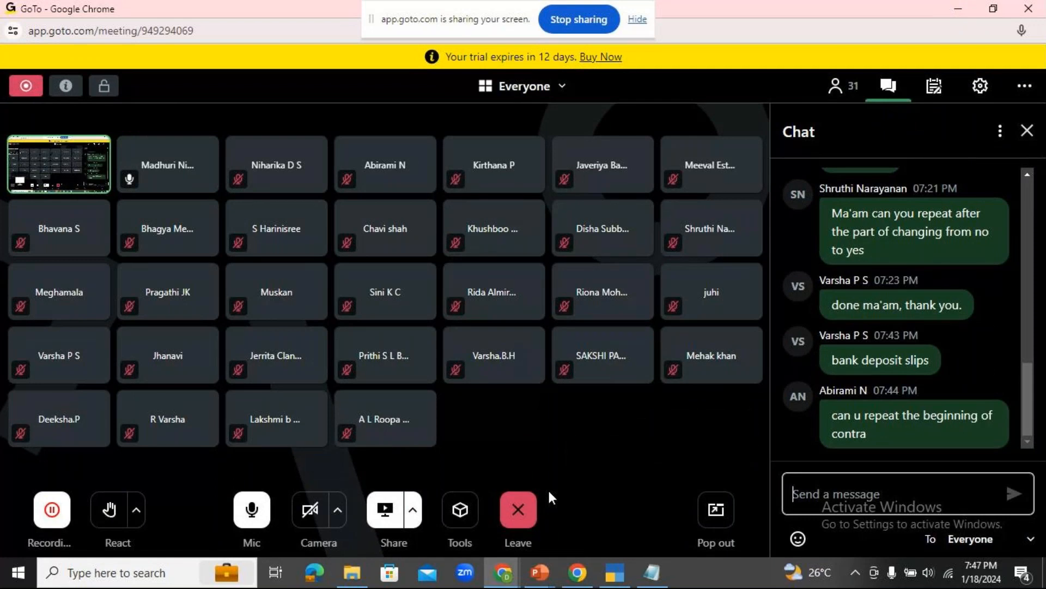
mouse_move(594, 561)
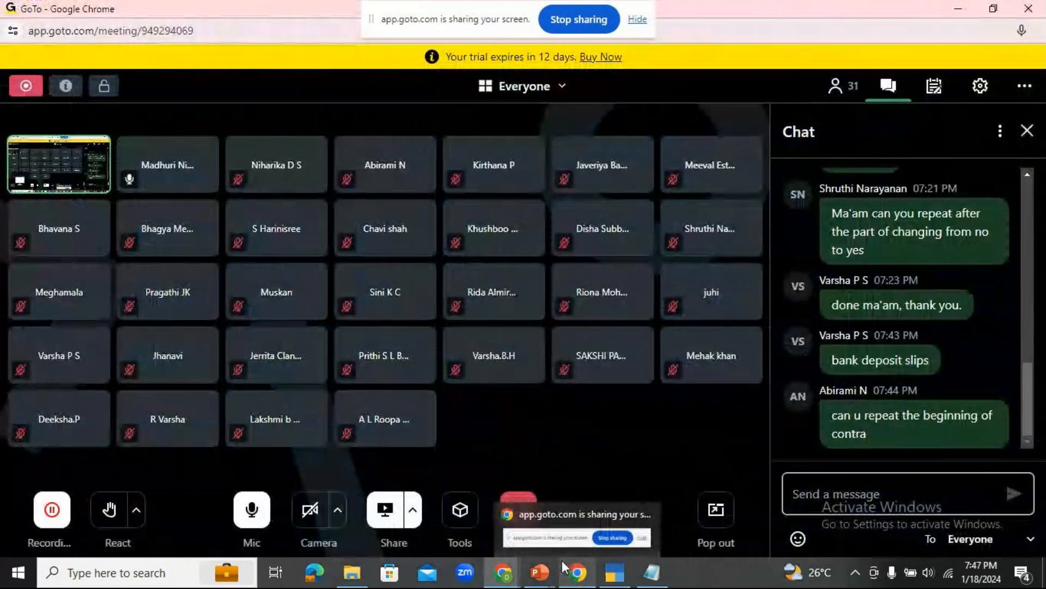
mouse_move(538, 573)
click(595, 536)
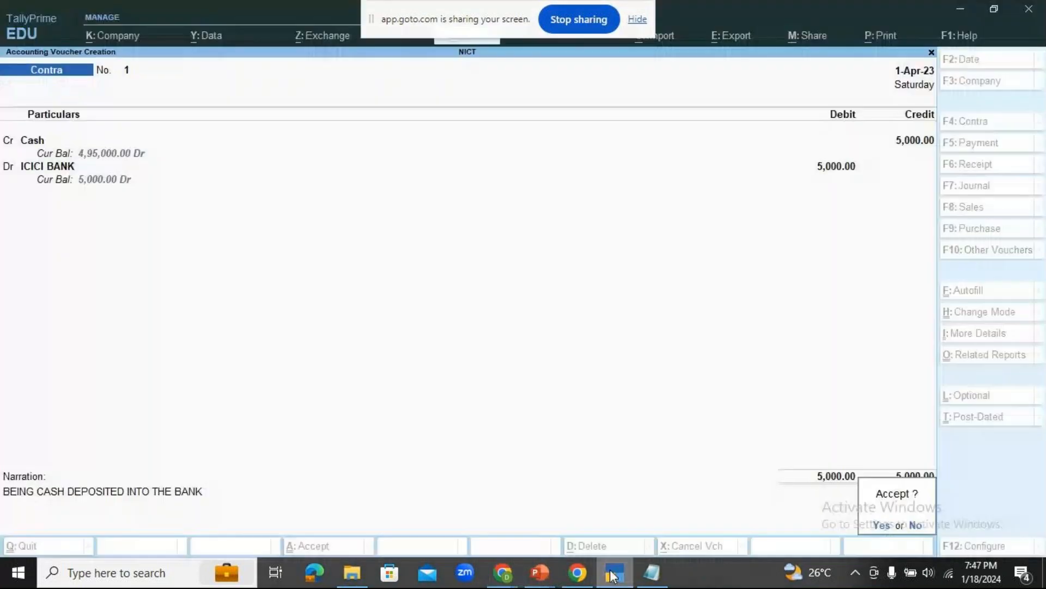
key(Return)
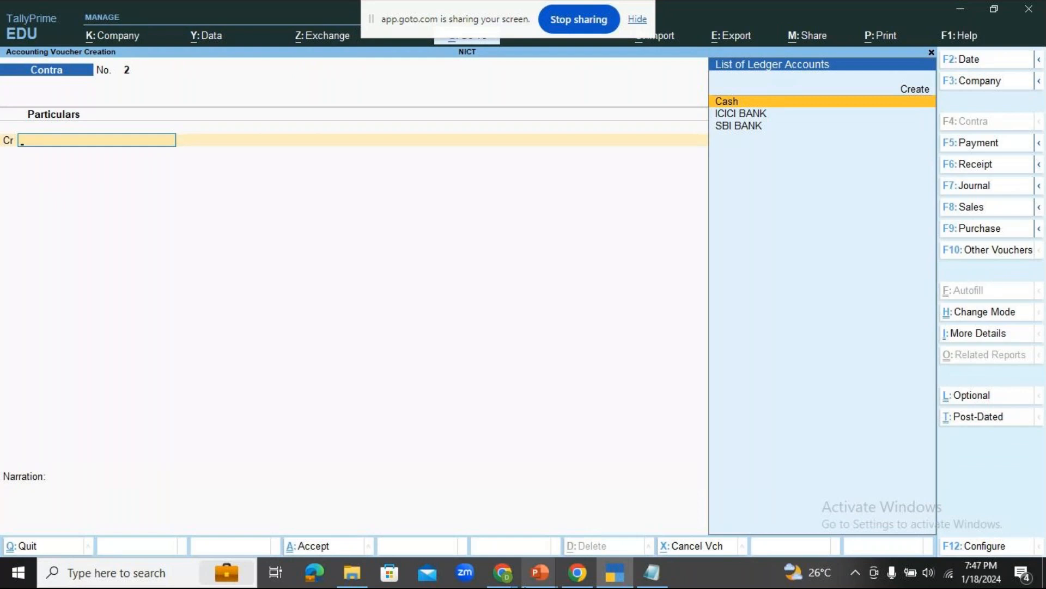
Consult the Contra voucher exercises slide in PowerPoint, and credit ICICI BANK with 3000 in the new Contra voucher in TallyPrime
mouse_move(539, 572)
click(600, 530)
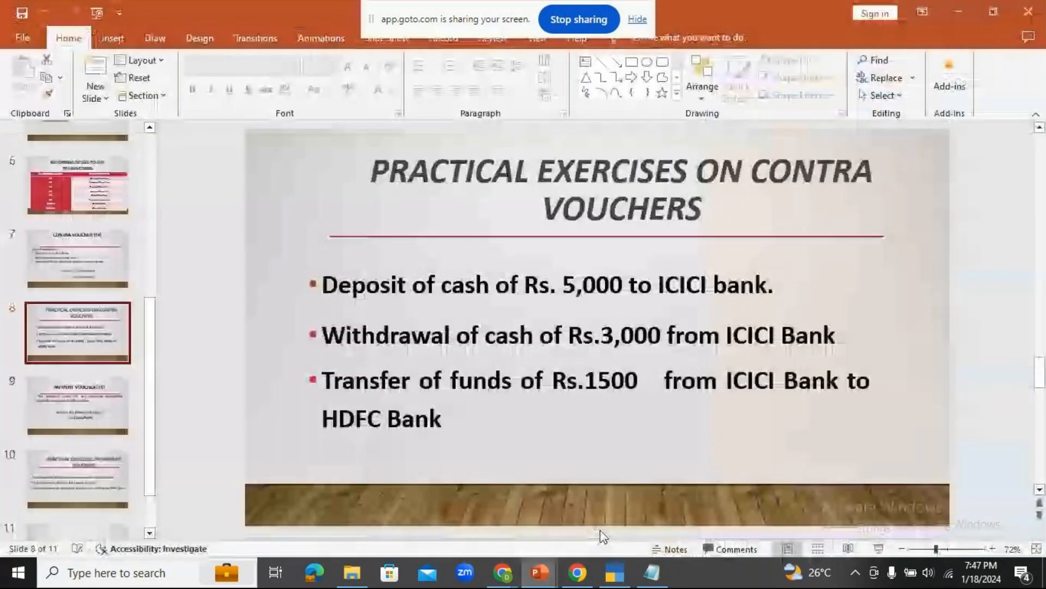
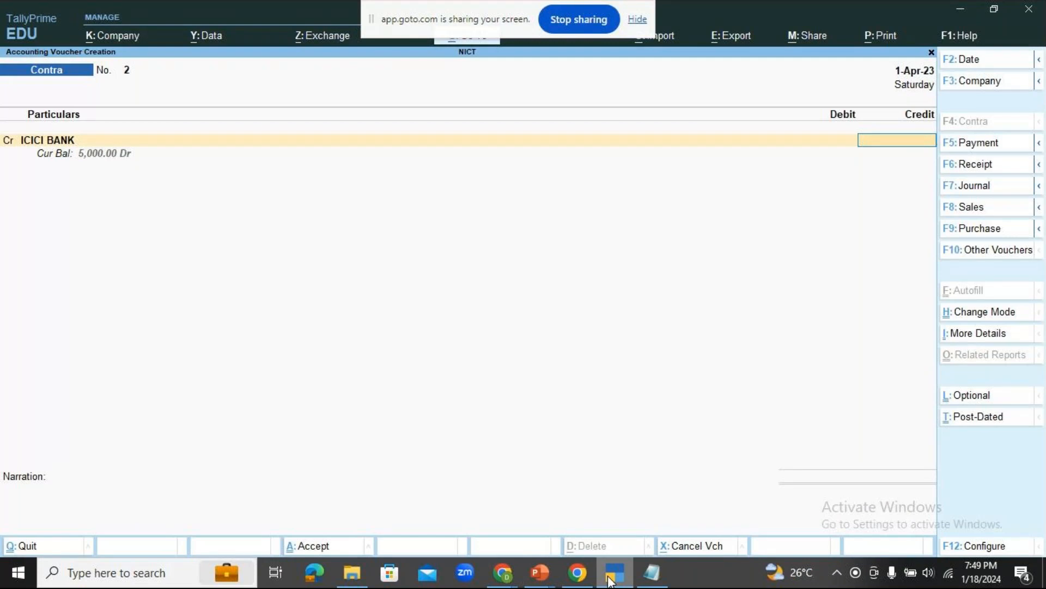
text(3)
text(000)
key(Return)
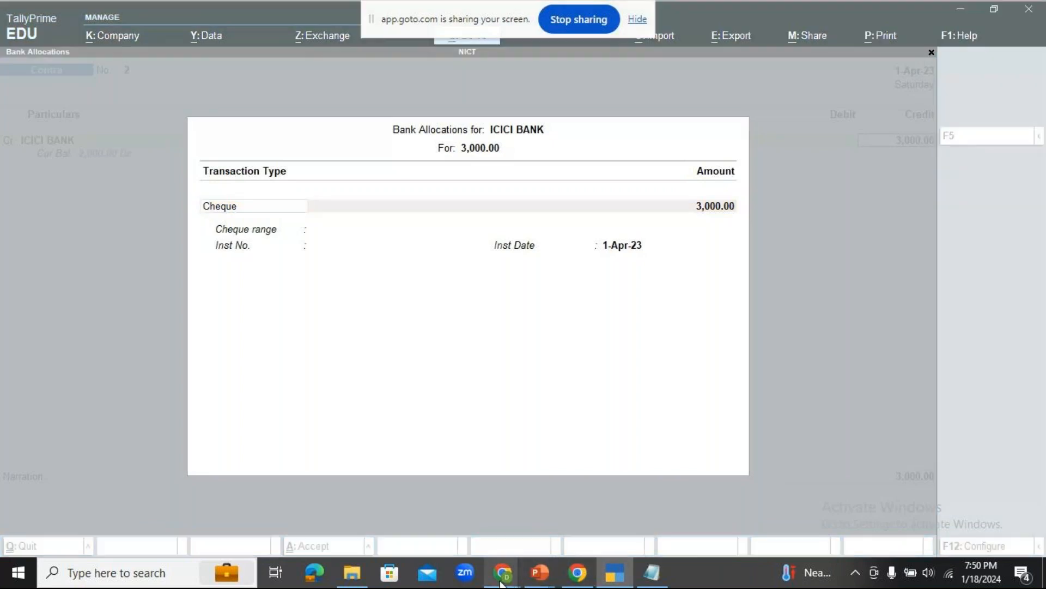
Switch to the GoTo meeting window to read the participants' chat, and return to TallyPrime
mouse_move(504, 573)
click(547, 521)
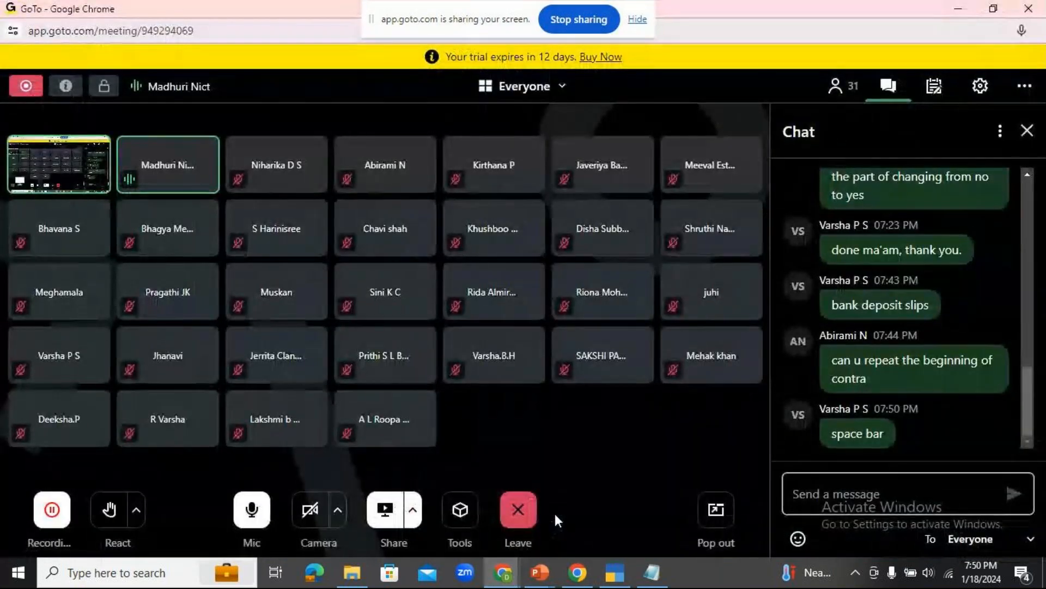
click(621, 581)
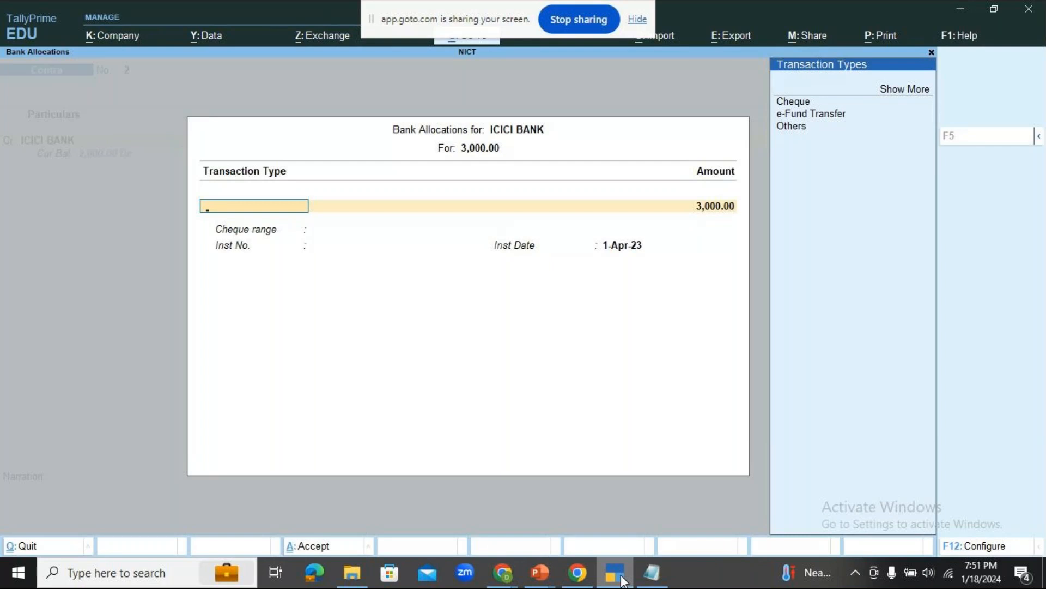
Choose ATM from the expanded transaction types for the ICICI BANK allocation and accept it without an instrument number, dated 1-Apr-23
key(Up)
key(Up)
key(Up)
key(Up)
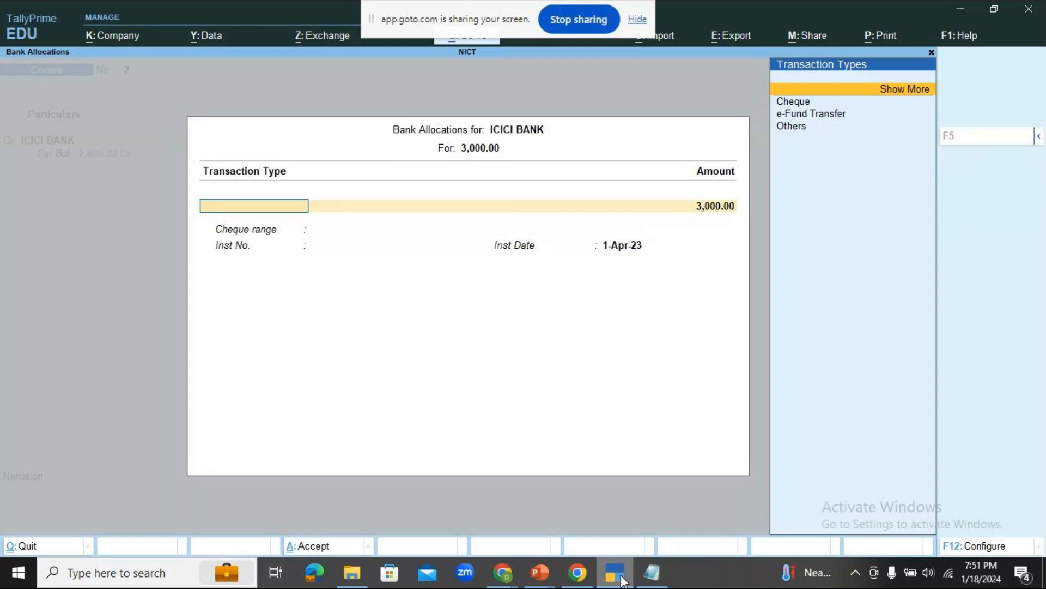
key(Return)
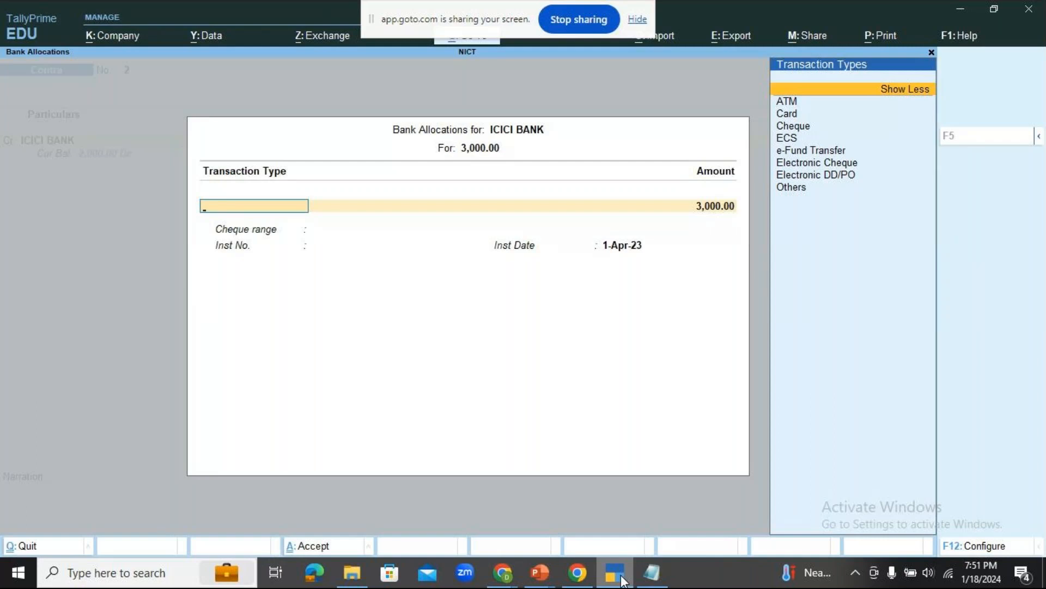
key(Down)
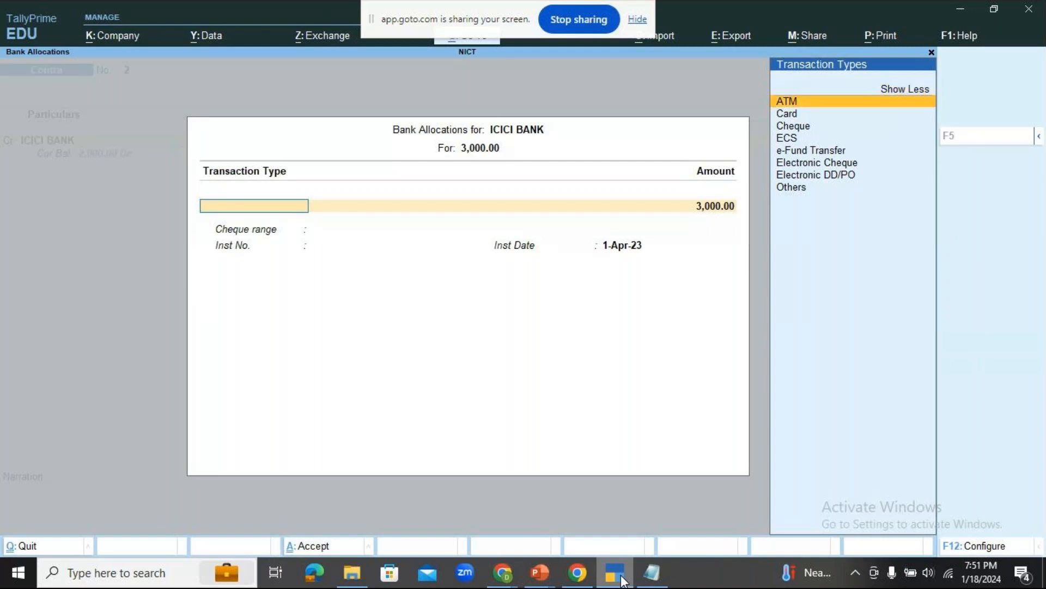
key(Return)
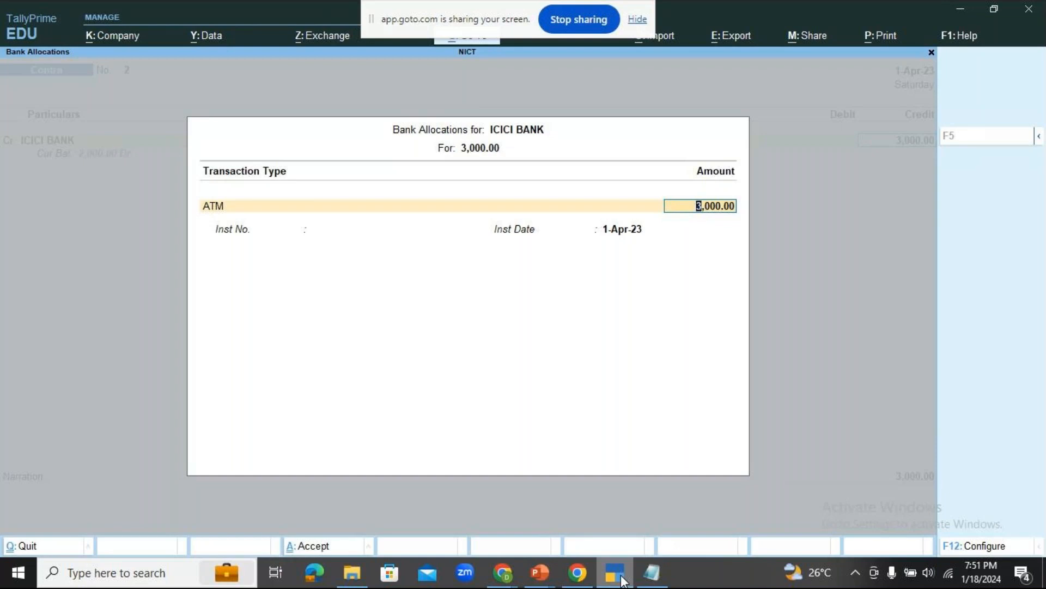
key(Return)
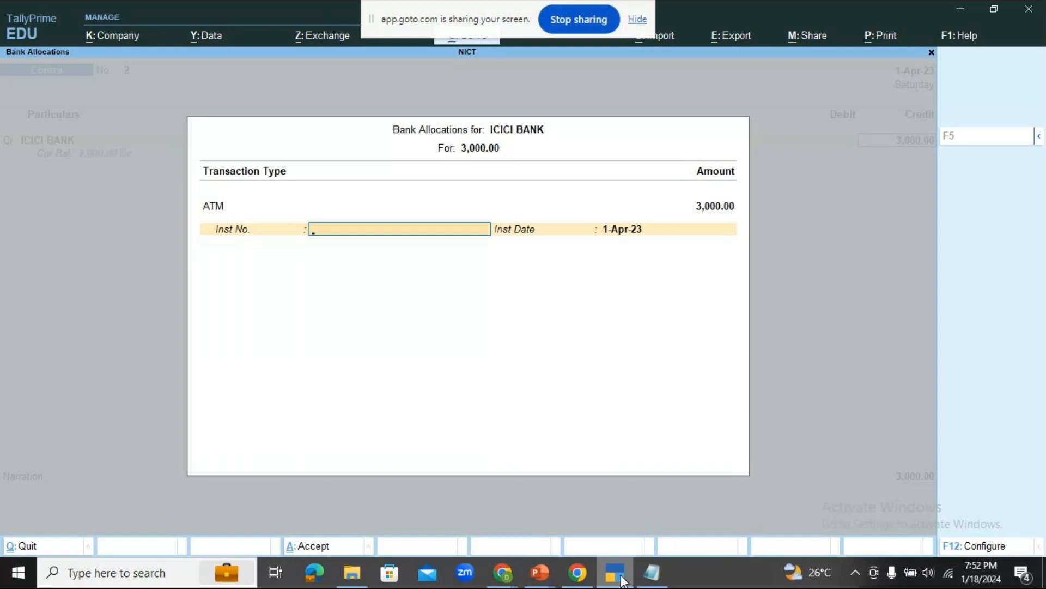
key(Return)
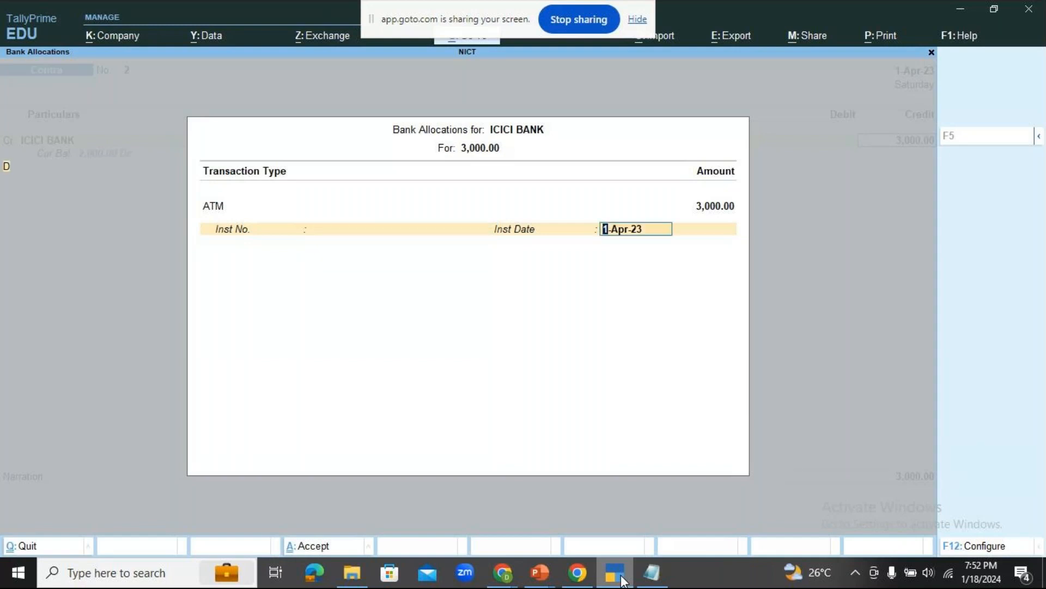
key(Return)
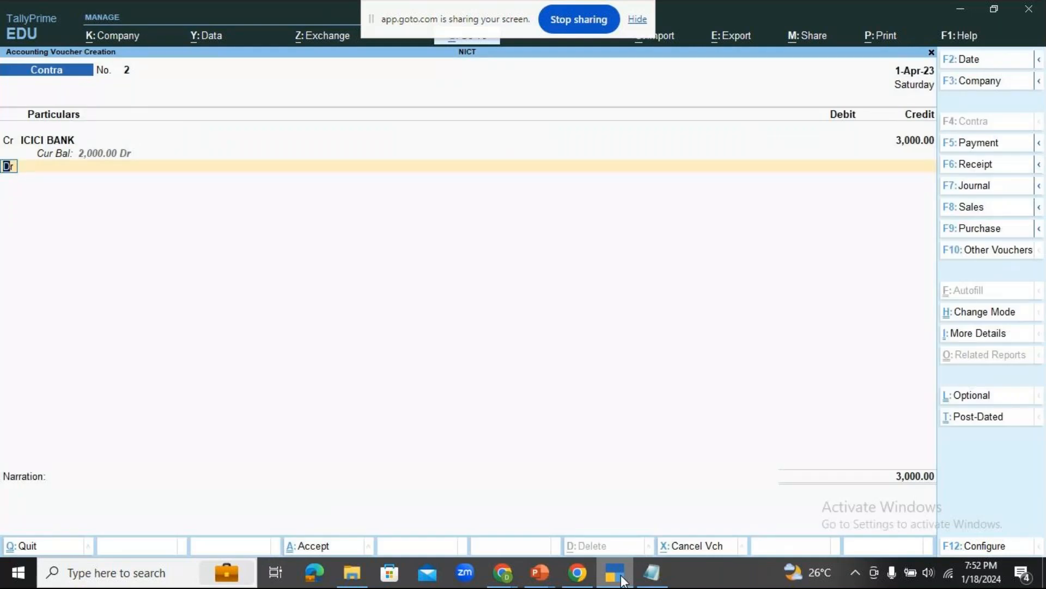
Debit Cash with 3,000 and enter the narration "BEING CASH WITHDRAWN FROM THE BANK"
key(Return)
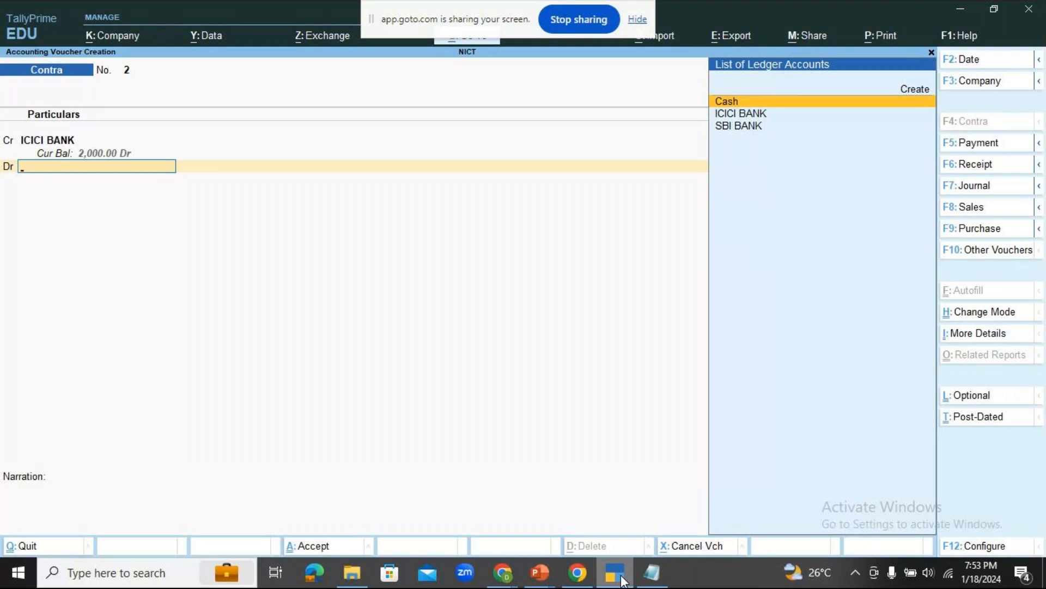
key(Return)
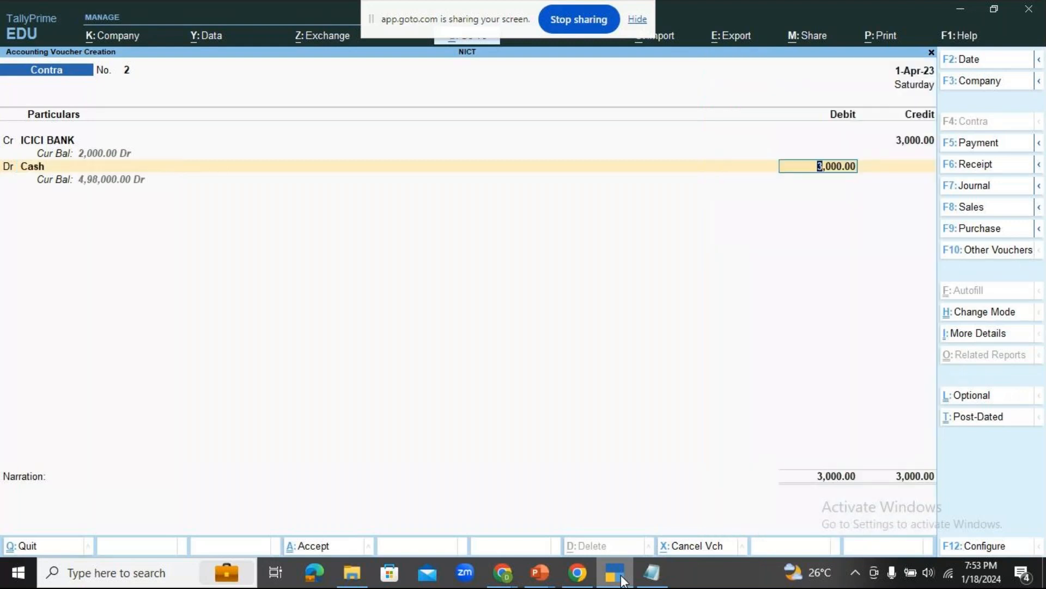
key(Return)
text(B)
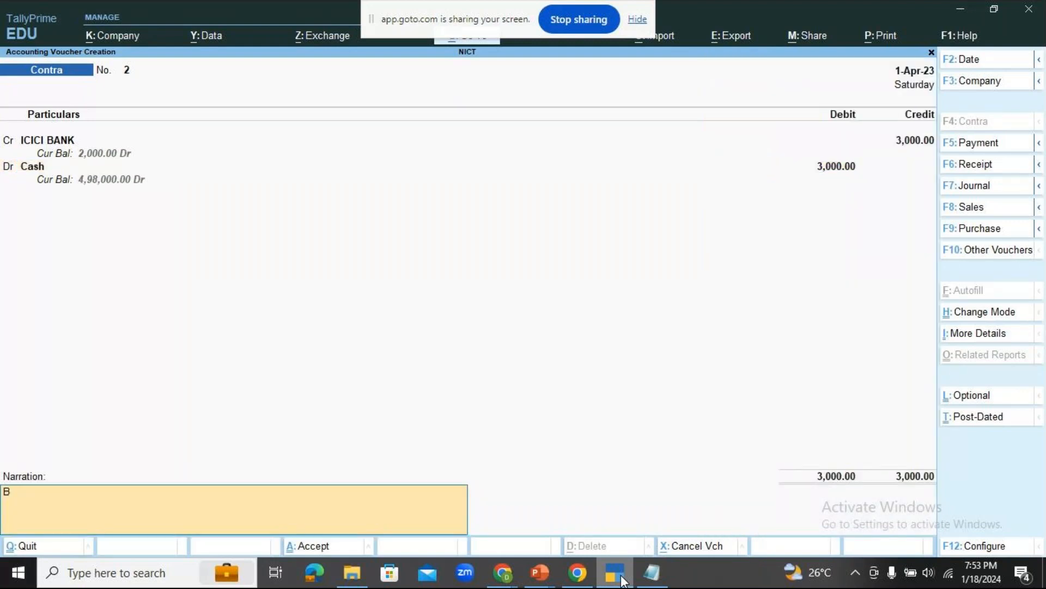
text(EING CASH WITHDRAW)
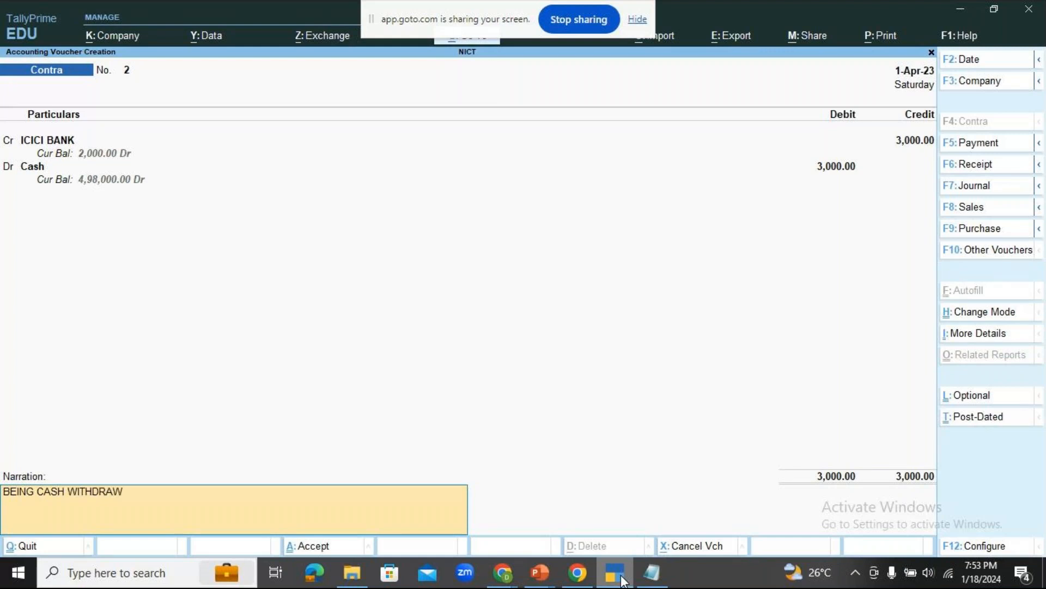
text(N FROM THE BANK)
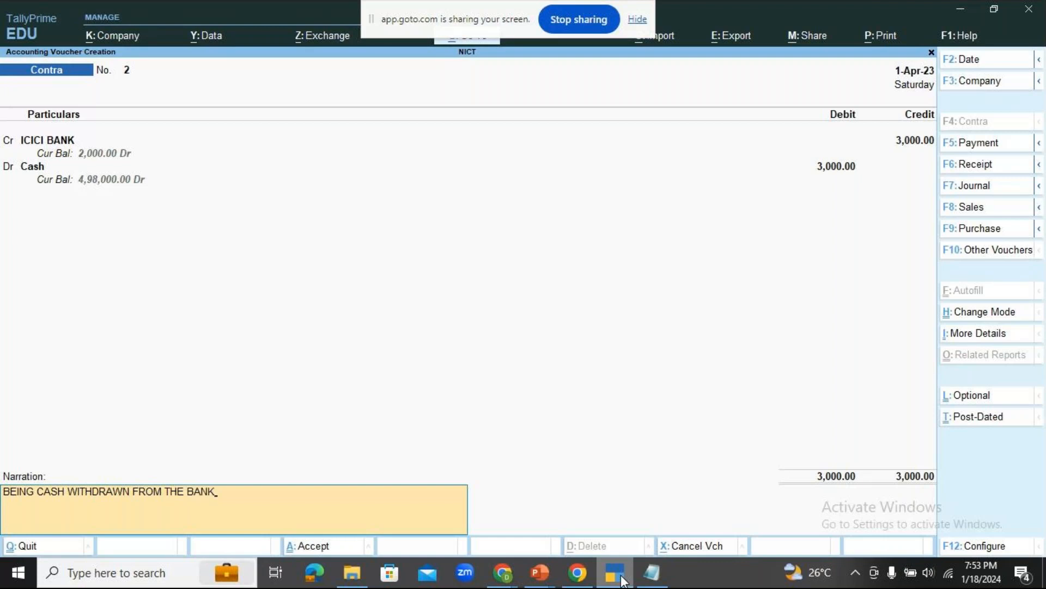
key(Return)
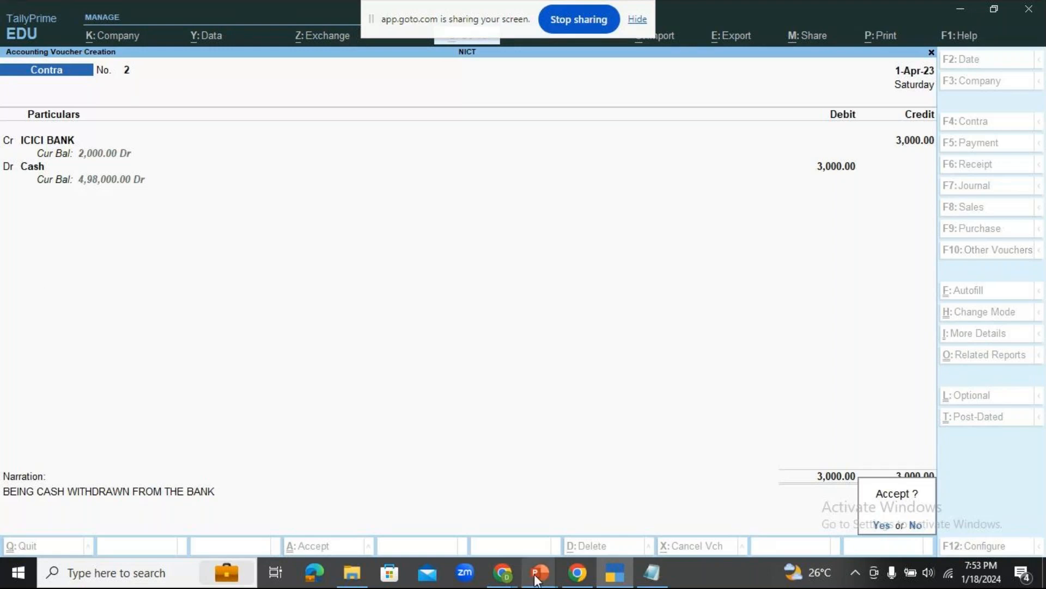
Switch to the GoTo meeting window, and mute and unmute the microphone
mouse_move(506, 572)
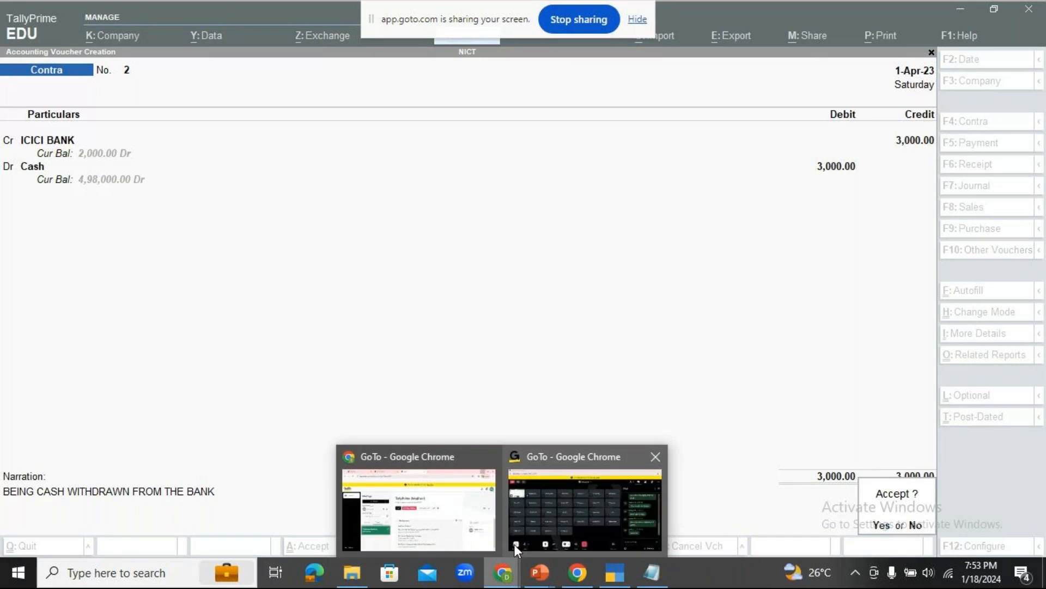
click(534, 519)
click(255, 512)
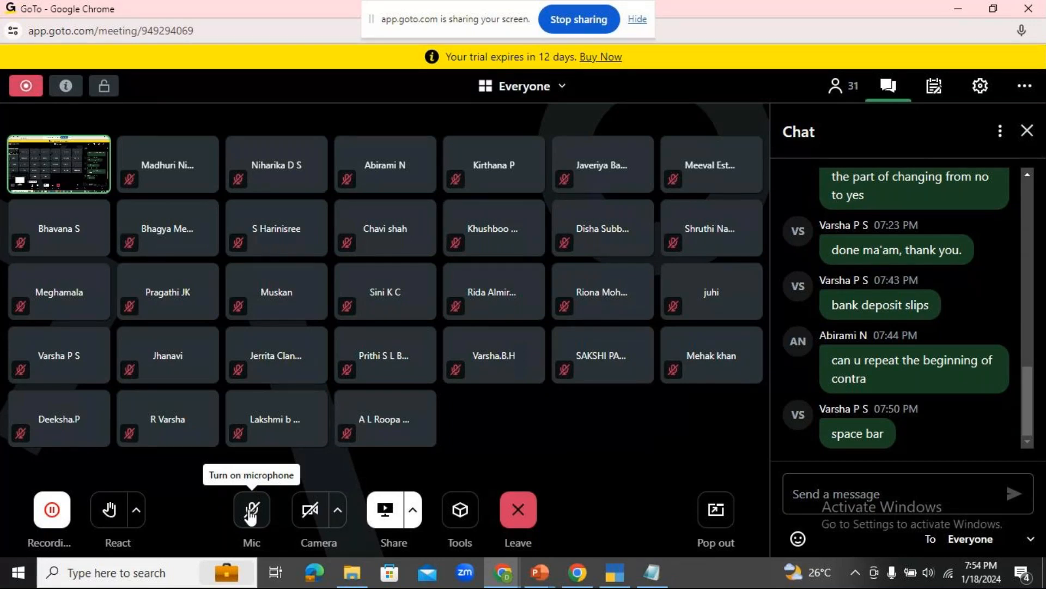
click(250, 513)
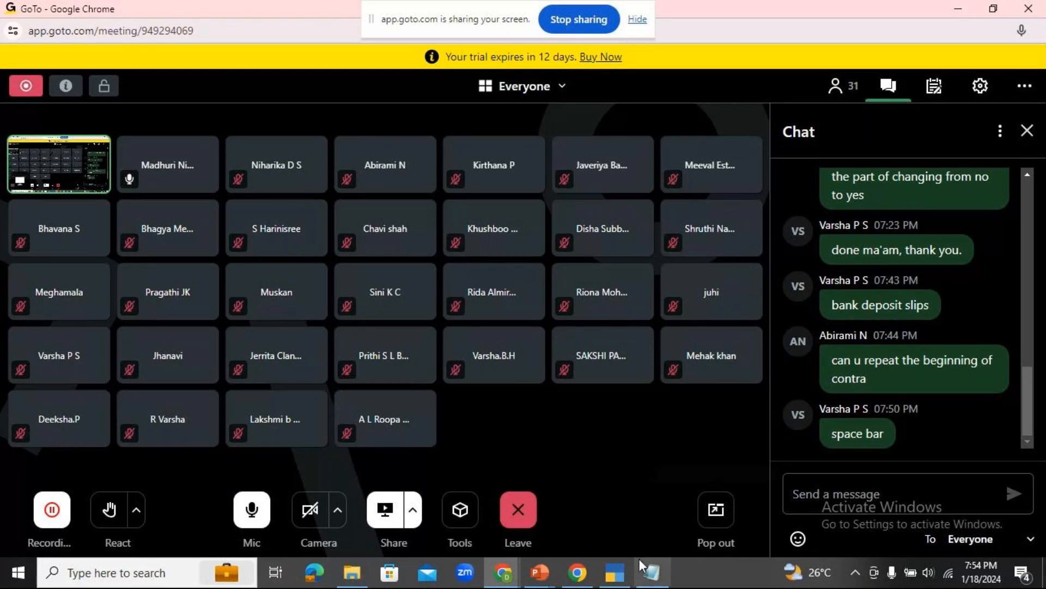
Return to TallyPrime and bring up the Notepad notes on the debit and credit order of the Contra voucher
click(616, 571)
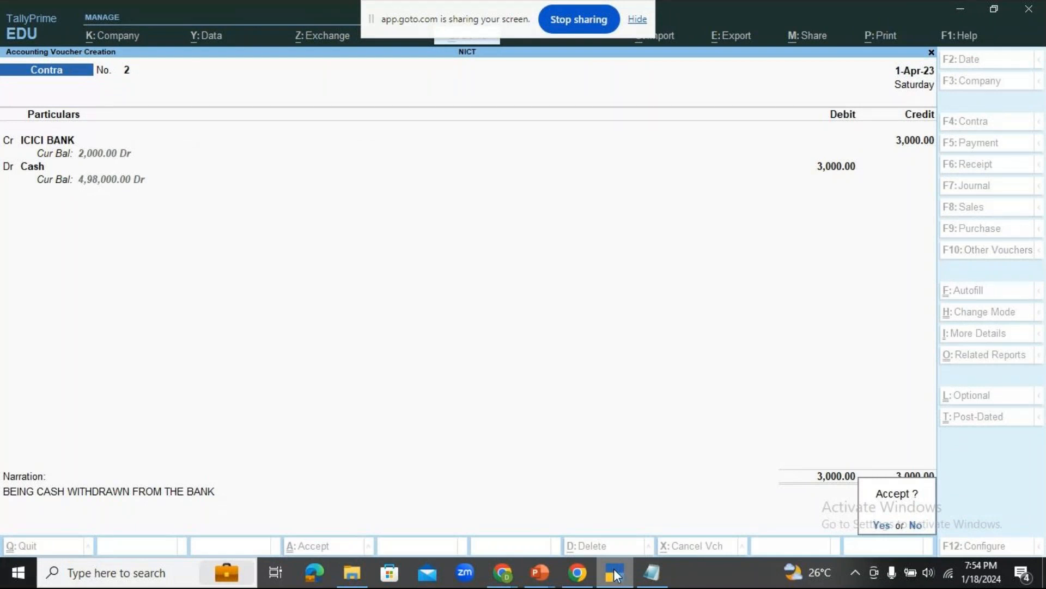
click(654, 572)
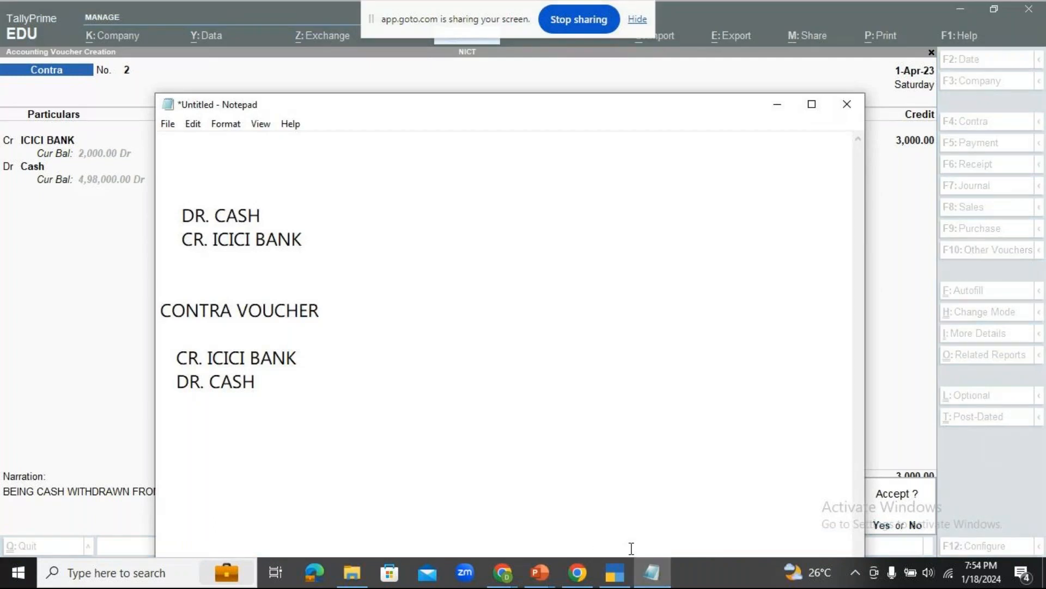
Check the GoTo meeting chat for participants' replies and return to TallyPrime
click(502, 578)
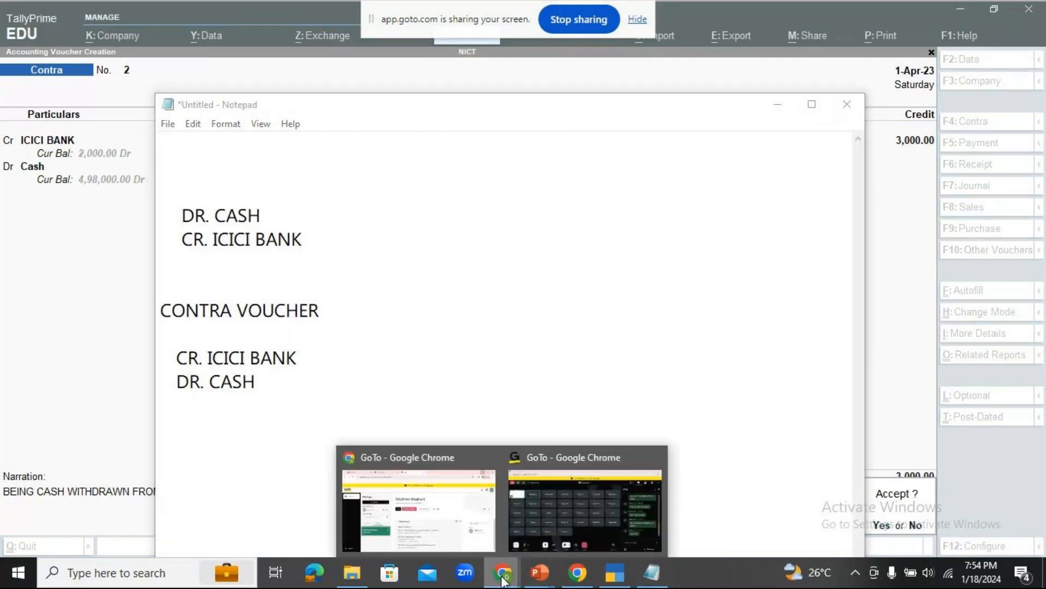
click(571, 532)
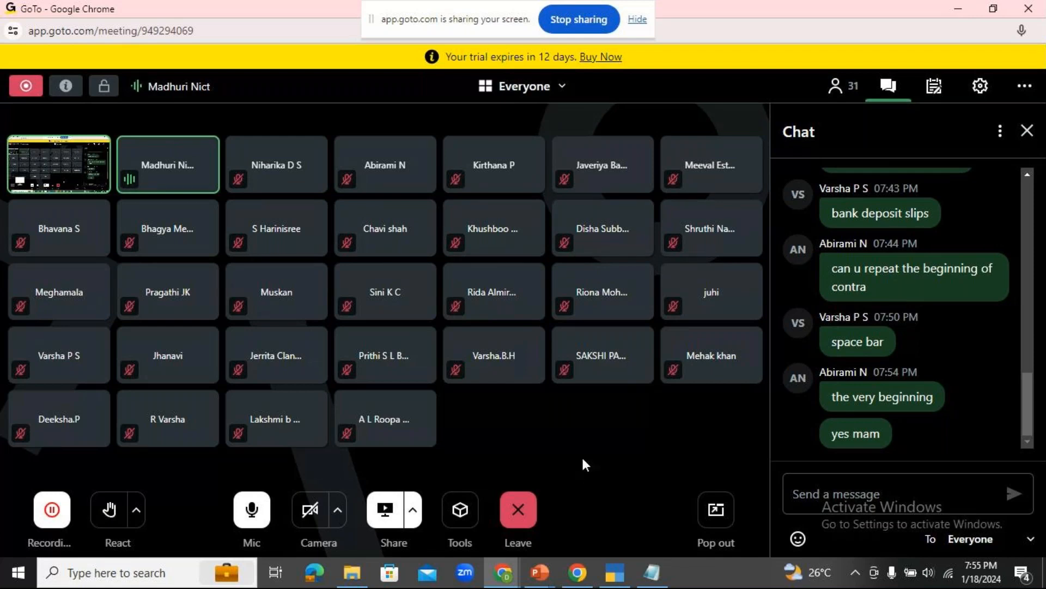
click(606, 581)
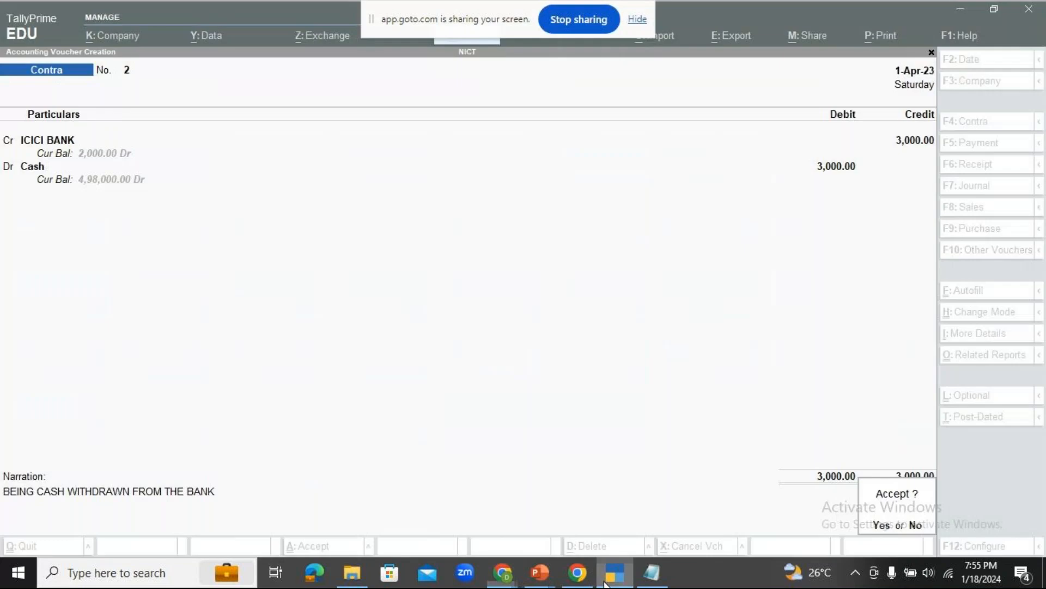
Accept the 3,000 cash withdrawal voucher, quit to the Gateway of Tally, and reopen voucher entry
key(y)
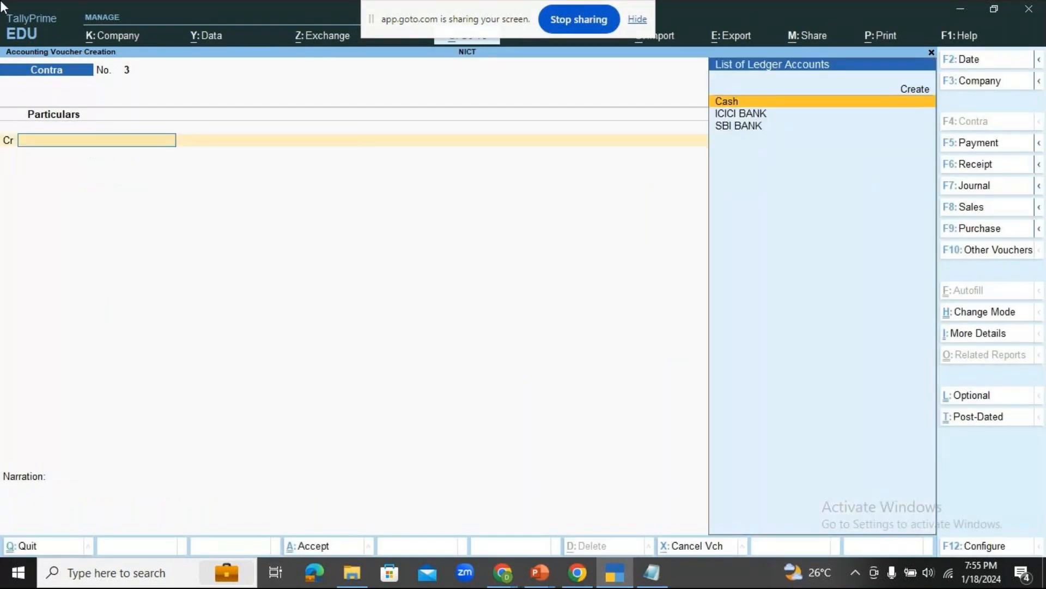
key(Escape)
key(y)
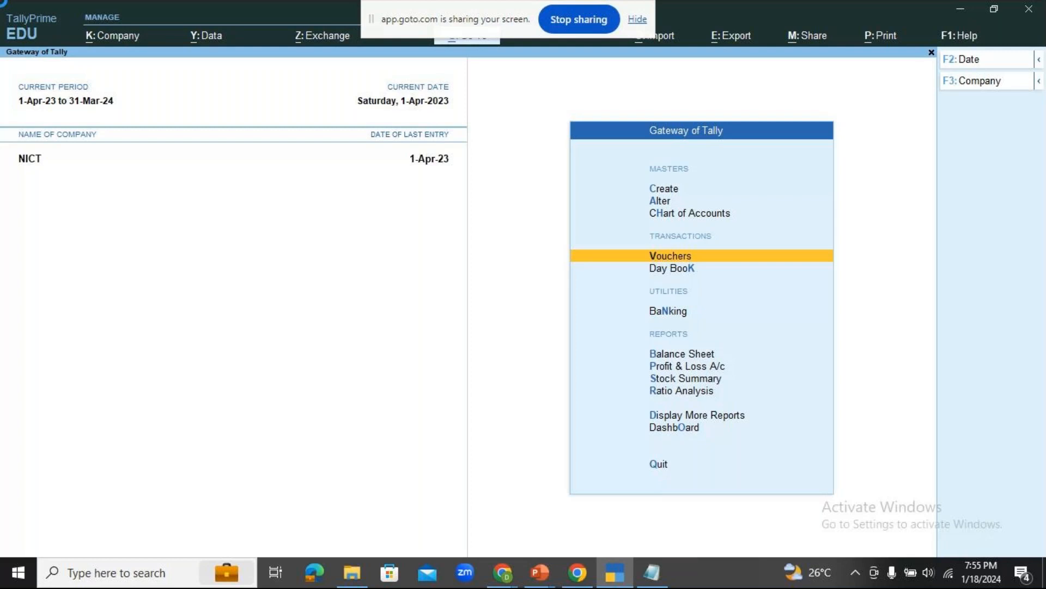
key(Return)
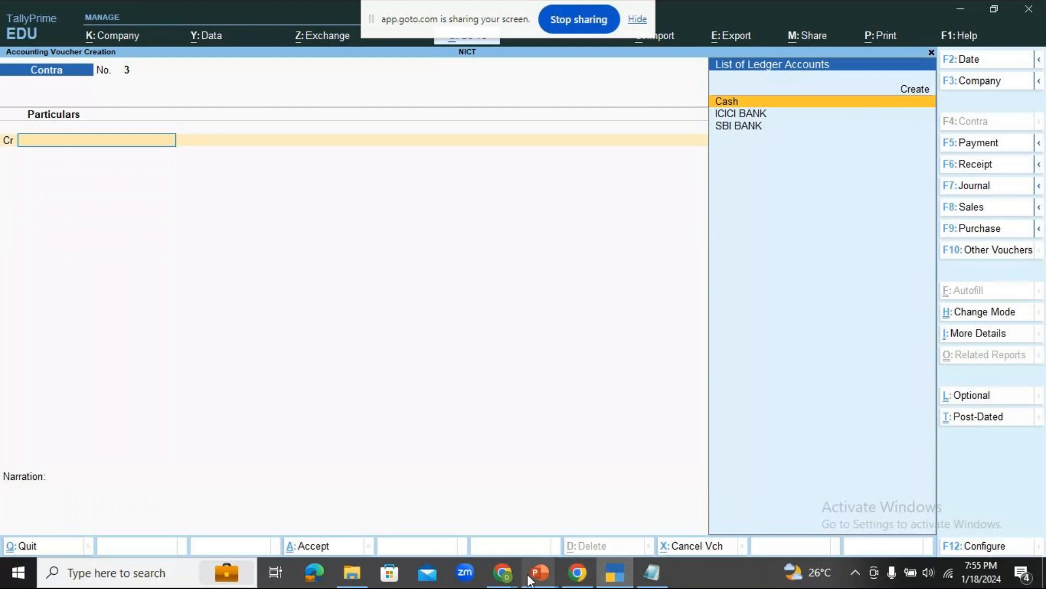
Read the GoTo meeting chat, reveal the hidden private messages, and return to TallyPrime
mouse_move(502, 572)
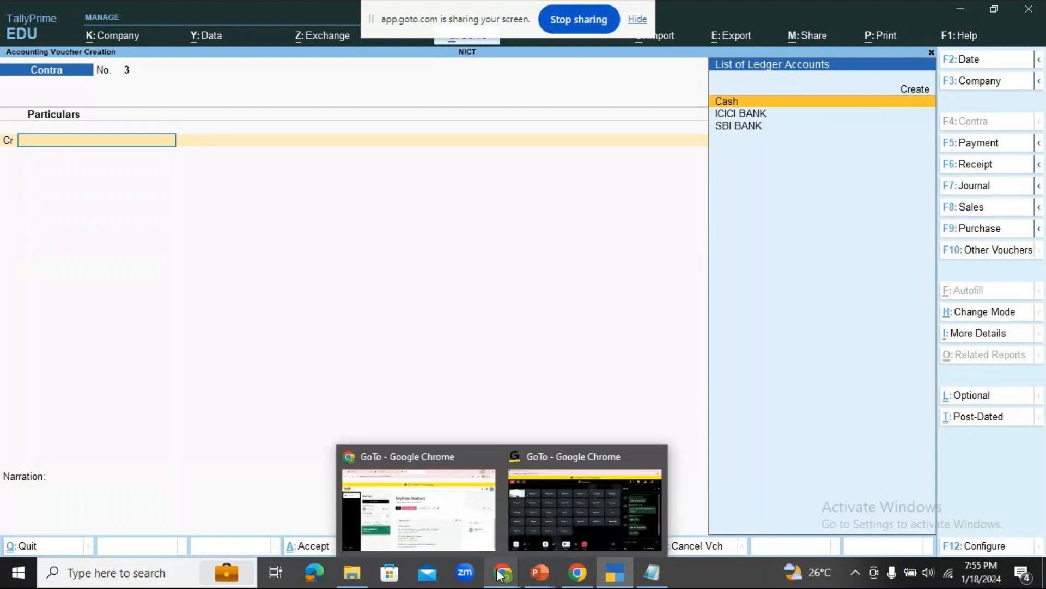
click(602, 503)
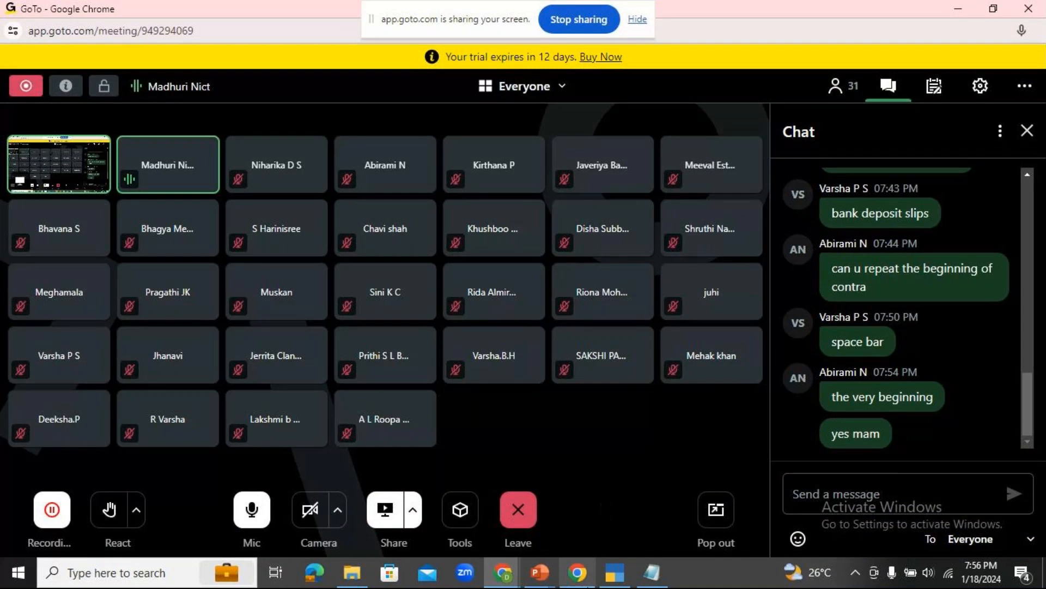
click(611, 578)
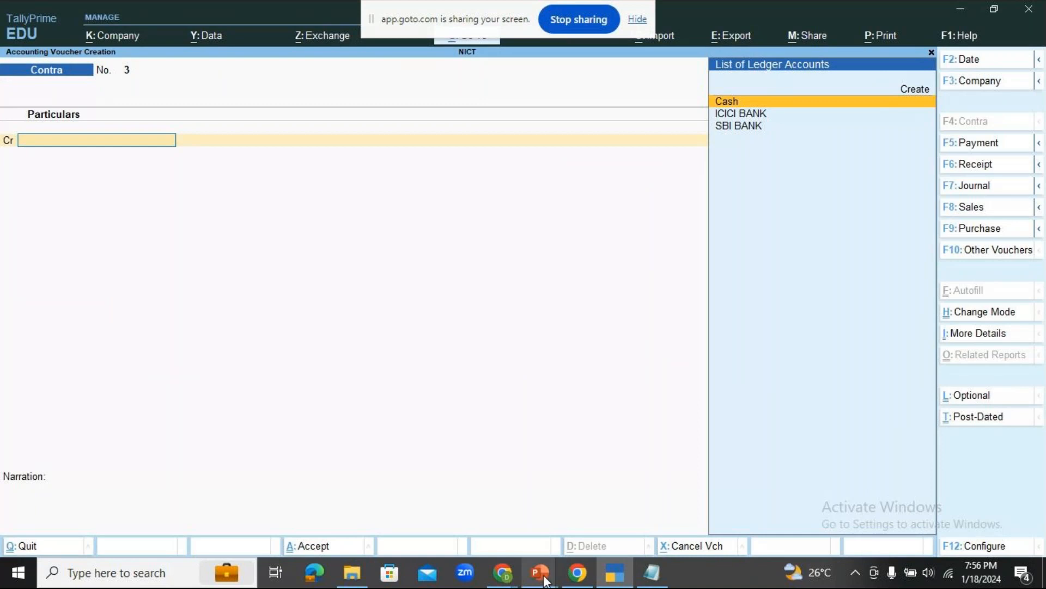
mouse_move(545, 570)
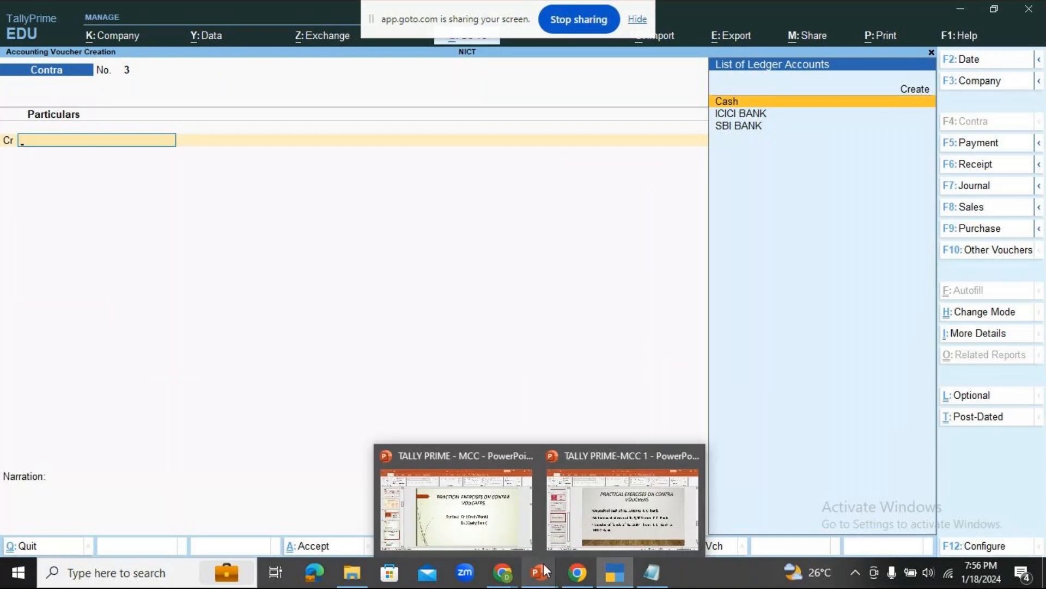
click(577, 521)
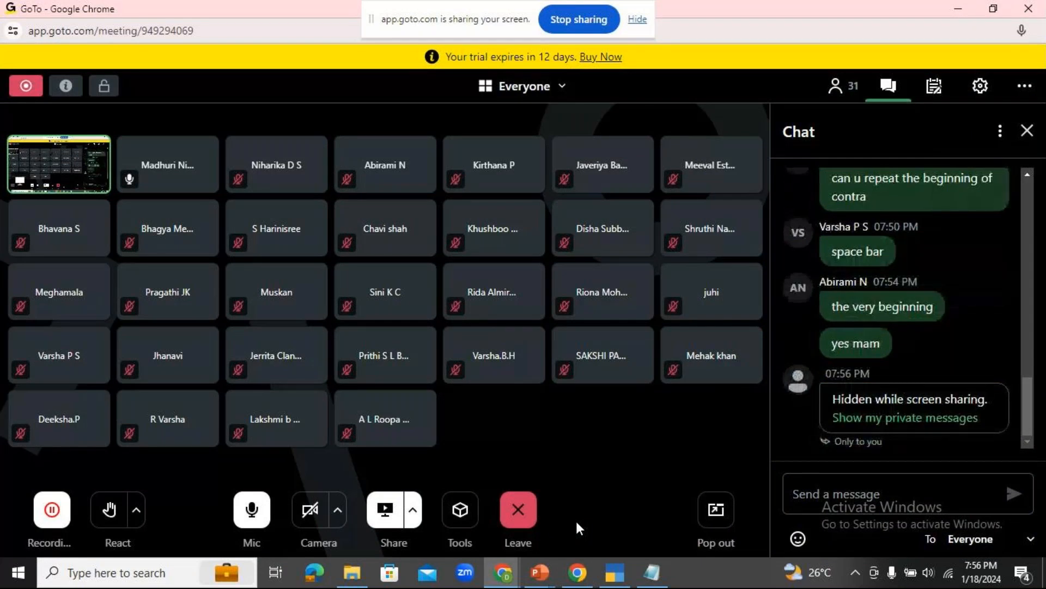
click(879, 418)
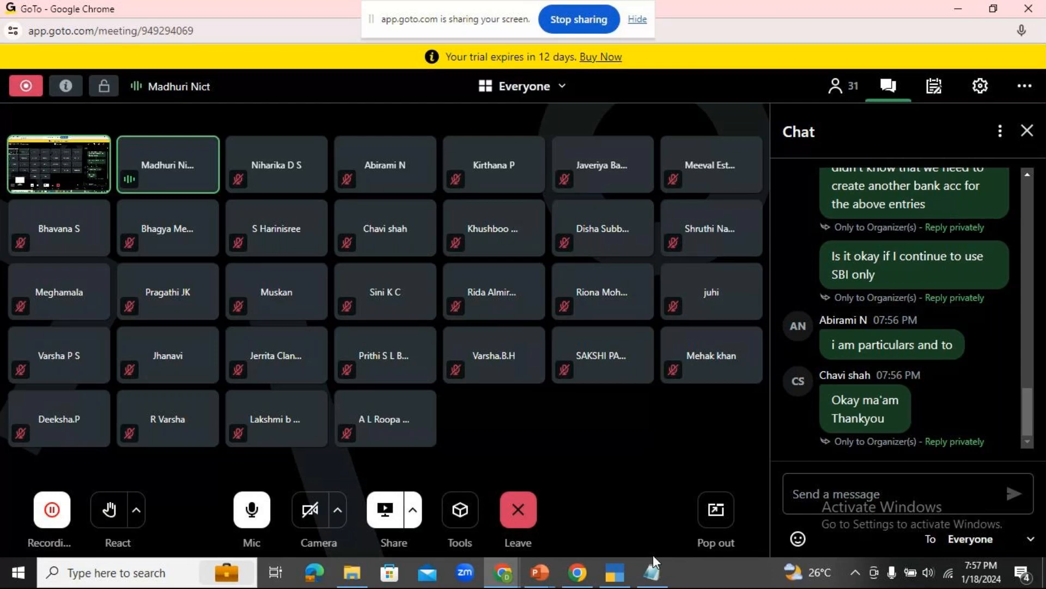
click(614, 573)
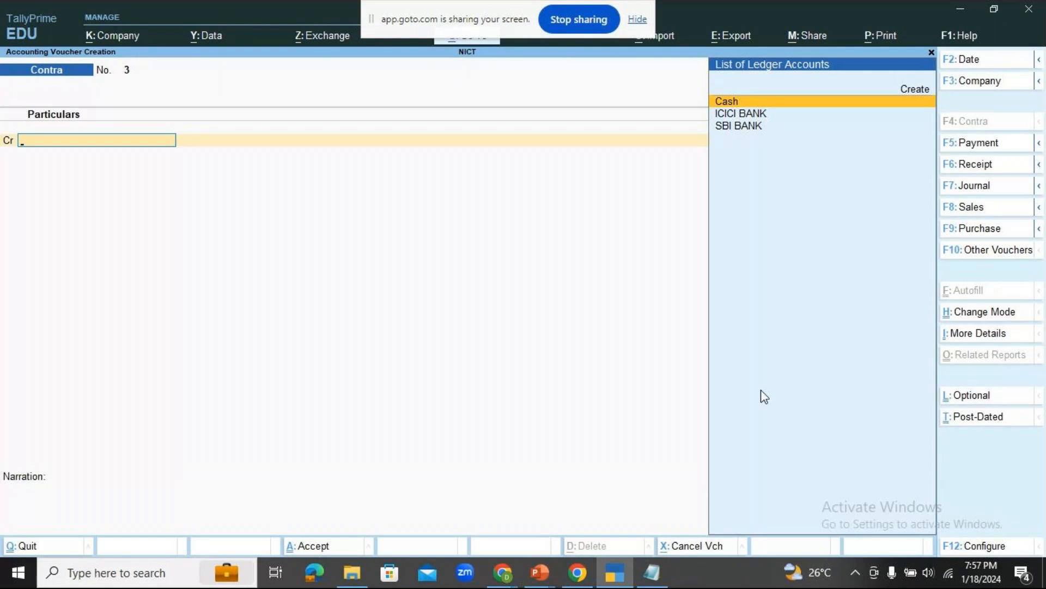
Review the voucher configuration, including the option to use Cr/Dr instead of To/By during voucher entry, and accept it without changes
key(F12)
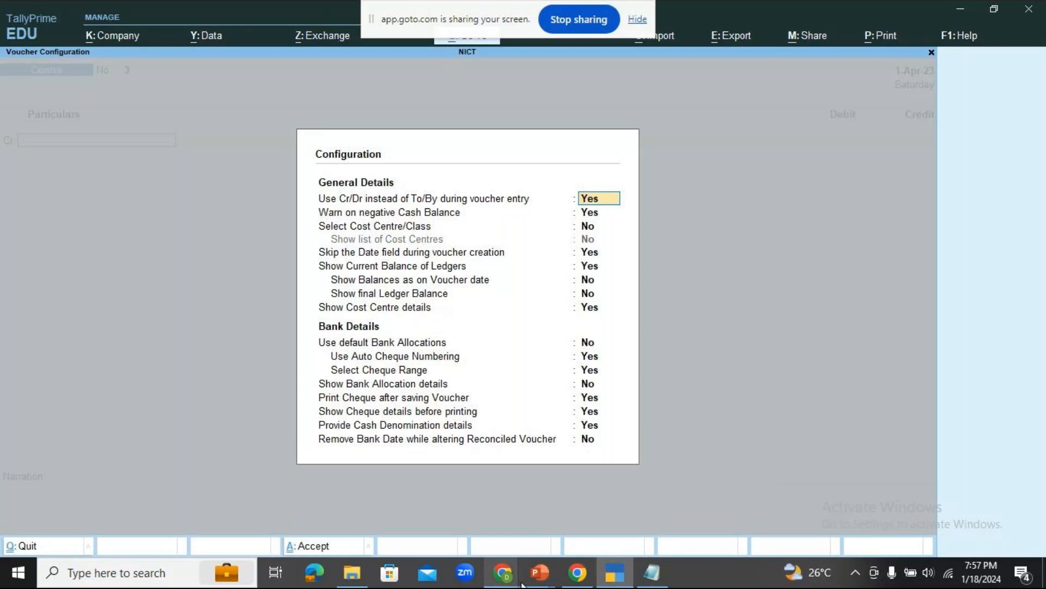
mouse_move(523, 584)
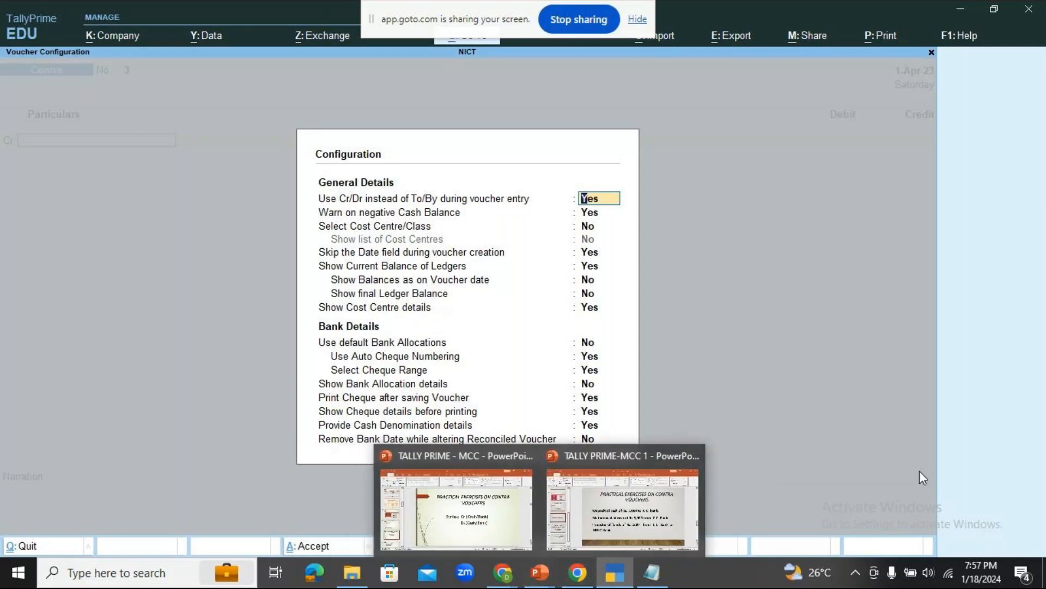
key(ctrl+a)
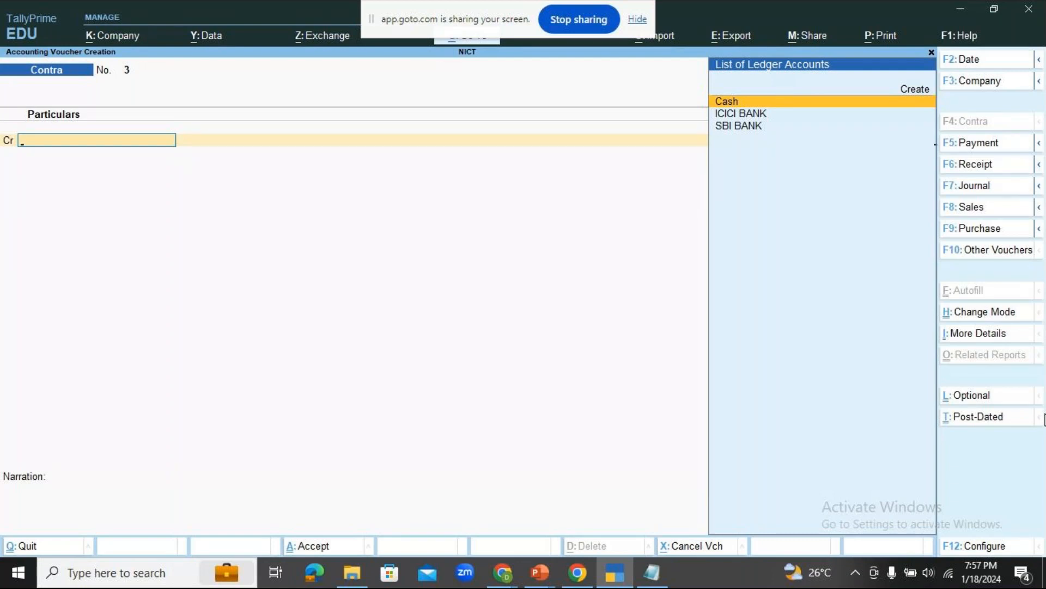
Credit Cash with 5,000 and debit ICICI BANK with 5,000 in the new Contra voucher
key(Return)
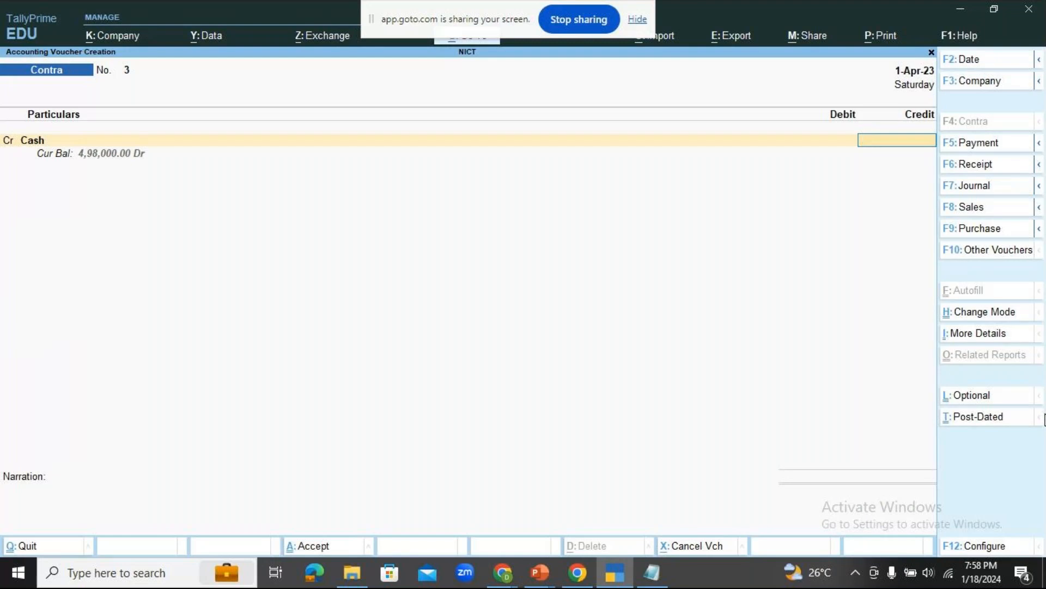
text(5000)
key(Return)
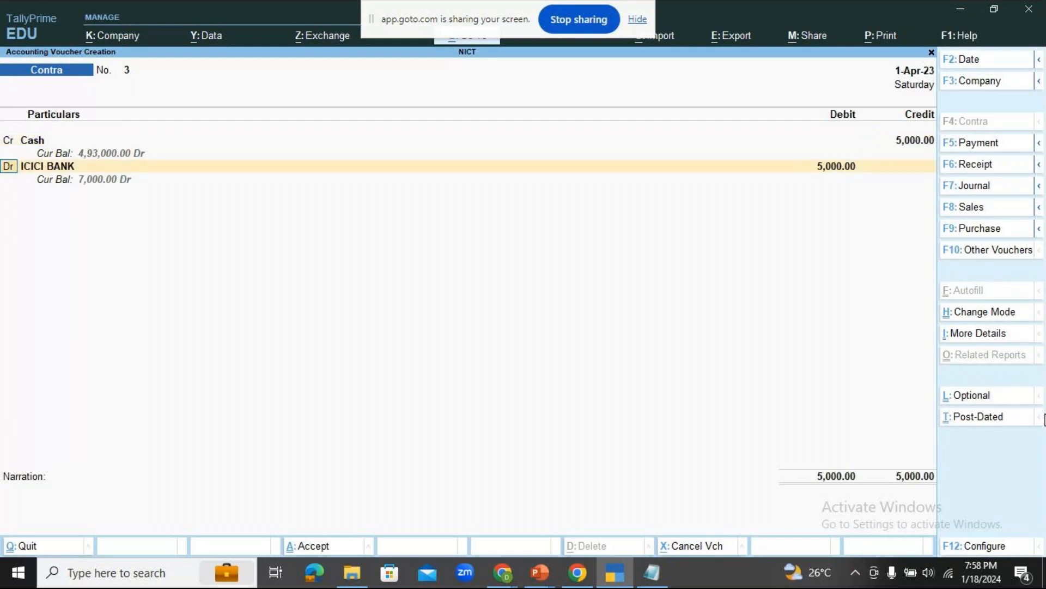
Start creating a ledger named ICICI BANK 2 under Bank Accounts from the voucher's debit line, and quit without saving it
key(Return)
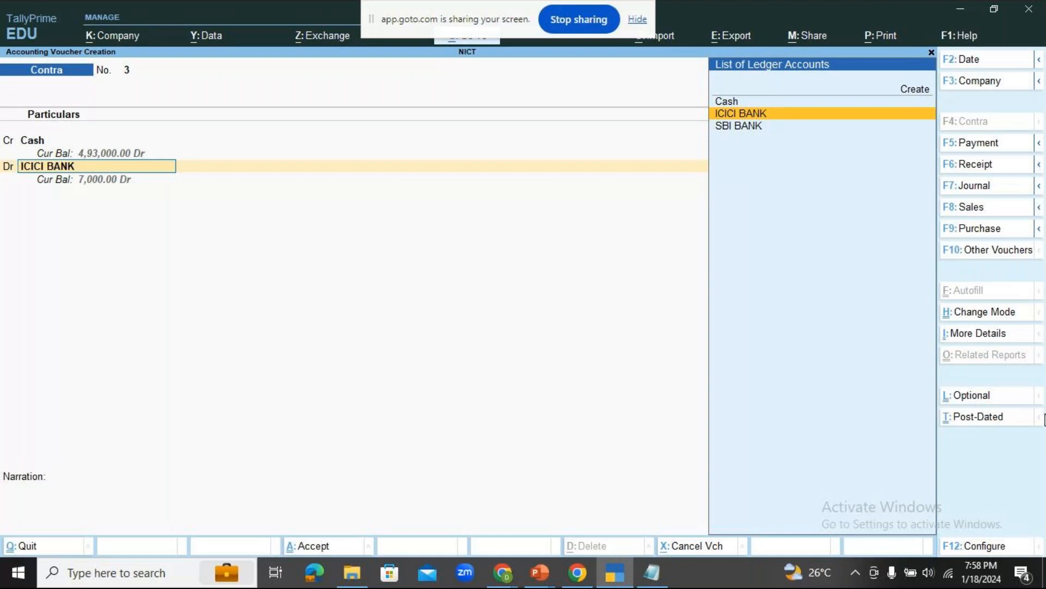
key(Up)
key(Up)
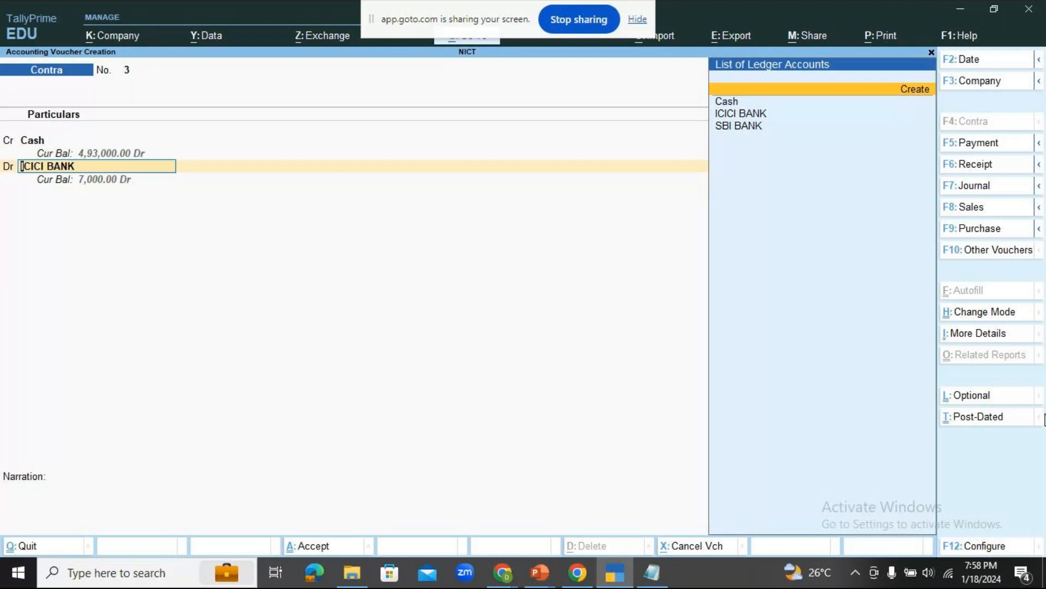
key(alt+c)
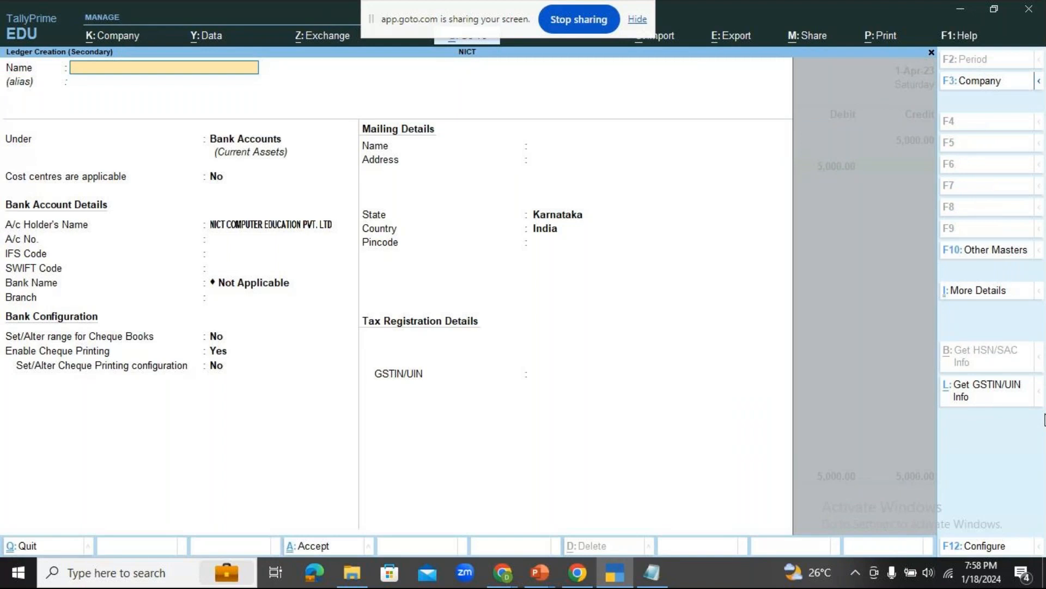
text(ICICI BANK 2)
key(Return)
key(Return)
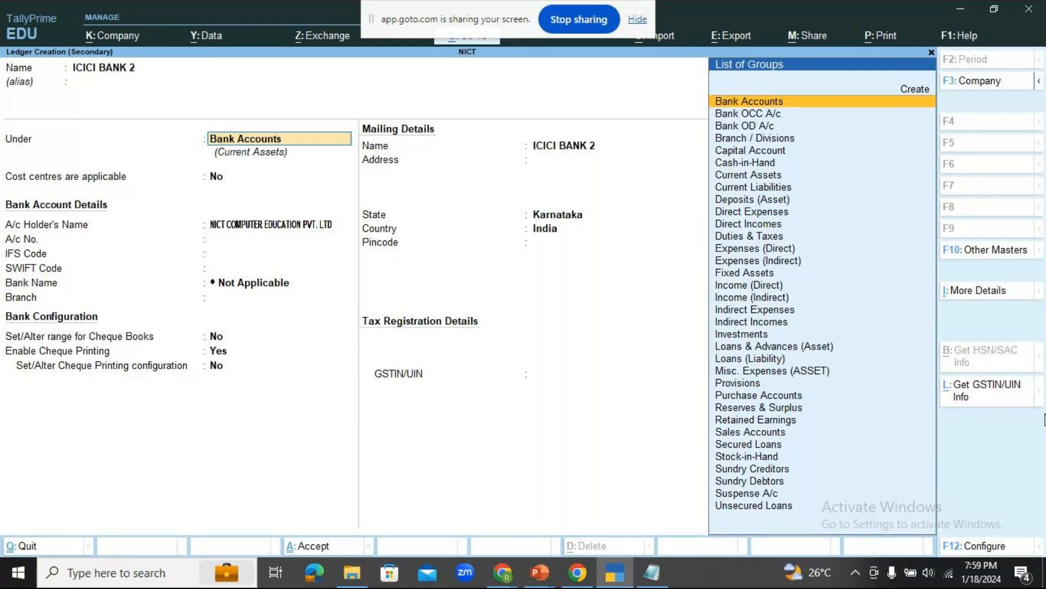
key(Escape)
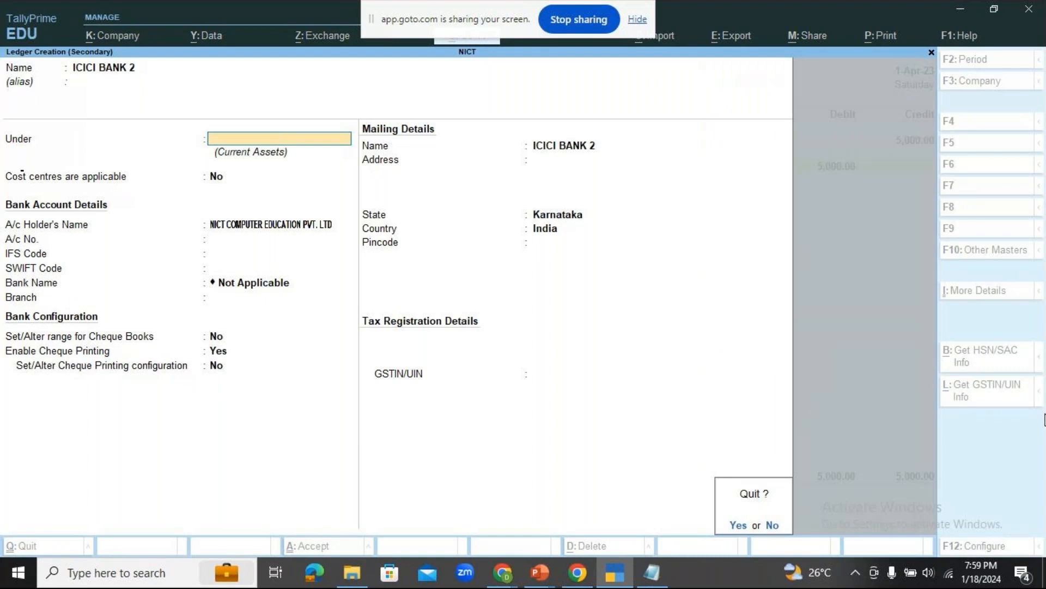
key(y)
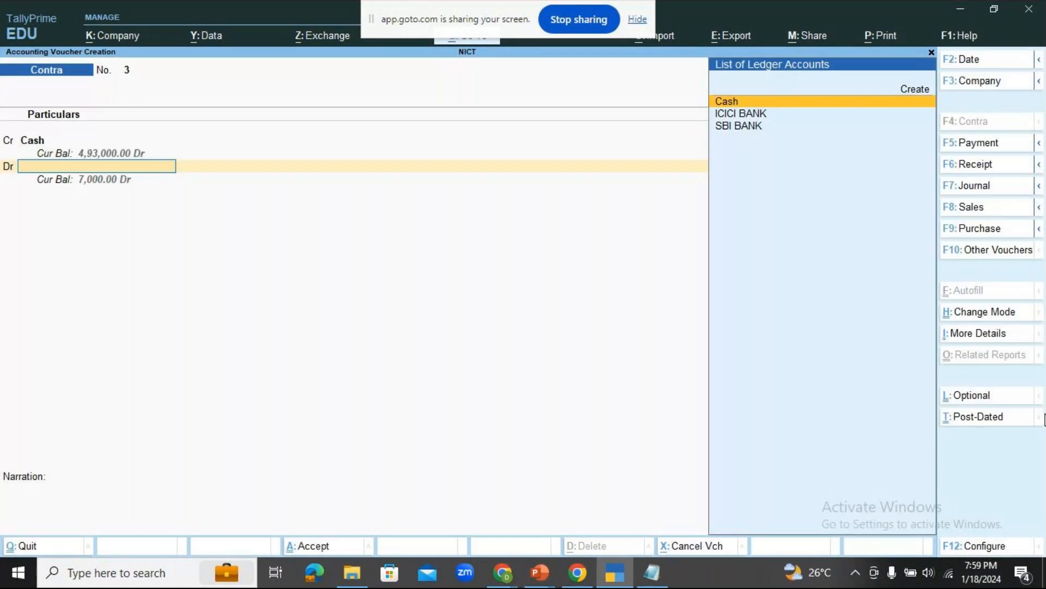
Select ICICI BANK again as the ledger on the voucher's debit line
key(Down)
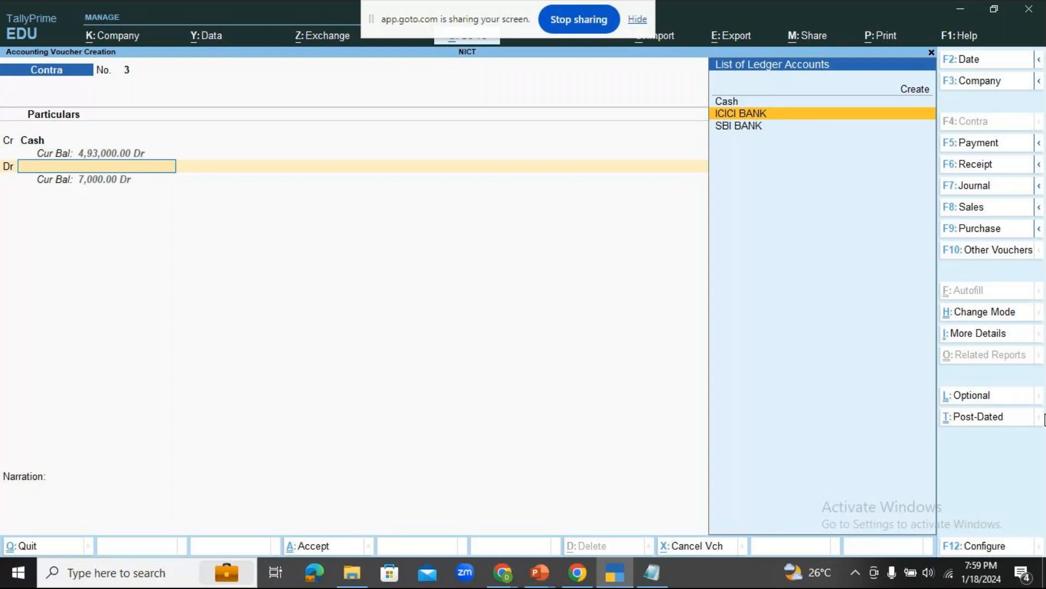
key(Return)
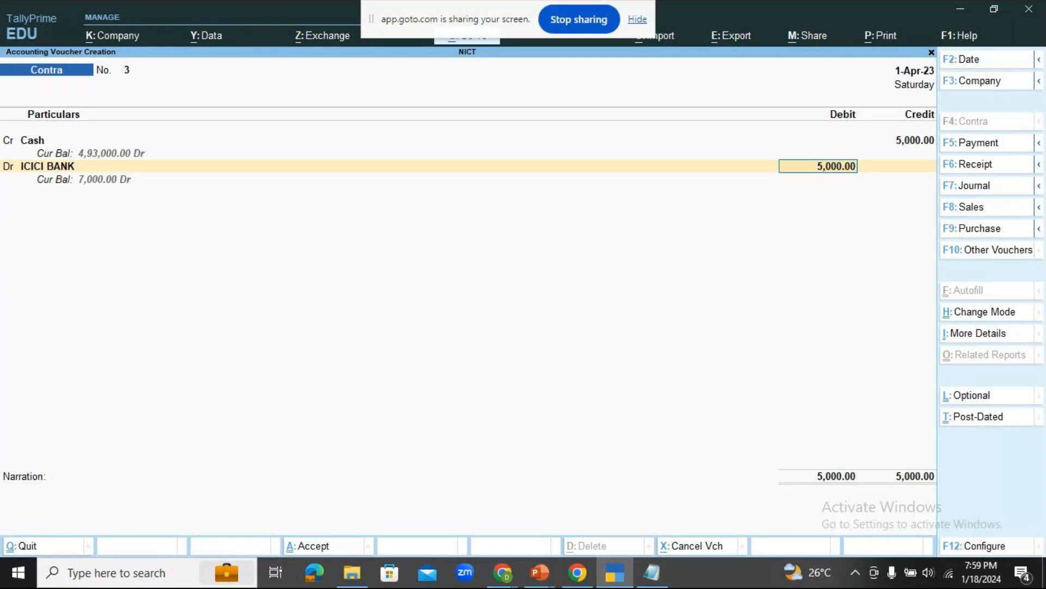
Check the participants' questions in the GoTo meeting chat and go back to the Contra voucher in TallyPrime
click(514, 574)
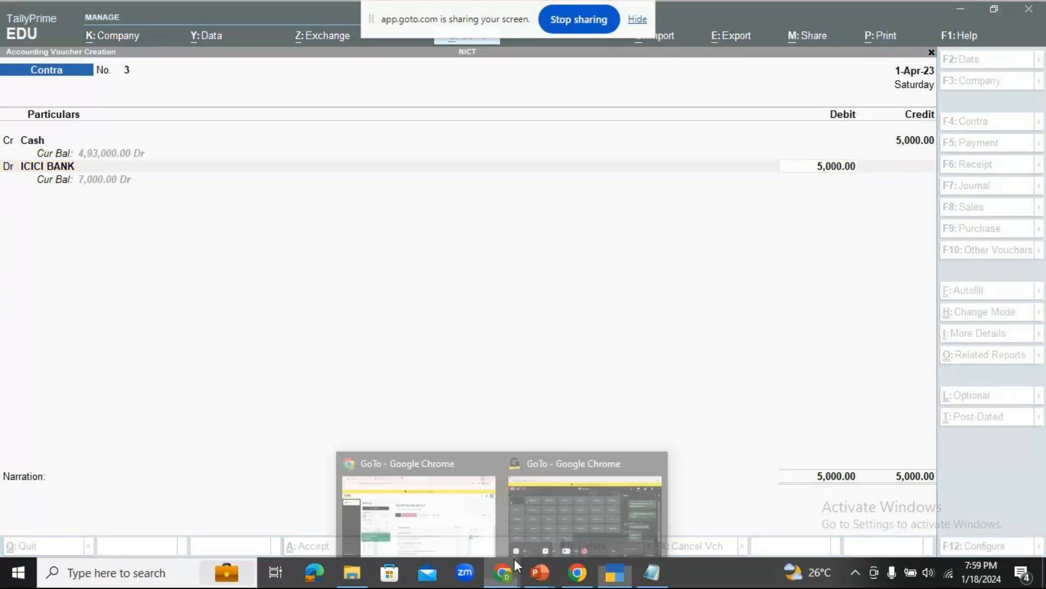
click(581, 495)
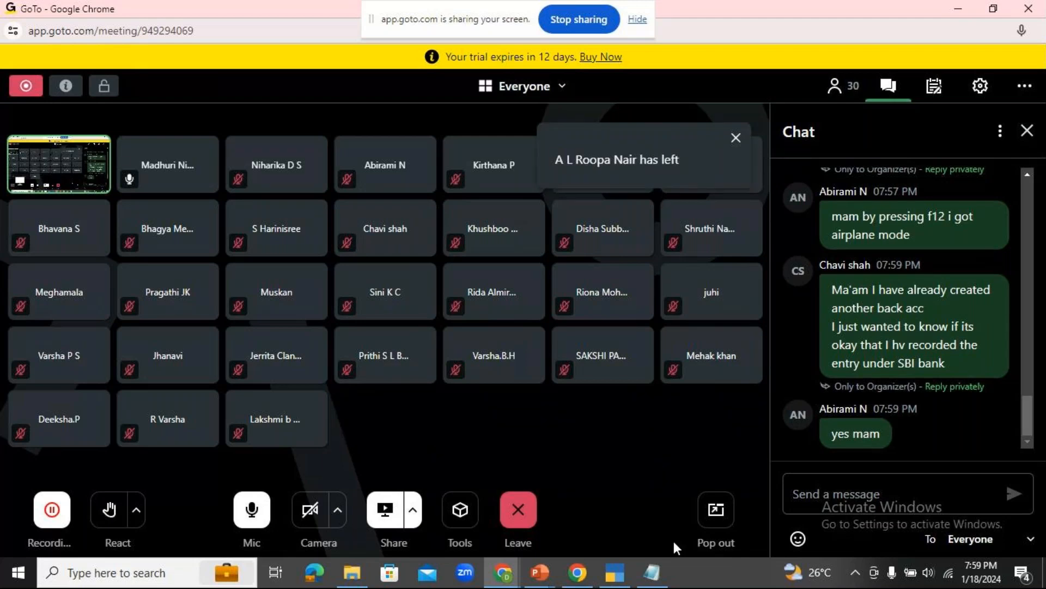
click(613, 571)
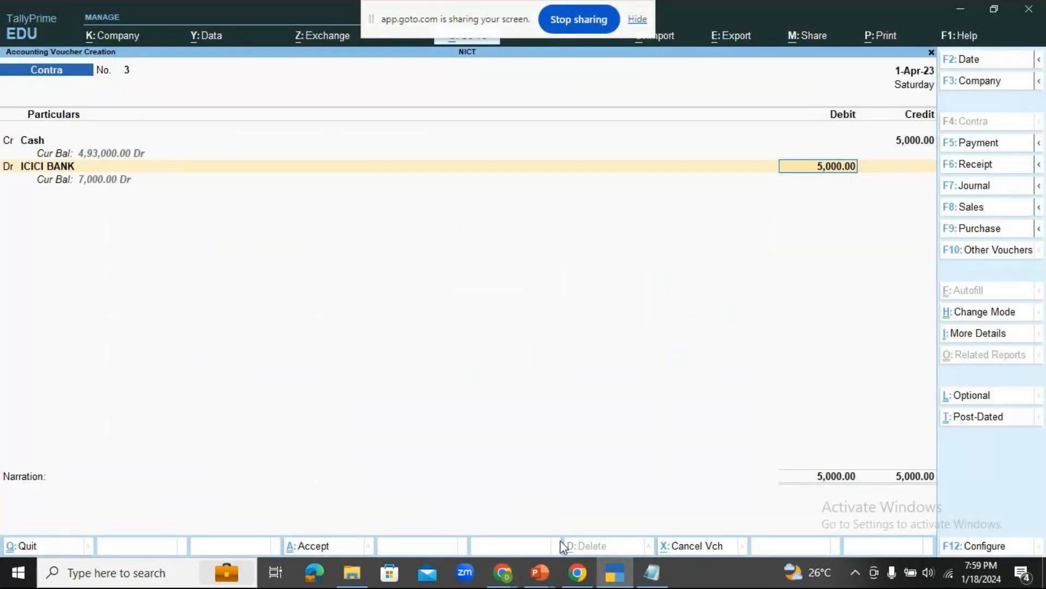
Allocate the 5,000 ICICI BANK debit as Cash in 10 notes of 500, leaving the instrument number and bank name blank
key(Return)
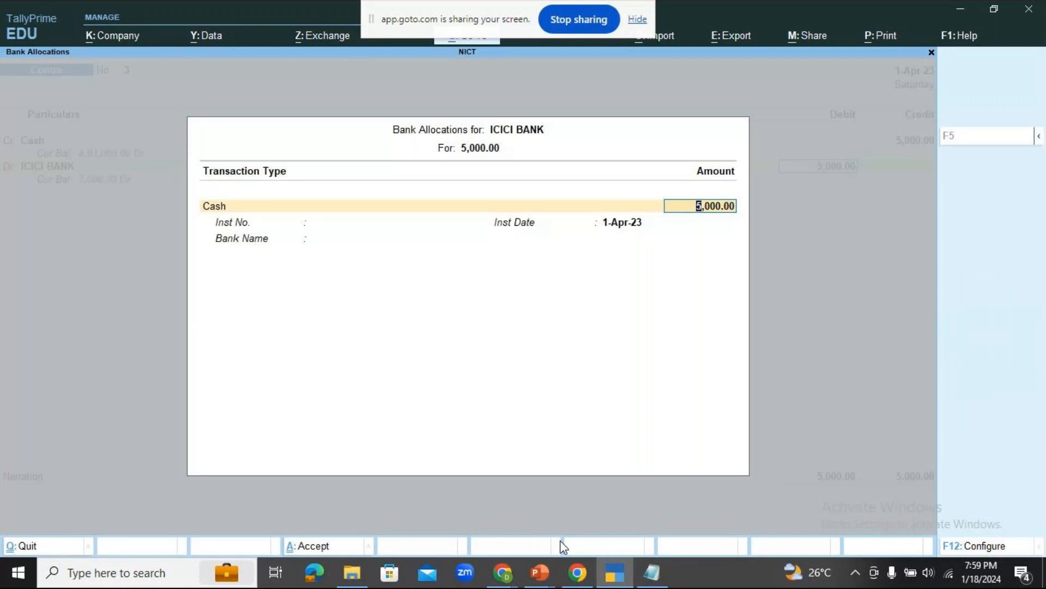
key(Return)
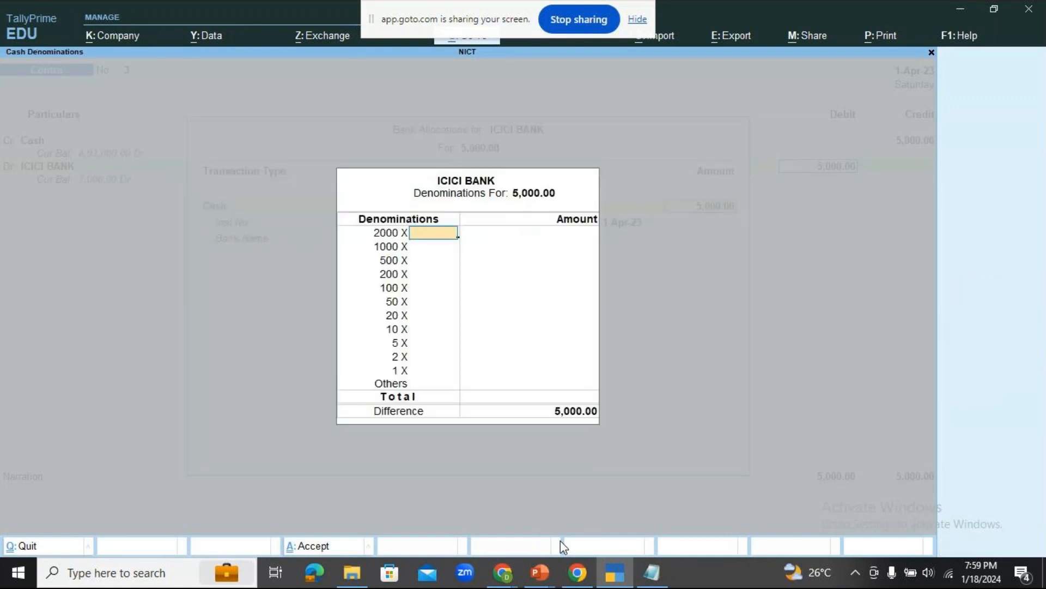
key(Return)
key(Return)
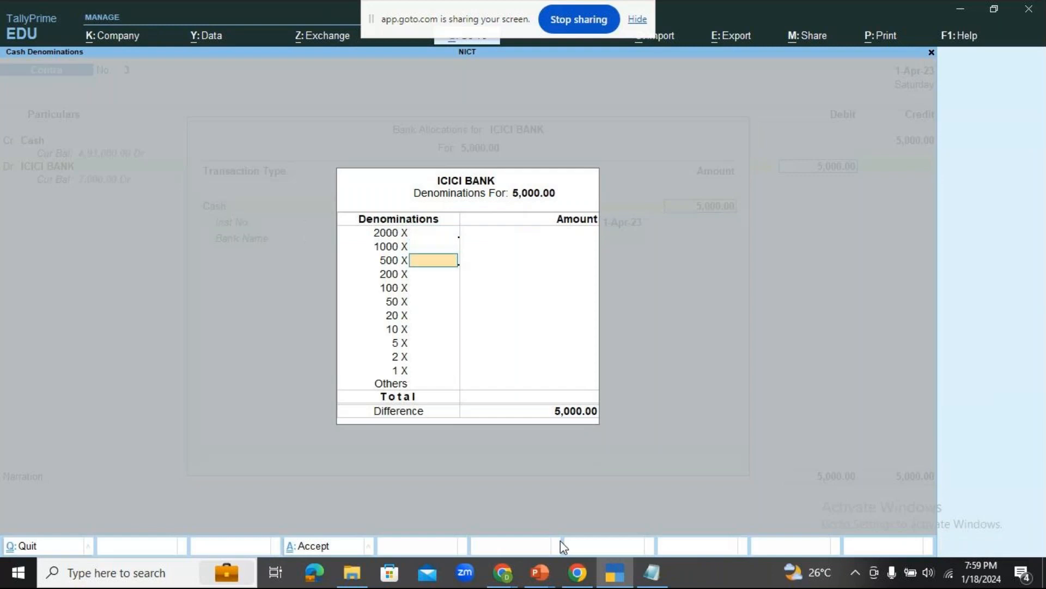
text(10)
key(Return)
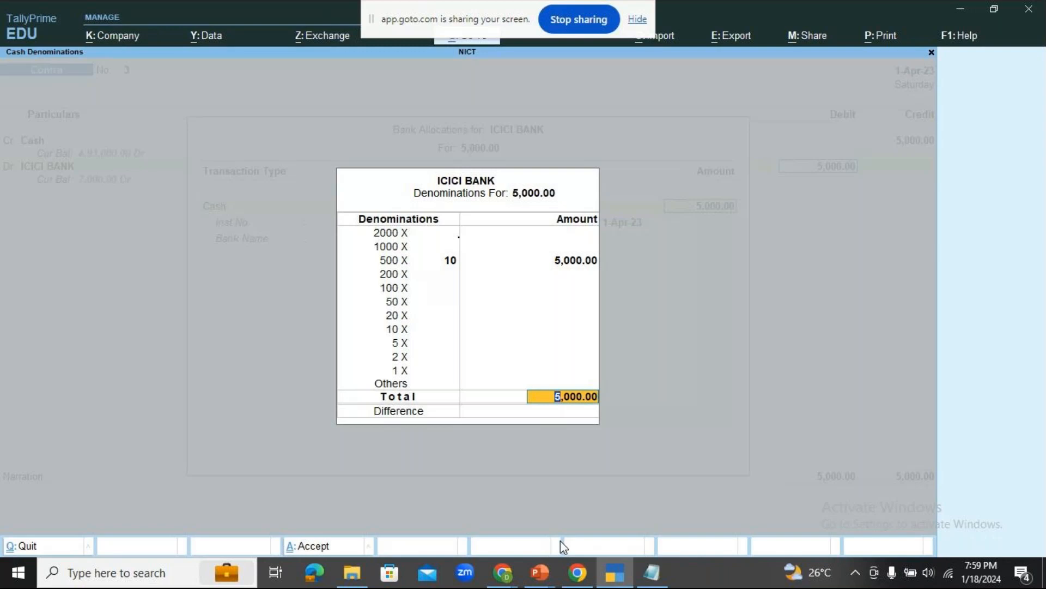
key(Return)
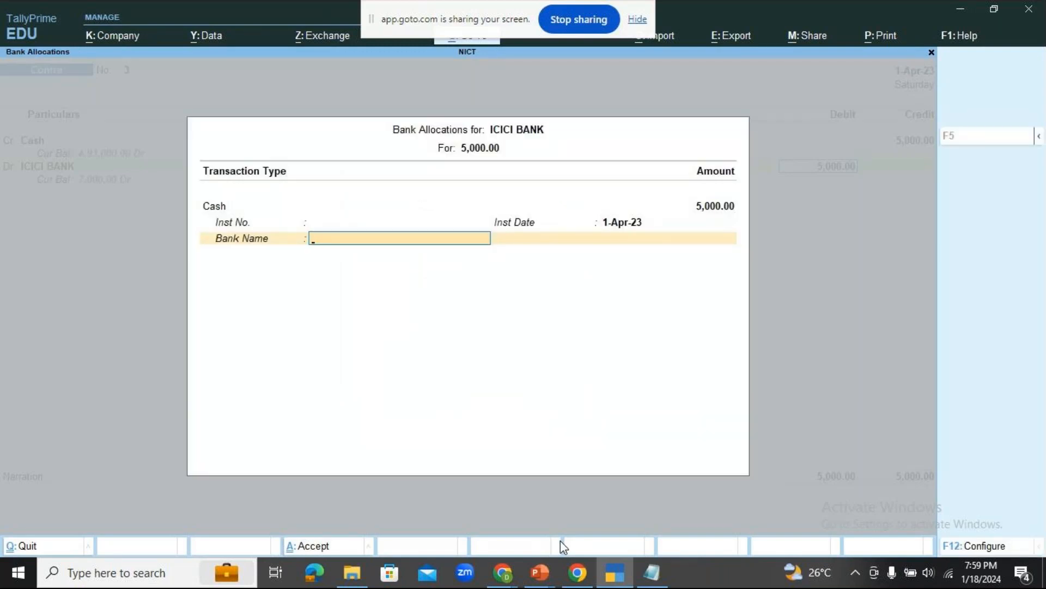
key(Return)
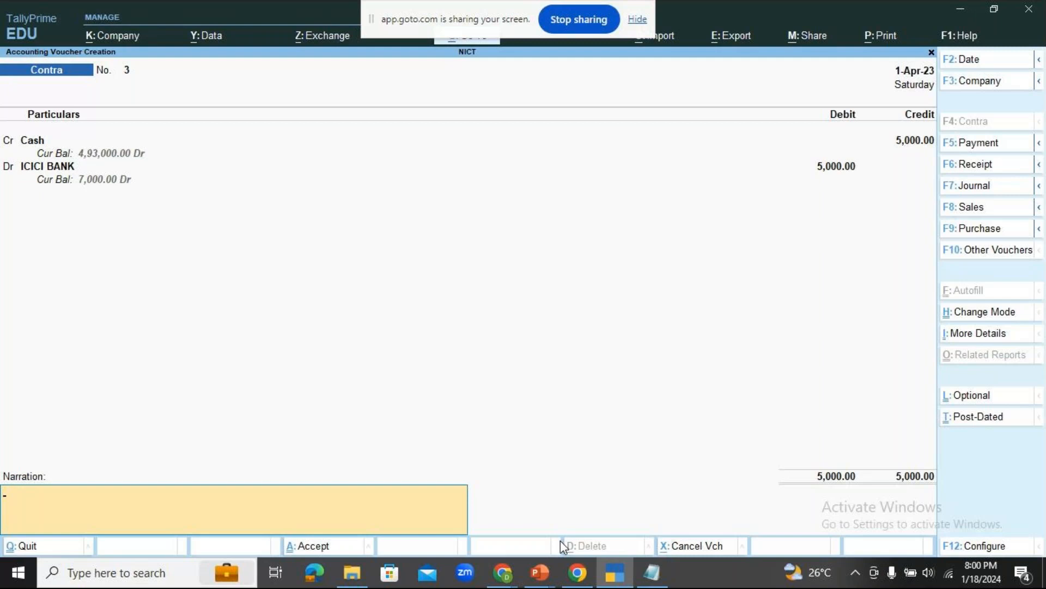
Enter the narration "BEING CASH DEPOSITED INTO THE BANK" for the Contra voucher
text(BEING CASH DEPOSITED INTO)
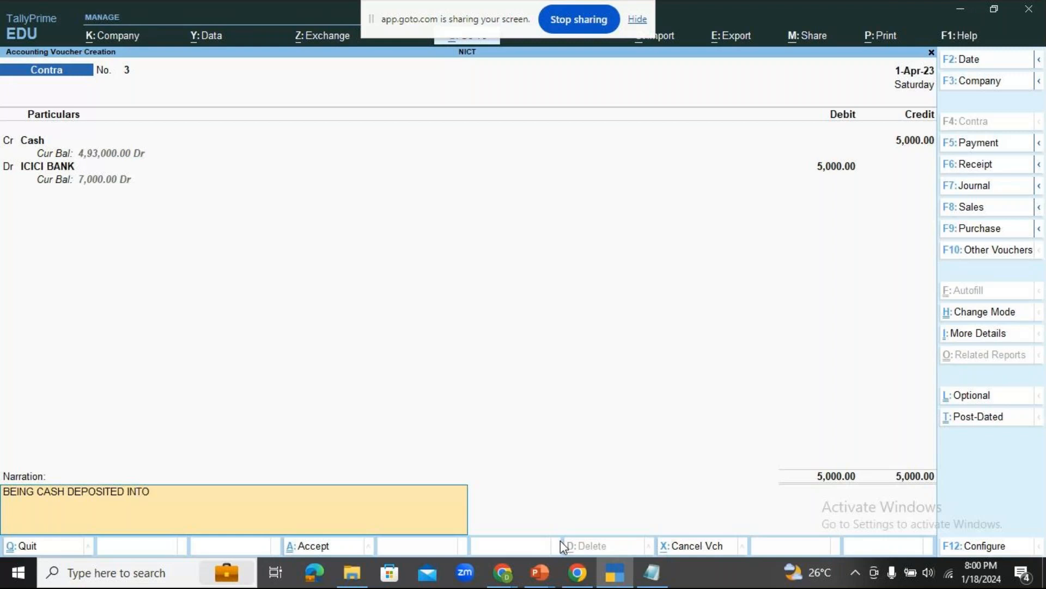
text( THE BANK)
key(Return)
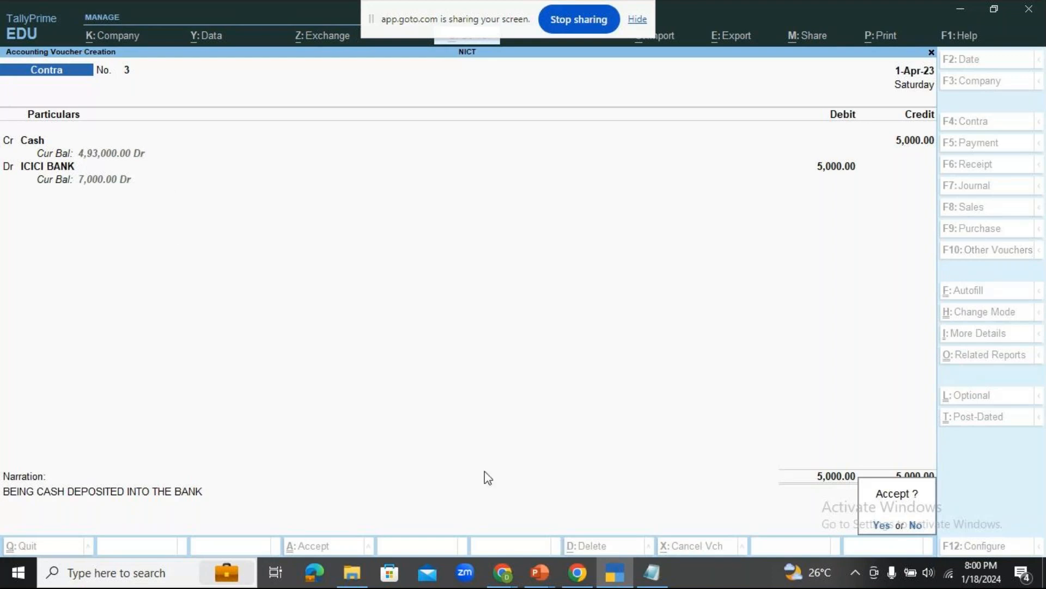
Switch to the GoTo meeting window to read the latest chat messages
click(541, 578)
mouse_move(501, 579)
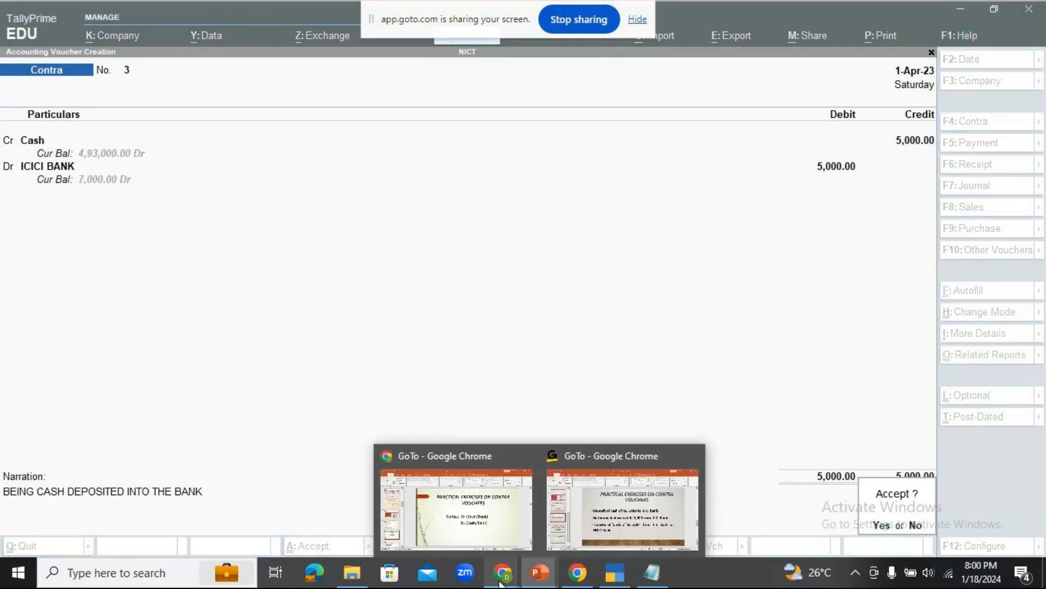
click(566, 516)
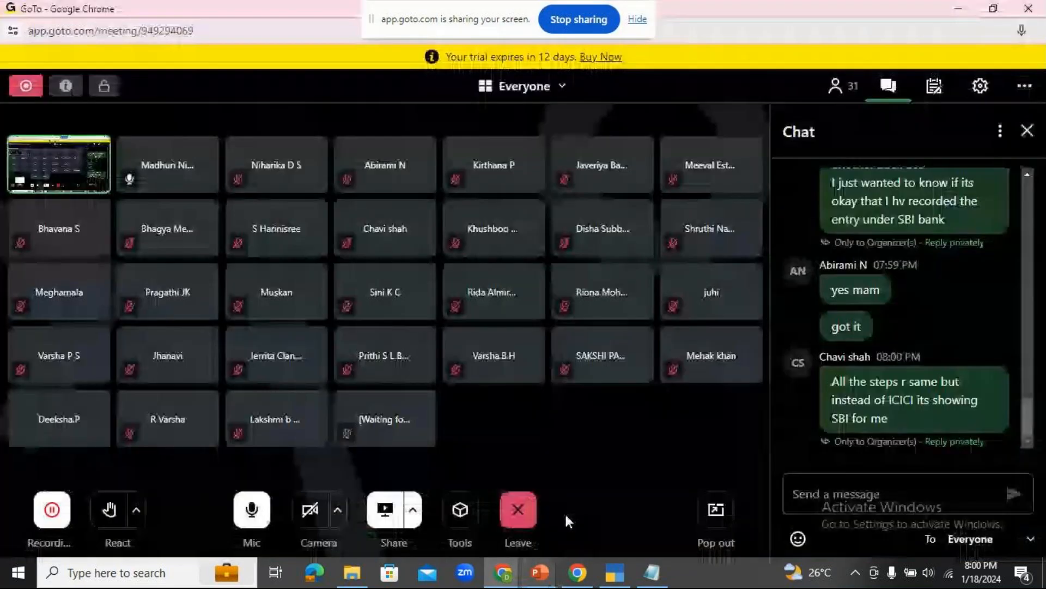